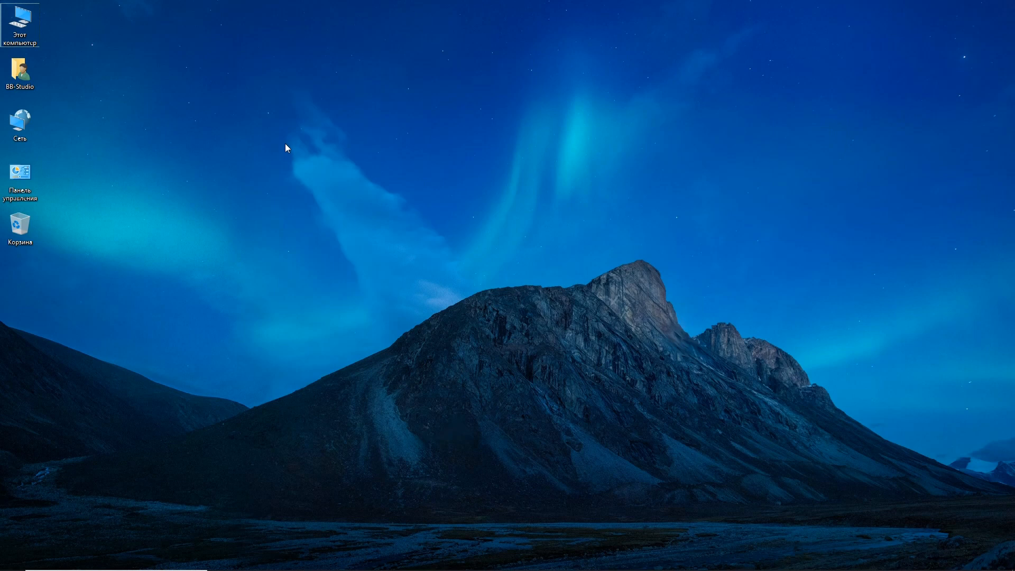
pyautogui.moveTo(244, 124); pyautogui.dragTo(767, 396)
pyautogui.moveTo(312, 563)
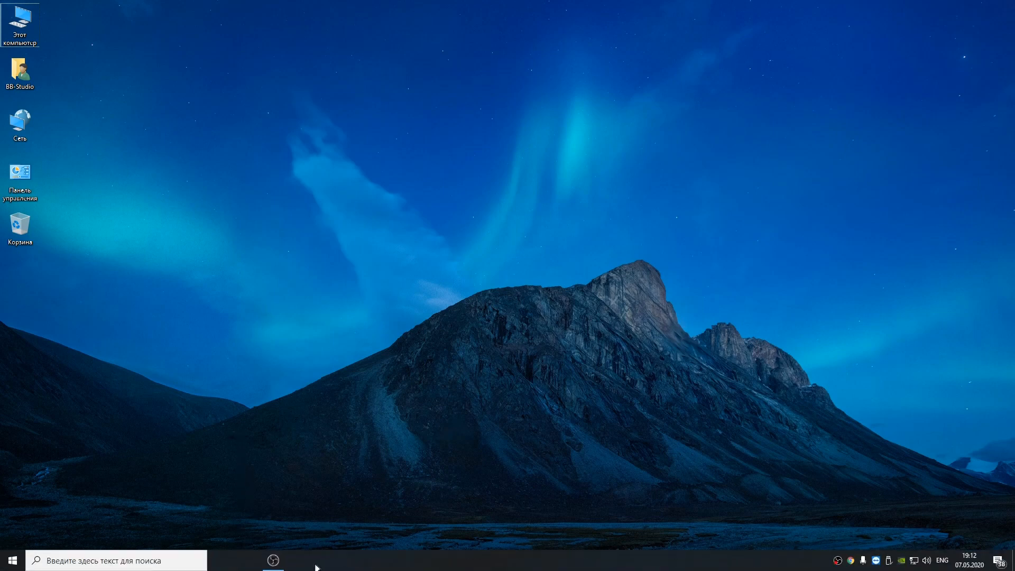
pyautogui.click(273, 560)
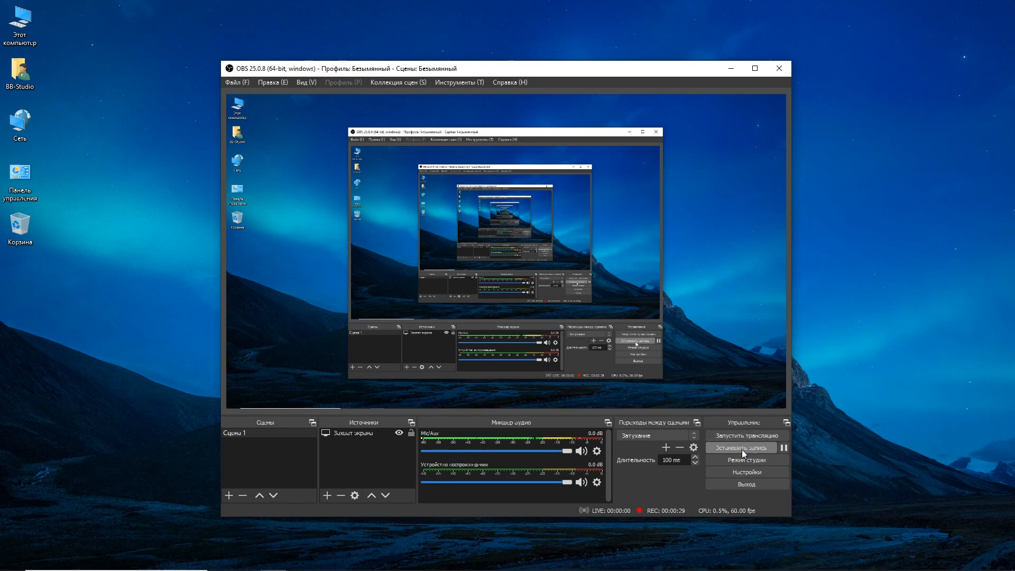
pyautogui.click(731, 69)
pyautogui.rightClick(297, 108)
pyautogui.click(327, 138)
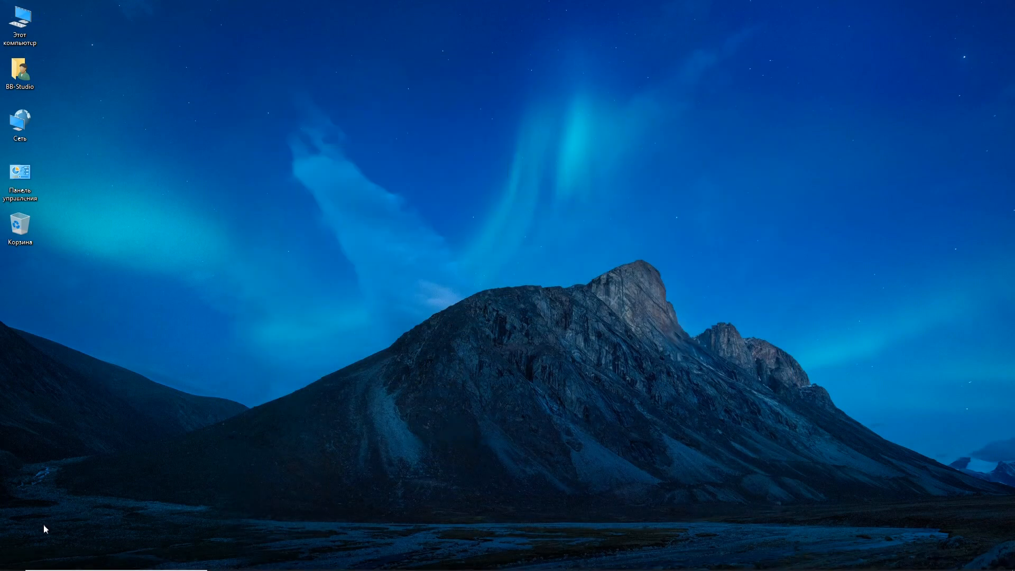
pyautogui.click(2, 567)
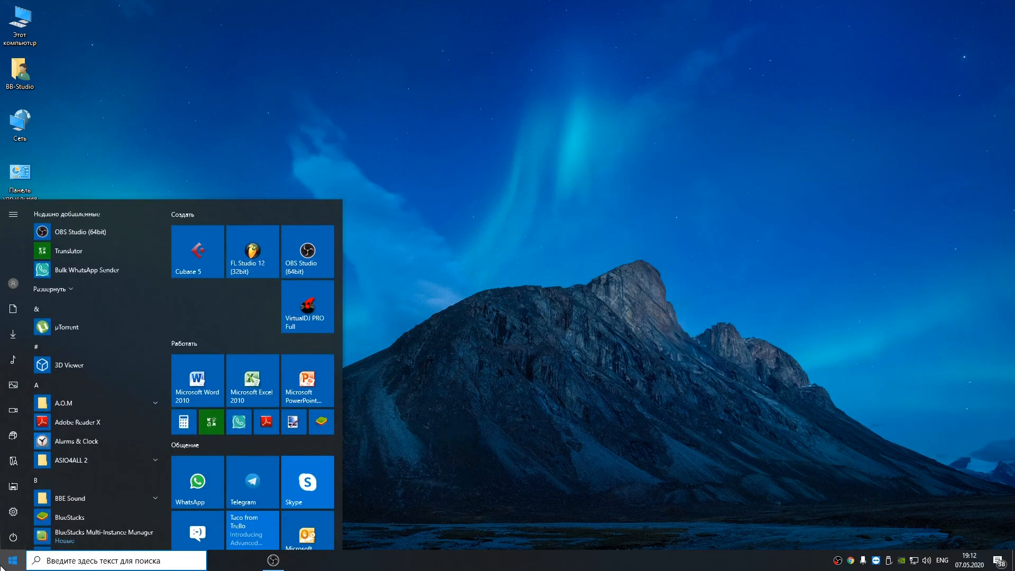
pyautogui.click(1, 567)
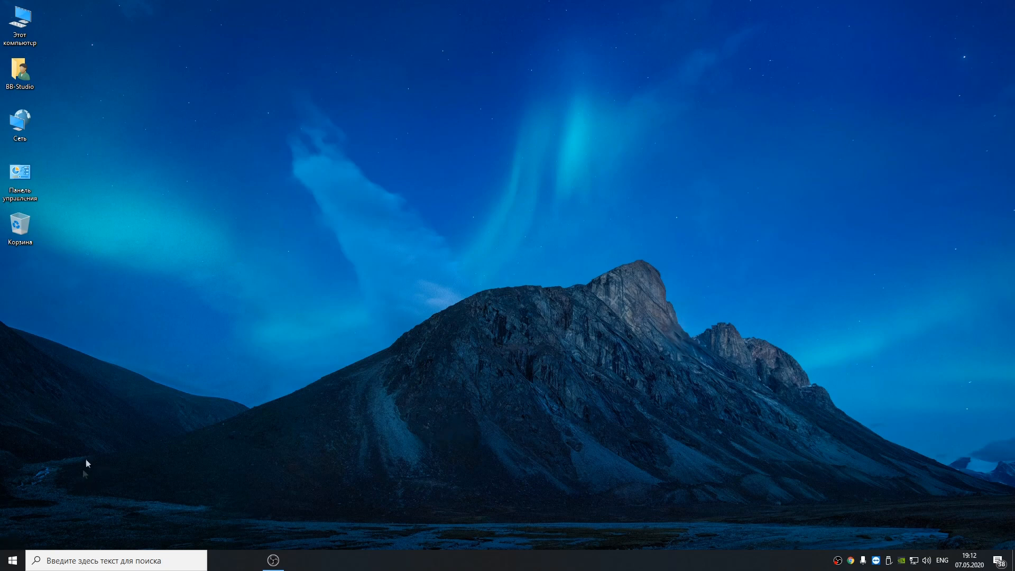
pyautogui.click(11, 562)
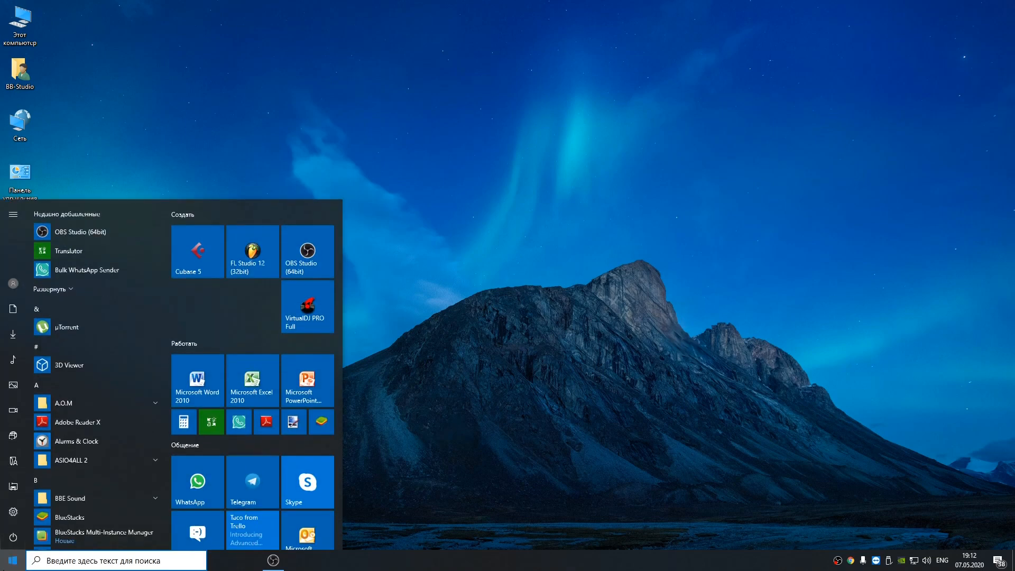
pyautogui.scroll(-2, 262, 424)
pyautogui.scroll(2, 222, 402)
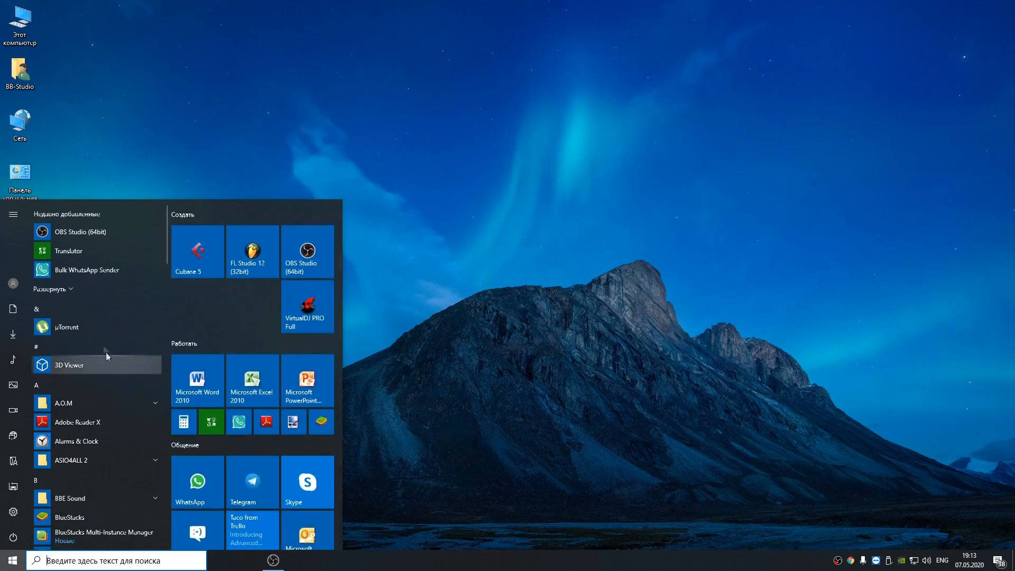
pyautogui.press('super')
# Switch to Google Chrome, open a blank new tab and close the Metanit Java tutorial tab.
pyautogui.click(4, 564)
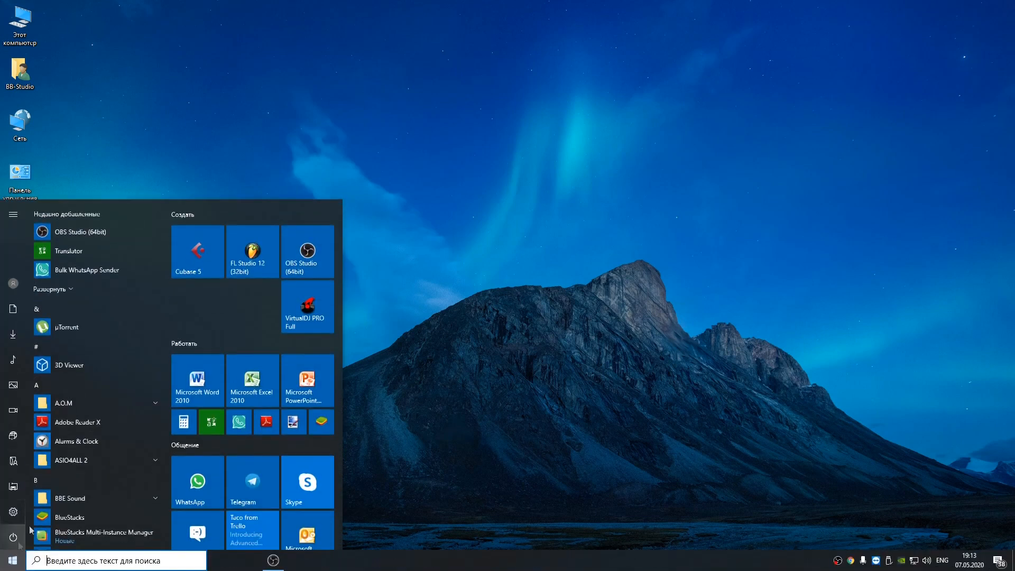
pyautogui.click(129, 439)
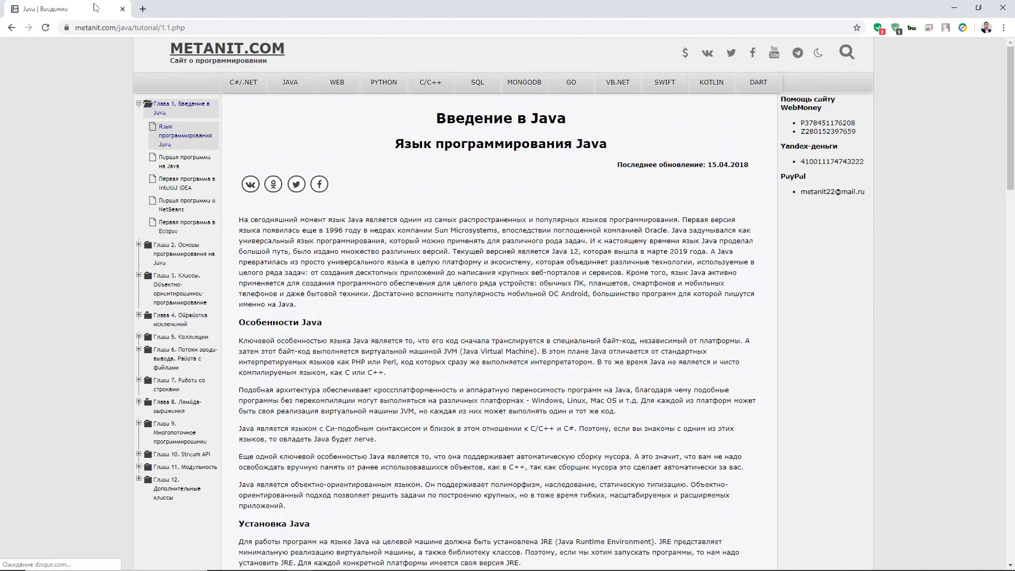
pyautogui.click(142, 9)
pyautogui.click(122, 9)
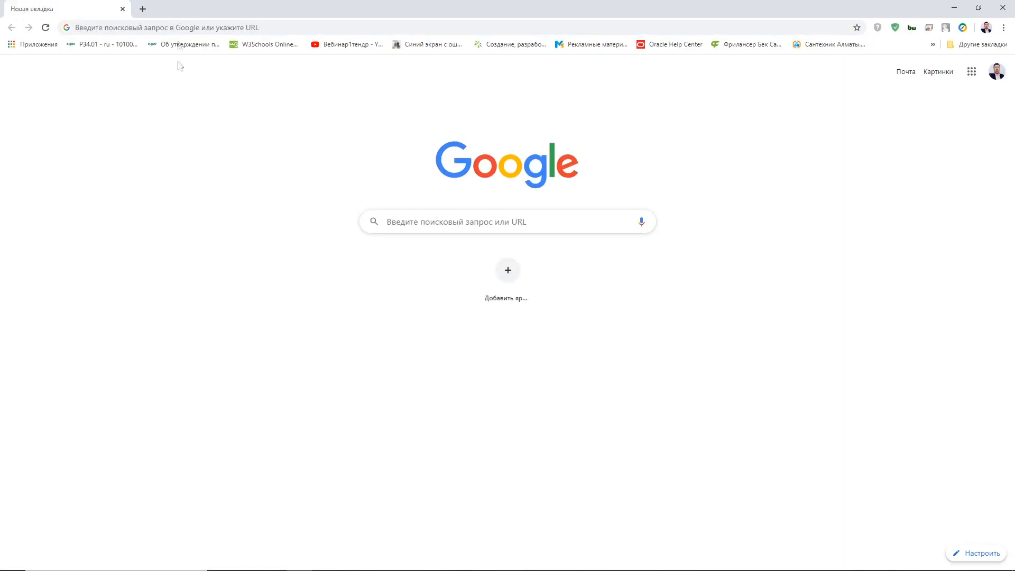
# Search Google for "camtasia".
pyautogui.click(175, 28)
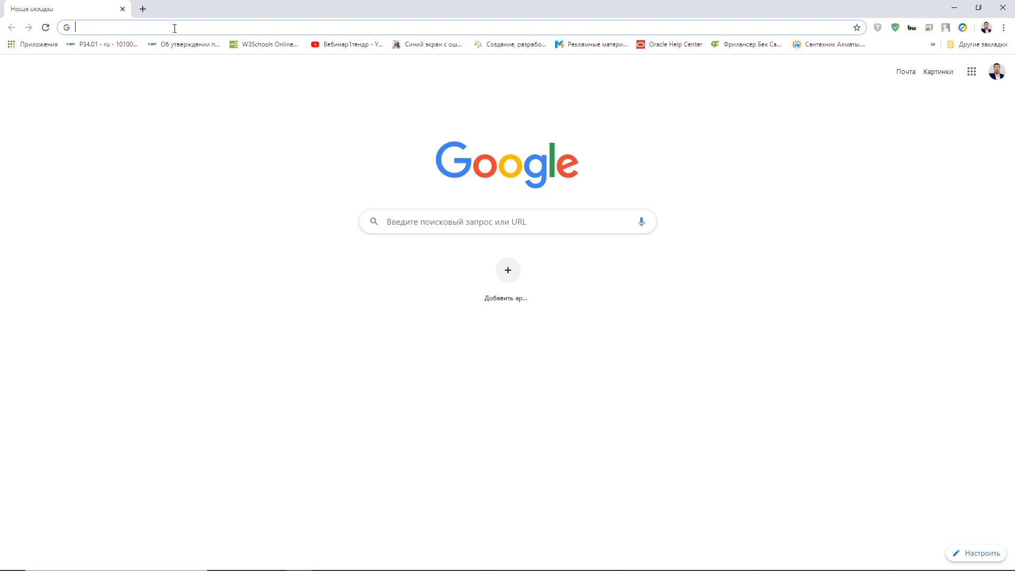
pyautogui.click(127, 55)
pyautogui.click(130, 30)
pyautogui.click(538, 213)
pyautogui.write('ca')
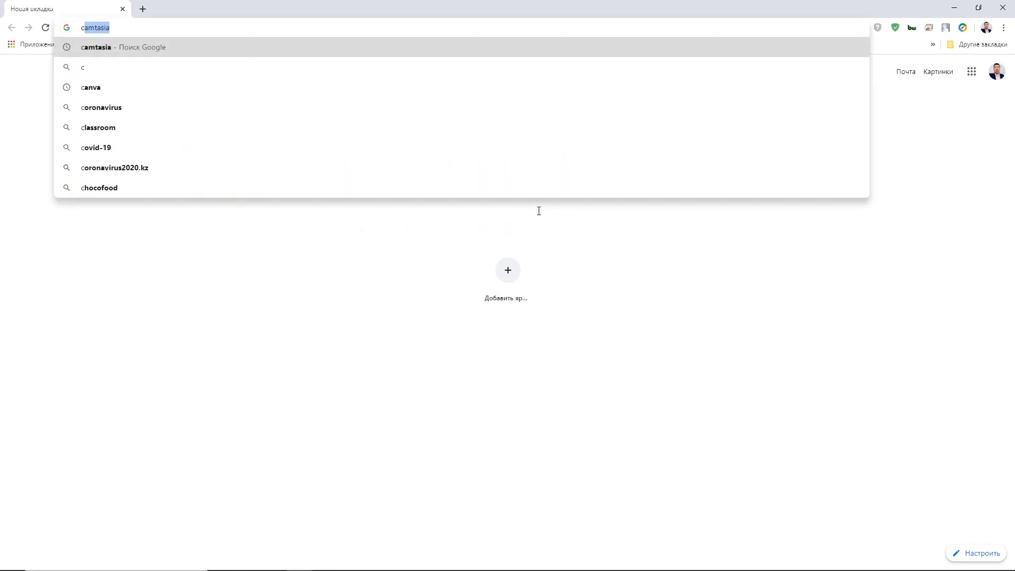
pyautogui.write('mta')
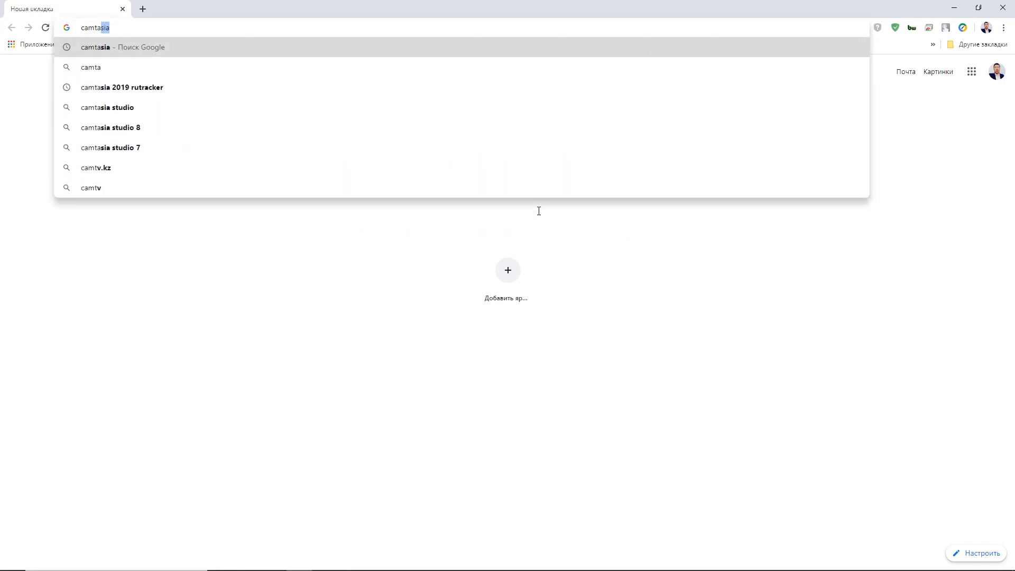
pyautogui.write('sia')
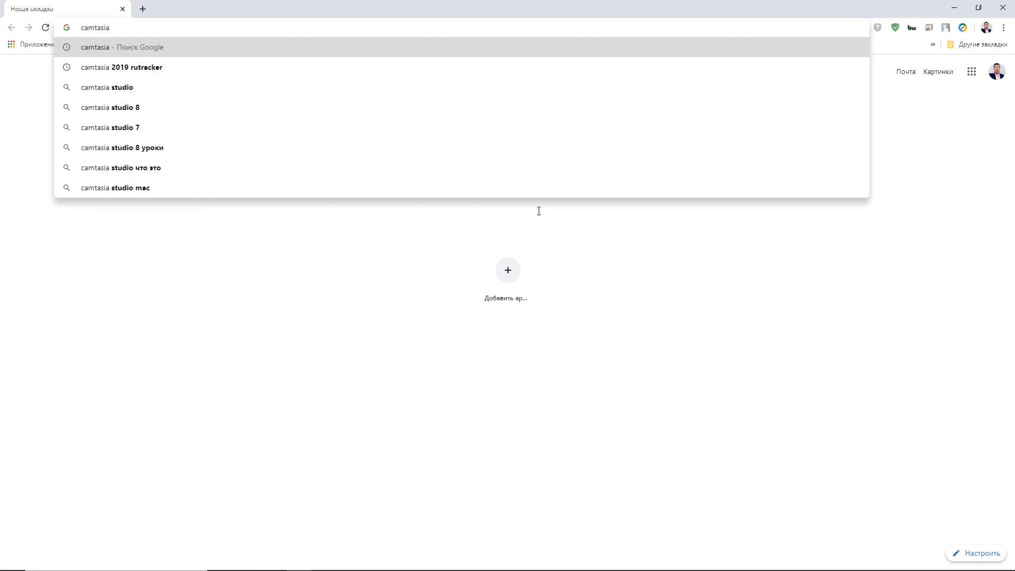
pyautogui.press('Return')
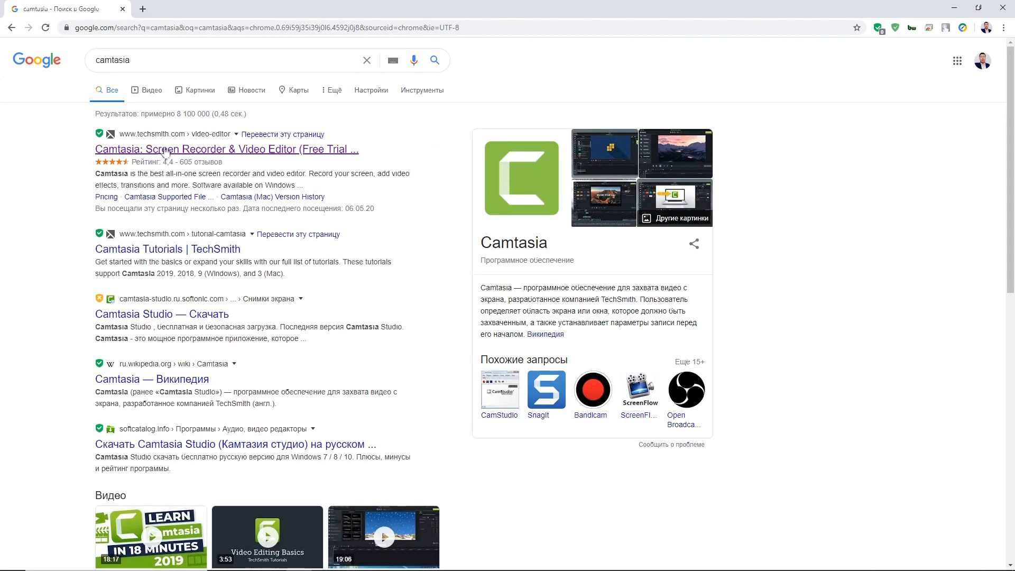
# Open TechSmith's official Camtasia page from the search results and go to its free trial download page.
pyautogui.moveTo(74, 142); pyautogui.dragTo(374, 159)
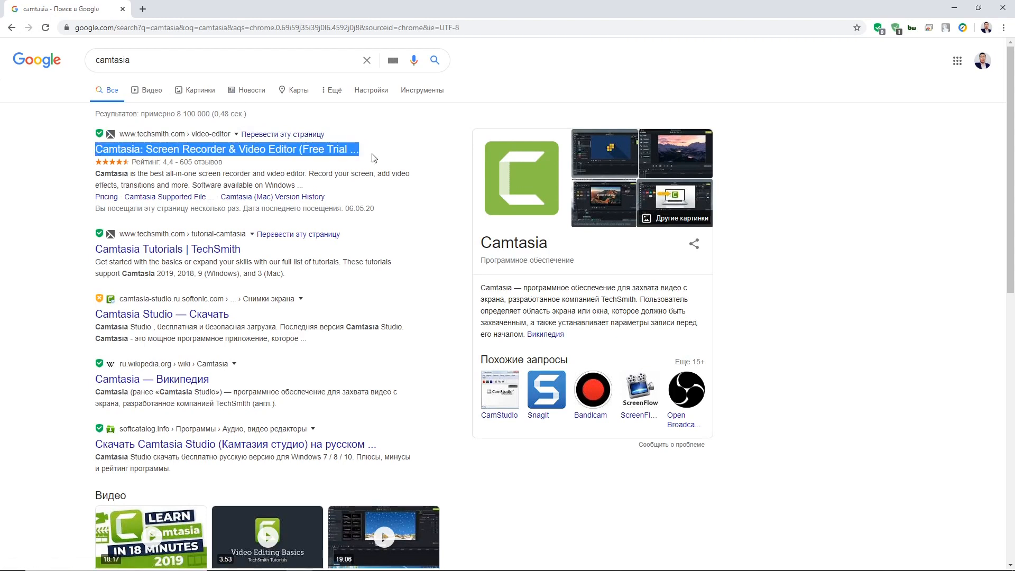
pyautogui.click(149, 154)
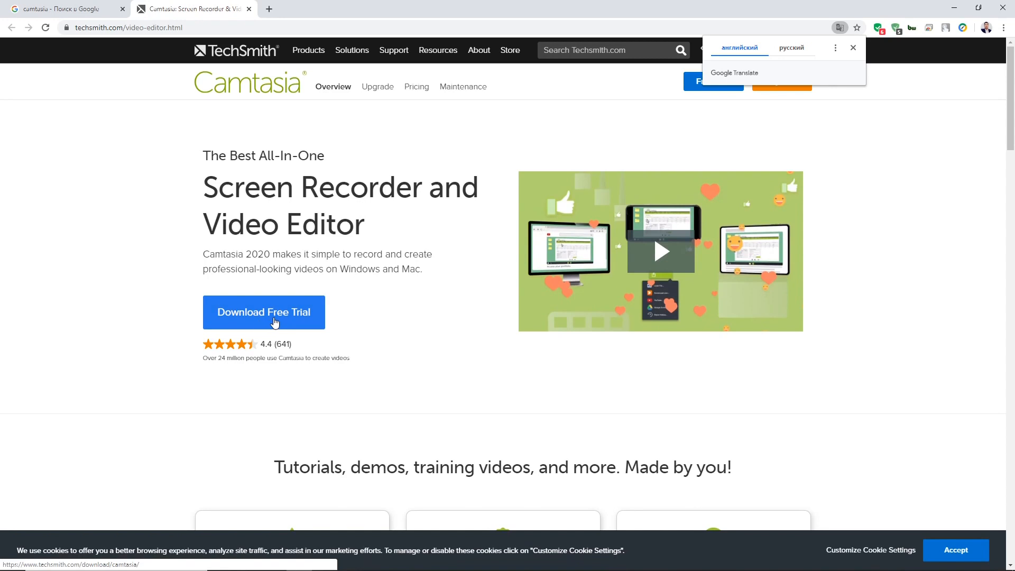
pyautogui.click(274, 321)
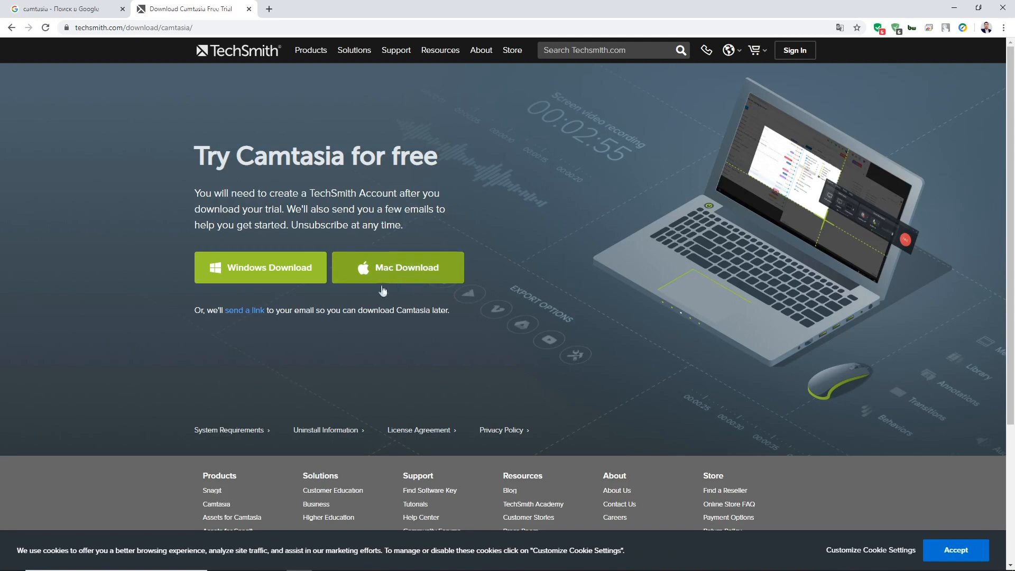
# Download the Windows version of Camtasia and save the installer as camtasia in the Загрузки folder.
pyautogui.click(258, 275)
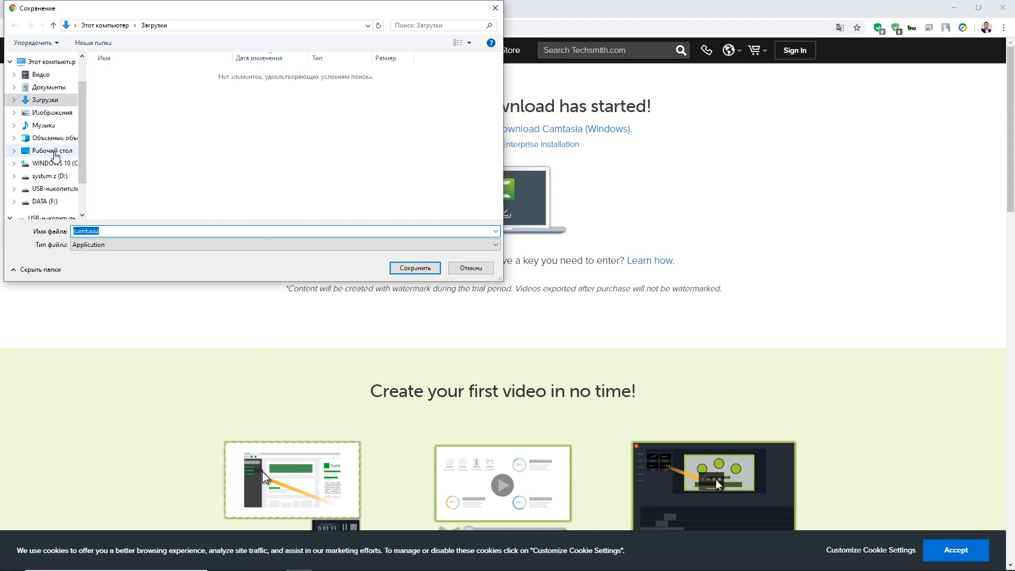
pyautogui.click(52, 151)
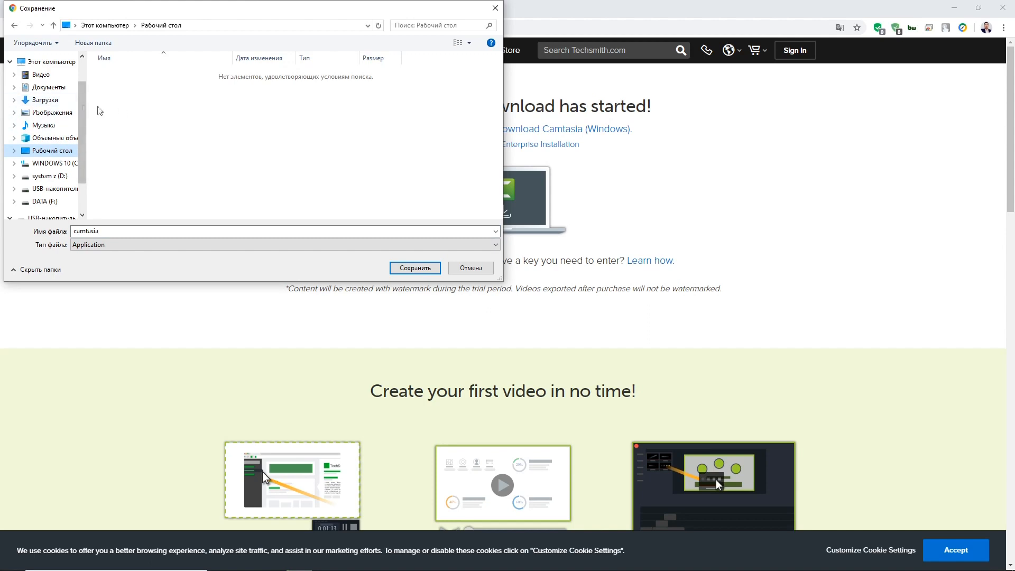
pyautogui.click(58, 104)
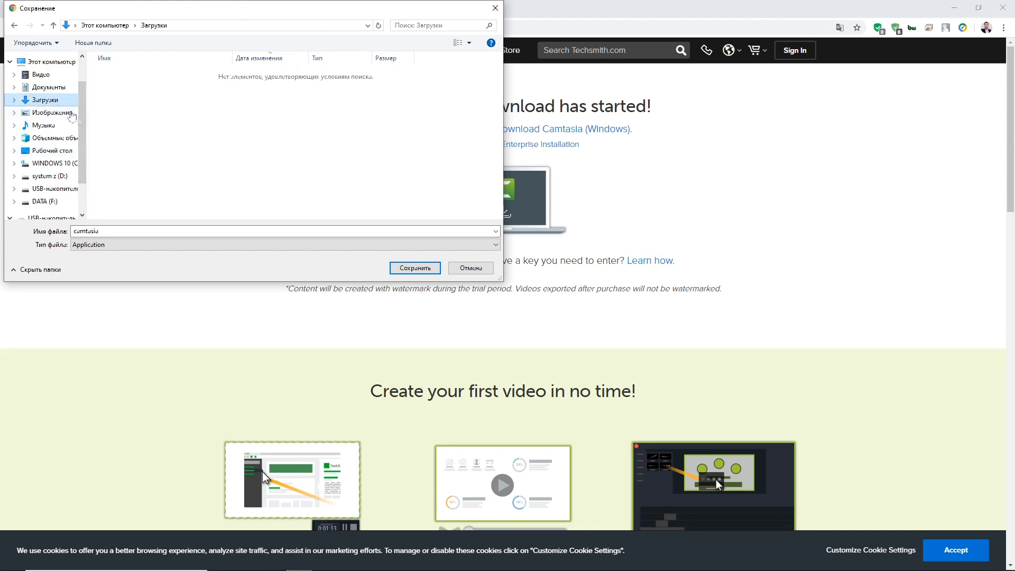
pyautogui.click(405, 267)
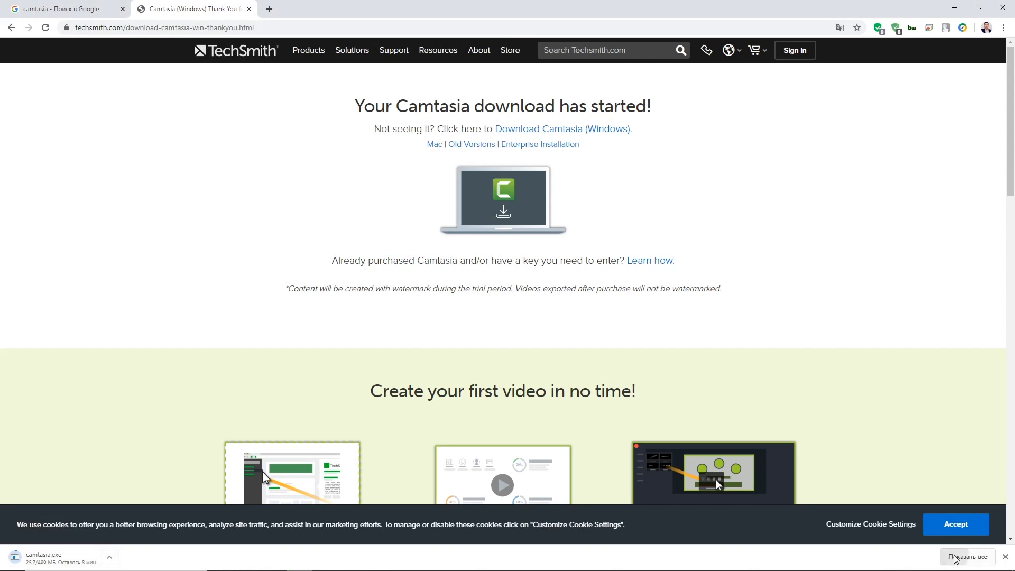
# Open the browser's downloads list and remove the entry for the deleted vc_redist.x64.exe file.
pyautogui.click(967, 556)
pyautogui.click(206, 6)
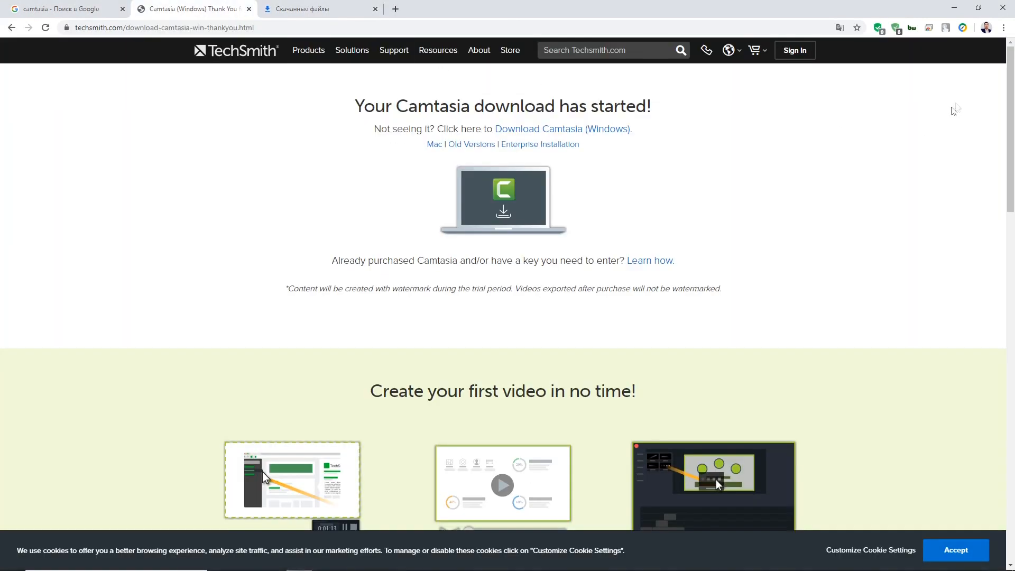
pyautogui.click(1003, 28)
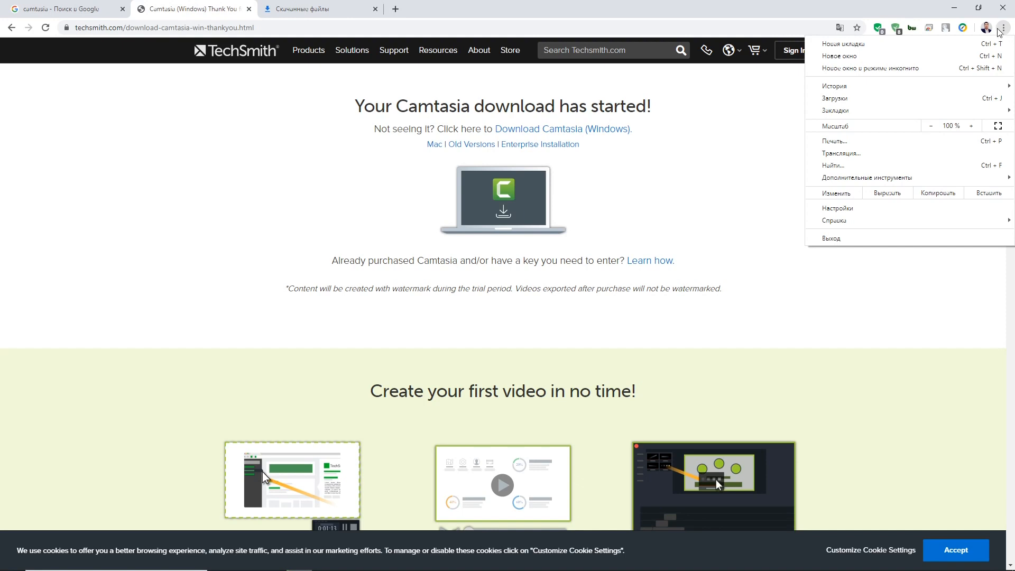
pyautogui.click(882, 98)
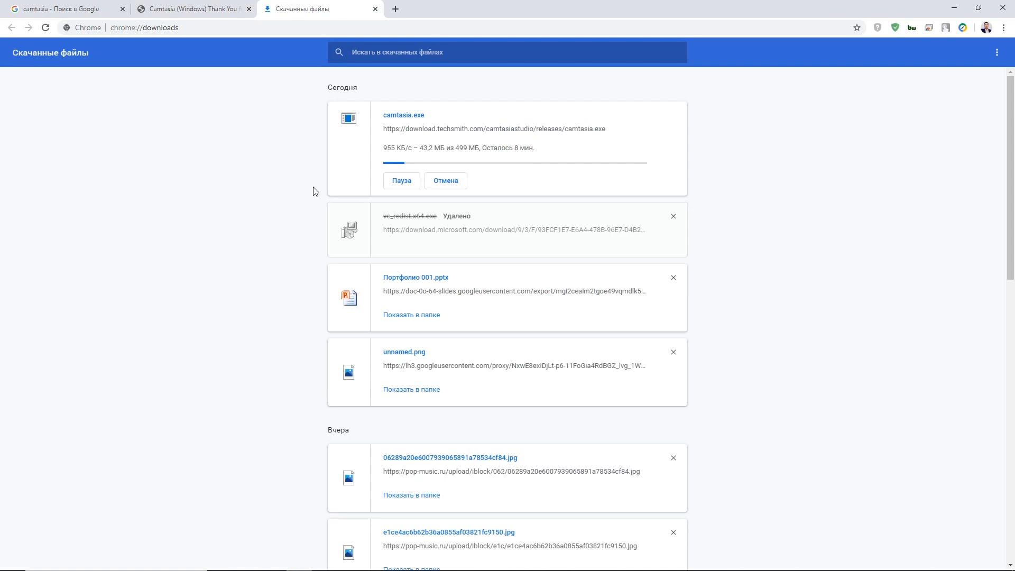
pyautogui.click(672, 217)
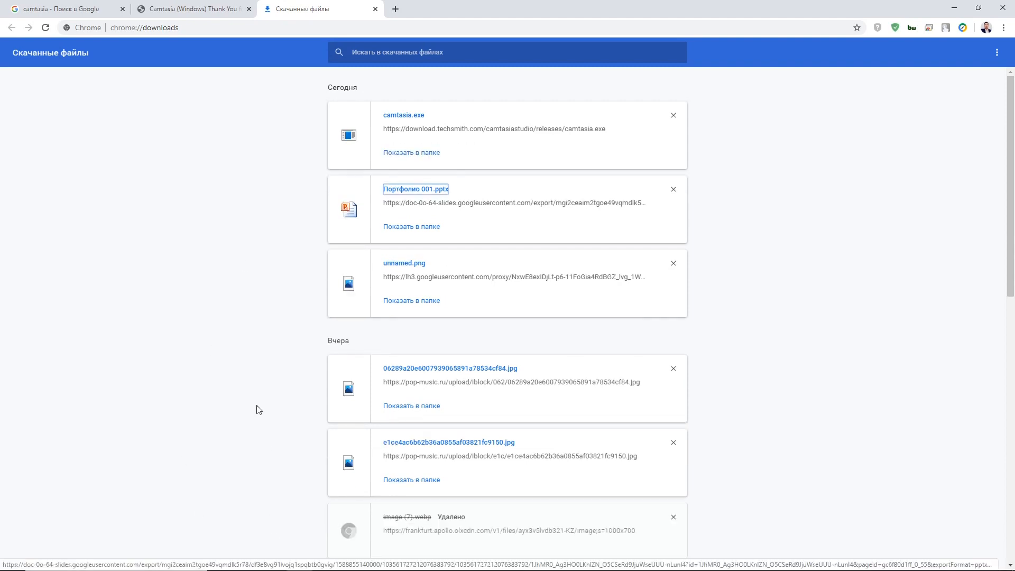
# Show the downloaded camtasia.exe in its Загрузки folder and run the installer.
pyautogui.click(400, 153)
pyautogui.click(433, 258)
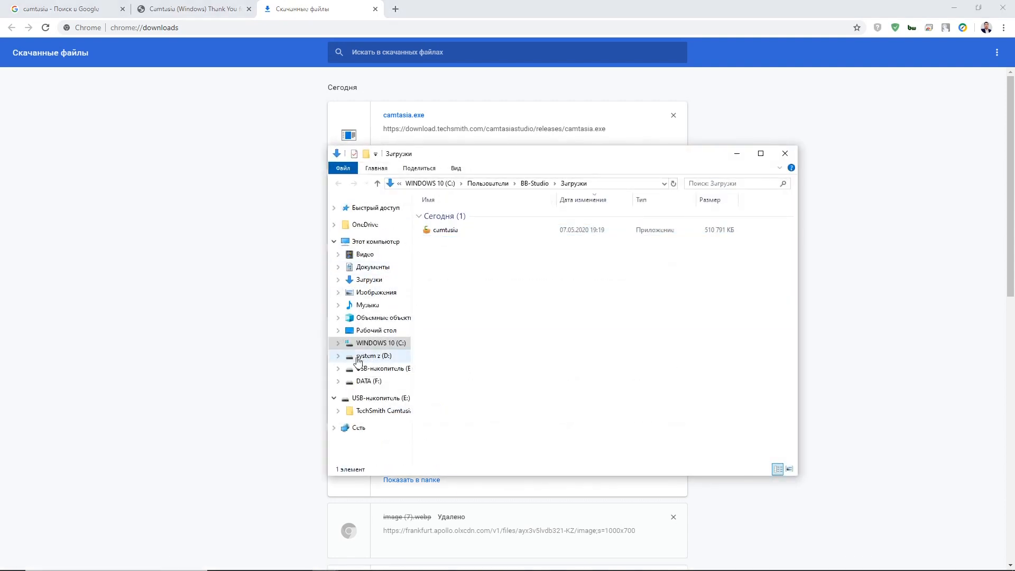
pyautogui.click(369, 279)
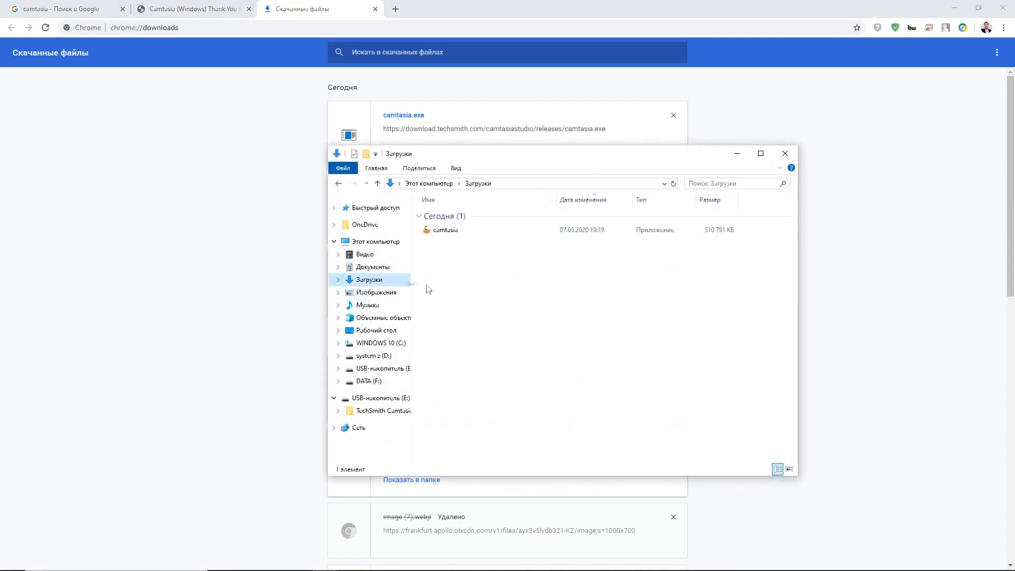
pyautogui.doubleClick(446, 231)
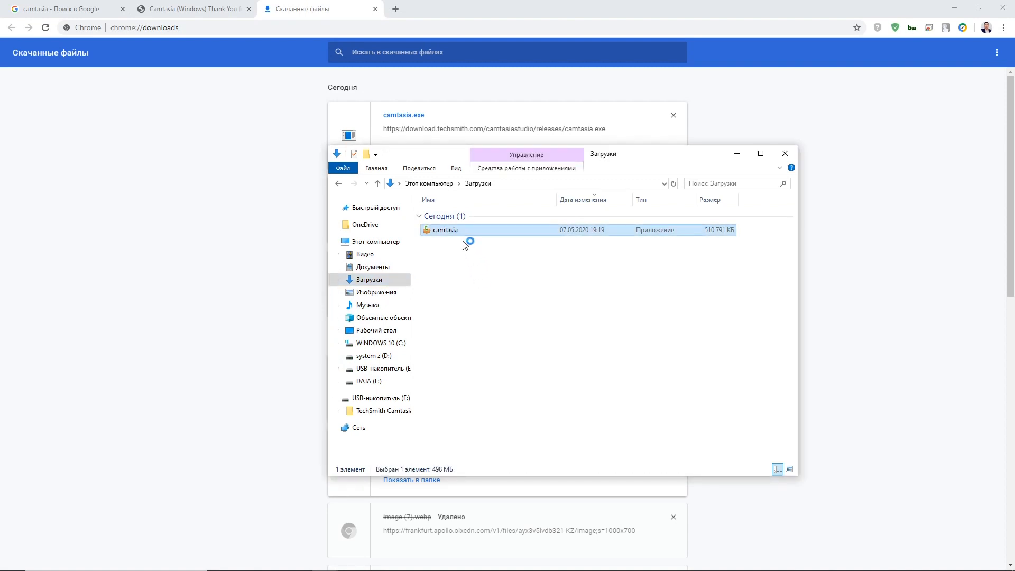
# Confirm English as the language of the TechSmith Camtasia installer.
pyautogui.click(500, 295)
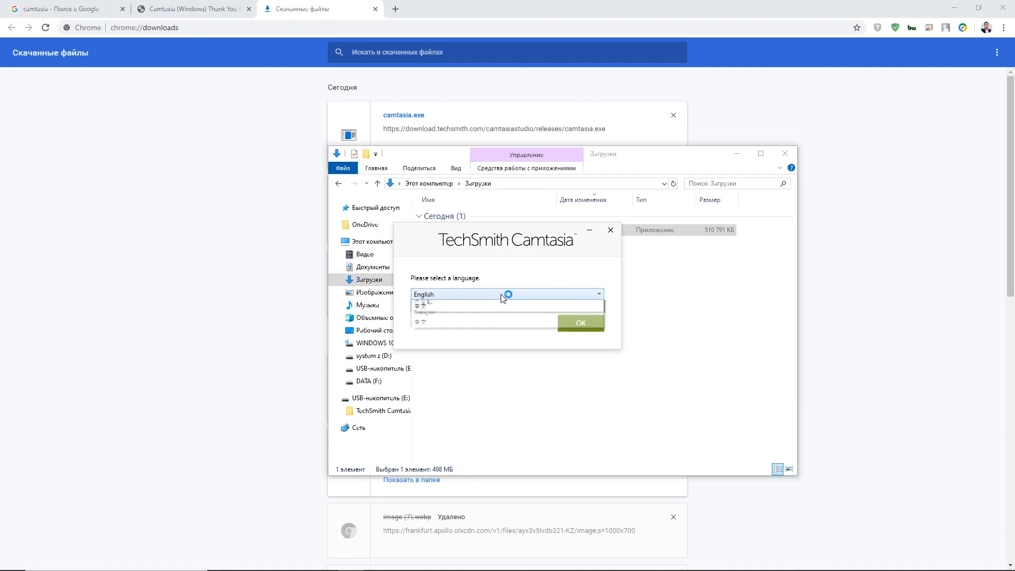
pyautogui.click(458, 293)
pyautogui.click(582, 322)
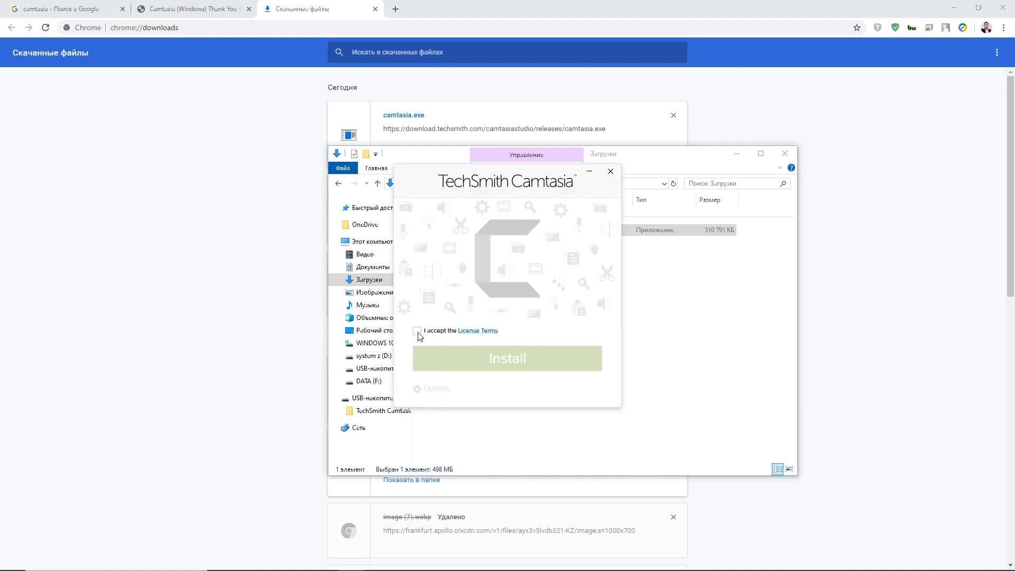
# Accept the license terms and start the Camtasia installation, allowing it to change the device, and close the Загрузки folder window.
pyautogui.click(417, 331)
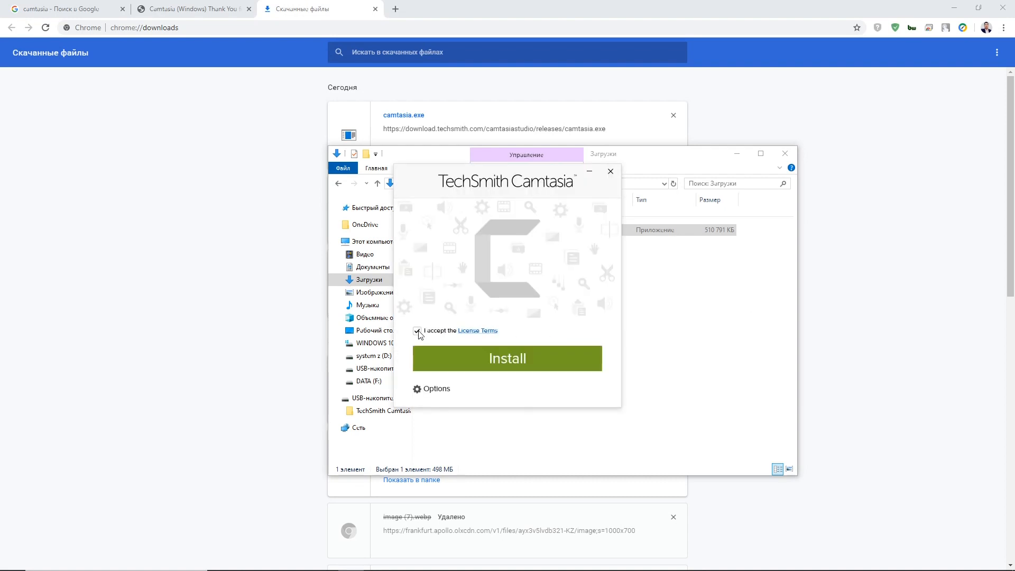
pyautogui.click(514, 358)
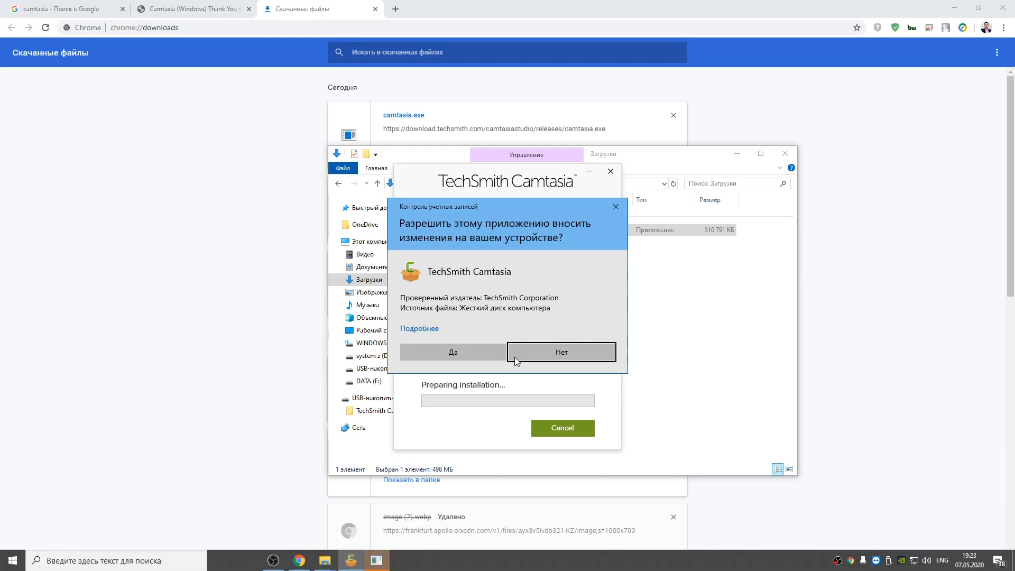
pyautogui.click(483, 357)
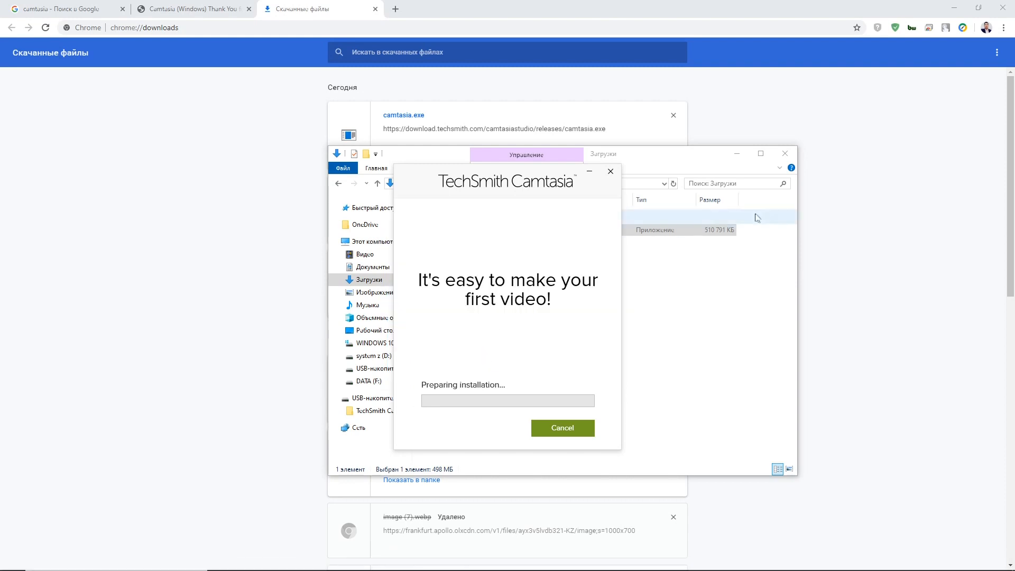
pyautogui.click(789, 154)
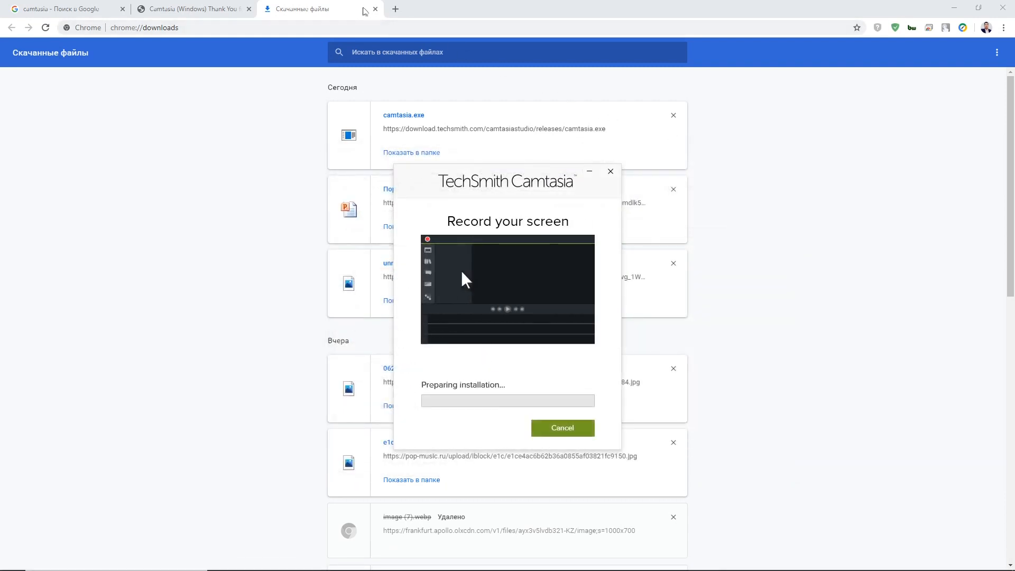
# Close the downloads page and the Видео folder window, and finish the Camtasia installer, choosing to restart the computer later.
pyautogui.click(375, 9)
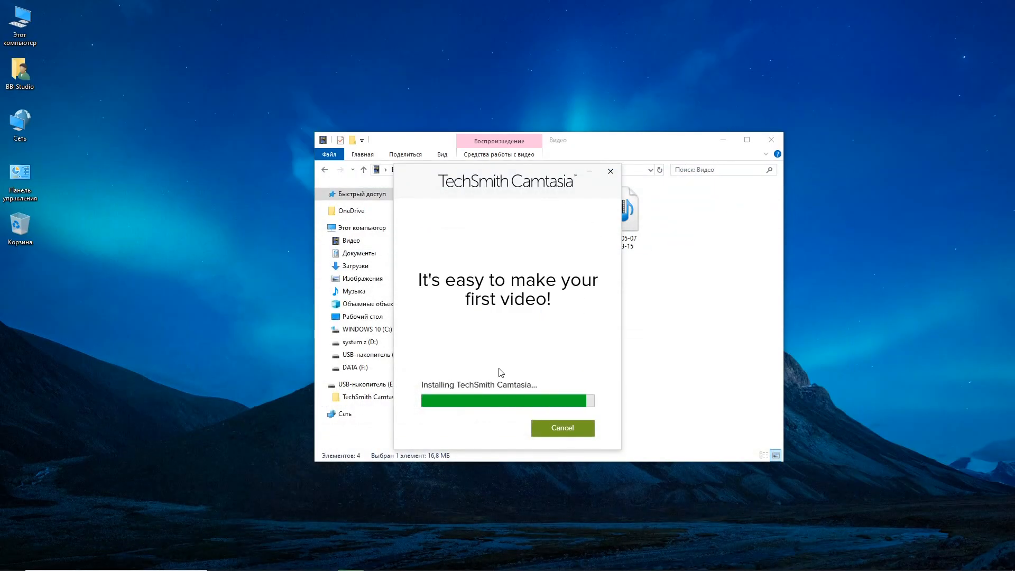
pyautogui.click(771, 140)
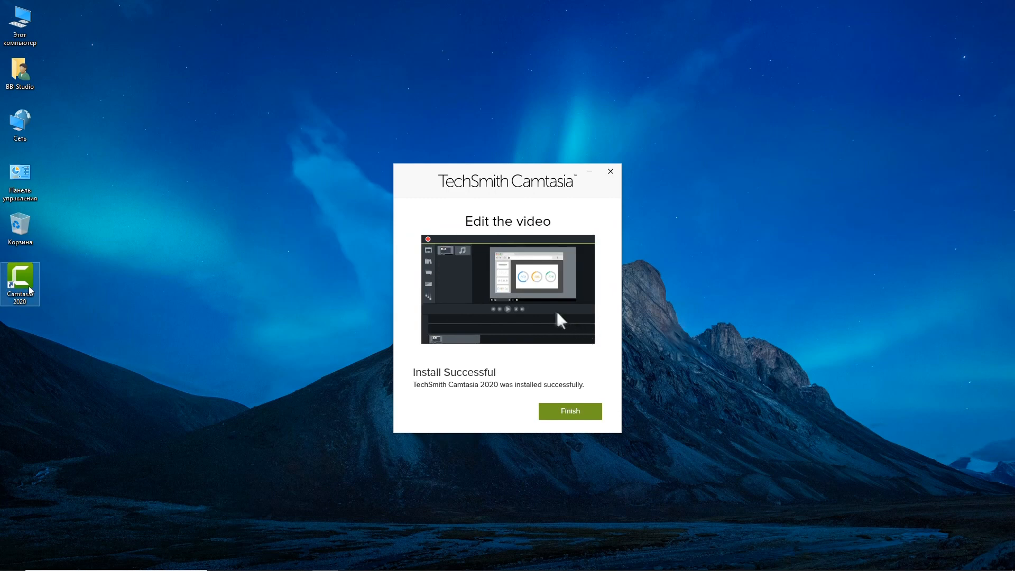
pyautogui.click(551, 412)
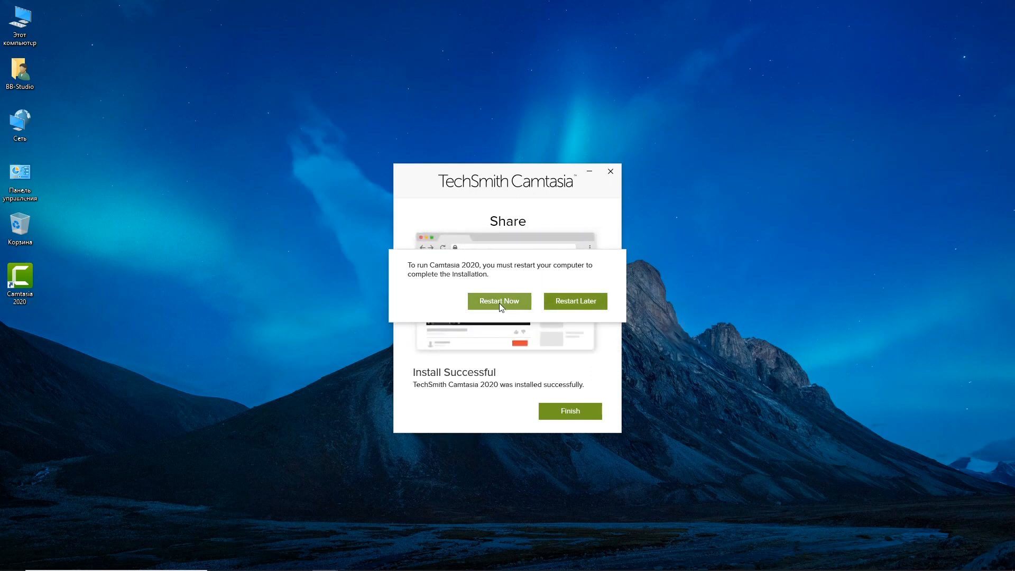
pyautogui.click(575, 300)
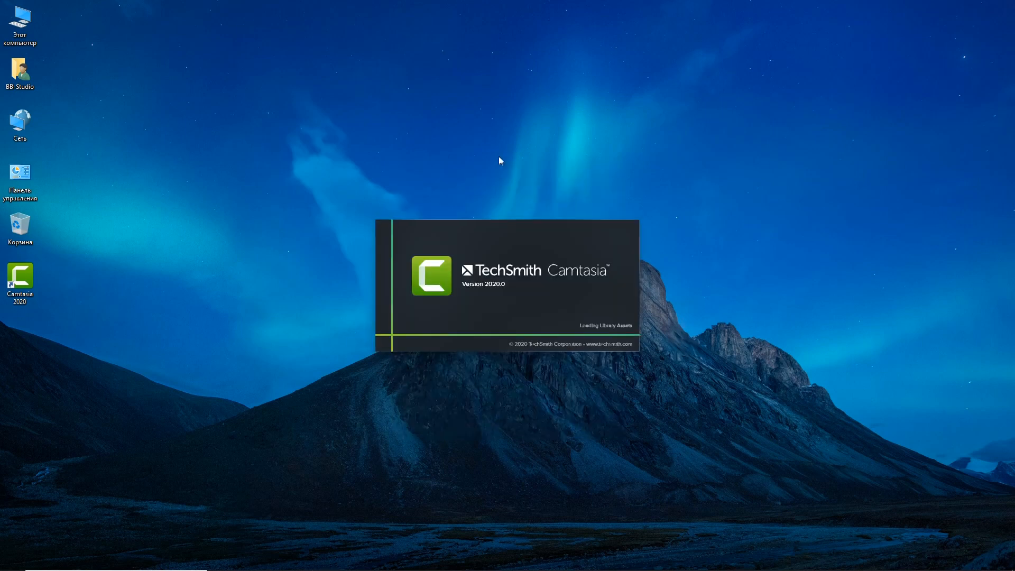
# Launch Camtasia 2020 and start the free trial by creating a TechSmith account through an existing Google account.
pyautogui.click(32, 284)
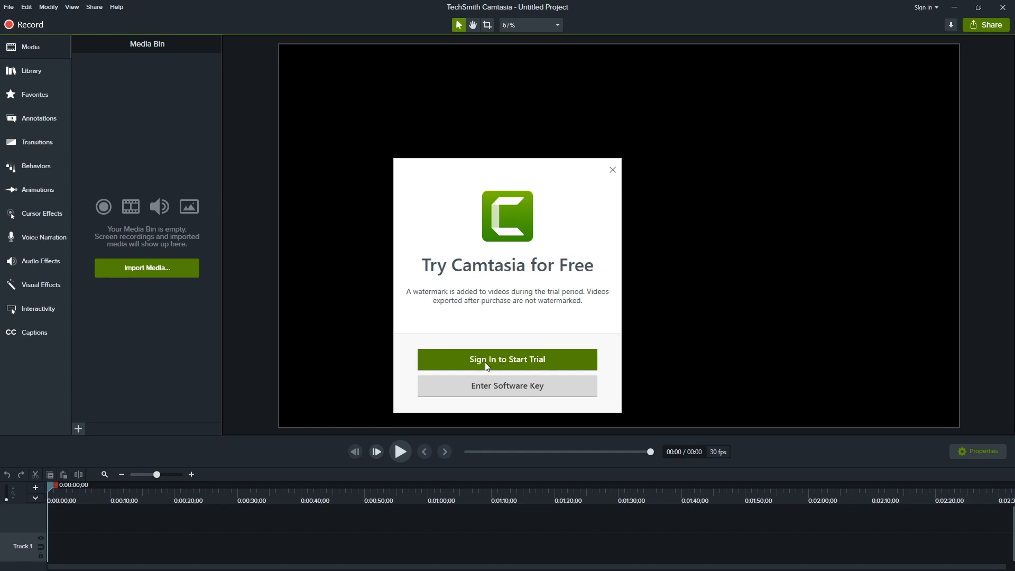
pyautogui.click(520, 364)
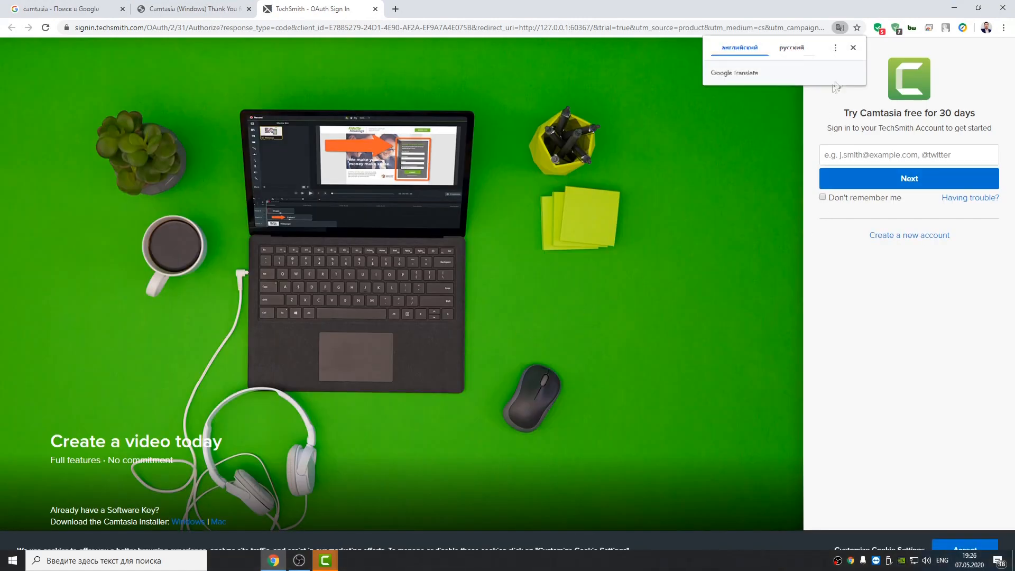
pyautogui.click(898, 239)
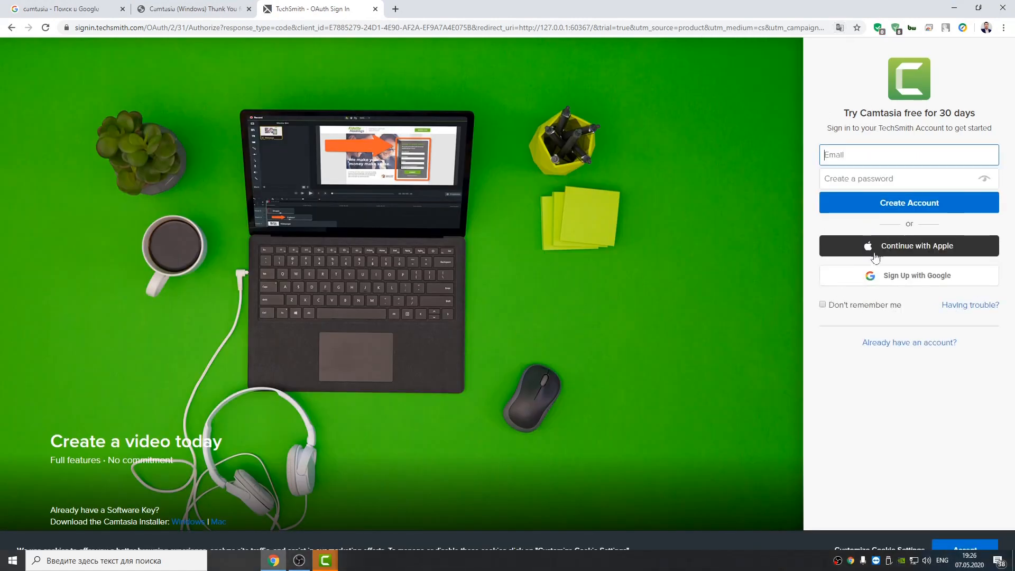
pyautogui.click(896, 282)
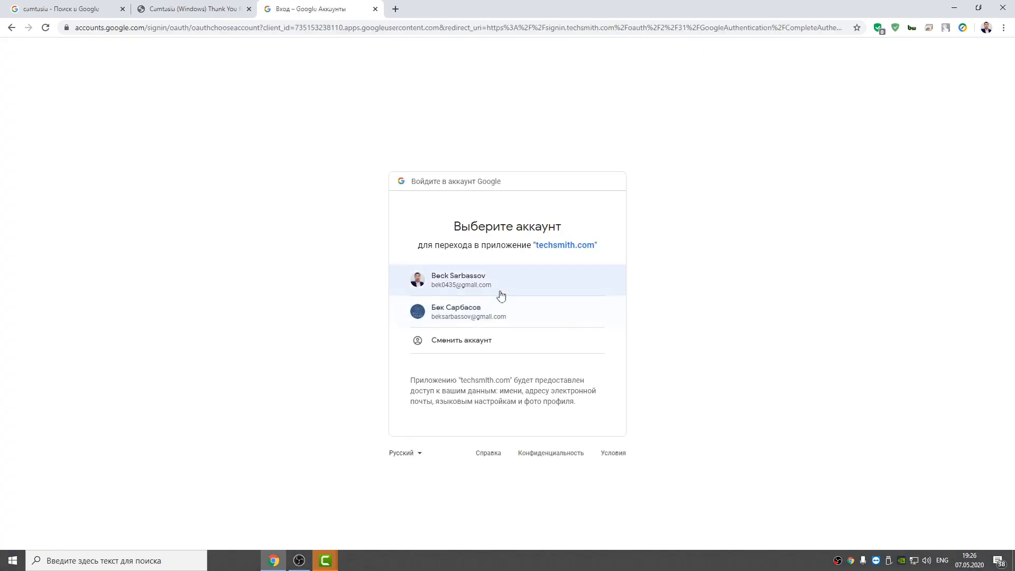
pyautogui.click(500, 295)
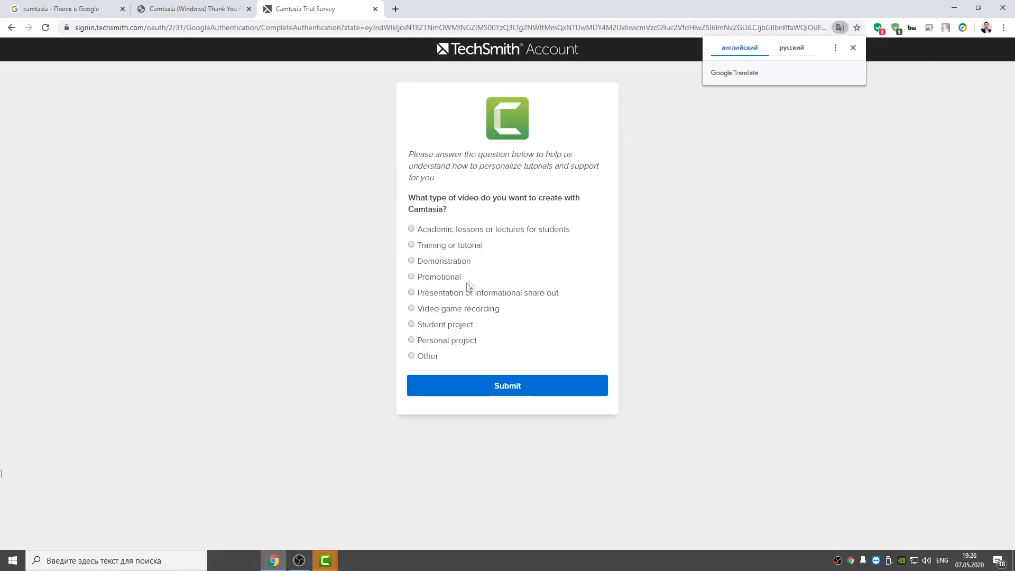
# Submit the trial survey with Other as the video type, and leave the browser to return to Camtasia.
pyautogui.click(428, 358)
pyautogui.click(513, 389)
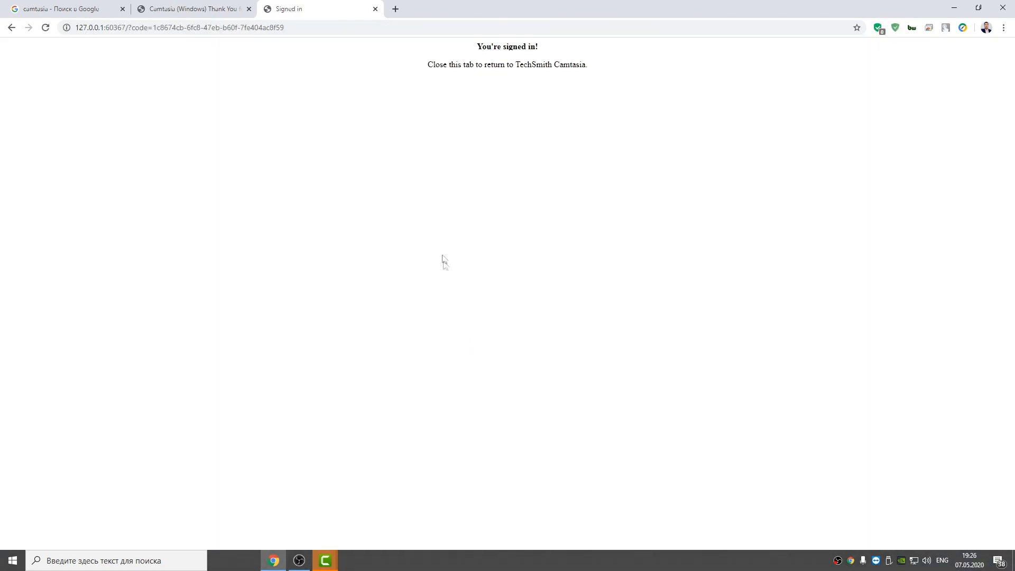
pyautogui.click(375, 9)
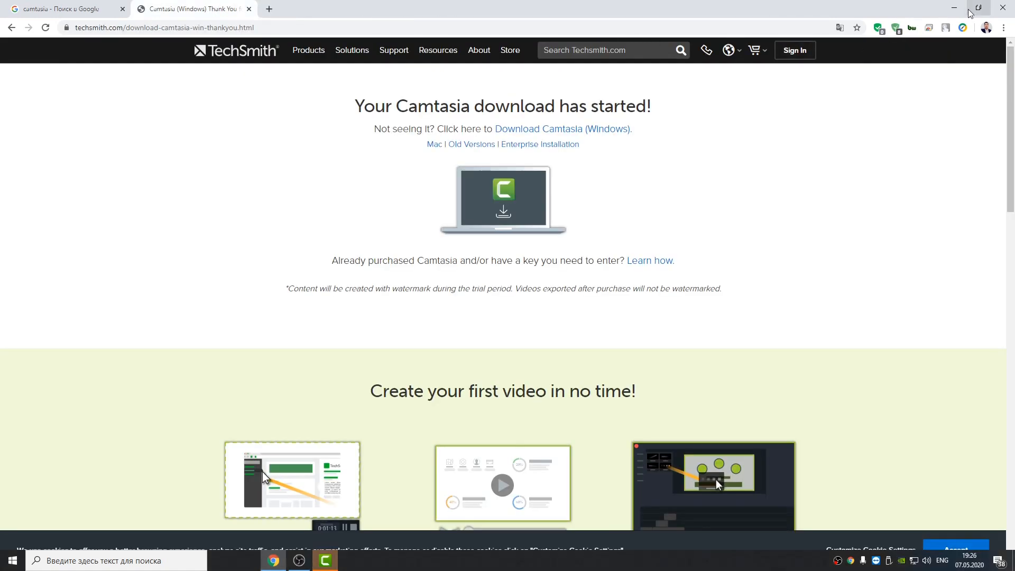
pyautogui.click(954, 7)
# Enlarge the timeline area, preview the opening of the Getting-Started-Project, and return the playhead to the start.
pyautogui.click(400, 451)
pyautogui.moveTo(352, 439); pyautogui.dragTo(347, 361)
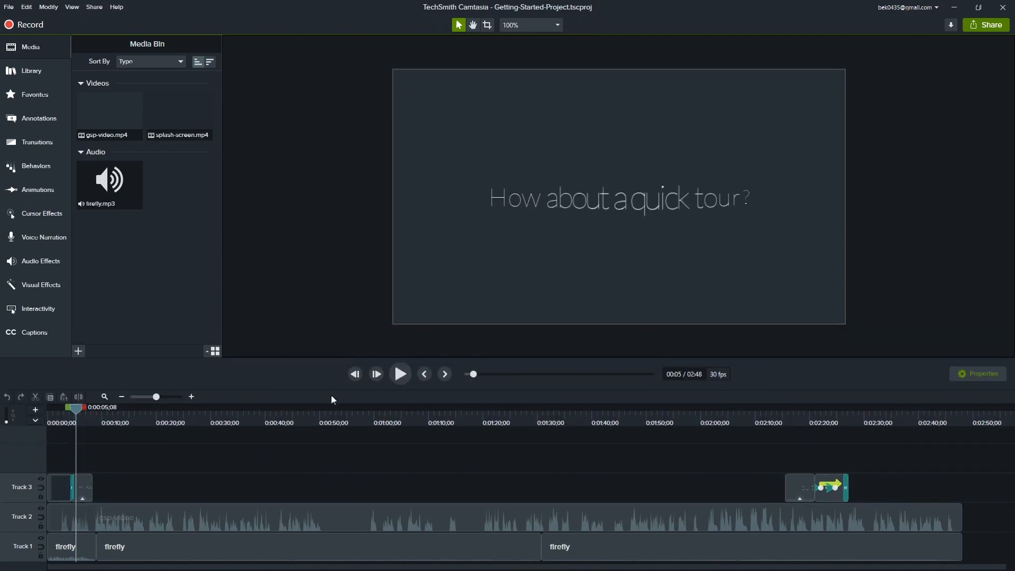
pyautogui.press('space')
pyautogui.press('space')
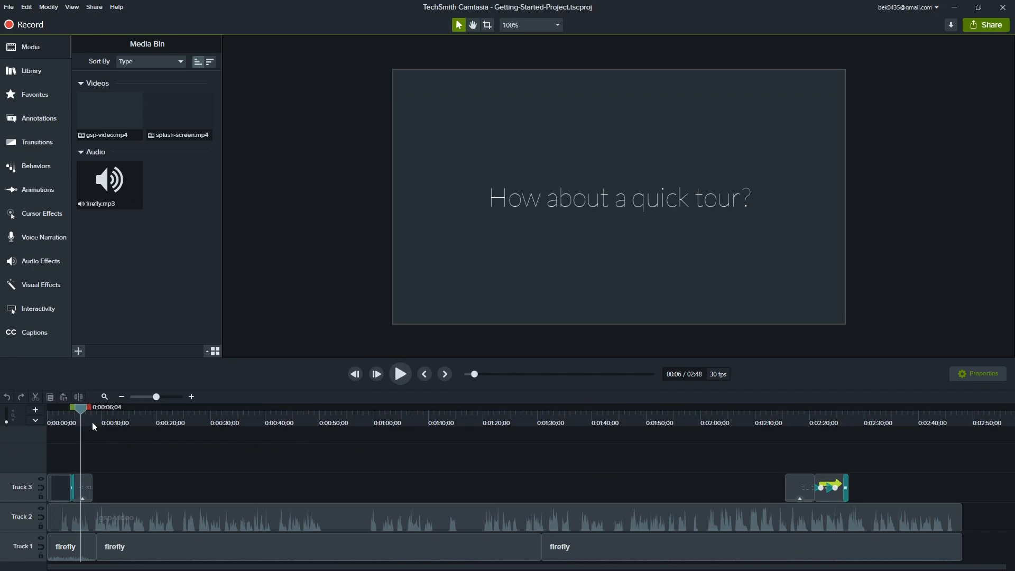
pyautogui.moveTo(83, 415); pyautogui.dragTo(1, 369)
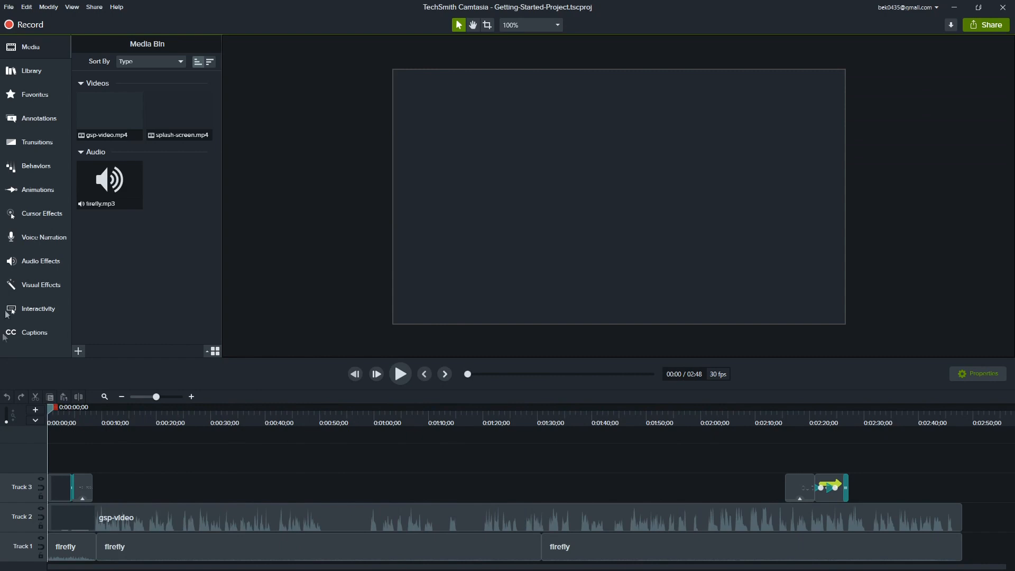
# Save the project as Getting-Started-Project in the Documents > Camtasia folder and acknowledge the save notice.
pyautogui.click(8, 7)
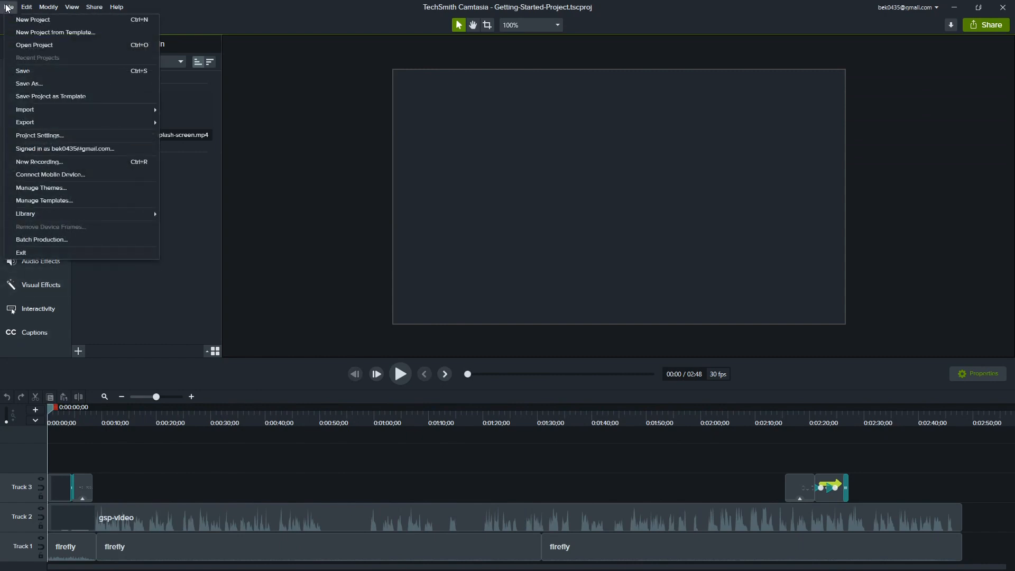
pyautogui.click(22, 83)
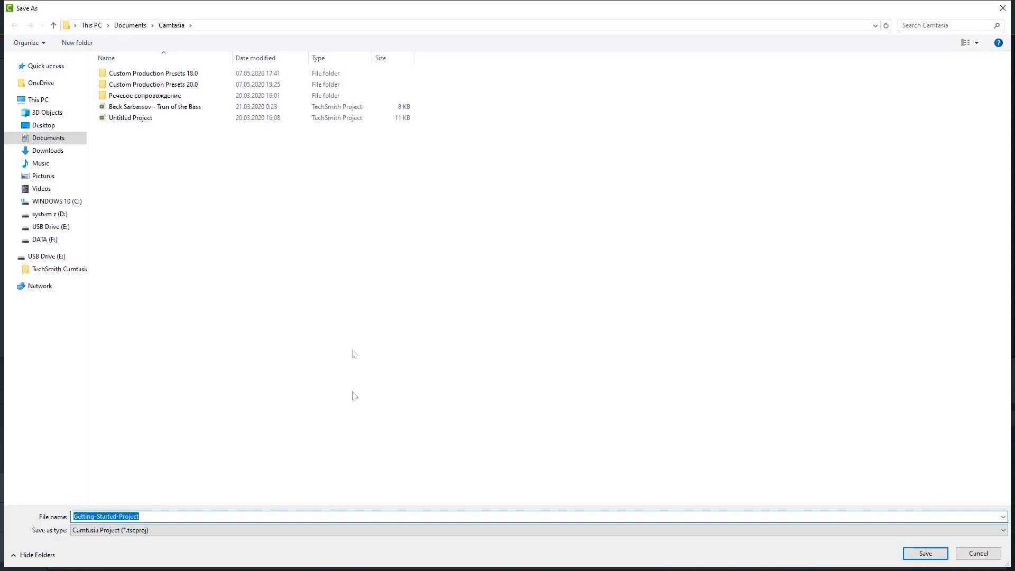
pyautogui.click(934, 554)
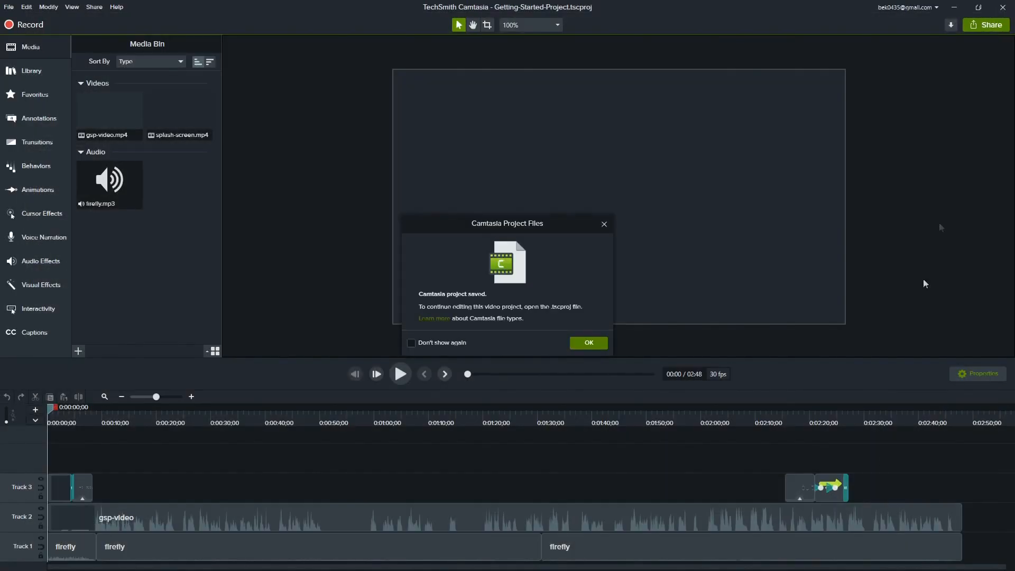
pyautogui.click(596, 350)
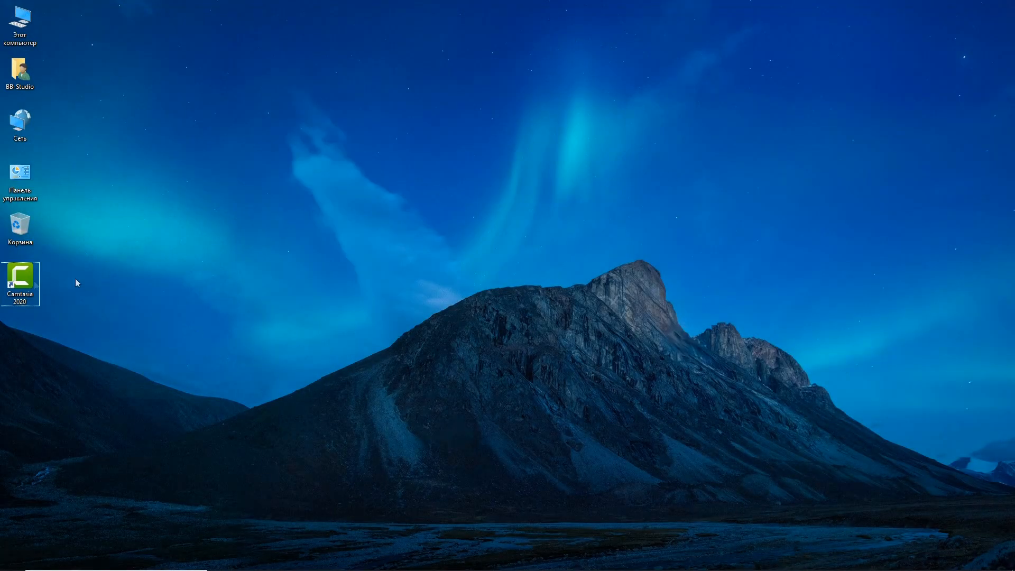
# Open Camtasia 2020 from the desktop and create a new project, continuing with the trial.
pyautogui.rightClick(24, 285)
pyautogui.click(230, 226)
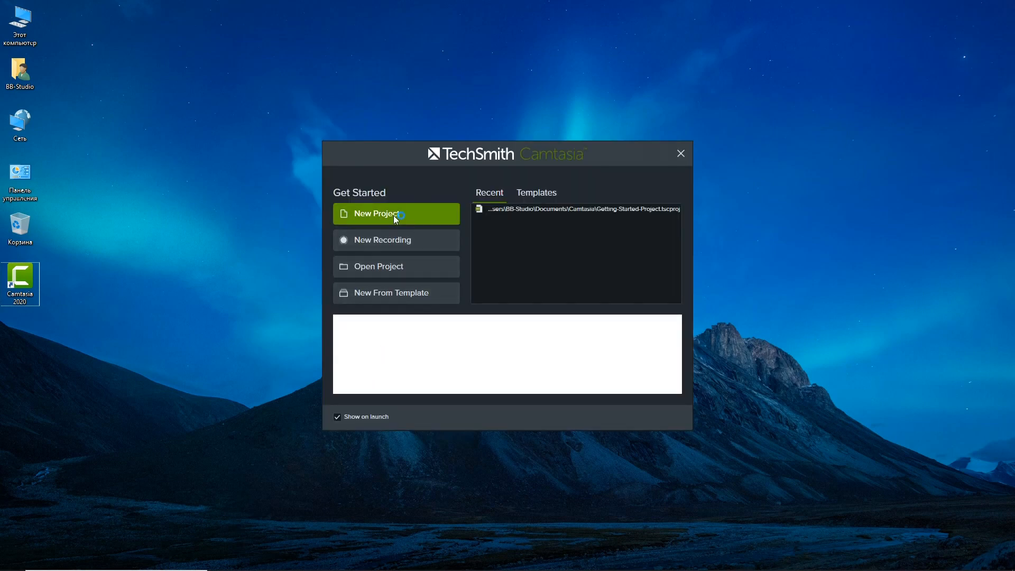
pyautogui.click(393, 214)
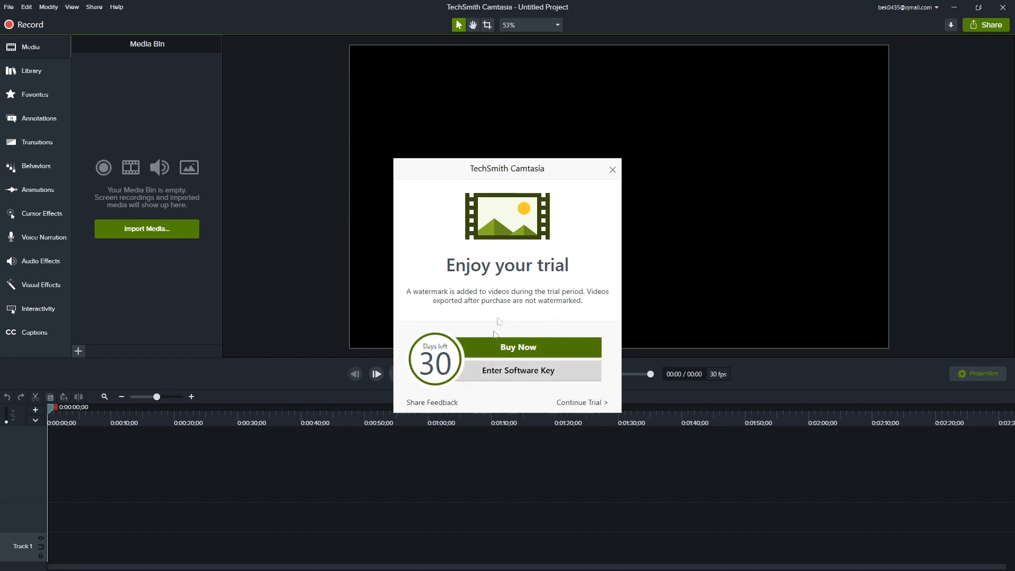
pyautogui.click(590, 403)
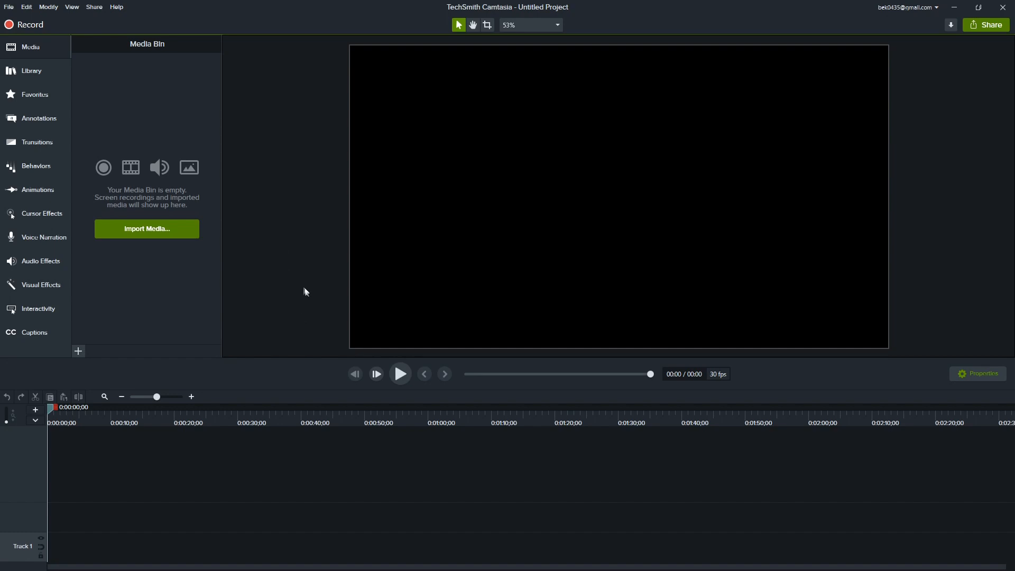
# Adjust the workspace layout by widening the tools list and making the timeline area slightly taller.
pyautogui.moveTo(261, 358); pyautogui.dragTo(235, 343)
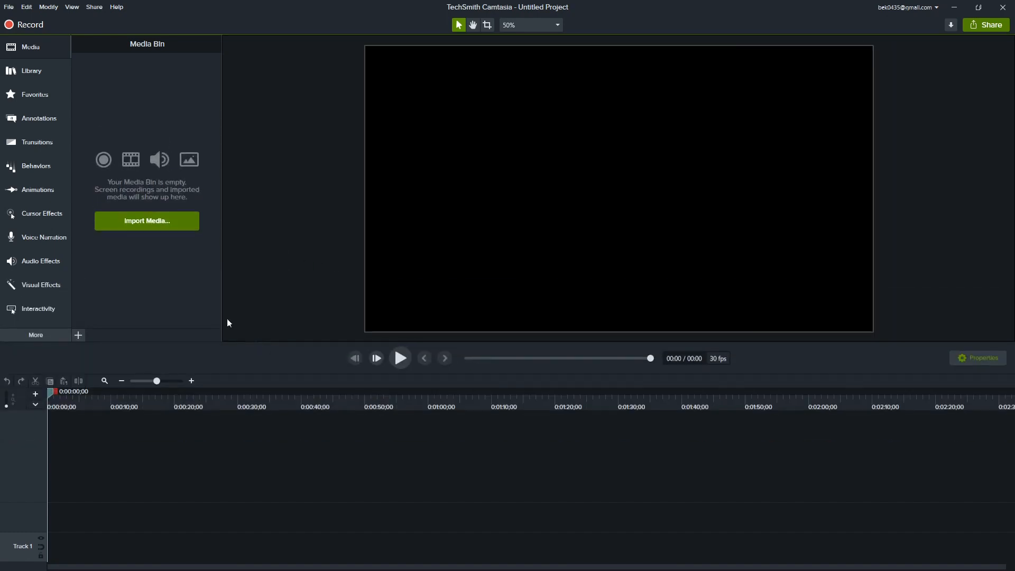
pyautogui.moveTo(69, 289); pyautogui.dragTo(105, 293)
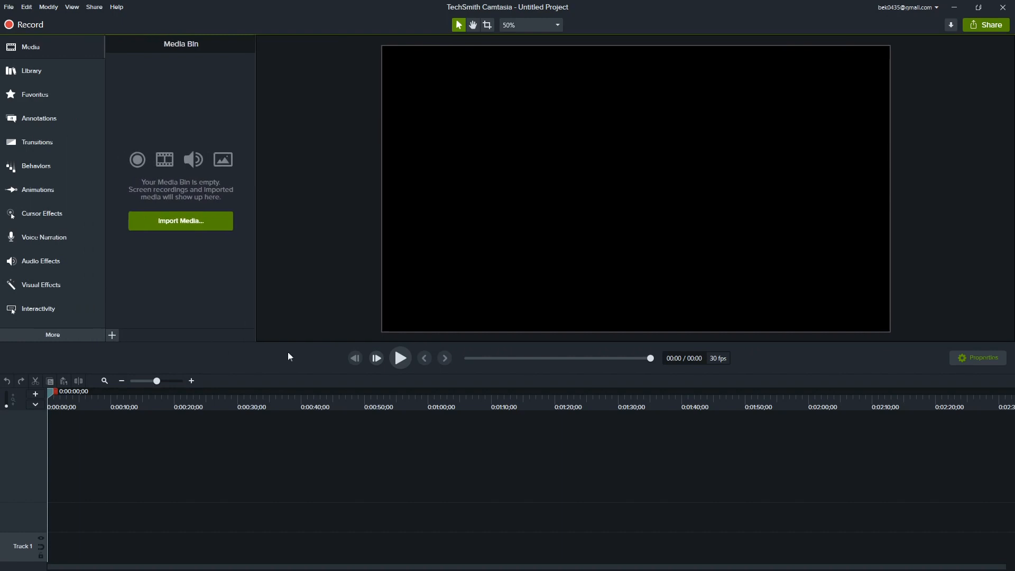
pyautogui.moveTo(324, 341)
pyautogui.mouseDown()
pyautogui.moveTo(324, 270)
pyautogui.moveTo(312, 358)
pyautogui.moveTo(312, 344)
pyautogui.mouseUp()
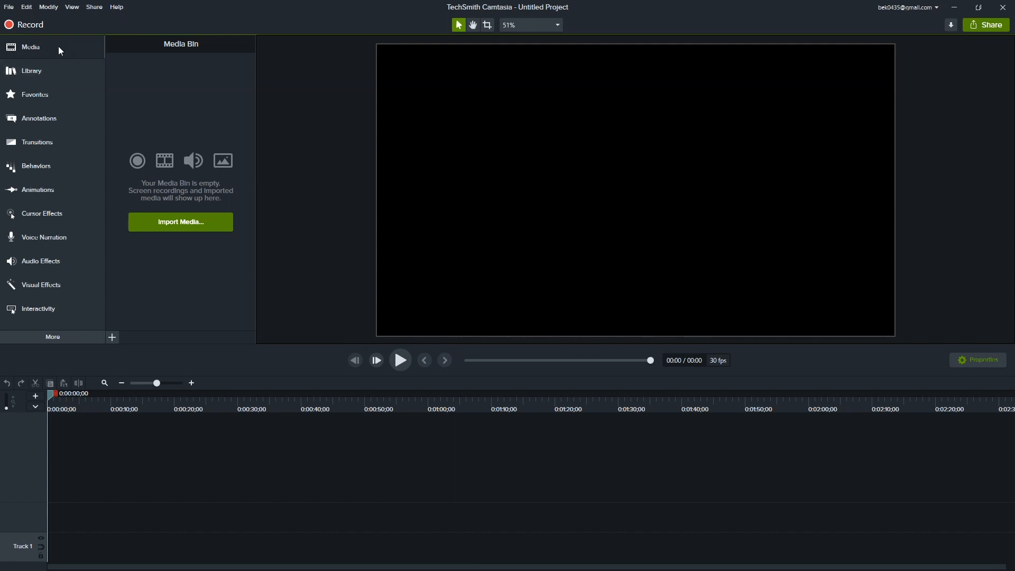
# Import the "Trun up the Bass (Original mix)" audio track from the Music folder into the Media Bin.
pyautogui.click(169, 222)
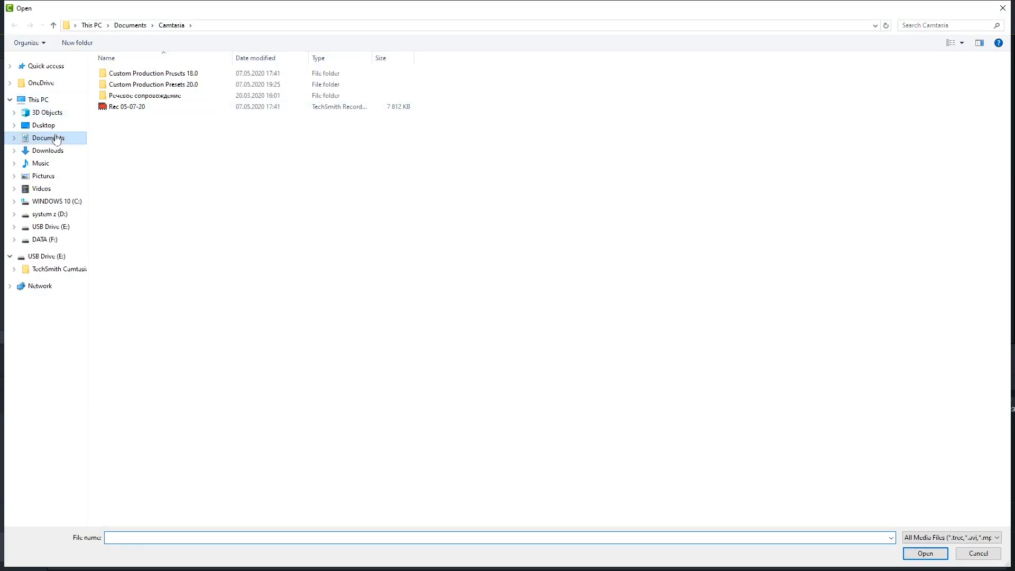
pyautogui.click(58, 127)
pyautogui.click(53, 163)
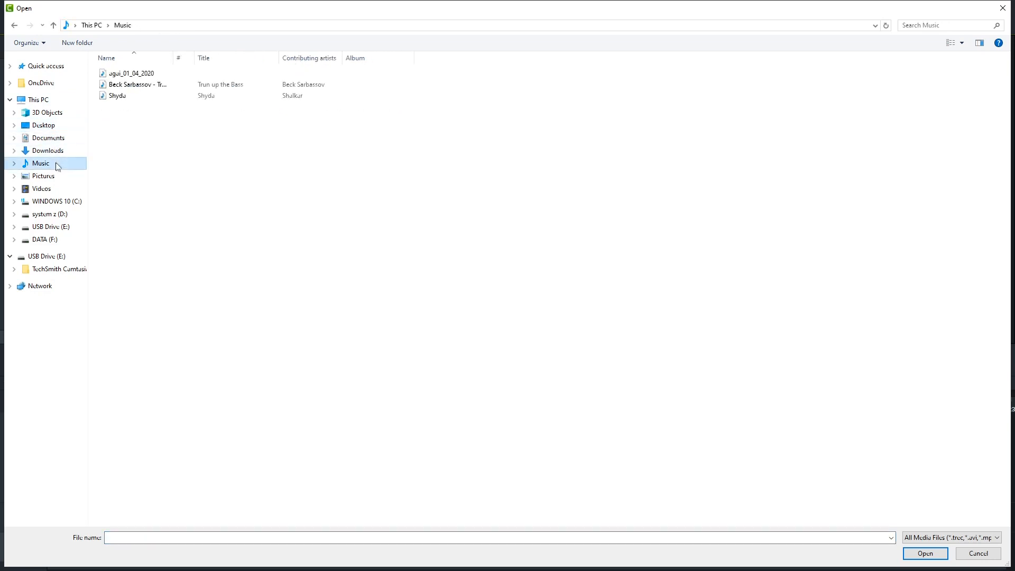
pyautogui.click(121, 86)
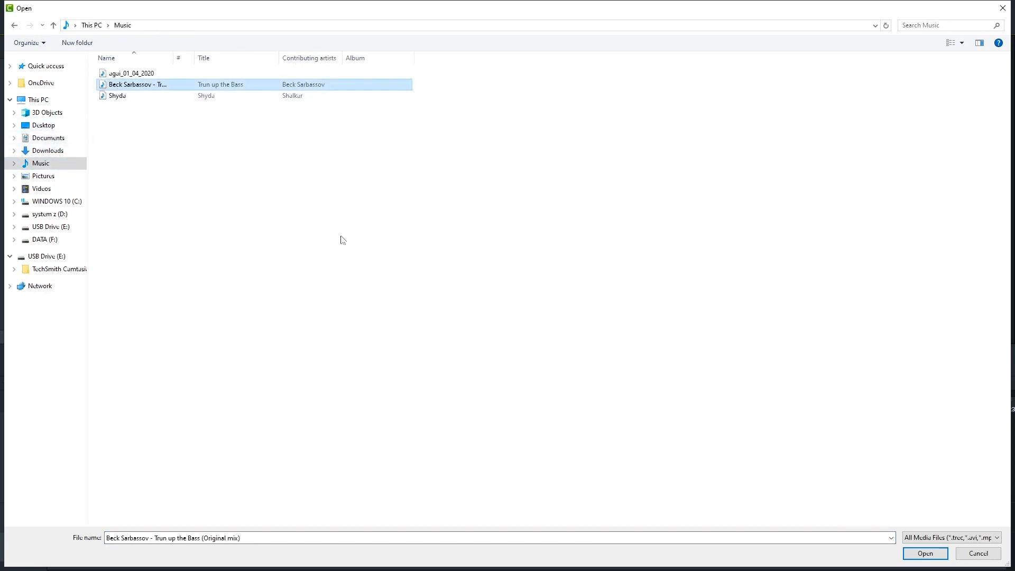
pyautogui.click(937, 555)
# Import the image e1ce4ac6b62b36a0855af03821fc9150 from the Pictures folder into the Media Bin.
pyautogui.rightClick(209, 167)
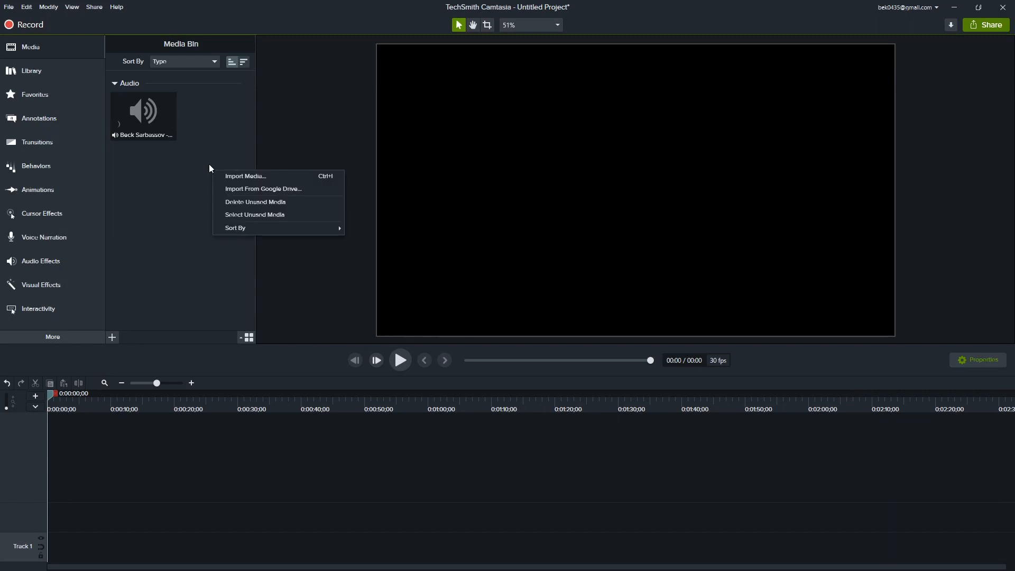
pyautogui.rightClick(185, 186)
pyautogui.click(209, 195)
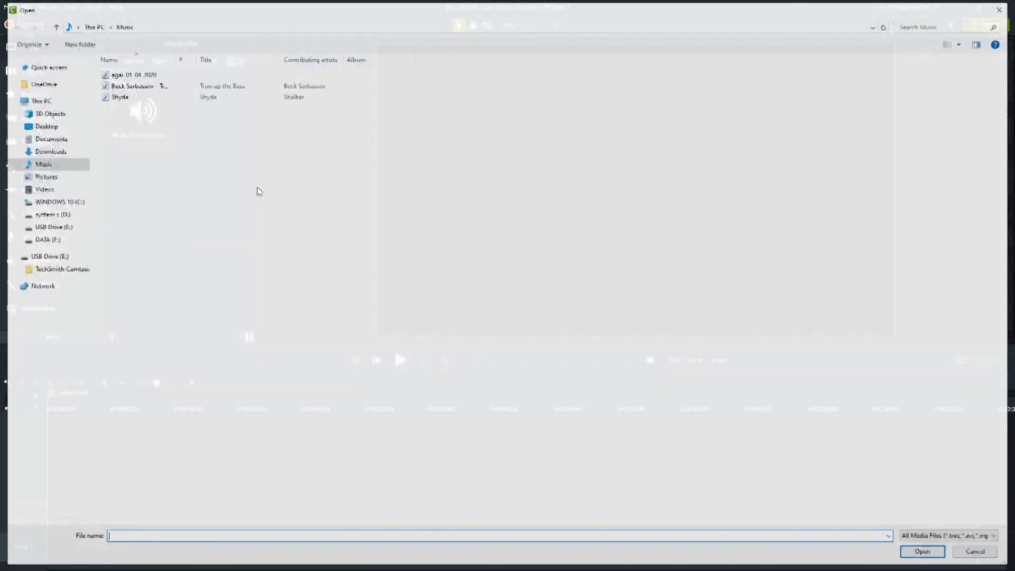
pyautogui.click(58, 179)
pyautogui.click(595, 99)
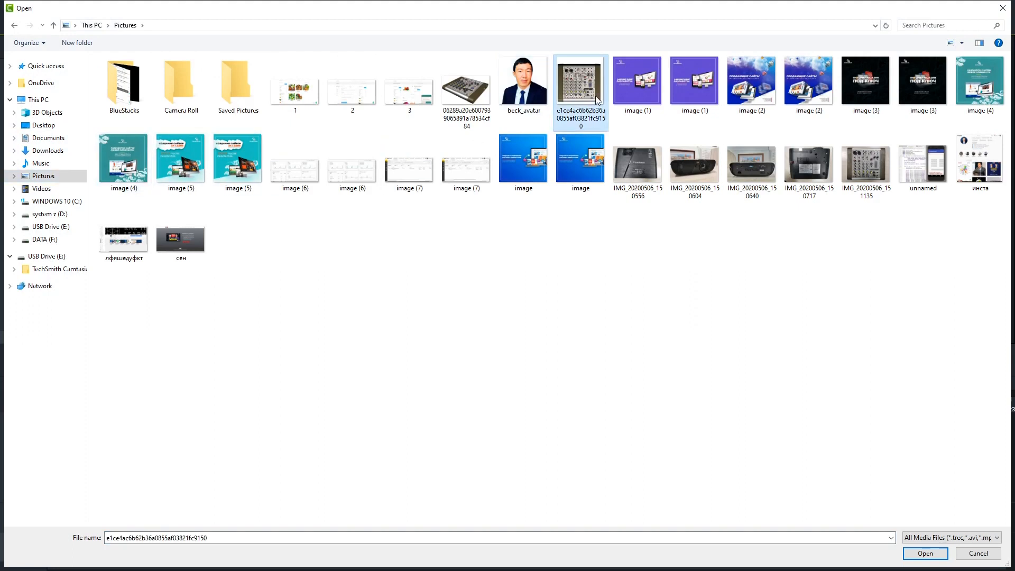
pyautogui.click(925, 553)
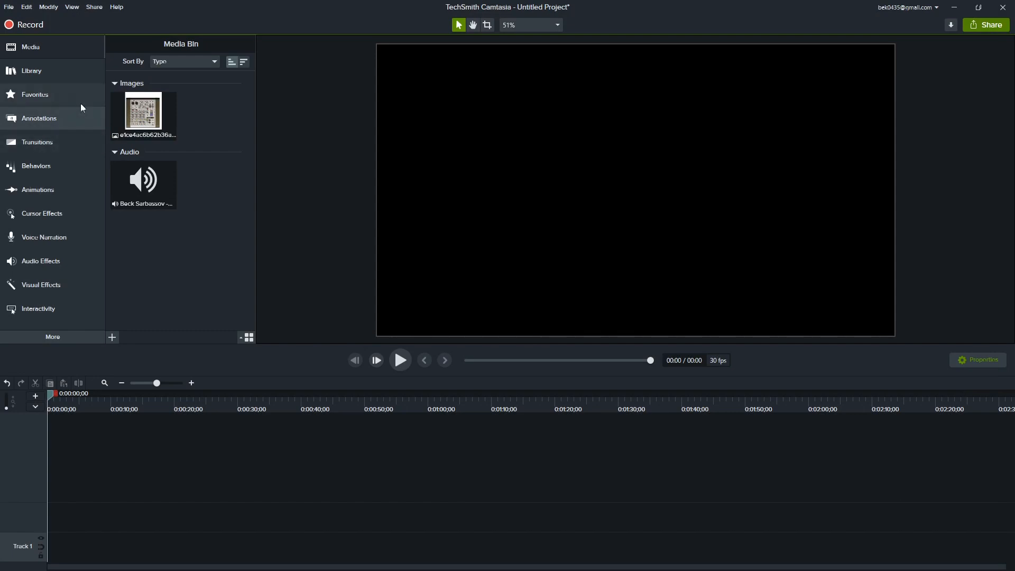
pyautogui.rightClick(220, 123)
pyautogui.click(227, 129)
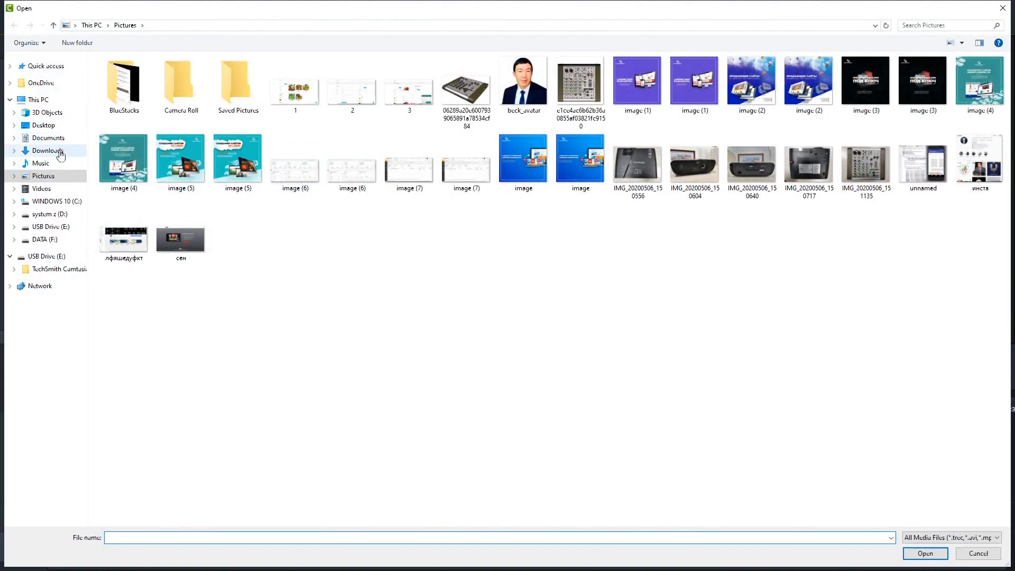
pyautogui.click(59, 188)
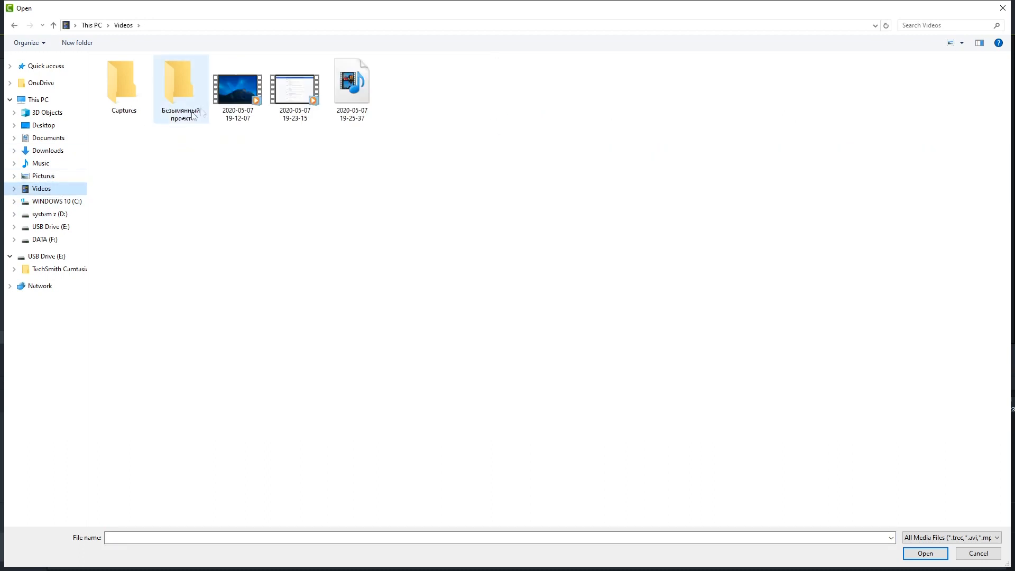
pyautogui.click(262, 103)
pyautogui.click(925, 553)
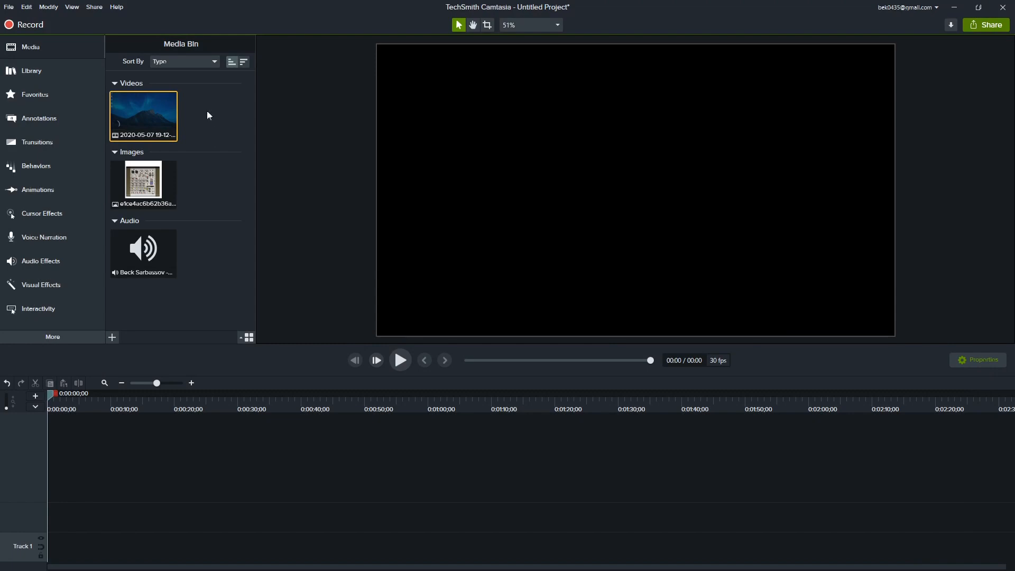
pyautogui.moveTo(153, 120); pyautogui.dragTo(84, 545)
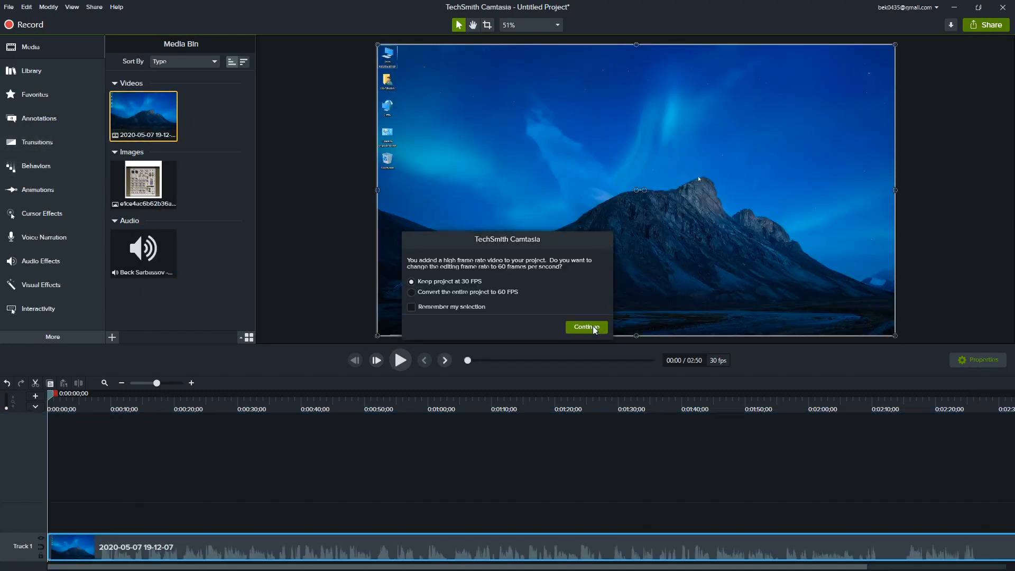
pyautogui.click(503, 290)
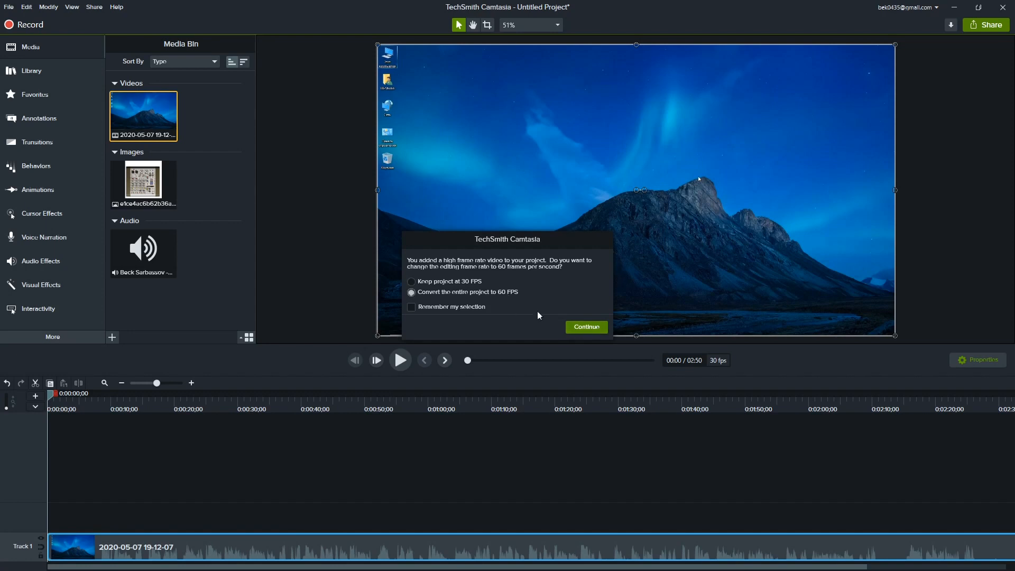
pyautogui.click(587, 327)
# Place the mixer image on Track 2 at about 40 seconds and the audio track on Track 3 from about 35 seconds.
pyautogui.moveTo(426, 405); pyautogui.dragTo(66, 399)
pyautogui.moveTo(138, 184); pyautogui.dragTo(315, 516)
pyautogui.click(319, 409)
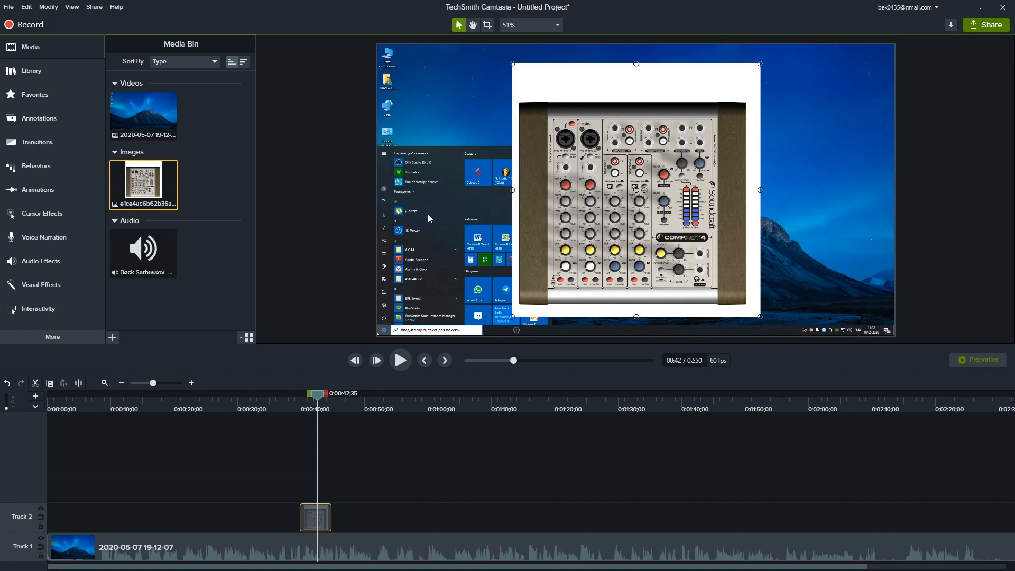
pyautogui.moveTo(148, 245); pyautogui.dragTo(290, 482)
# Play back the section of the timeline around the image clip on Track 2, and pause past its end.
pyautogui.moveTo(318, 400); pyautogui.dragTo(297, 396)
pyautogui.press('space')
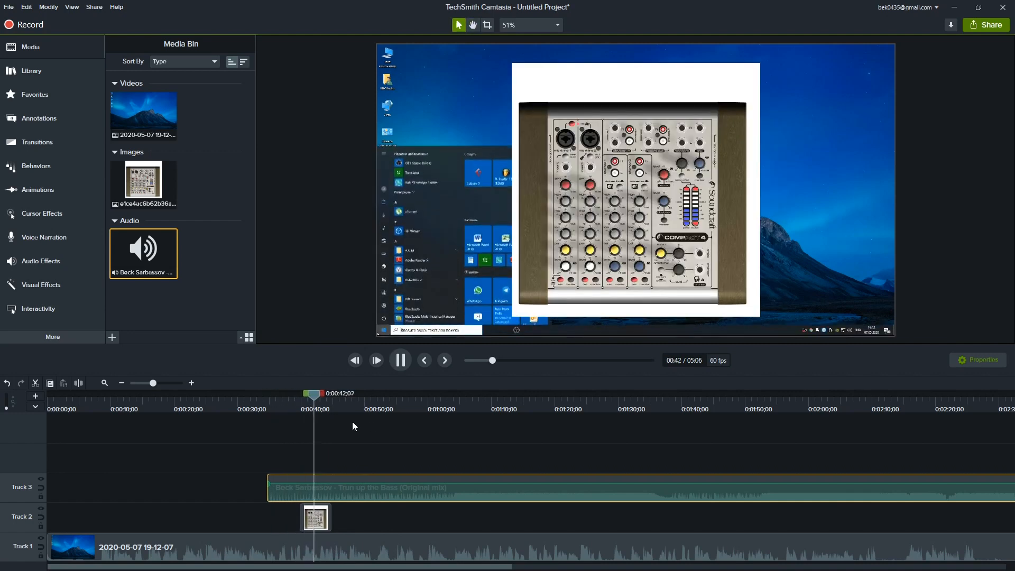
pyautogui.click(316, 517)
pyautogui.click(400, 361)
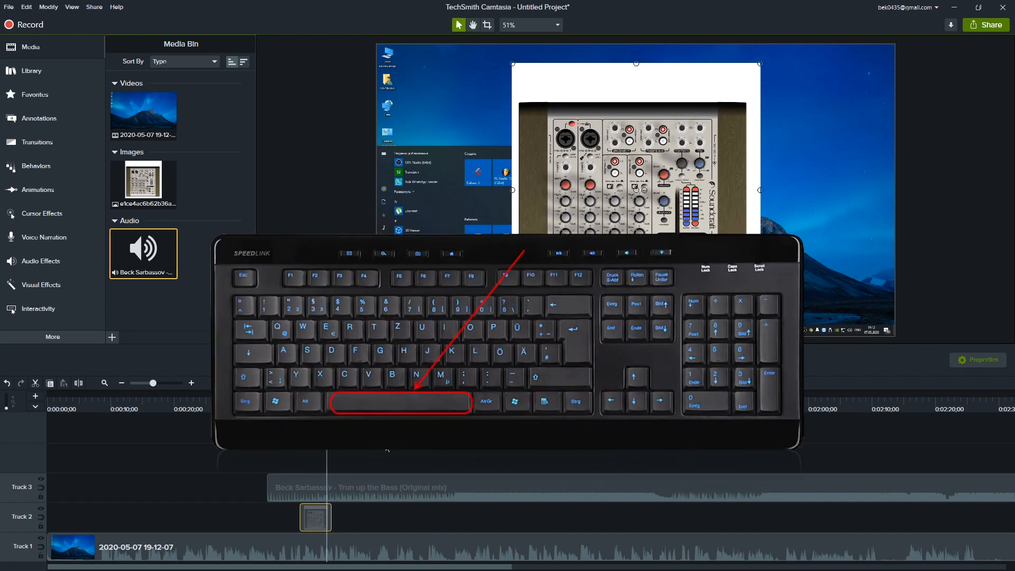
pyautogui.press('space')
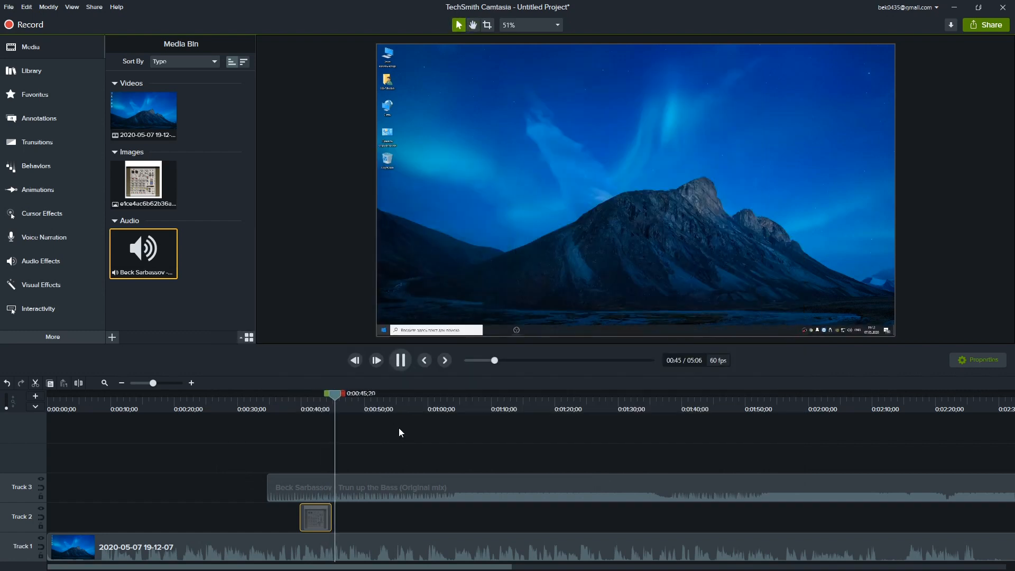
pyautogui.press('space')
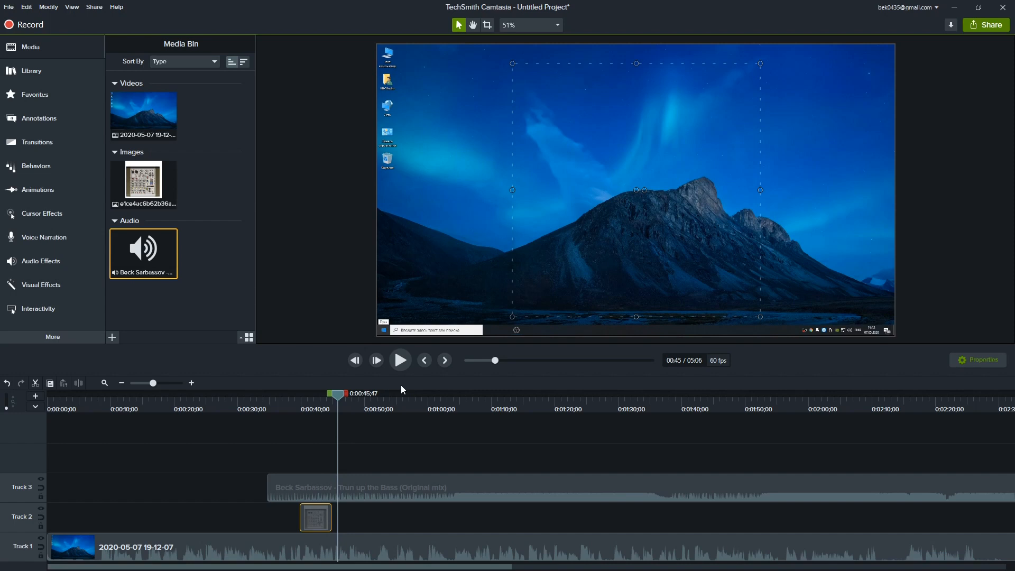
# Add the apartment building icon from the Library's Buildings icons to Track 4 at about 50 seconds.
pyautogui.click(27, 70)
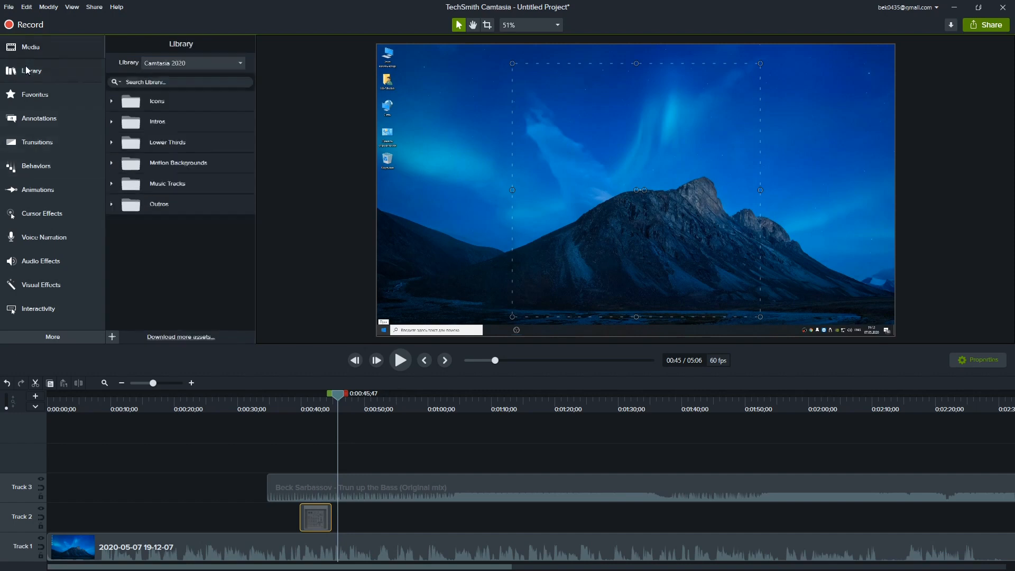
pyautogui.click(112, 101)
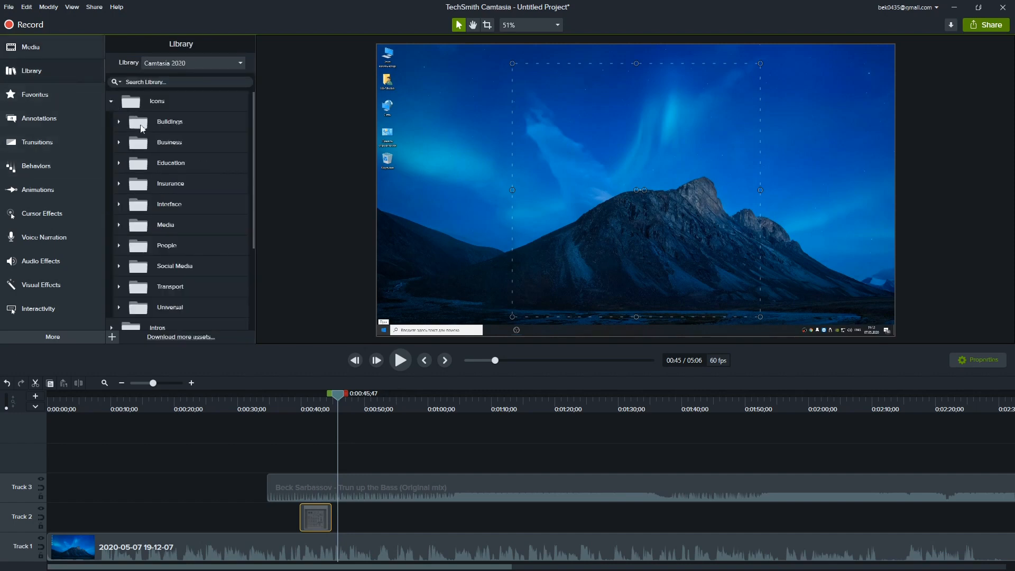
pyautogui.click(118, 122)
pyautogui.moveTo(145, 143); pyautogui.dragTo(365, 461)
pyautogui.moveTo(365, 404); pyautogui.dragTo(384, 404)
pyautogui.click(175, 215)
pyautogui.click(113, 121)
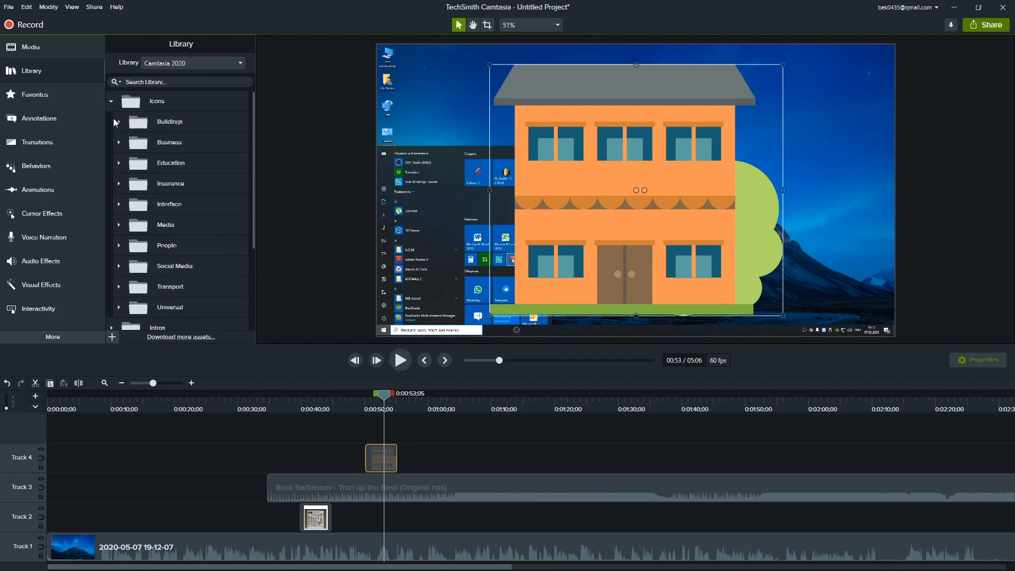
pyautogui.click(114, 105)
# Add the Minimal Elegance Title 1 intro from the Library to Track 5 at about 59 seconds and preview it.
pyautogui.click(112, 123)
pyautogui.moveTo(167, 204); pyautogui.dragTo(422, 419)
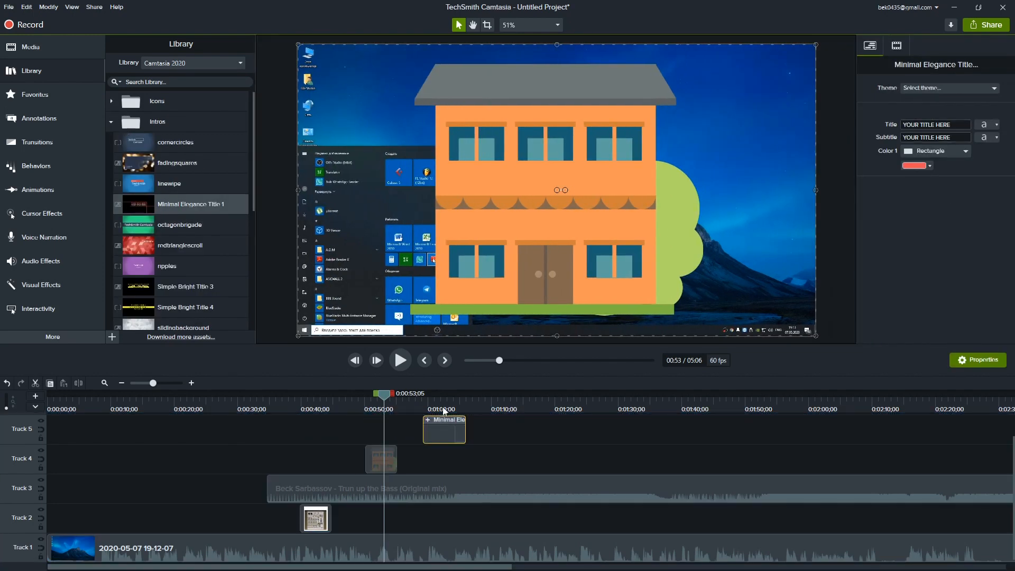
pyautogui.click(444, 408)
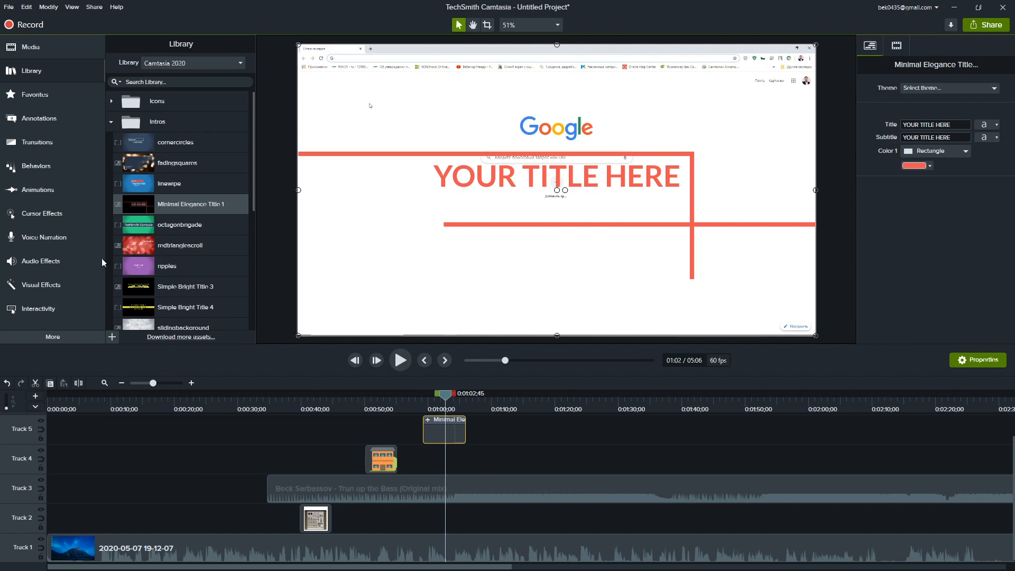
# Add a red speech bubble callout to Track 4 at about 1:15 and move it above the end of the Google search box.
pyautogui.click(55, 94)
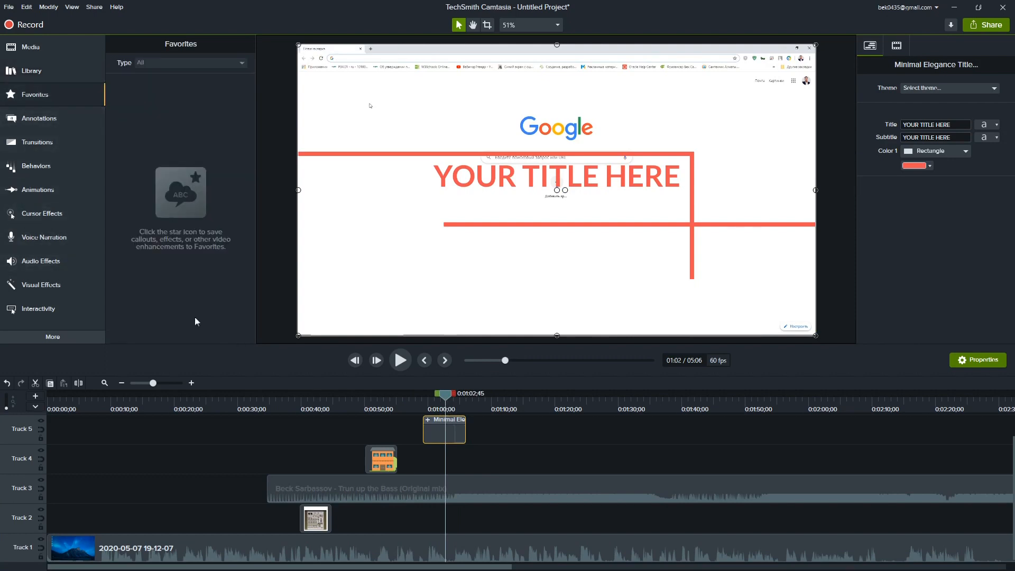
pyautogui.click(39, 118)
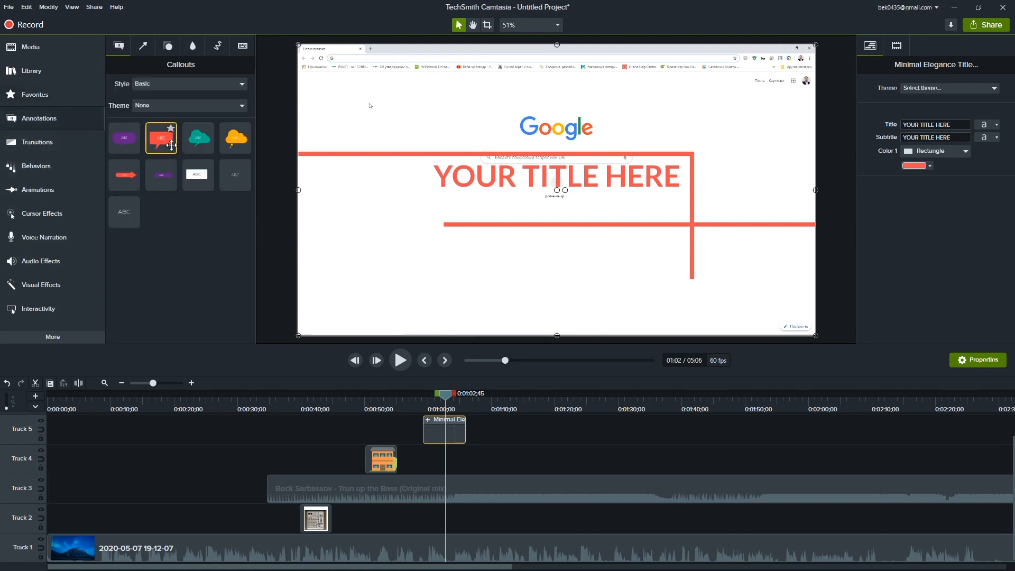
pyautogui.moveTo(156, 143); pyautogui.dragTo(512, 436)
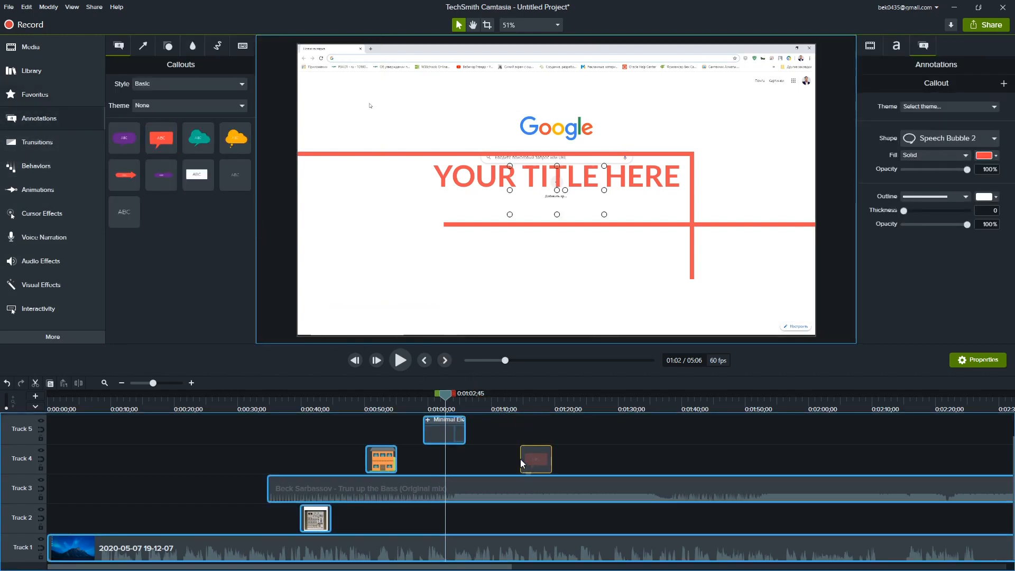
pyautogui.click(532, 410)
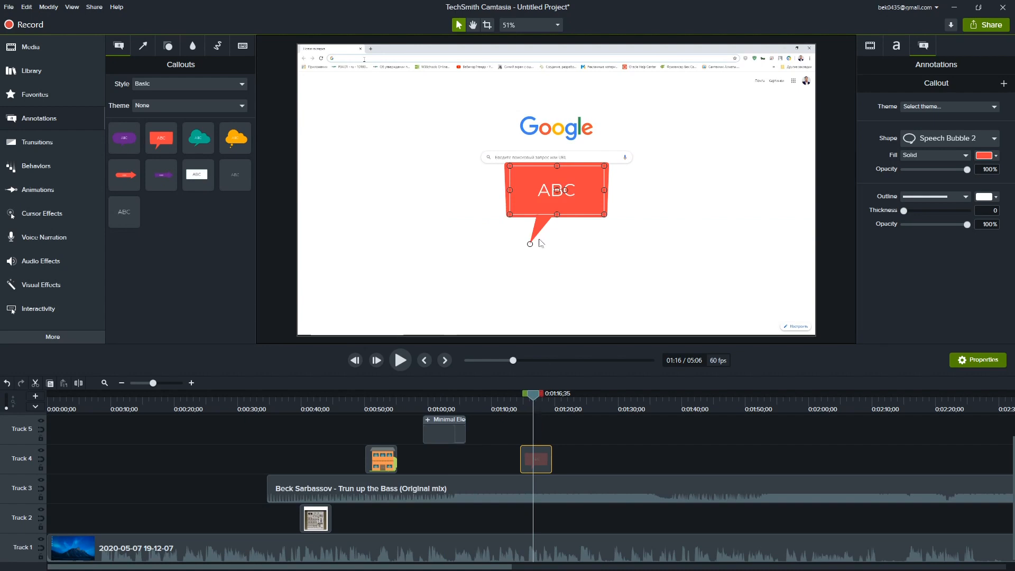
pyautogui.moveTo(546, 176); pyautogui.dragTo(638, 97)
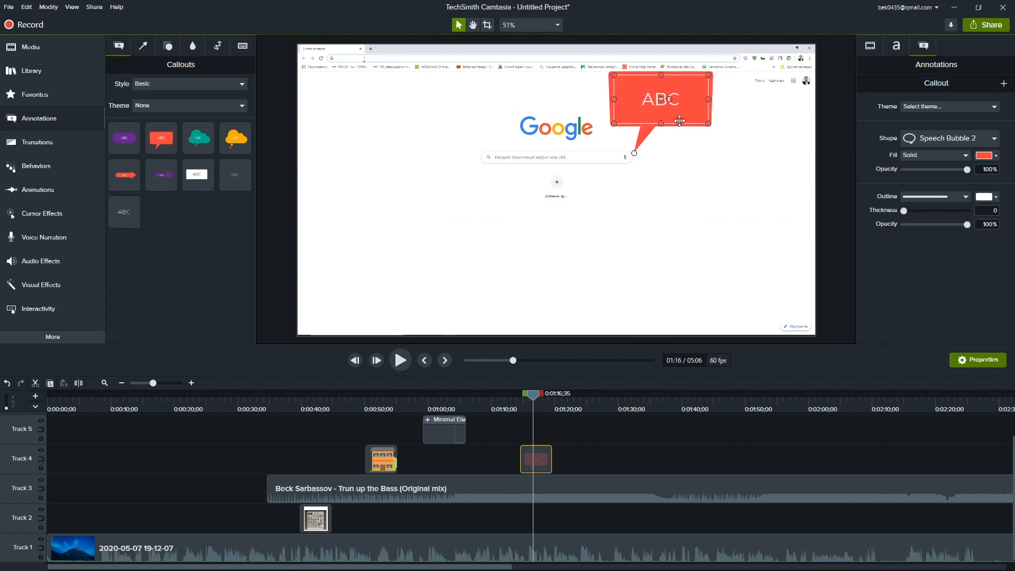
# Move the Minimal Elegance title clip to Track 4, directly after the apartment building clip.
pyautogui.click(37, 142)
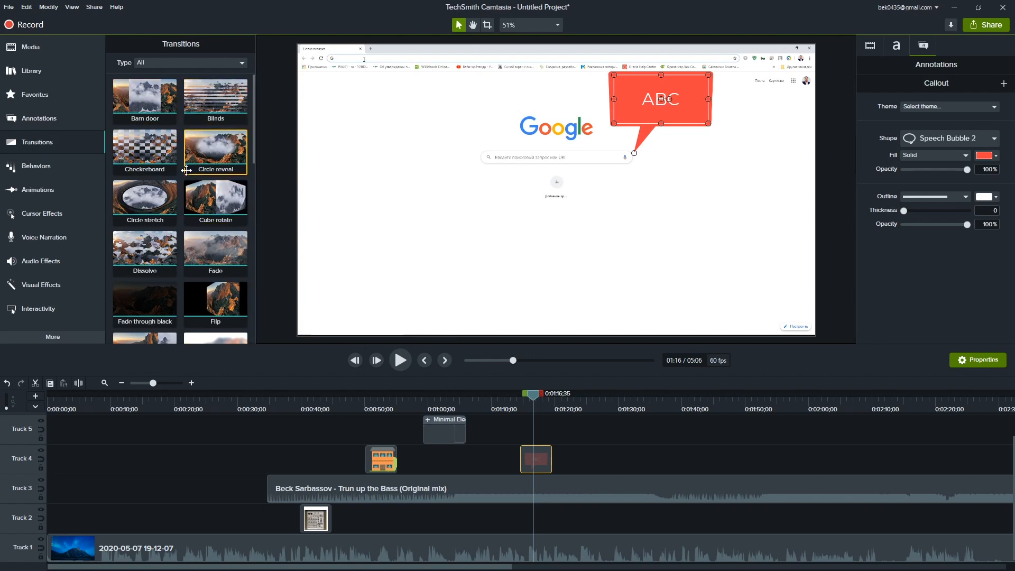
pyautogui.scroll(-2, 157, 193)
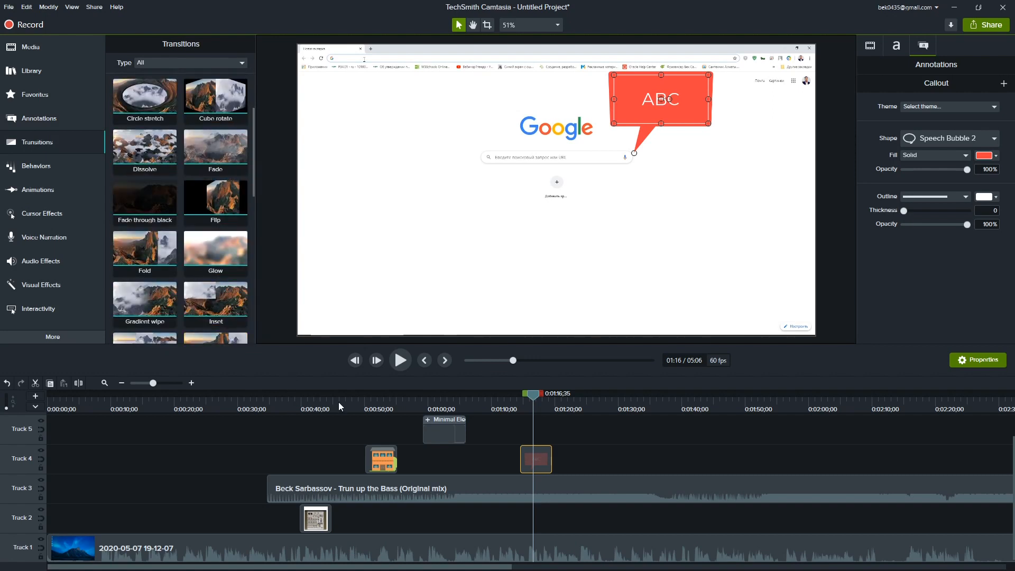
pyautogui.click(363, 404)
pyautogui.moveTo(440, 436); pyautogui.dragTo(408, 477)
pyautogui.moveTo(372, 414)
pyautogui.mouseDown()
pyautogui.moveTo(402, 411)
pyautogui.moveTo(376, 411)
pyautogui.mouseUp()
# Apply the Flip transition between the building and title clips on Track 4 and play it back.
pyautogui.moveTo(214, 182); pyautogui.dragTo(397, 459)
pyautogui.click(392, 411)
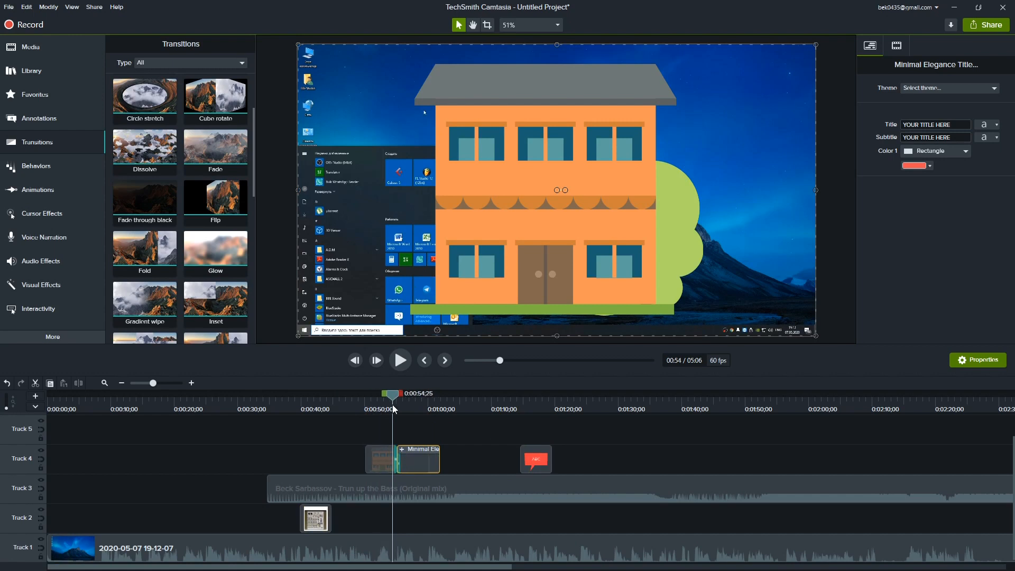
pyautogui.press('space')
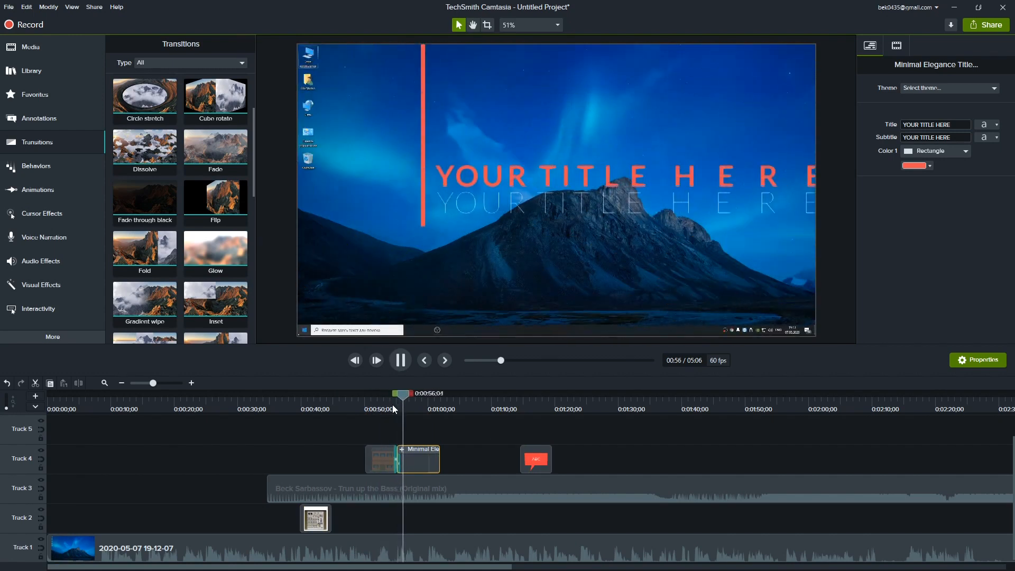
pyautogui.press('space')
# Look over the available Behaviors, Animations, Voice Narration and Audio Effects tools.
pyautogui.click(59, 168)
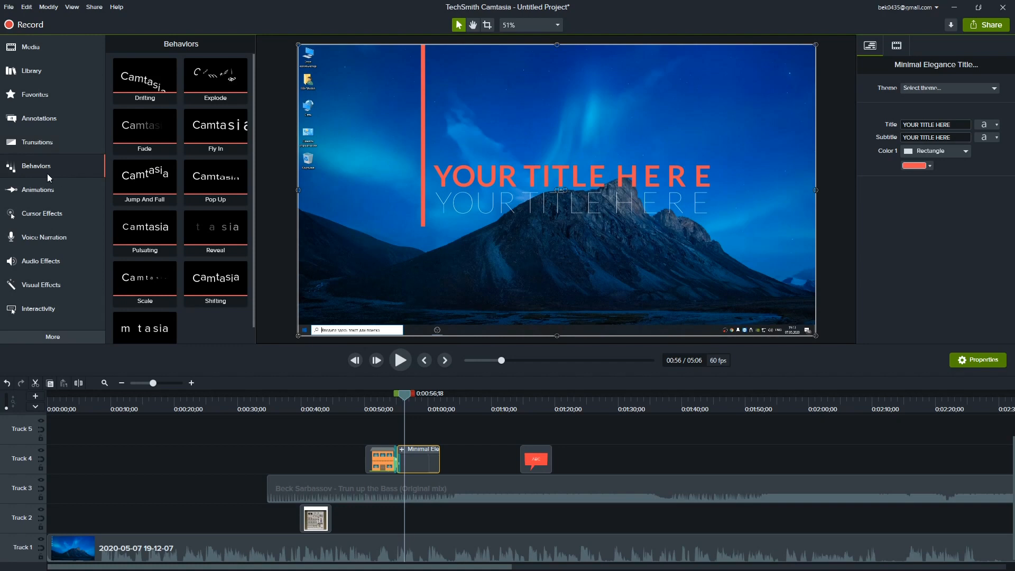
pyautogui.scroll(-1, 115, 168)
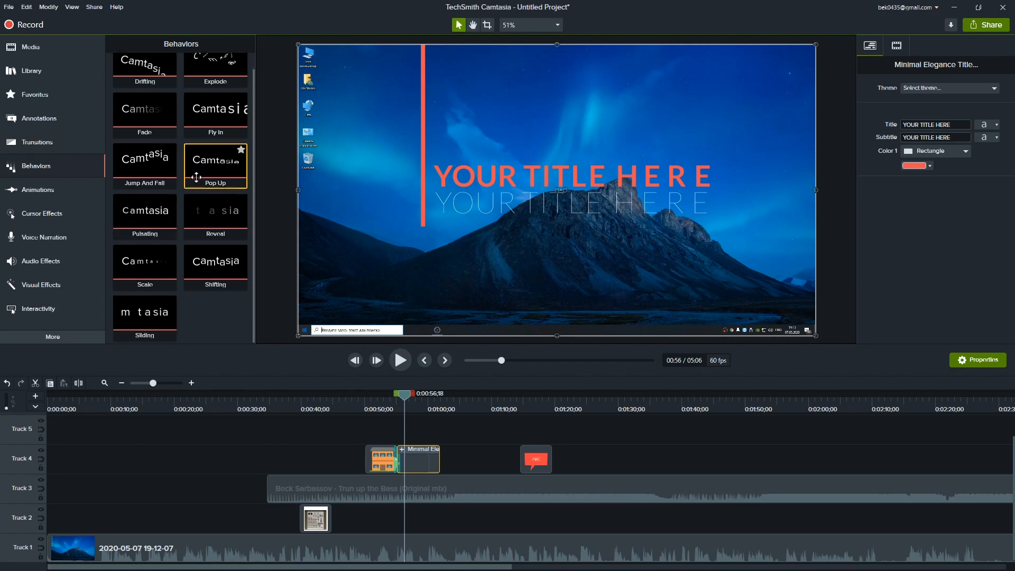
pyautogui.click(64, 192)
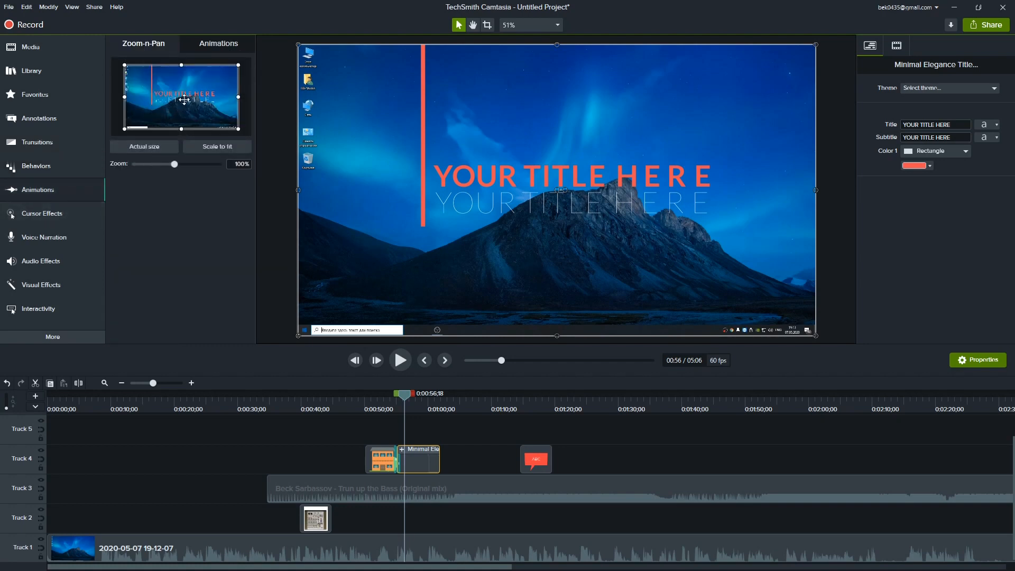
pyautogui.click(51, 248)
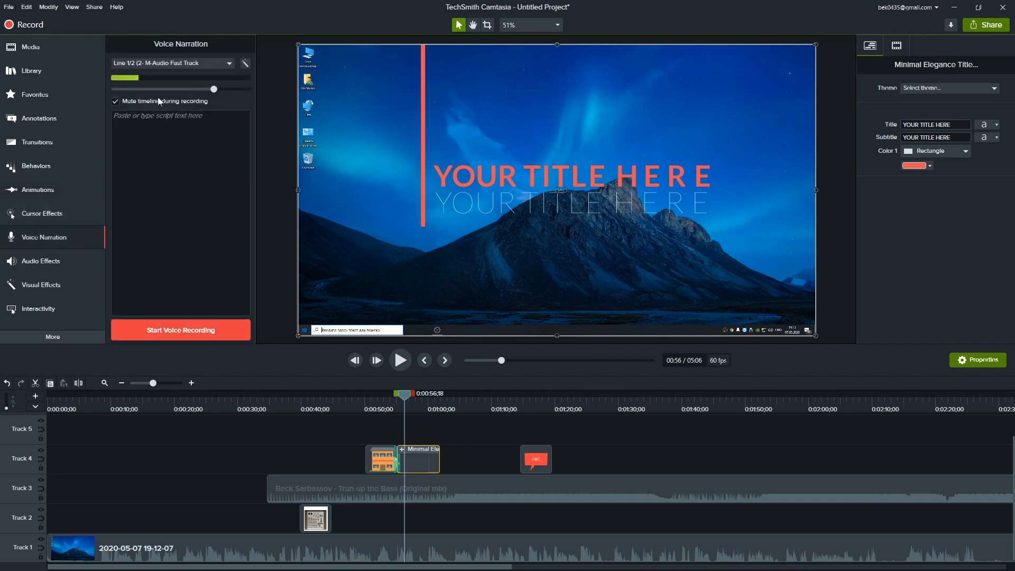
pyautogui.click(74, 260)
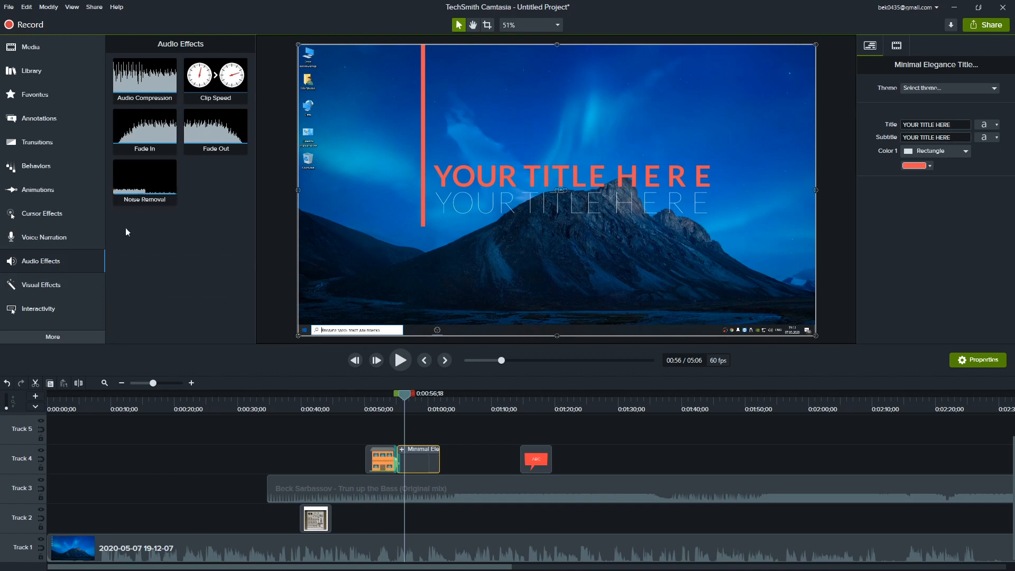
# Apply the Colorize visual effect to the video clip on Track 1 and view the frame at about 21 seconds.
pyautogui.click(64, 288)
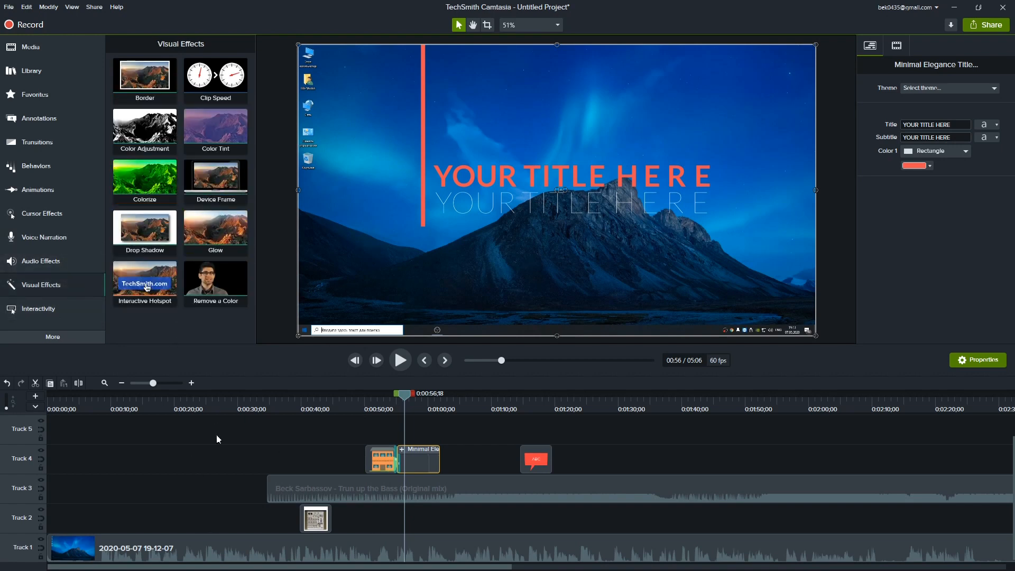
pyautogui.click(181, 403)
pyautogui.moveTo(144, 178); pyautogui.dragTo(180, 549)
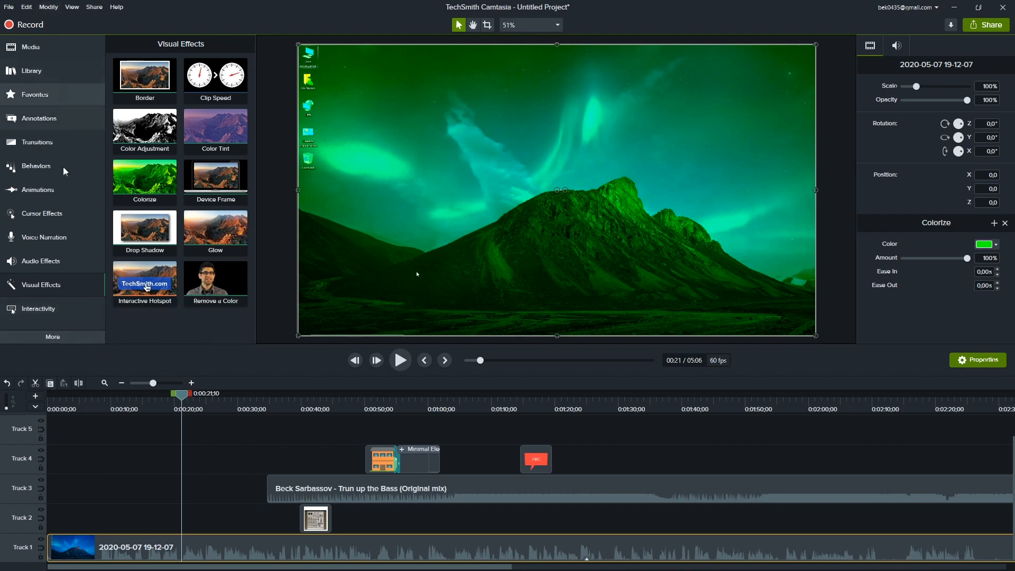
# Return to the imported project media and look over the File and Help commands.
pyautogui.click(74, 50)
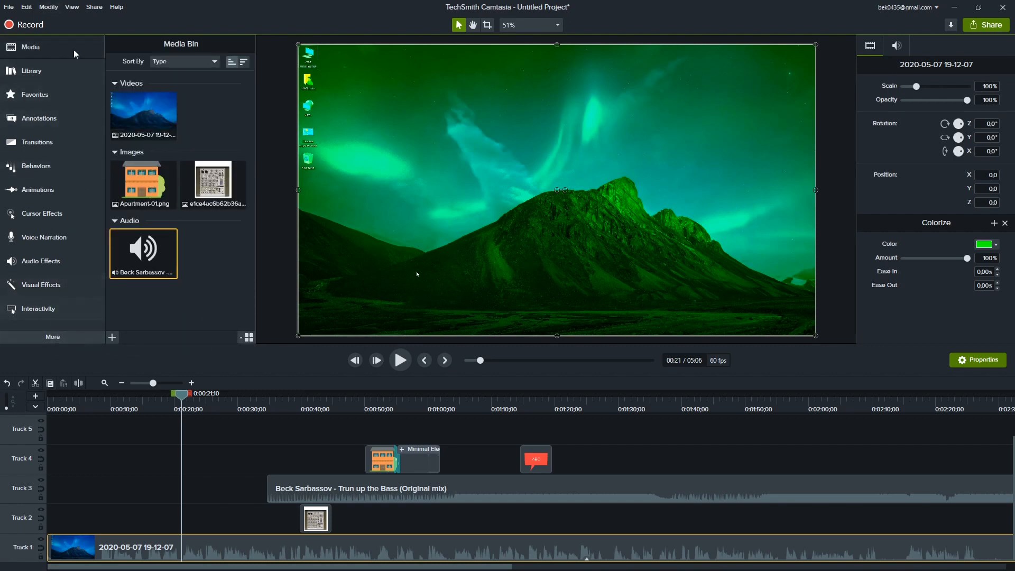
pyautogui.click(10, 7)
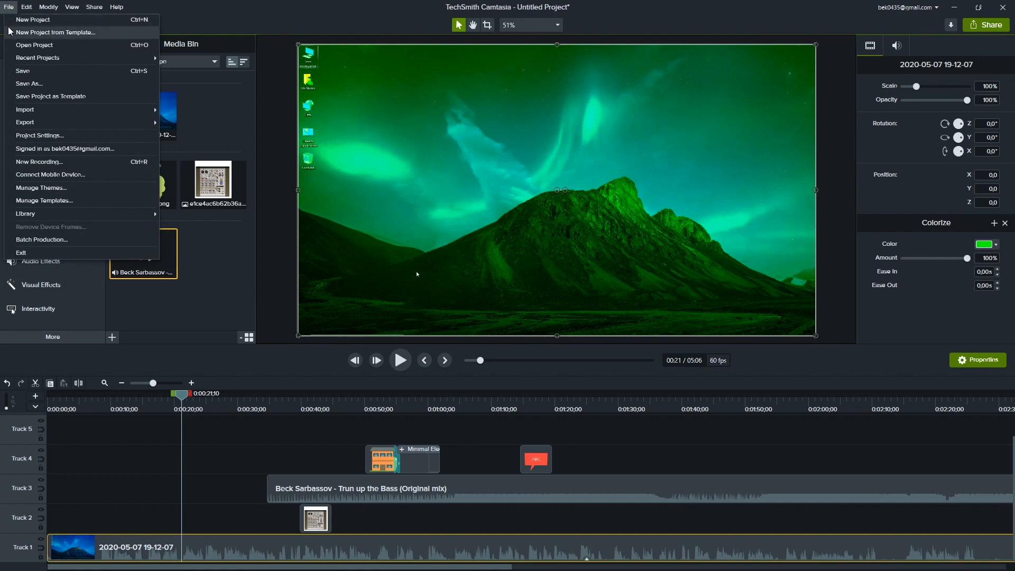
pyautogui.moveTo(77, 8)
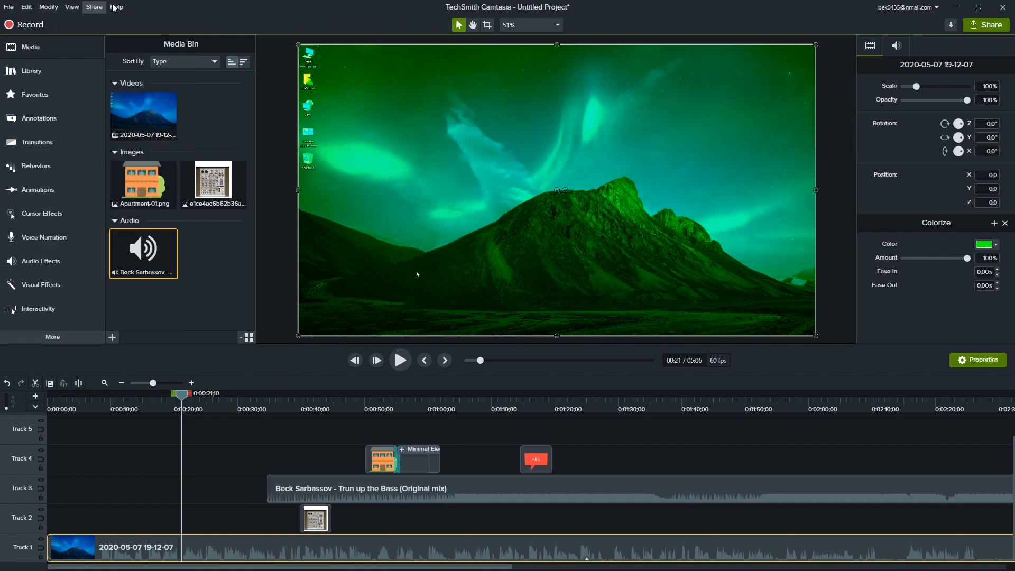
pyautogui.moveTo(117, 7)
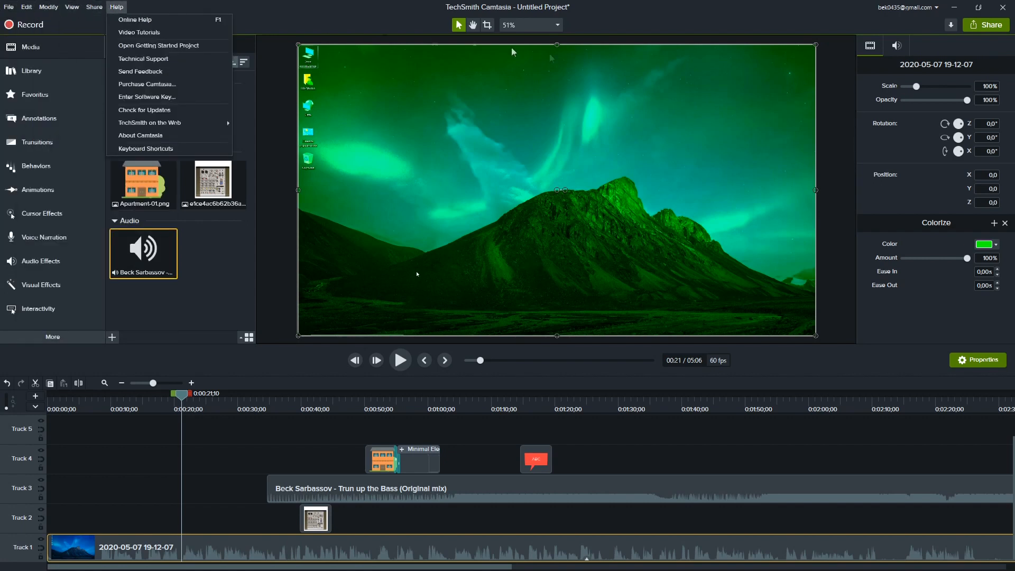
pyautogui.click(569, 550)
# Hide the clip properties and select the audio clip on Track 3.
pyautogui.click(977, 362)
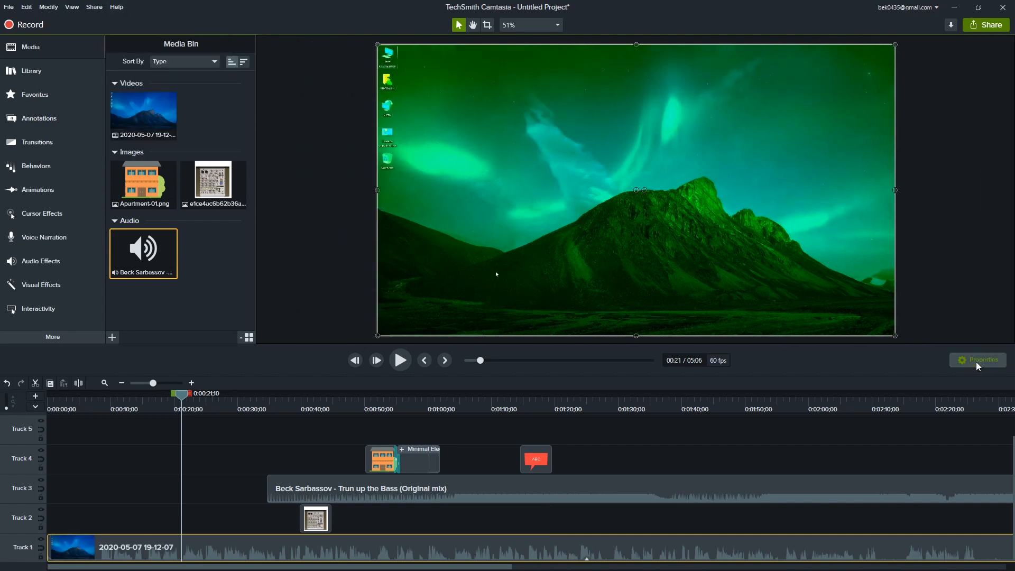
pyautogui.click(977, 361)
pyautogui.click(977, 361)
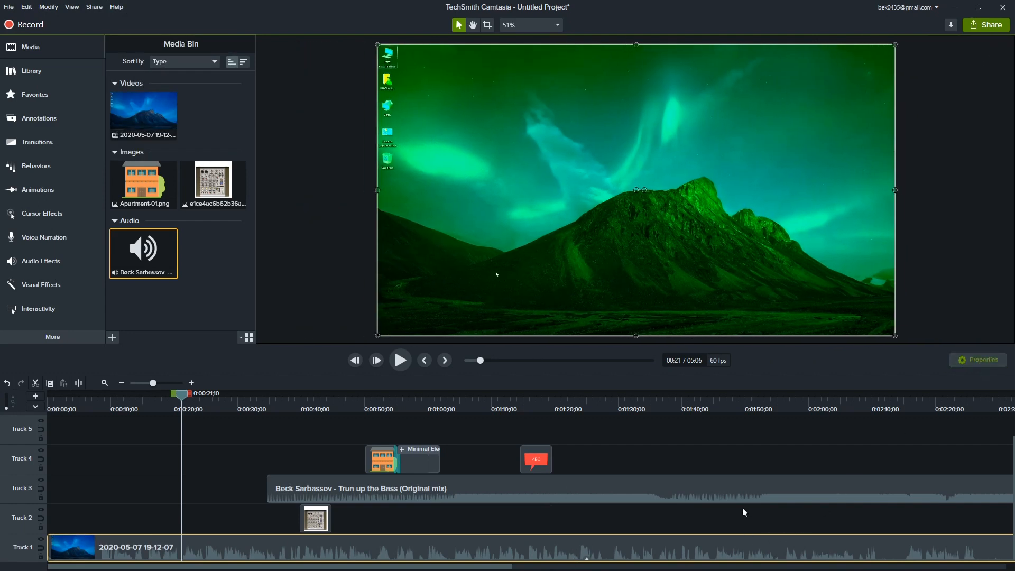
pyautogui.click(478, 500)
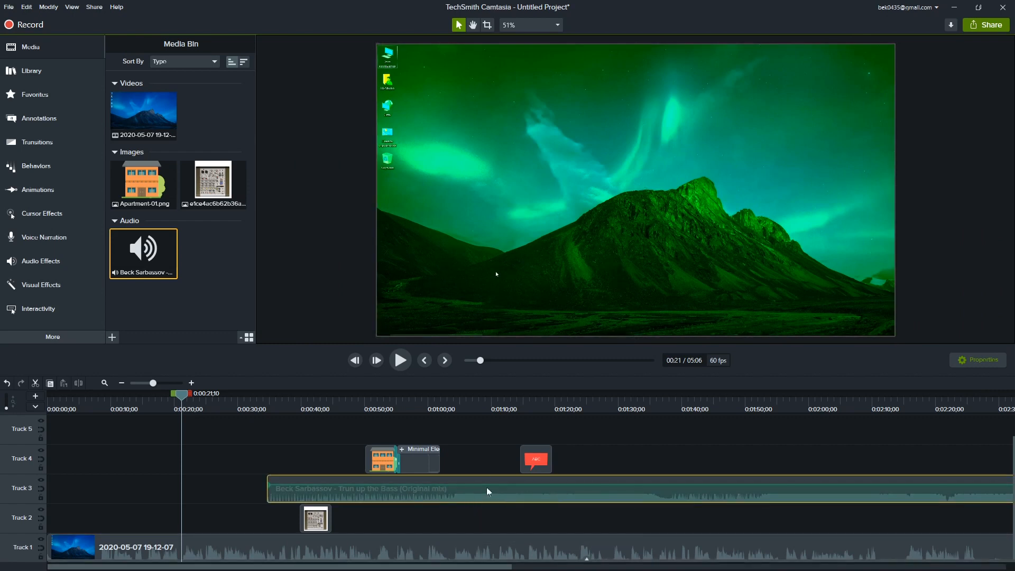
# Show the properties of the audio clip on Track 3 and the title on Track 4, viewing the frame at about 58 seconds.
pyautogui.click(494, 408)
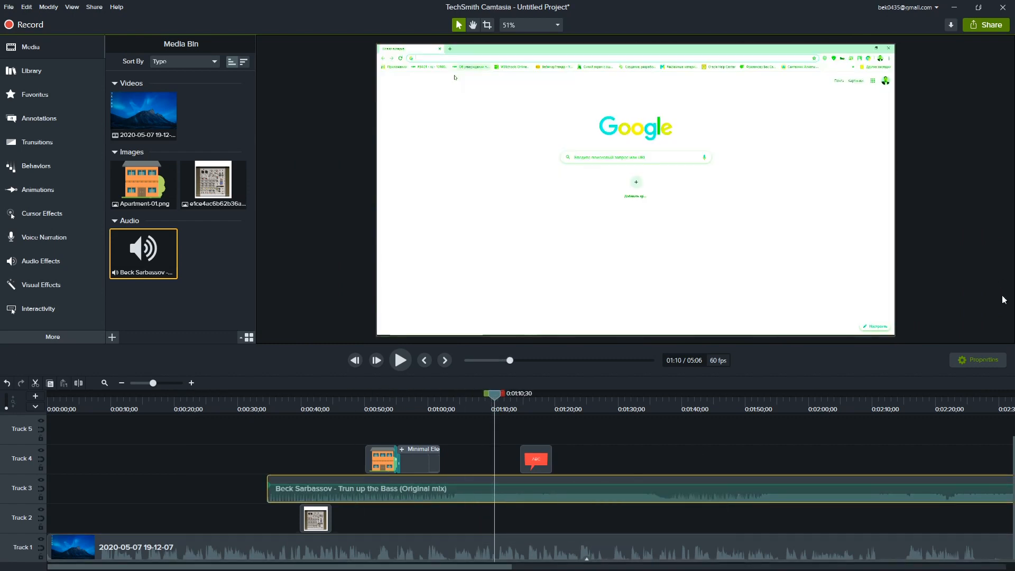
pyautogui.click(971, 360)
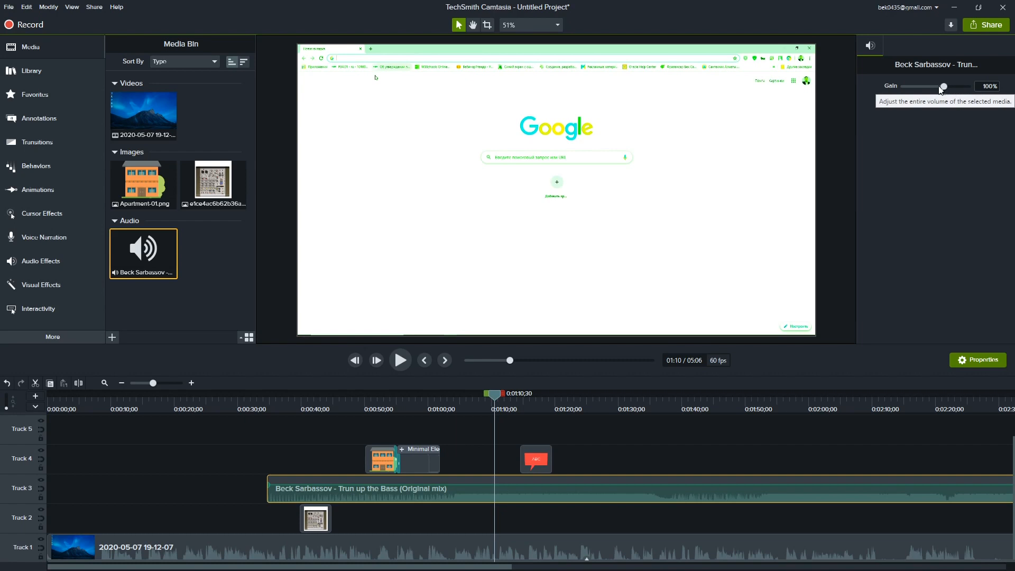
pyautogui.click(601, 523)
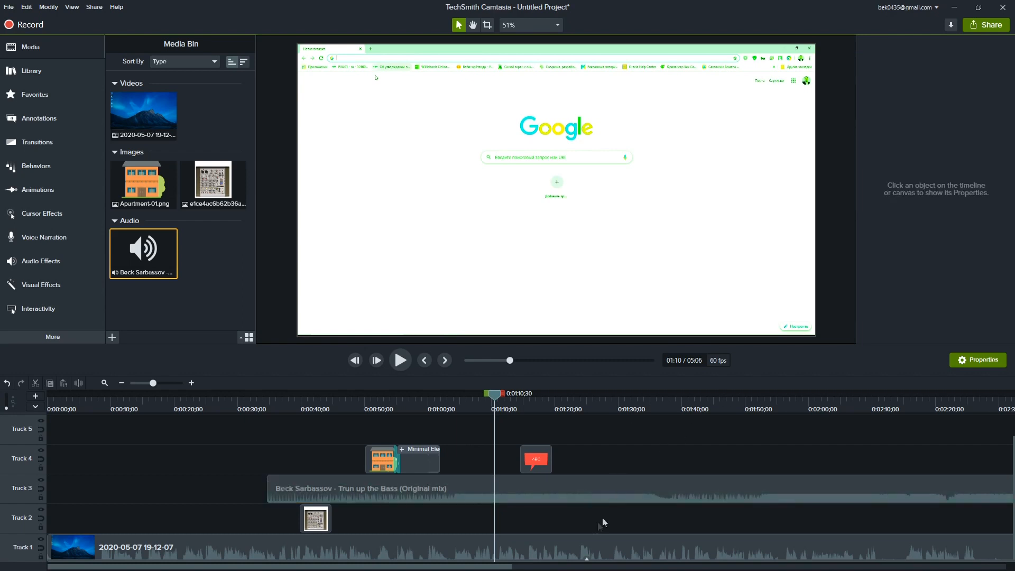
pyautogui.click(600, 548)
pyautogui.click(410, 455)
pyautogui.click(420, 408)
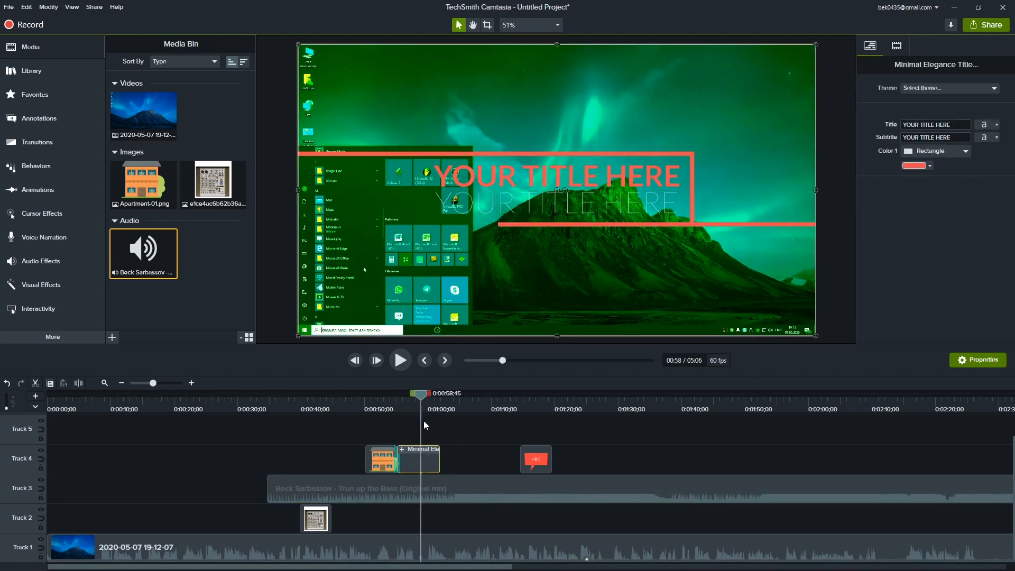
# Look over the title's property pages and the properties of the video clip on Track 1, hiding and redisplaying the properties.
pyautogui.click(869, 46)
pyautogui.click(897, 46)
pyautogui.click(978, 360)
pyautogui.click(977, 360)
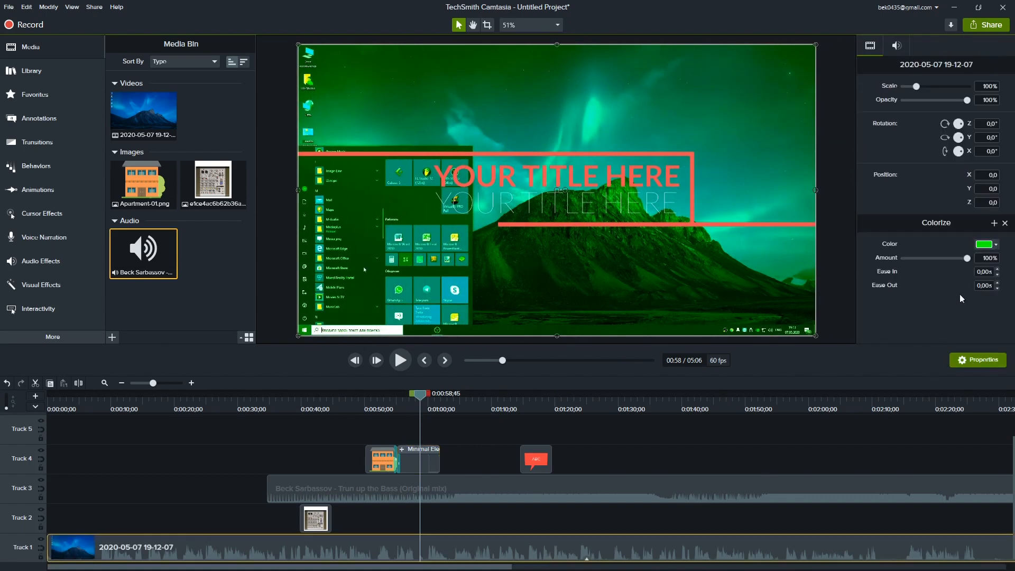
pyautogui.click(977, 360)
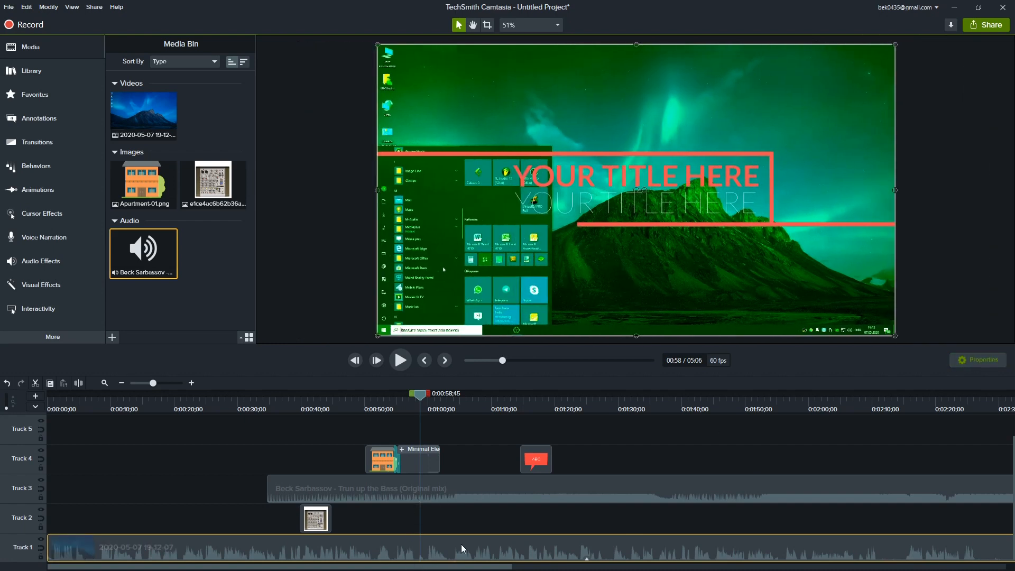
pyautogui.click(978, 360)
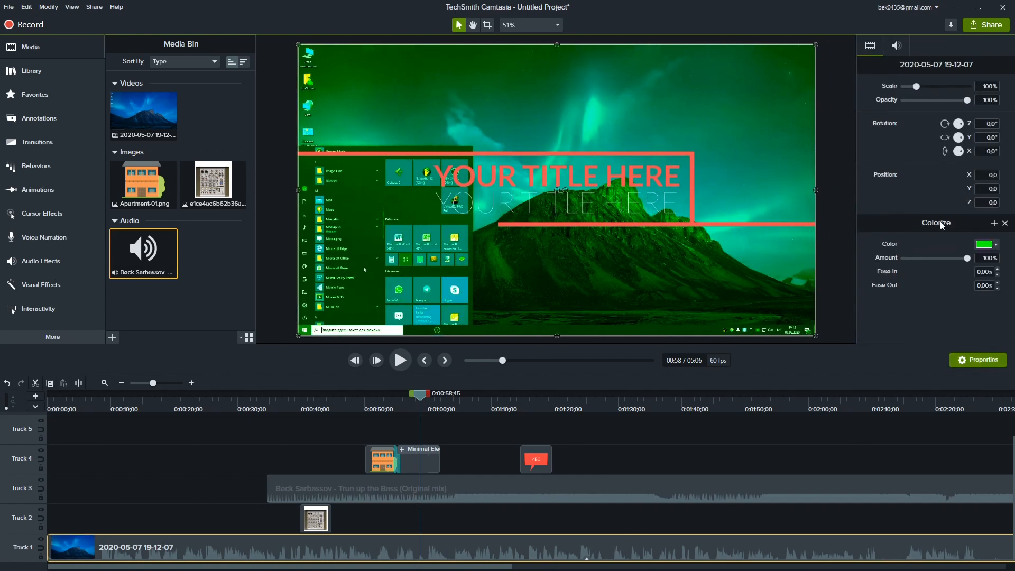
# Try rotating the Track 1 video clip about 200.2° around the Z axis, and reset the rotation.
pyautogui.moveTo(957, 123); pyautogui.dragTo(957, 124)
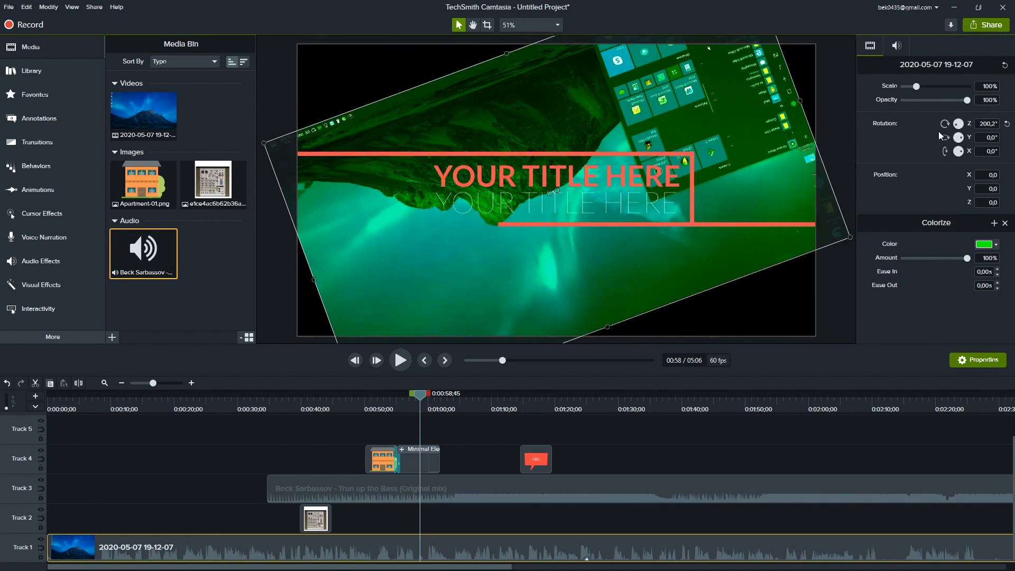
pyautogui.click(898, 46)
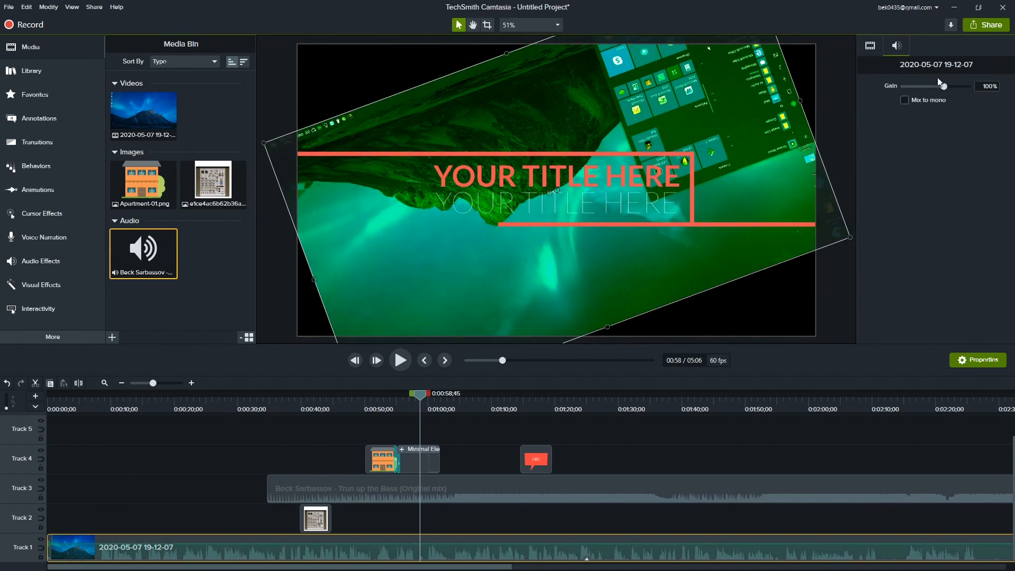
pyautogui.click(869, 48)
pyautogui.click(1005, 125)
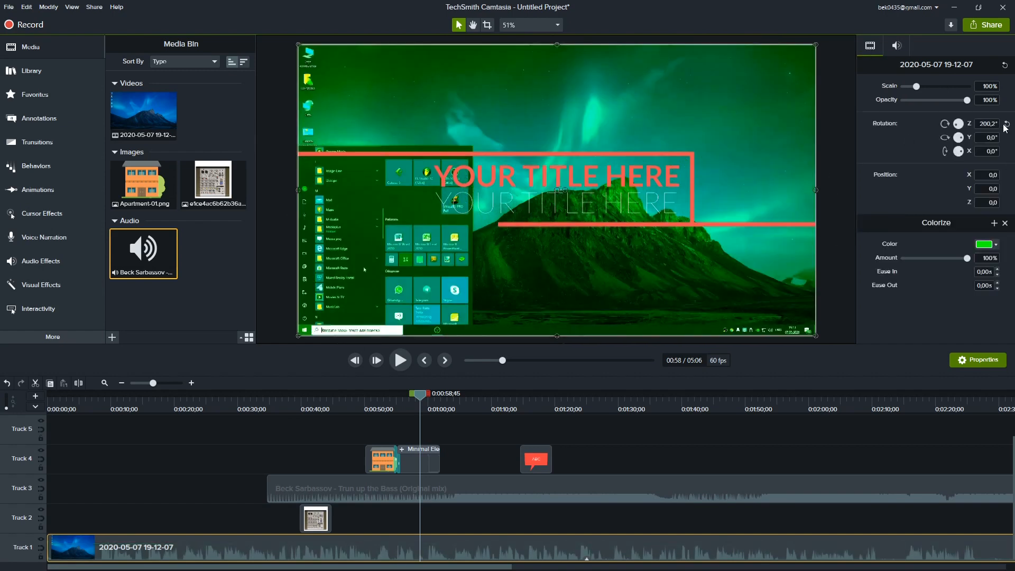
# Set the Colorize effect's amount to 0% on the Track 1 video clip and deselect the clip.
pyautogui.moveTo(955, 261); pyautogui.dragTo(931, 260)
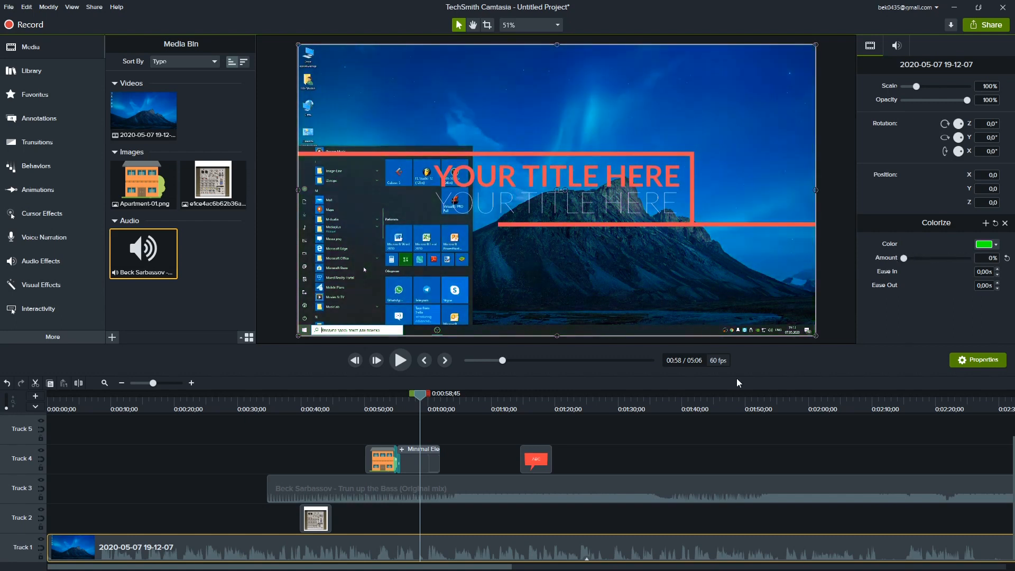
pyautogui.click(92, 493)
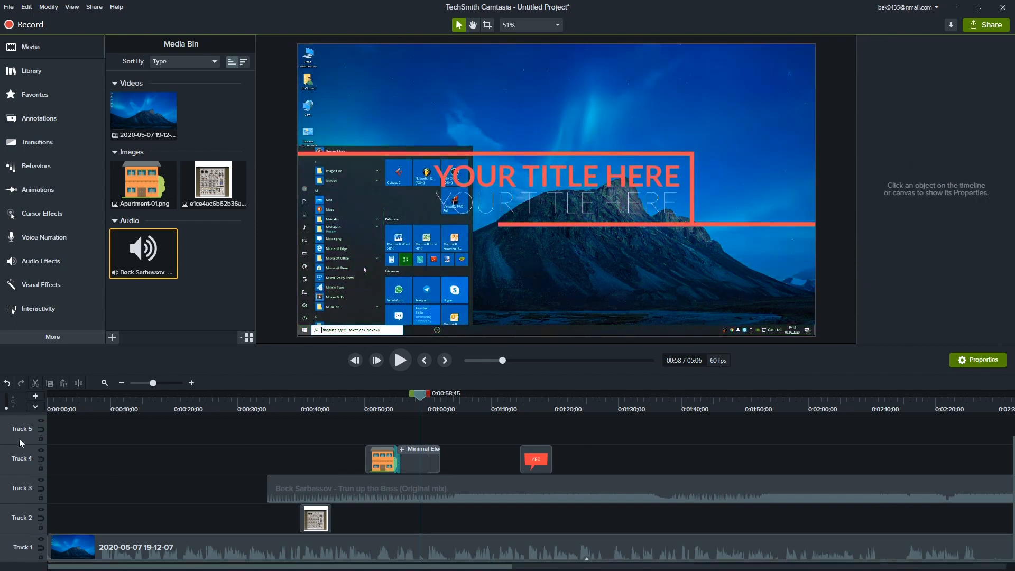
# Split the audio clip on Track 3 at 0:01:04;23 and shift its second part about one second later.
pyautogui.moveTo(152, 383)
pyautogui.mouseDown()
pyautogui.moveTo(140, 388)
pyautogui.moveTo(180, 391)
pyautogui.moveTo(142, 400)
pyautogui.mouseUp()
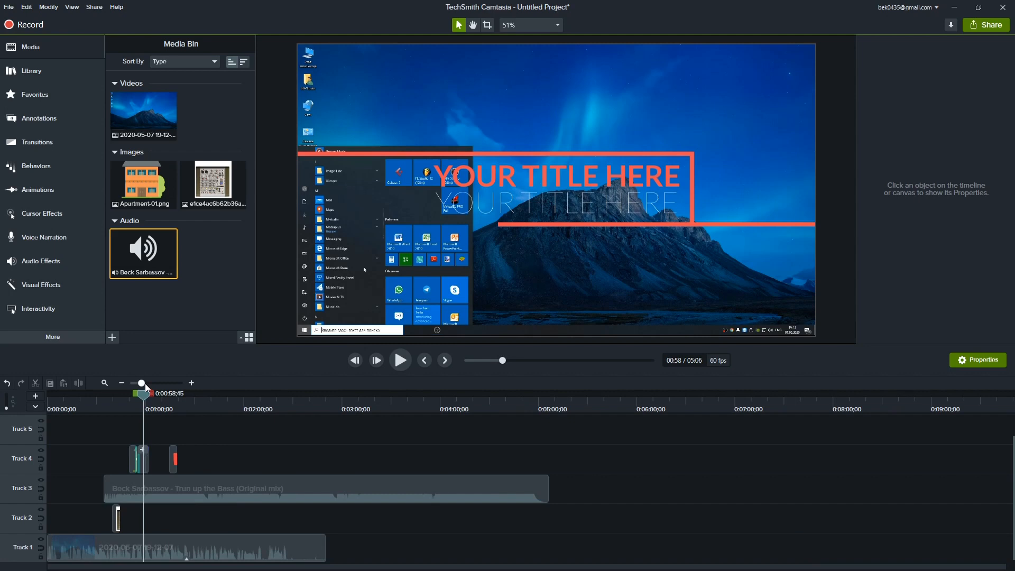
pyautogui.click(192, 383)
pyautogui.click(191, 382)
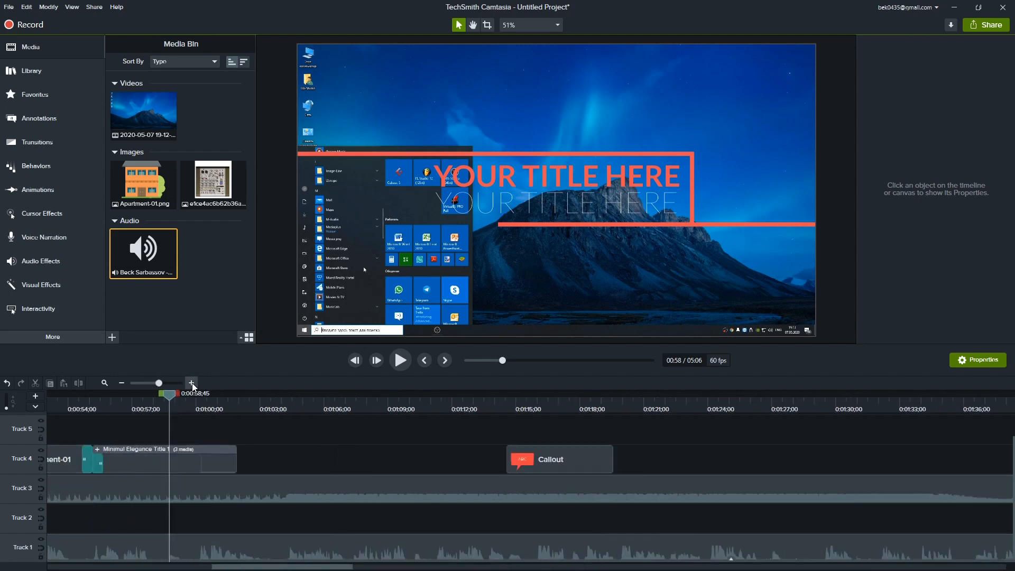
pyautogui.click(191, 383)
pyautogui.click(386, 406)
pyautogui.click(426, 407)
pyautogui.click(426, 488)
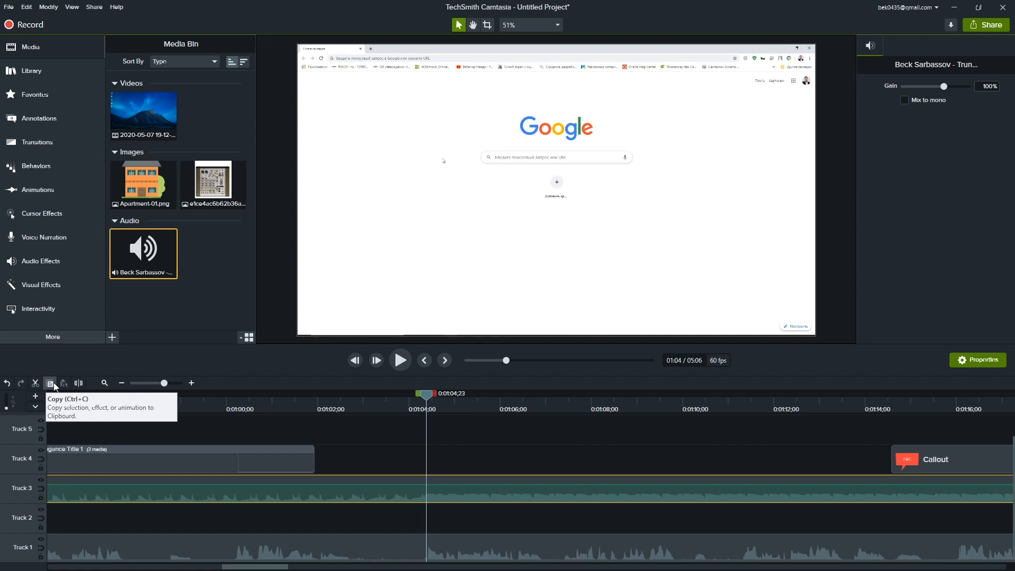
pyautogui.click(332, 468)
pyautogui.moveTo(477, 487); pyautogui.dragTo(531, 489)
pyautogui.click(498, 464)
# Split the video clip on Track 1 at 0:01:04;50 and shift its second part slightly later.
pyautogui.click(466, 541)
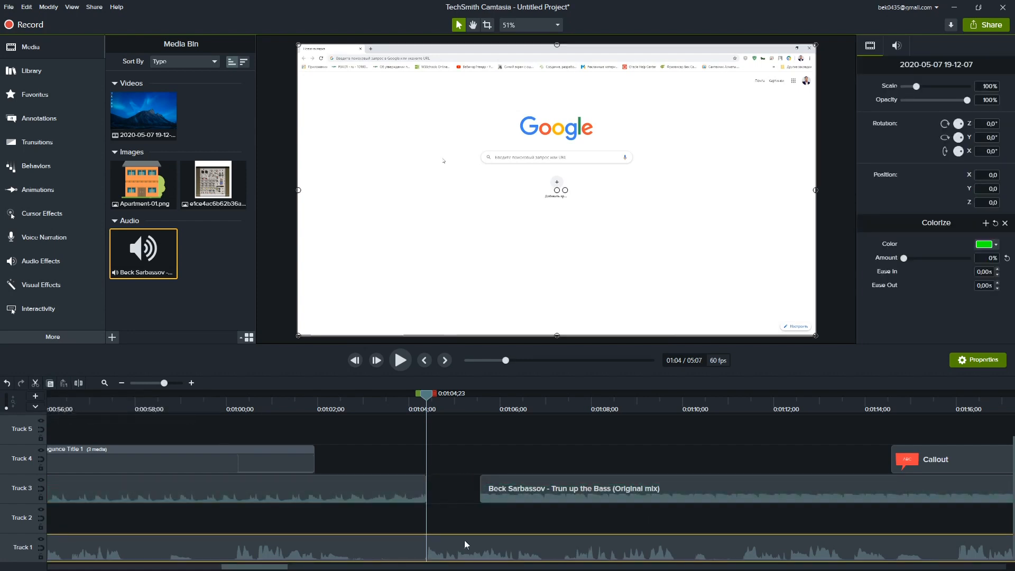
pyautogui.moveTo(427, 402); pyautogui.dragTo(447, 397)
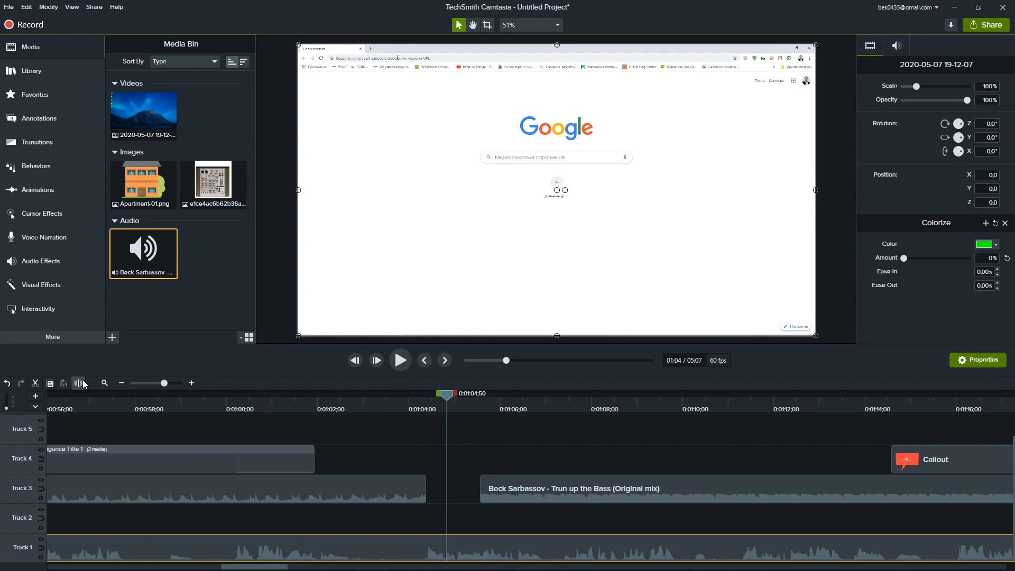
pyautogui.click(80, 388)
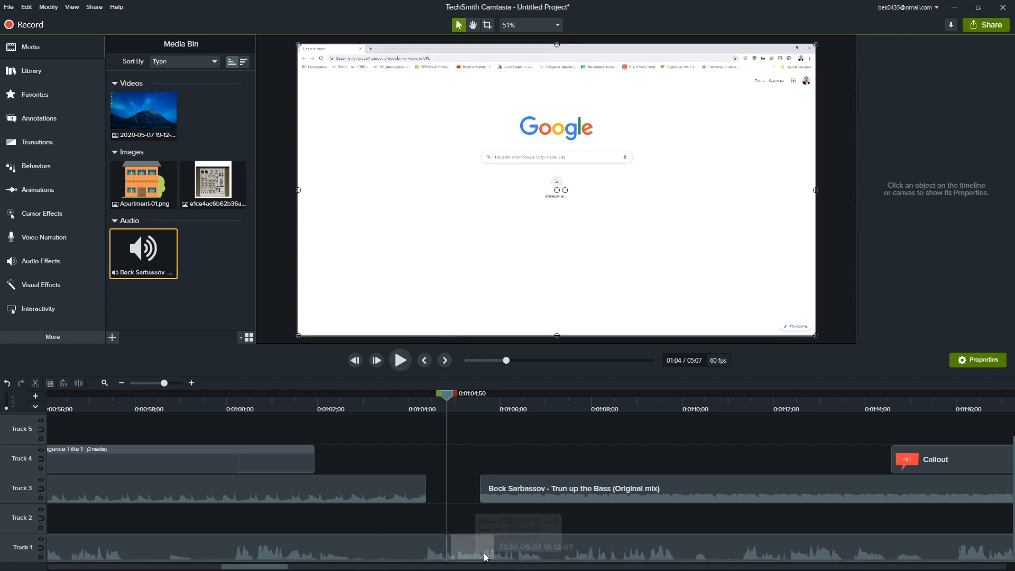
pyautogui.moveTo(476, 555); pyautogui.dragTo(537, 558)
# Move the second part of the split video clip to Track 2, starting at about 55 seconds, and view the frame at about 59 seconds.
pyautogui.click(121, 382)
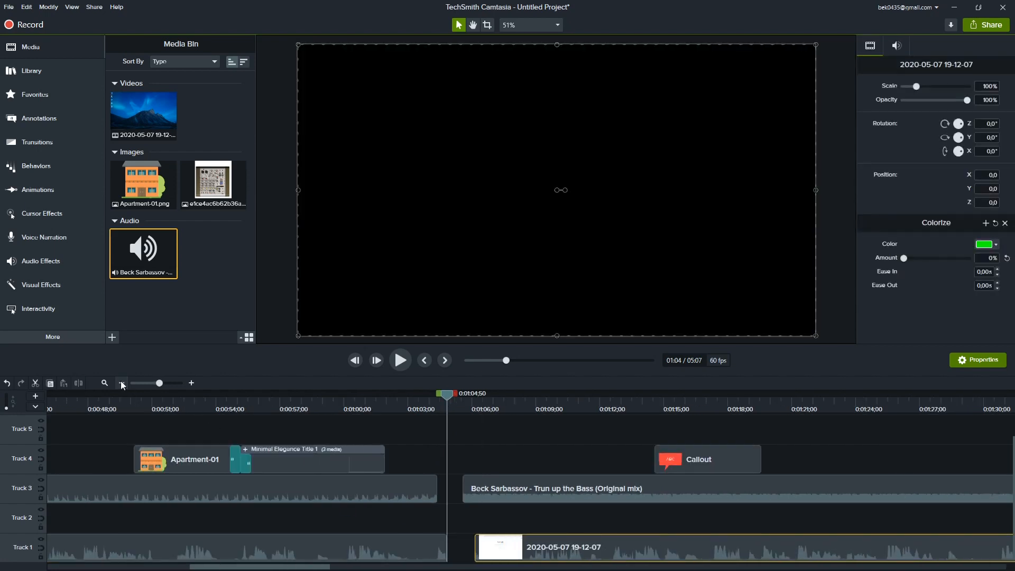
pyautogui.click(122, 382)
pyautogui.moveTo(474, 543); pyautogui.dragTo(402, 473)
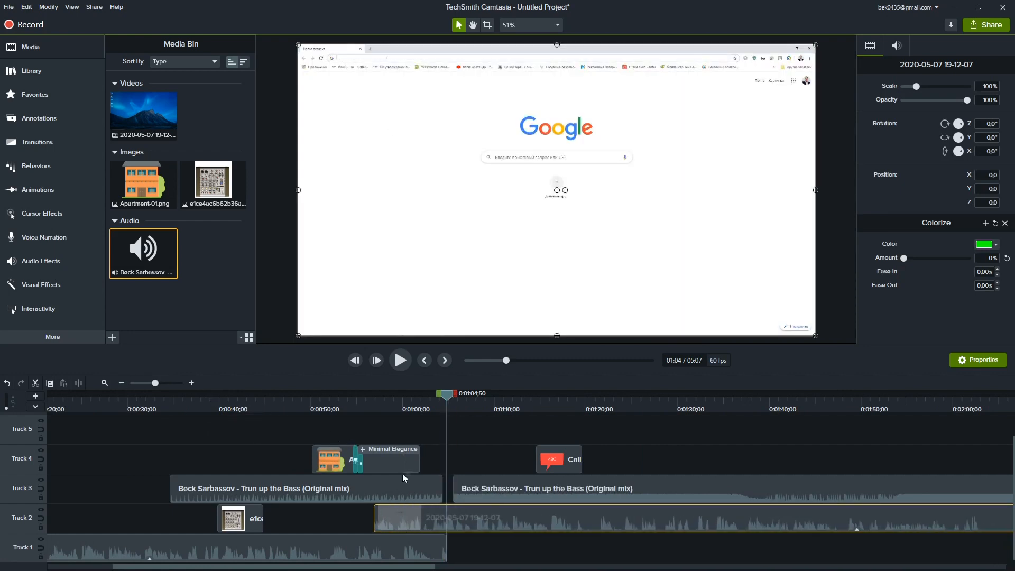
pyautogui.click(395, 400)
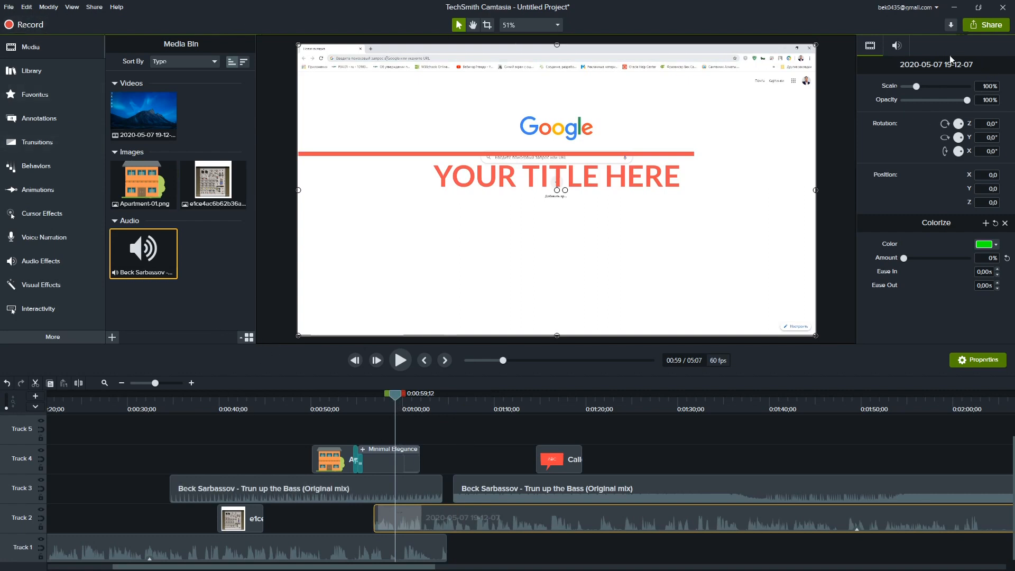
# Look over the destinations offered for sharing the project.
pyautogui.click(984, 24)
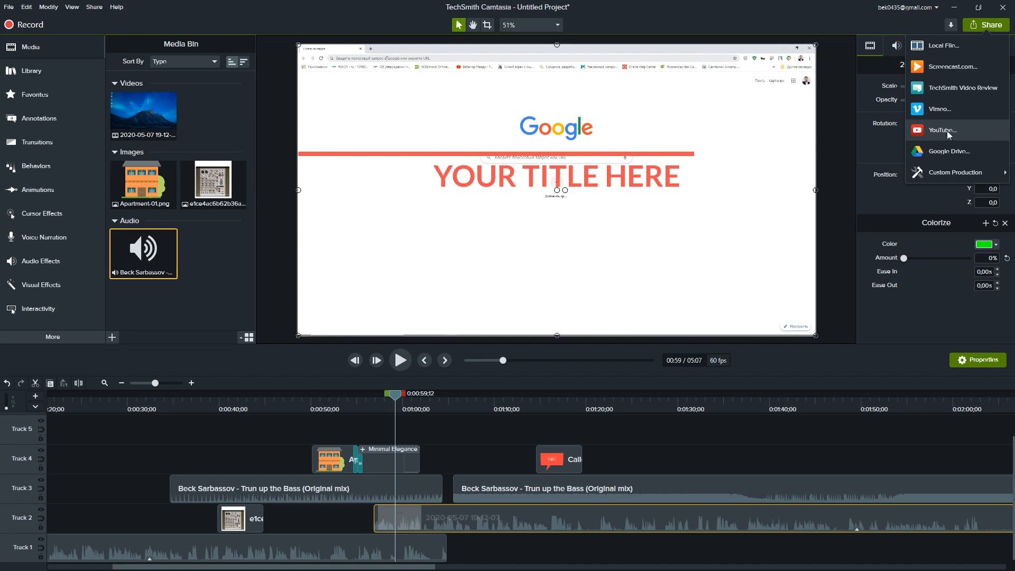
pyautogui.click(909, 24)
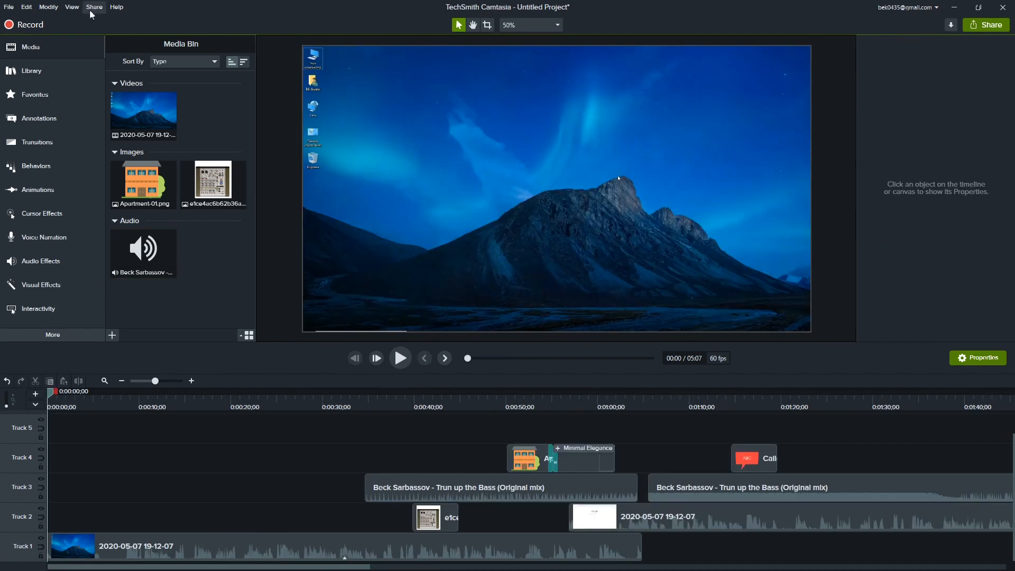
# Open the screen recorder and reposition its control window on the desktop.
pyautogui.click(23, 25)
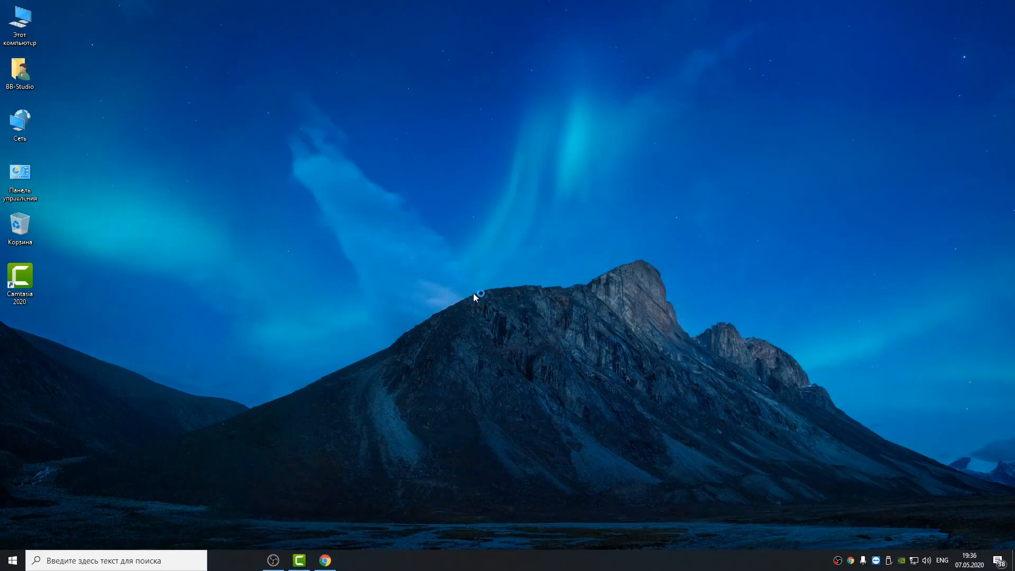
pyautogui.moveTo(813, 496); pyautogui.dragTo(800, 452)
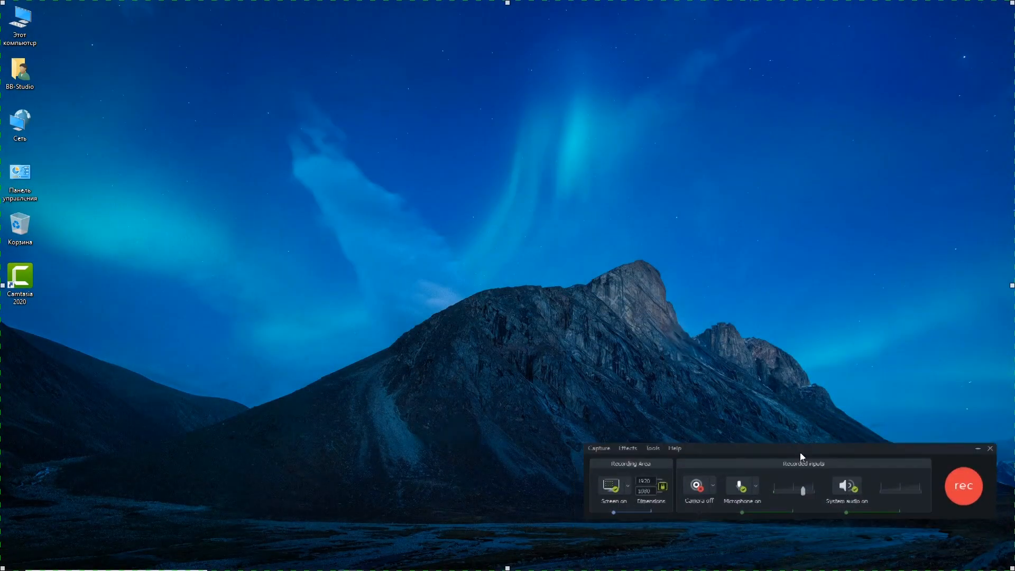
pyautogui.click(612, 489)
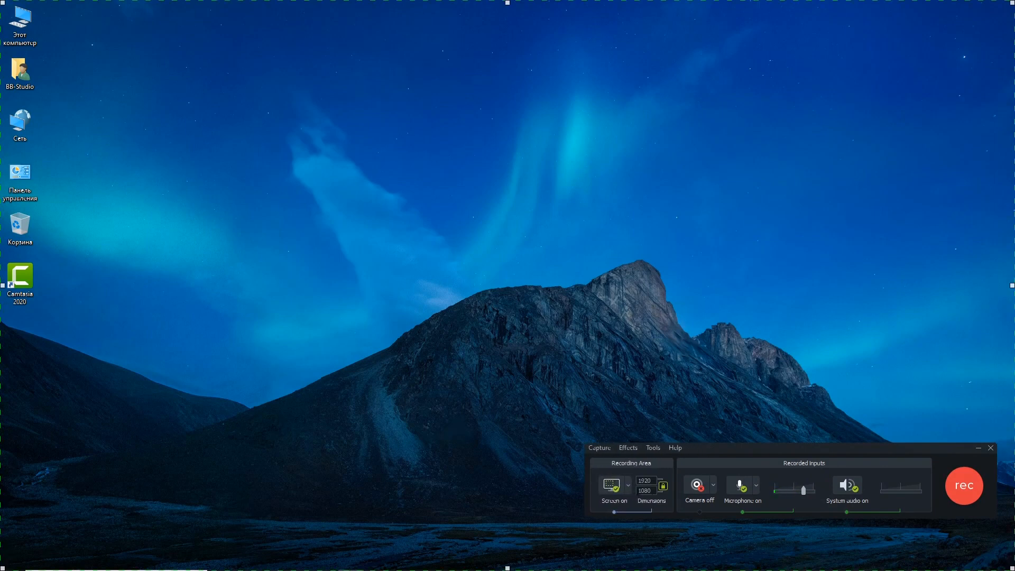
# Try a 1642 × 923 recording area, switch screen capture off and on, and restore the full 1920 × 1080 area.
pyautogui.moveTo(1011, 567); pyautogui.dragTo(867, 484)
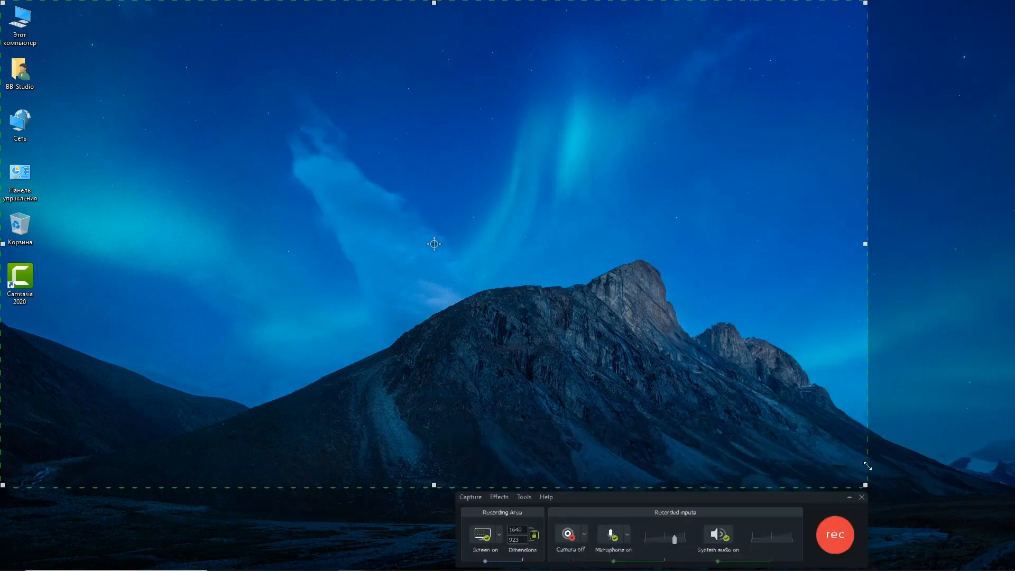
pyautogui.click(499, 533)
pyautogui.click(483, 535)
pyautogui.click(482, 536)
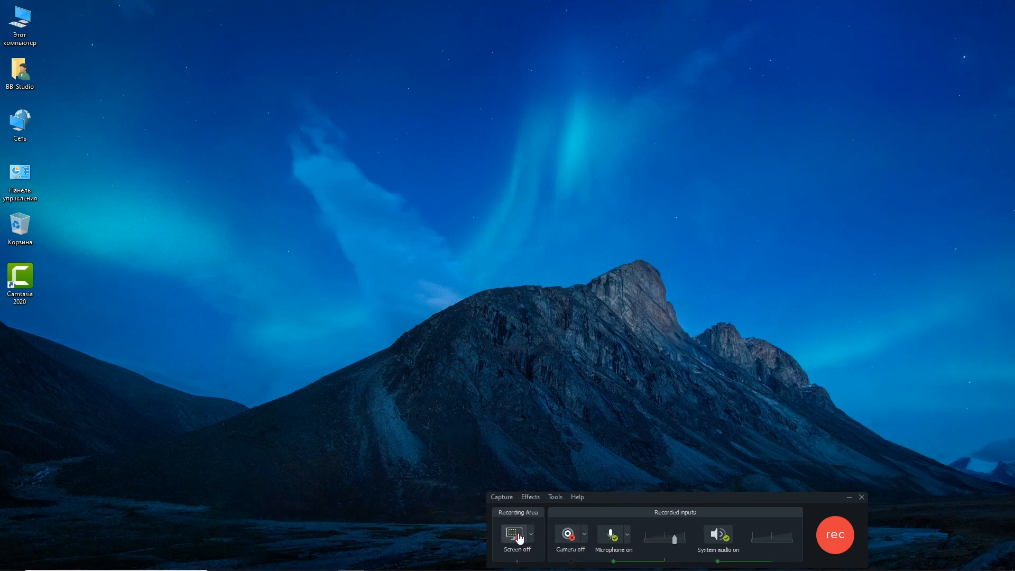
pyautogui.click(515, 534)
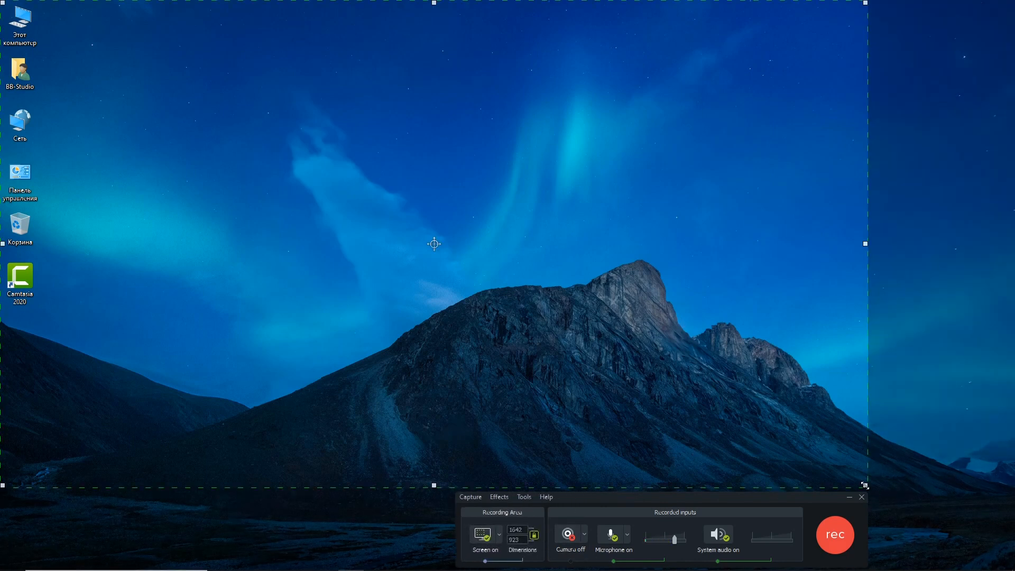
pyautogui.moveTo(865, 484); pyautogui.dragTo(1011, 568)
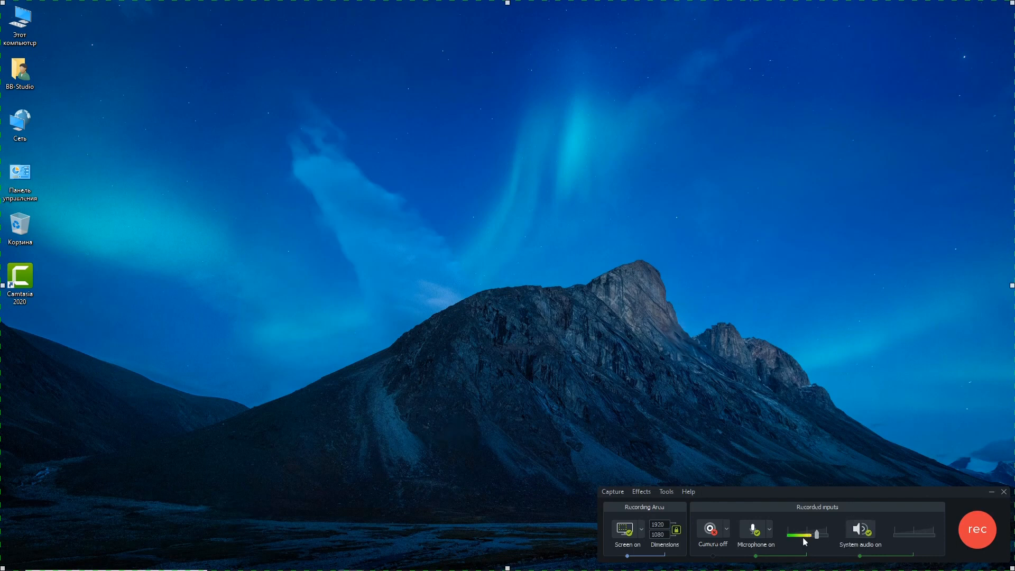
# Record about four seconds of full-screen desktop activity with microphone and system audio on and the camera off, and stop the recording.
pyautogui.click(712, 539)
pyautogui.click(803, 546)
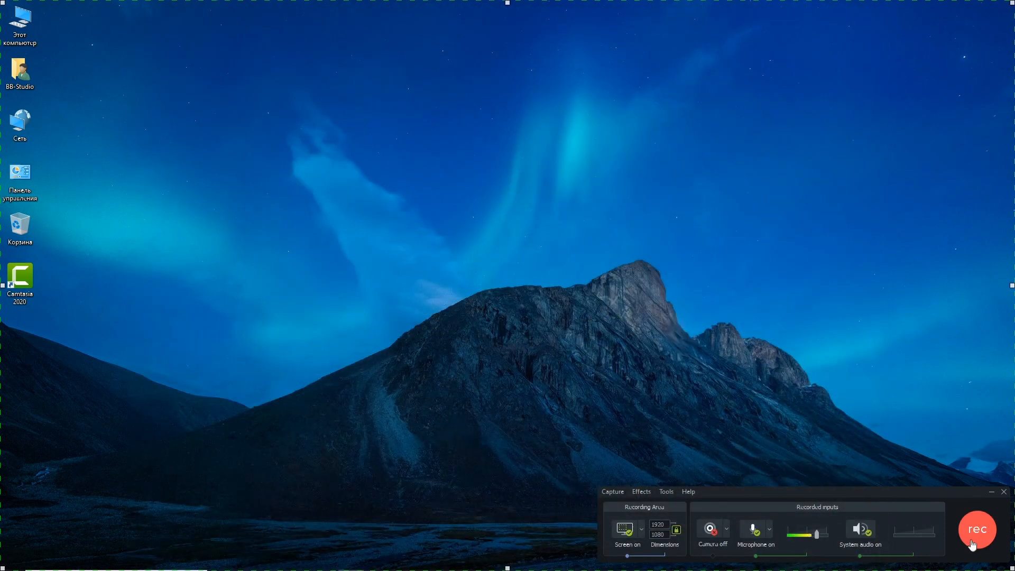
pyautogui.click(975, 529)
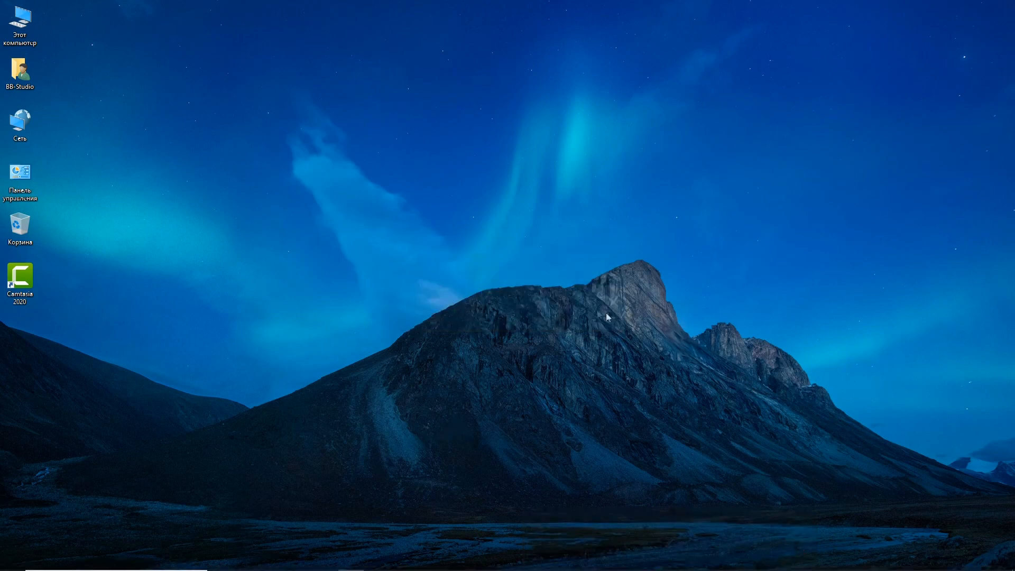
pyautogui.rightClick(375, 164)
pyautogui.click(394, 181)
pyautogui.click(351, 560)
pyautogui.click(990, 521)
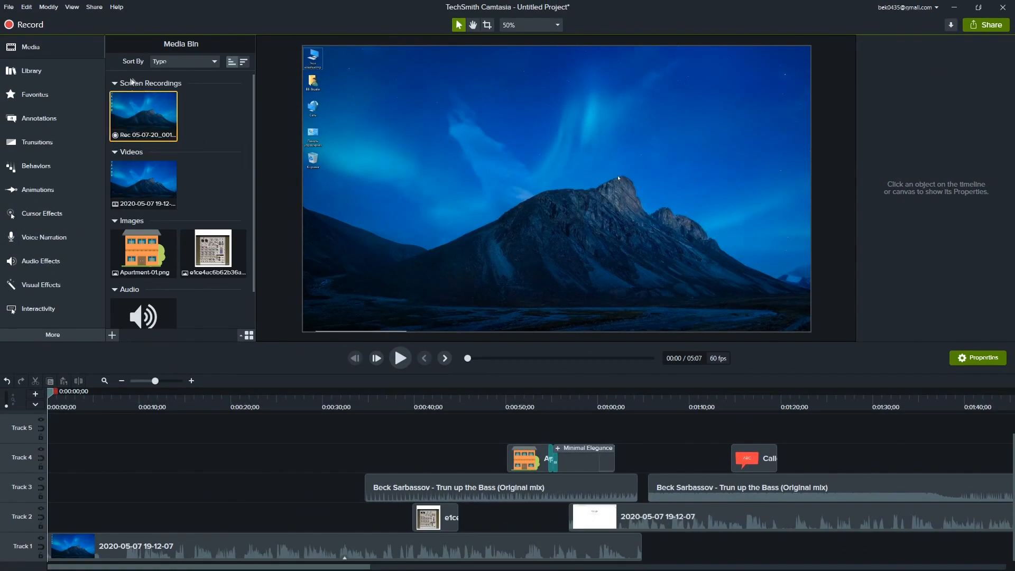
# Preview the new screen recording Rec 05-07-20_001 from the project media.
pyautogui.moveTo(140, 118); pyautogui.dragTo(318, 307)
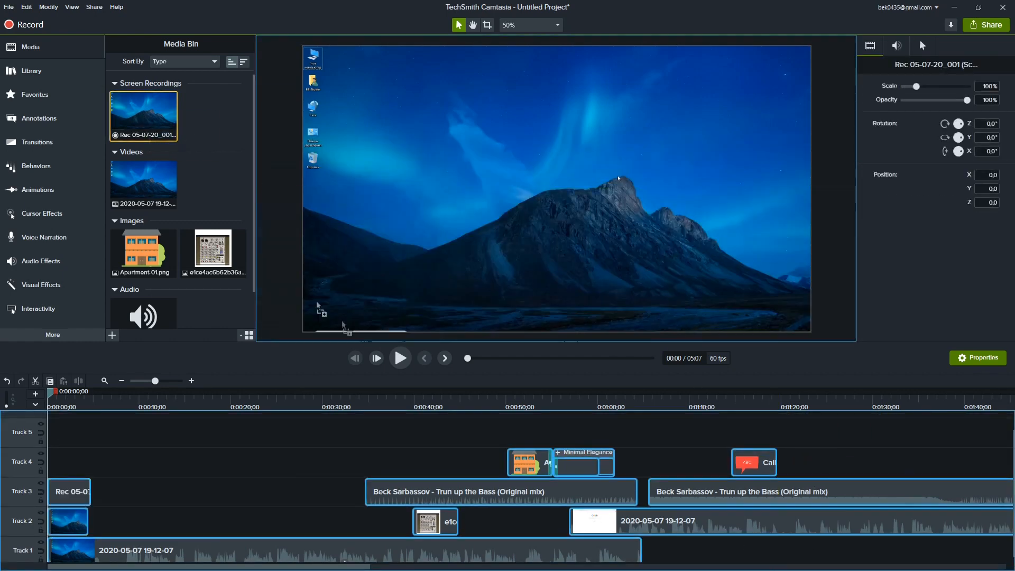
pyautogui.doubleClick(142, 117)
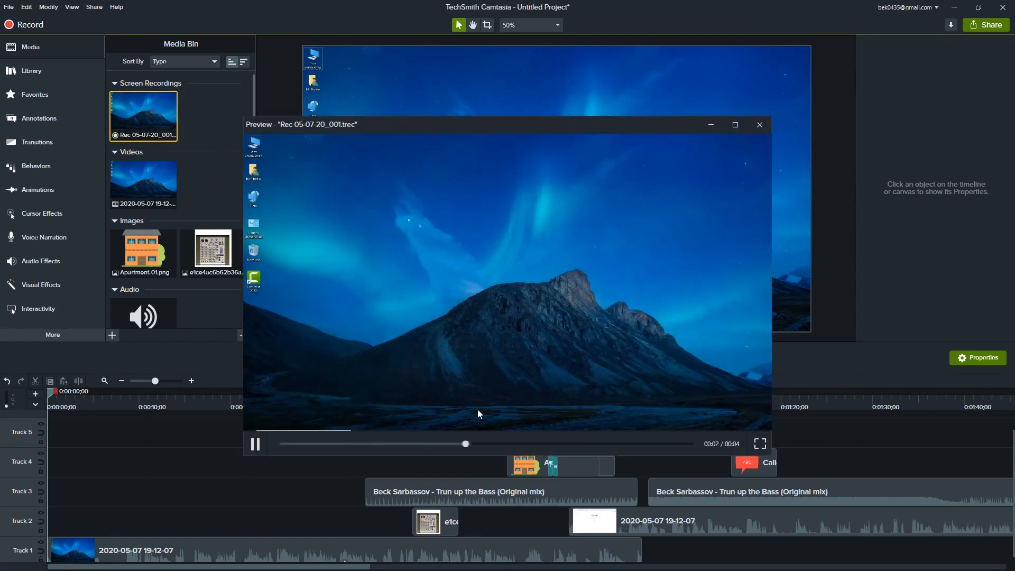
# Close the recording preview and start a new project, discarding the changes to the current untitled one.
pyautogui.click(759, 125)
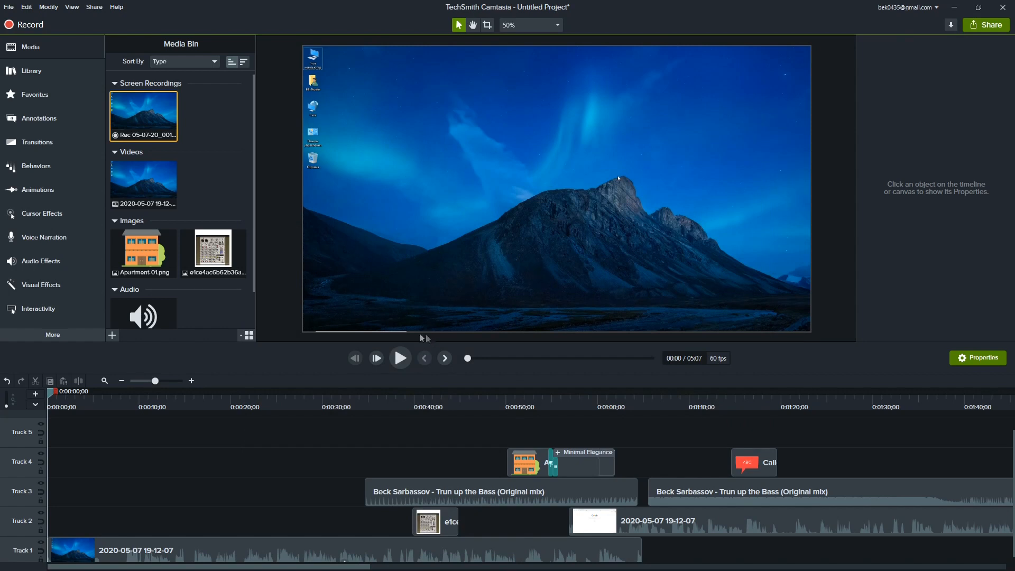
pyautogui.moveTo(861, 415); pyautogui.dragTo(222, 563)
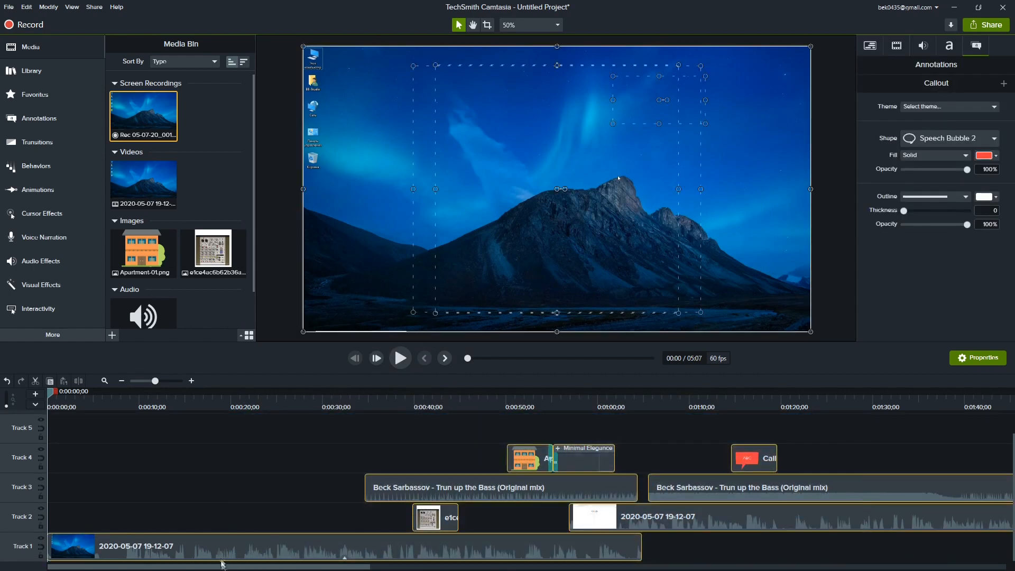
pyautogui.click(821, 248)
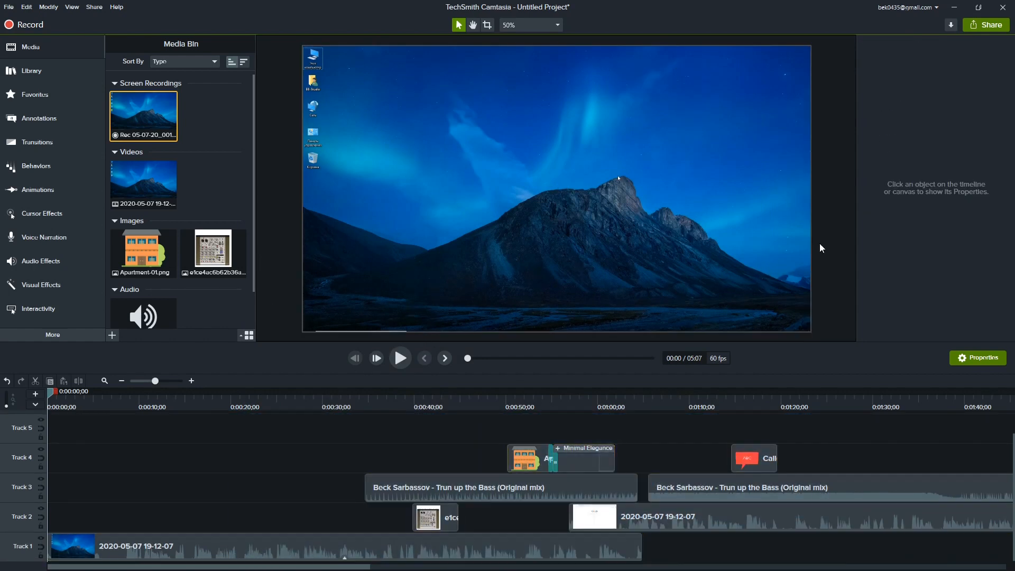
pyautogui.click(10, 7)
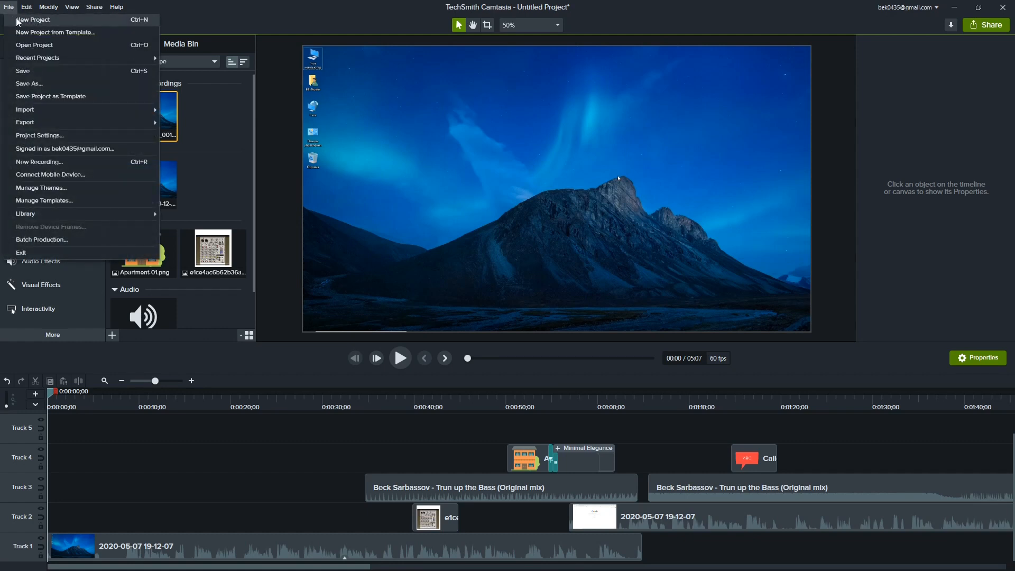
pyautogui.click(18, 20)
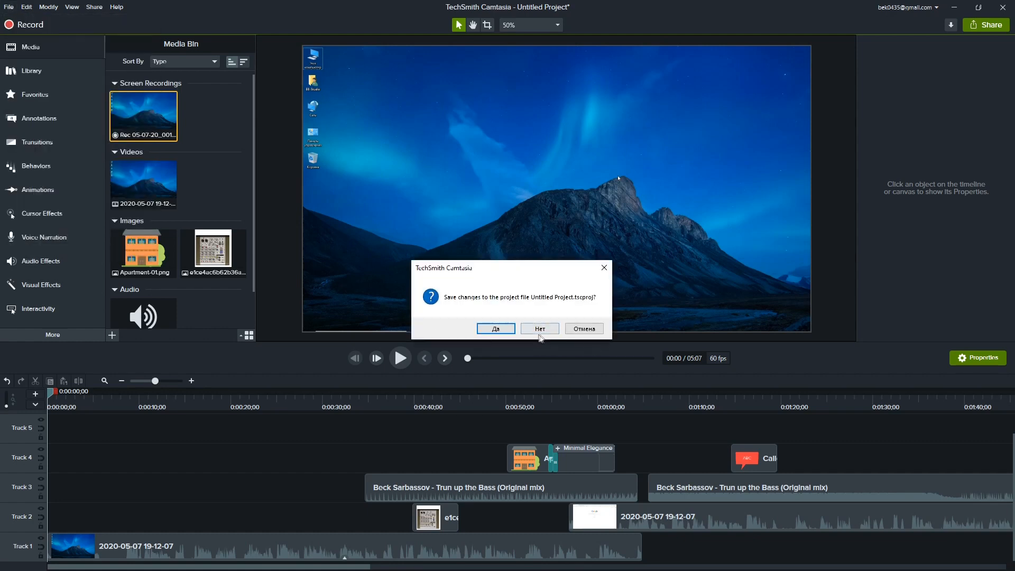
pyautogui.click(539, 331)
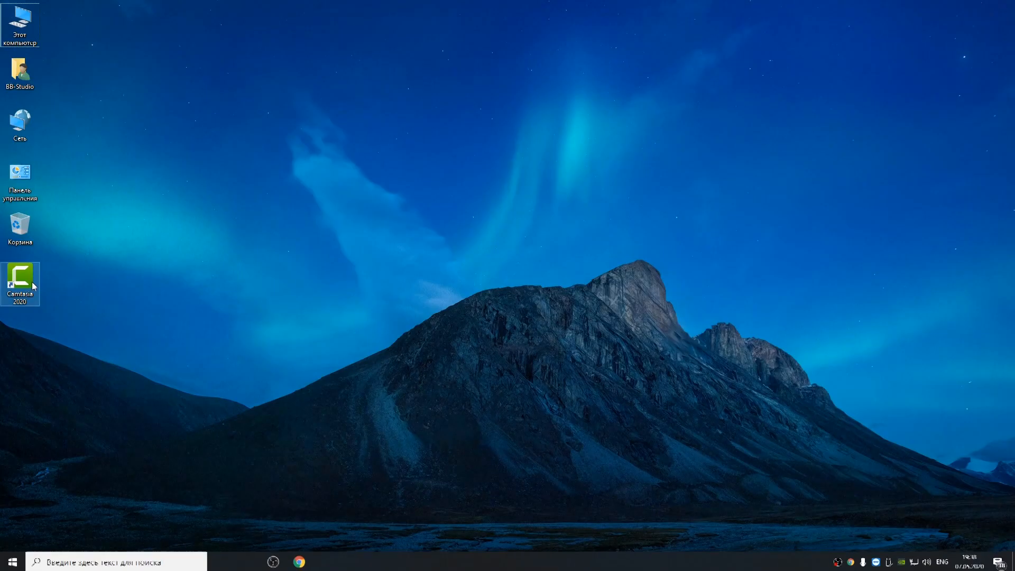
# Launch Camtasia 2020 from the desktop, look at the welcome window's templates, create a new project and continue the trial.
pyautogui.rightClick(32, 284)
pyautogui.click(45, 290)
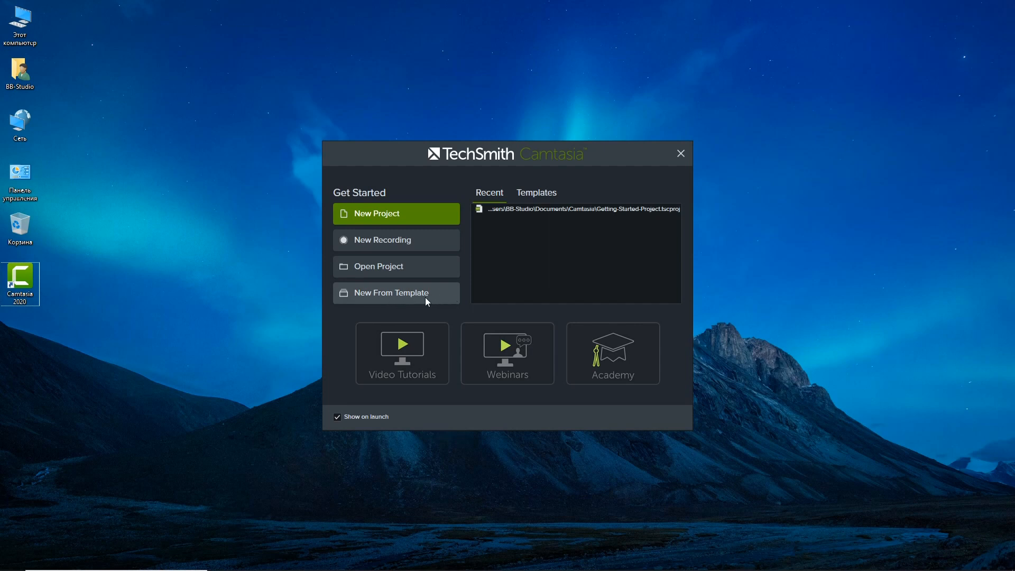
pyautogui.click(541, 195)
pyautogui.click(490, 199)
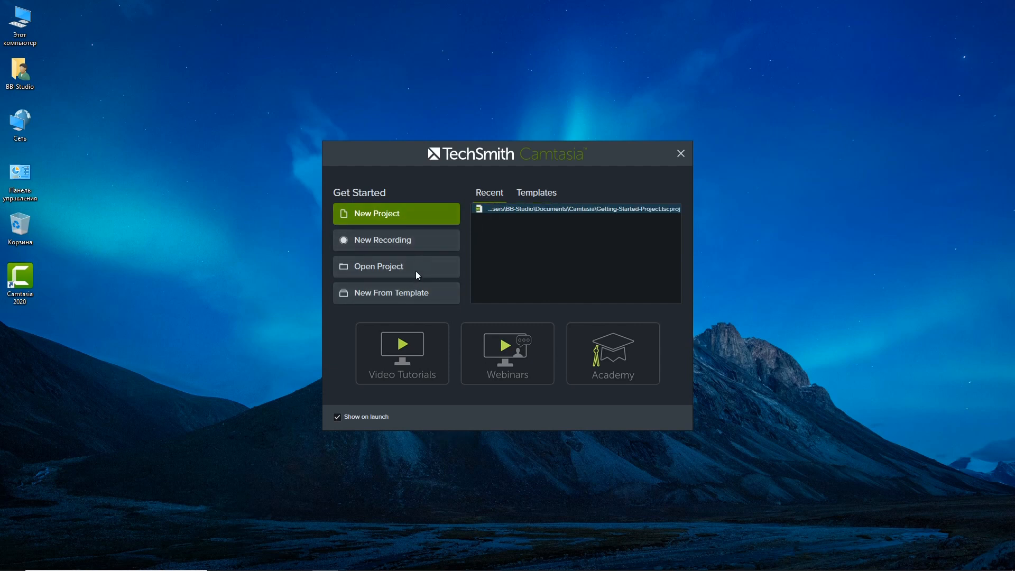
pyautogui.click(402, 217)
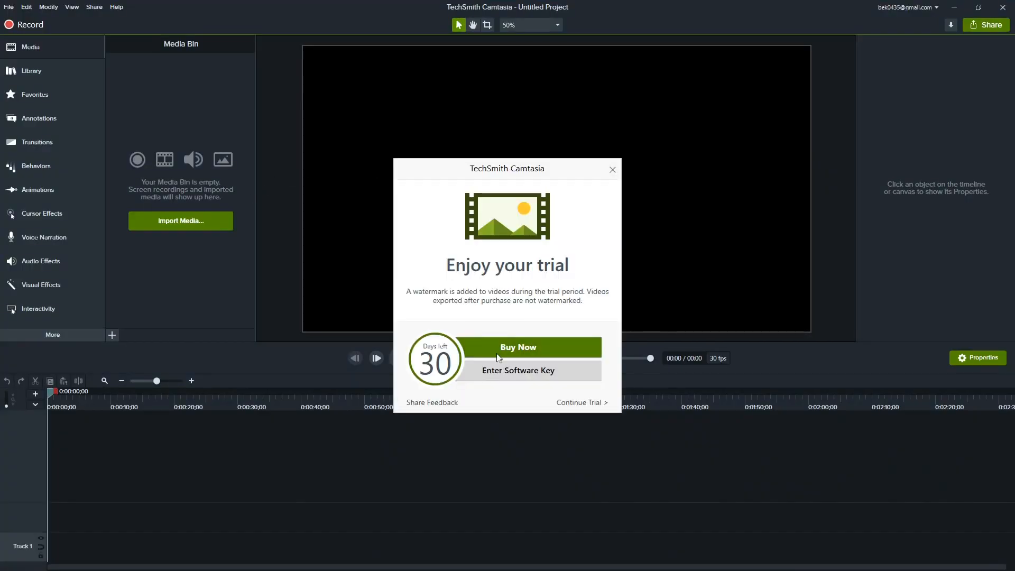
pyautogui.click(577, 404)
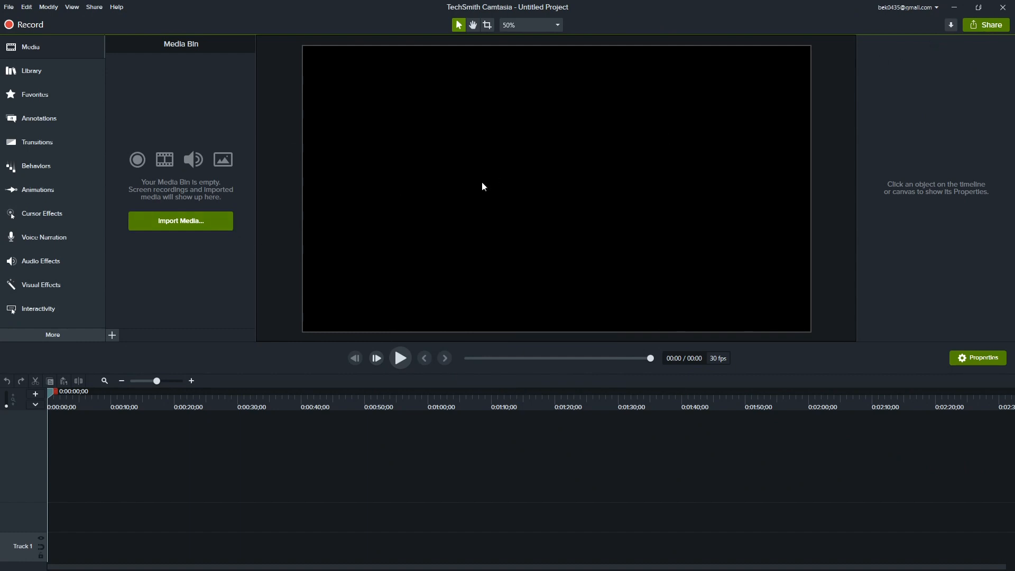
# Minimize the editor and open the Documents folder inside the BB-Studio user folder.
pyautogui.click(954, 7)
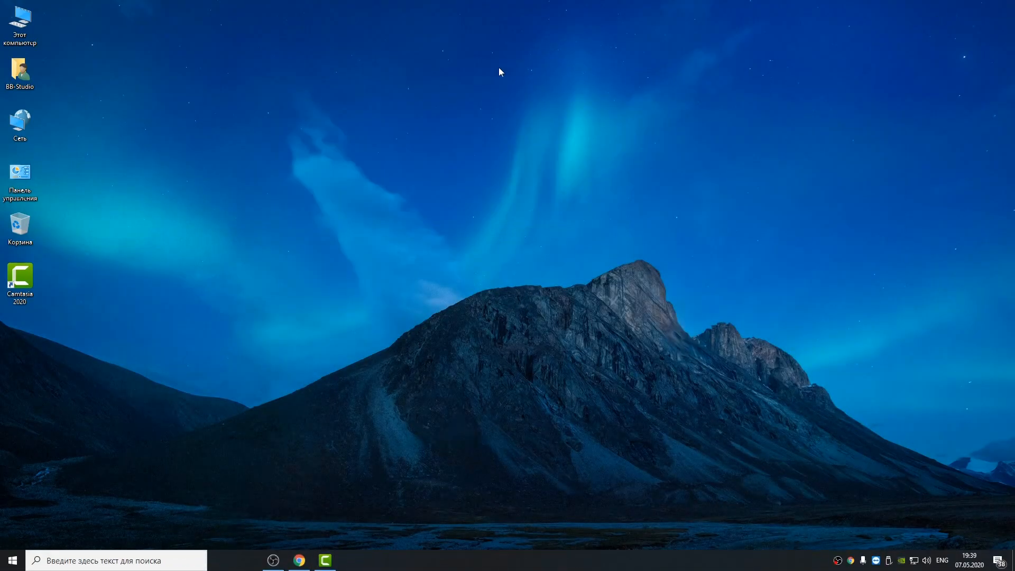
pyautogui.doubleClick(19, 71)
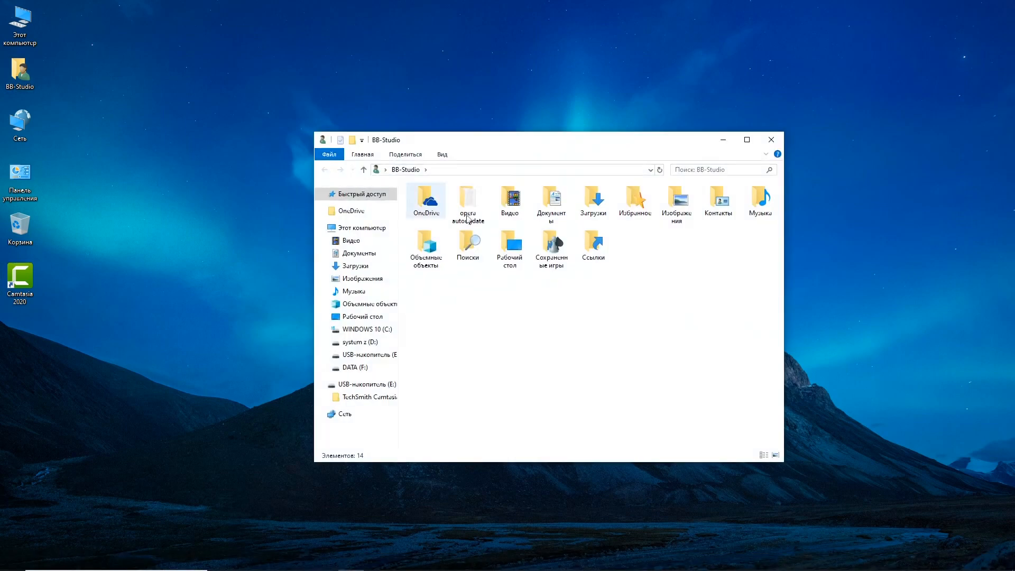
pyautogui.doubleClick(539, 207)
pyautogui.moveTo(460, 422)
pyautogui.mouseDown()
pyautogui.moveTo(365, 393)
pyautogui.moveTo(349, 352)
pyautogui.moveTo(452, 448)
pyautogui.moveTo(452, 426)
pyautogui.mouseUp()
pyautogui.doubleClick(452, 426)
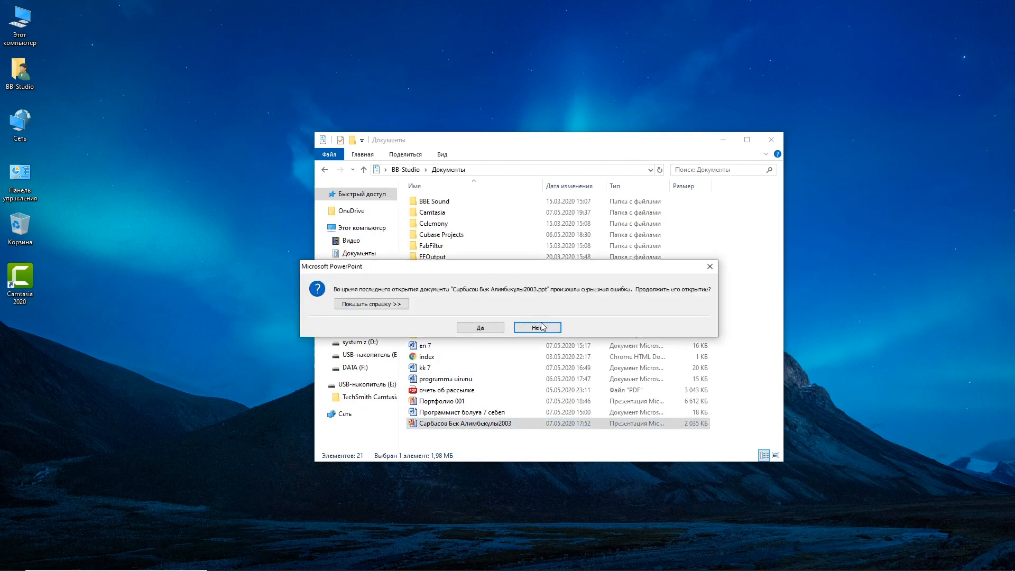
pyautogui.click(539, 327)
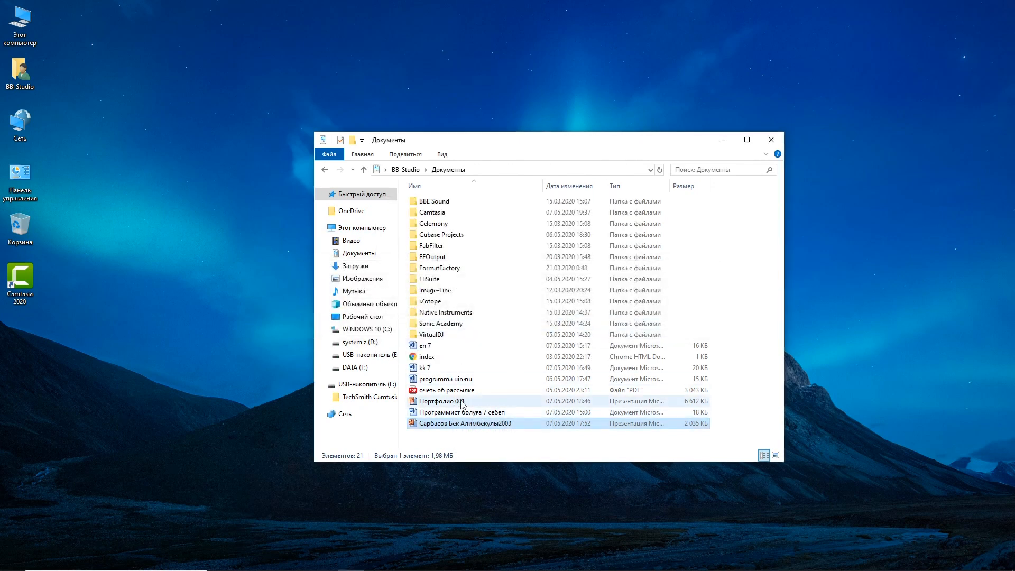
# Open the Портфолио 001 presentation in PowerPoint, dismiss the Camtasia add-in welcome with its repeat tip turned off, and close the presentation.
pyautogui.doubleClick(461, 401)
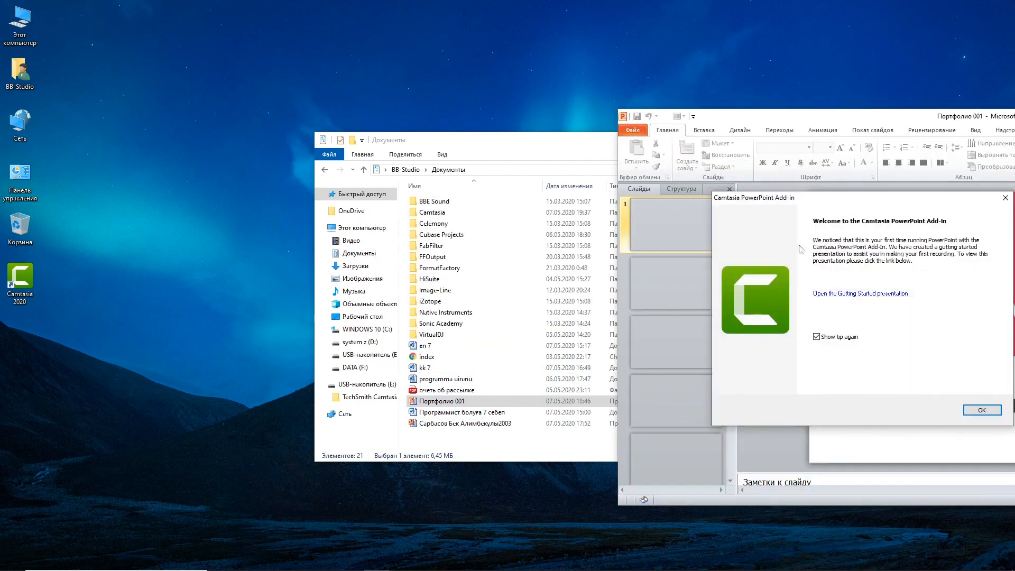
pyautogui.click(984, 411)
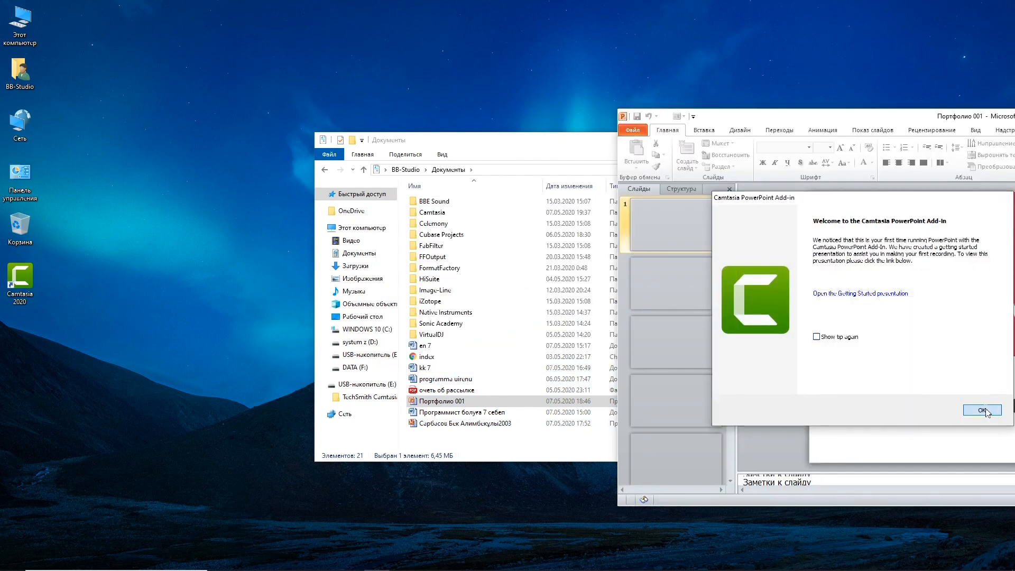
pyautogui.moveTo(884, 119); pyautogui.dragTo(379, 62)
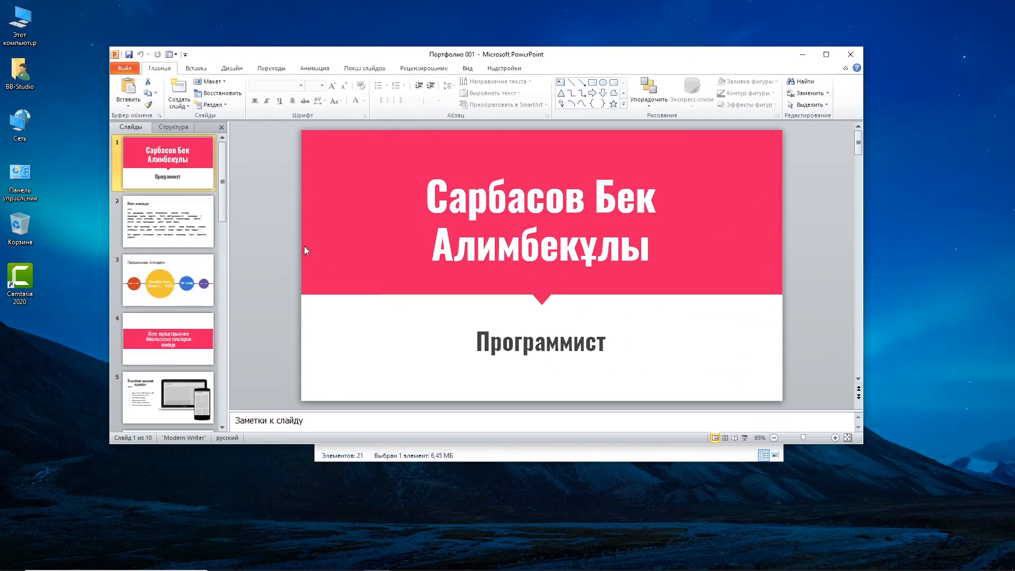
pyautogui.click(840, 60)
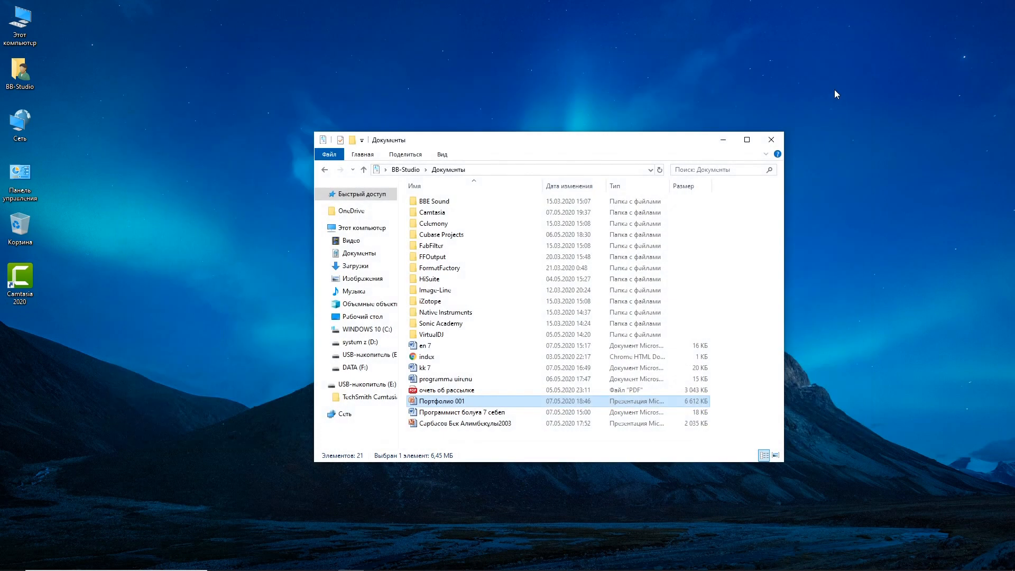
# Start PowerPoint with a blank presentation and tile it side by side with the Chrome window.
pyautogui.click(13, 560)
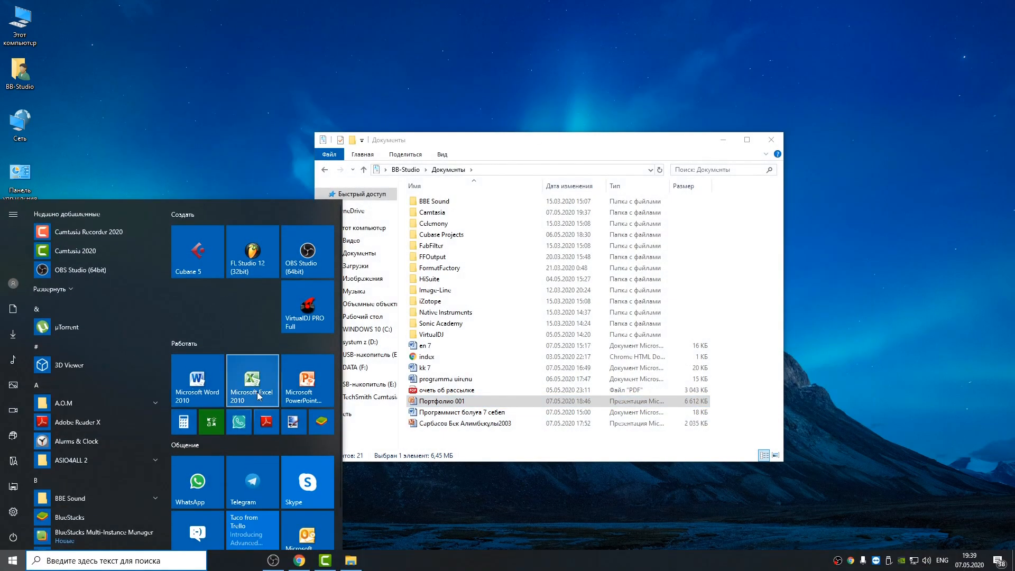
pyautogui.click(311, 382)
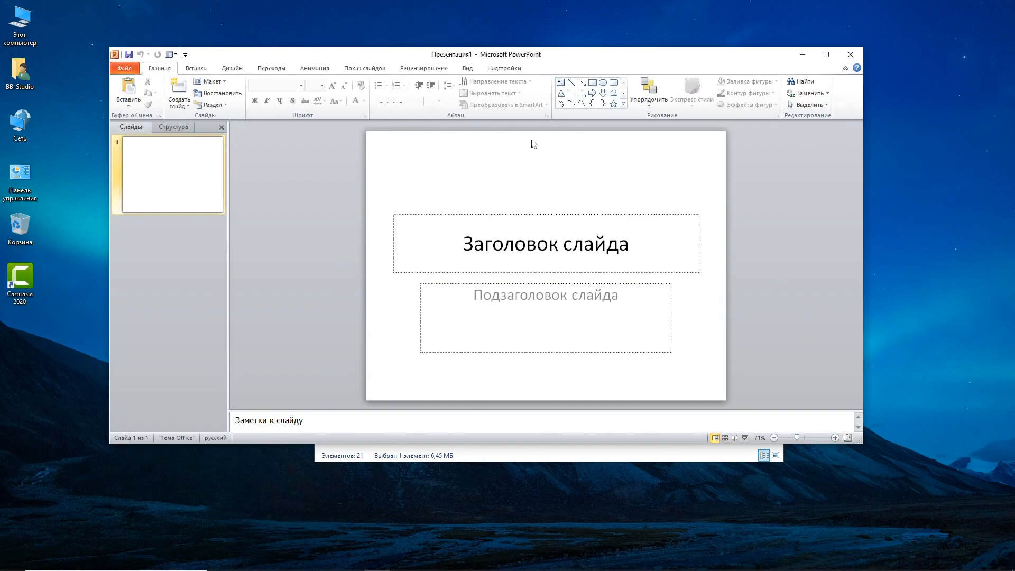
pyautogui.moveTo(491, 58); pyautogui.dragTo(1014, 163)
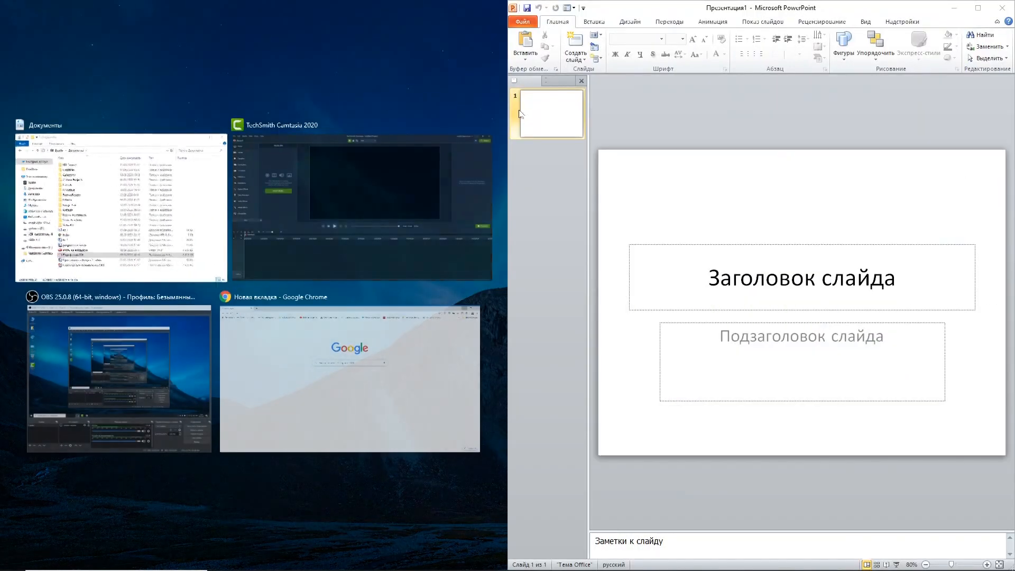
pyautogui.click(366, 71)
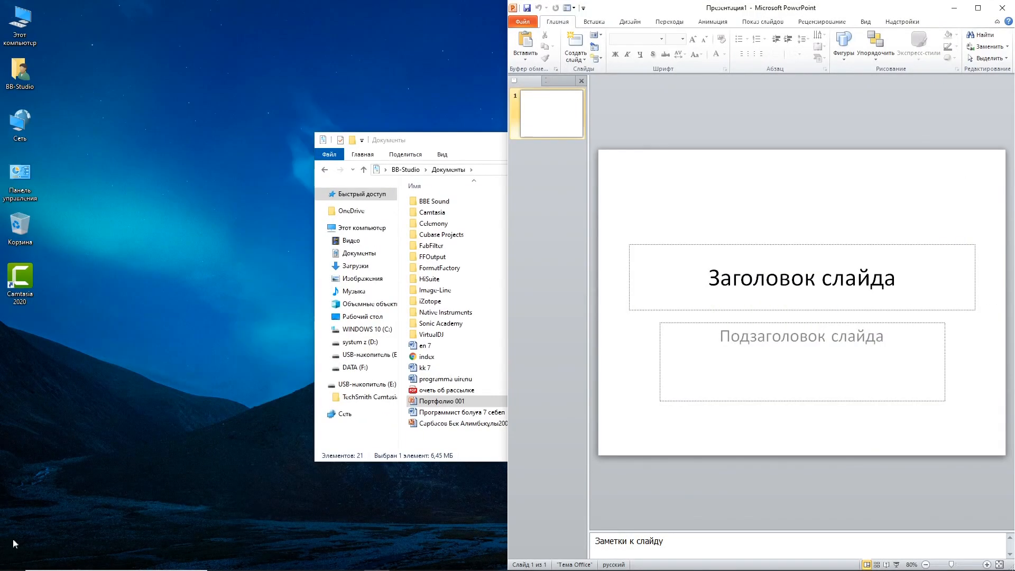
pyautogui.click(299, 560)
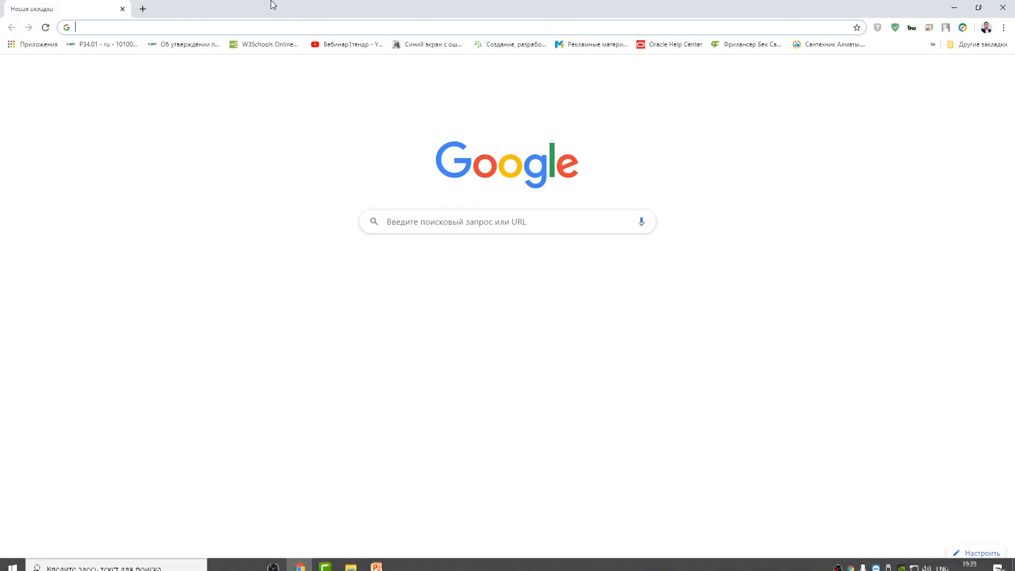
pyautogui.press('super+Left')
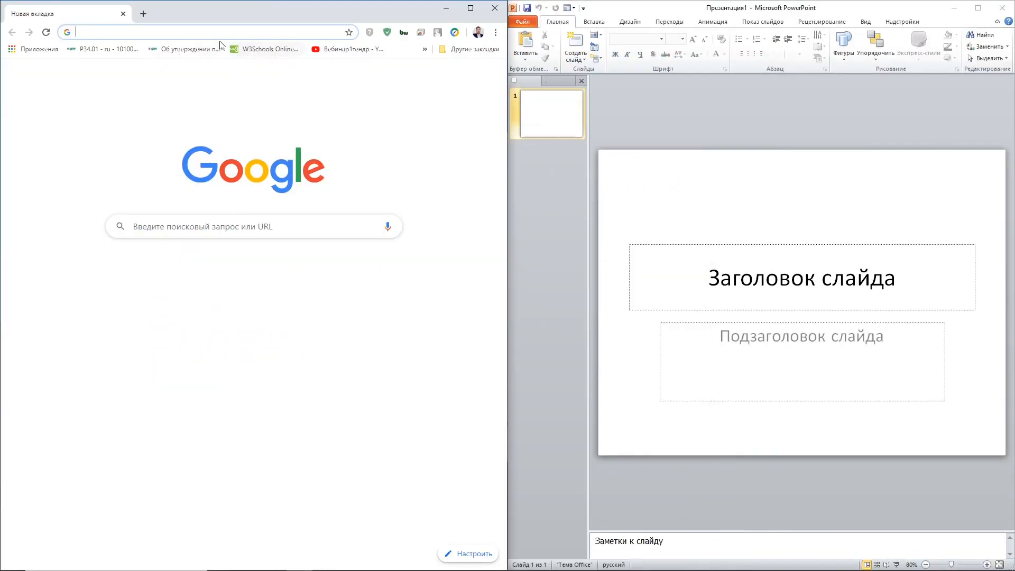
# Load metanit.com in Chrome and skim the site's home page.
pyautogui.moveTo(320, 559)
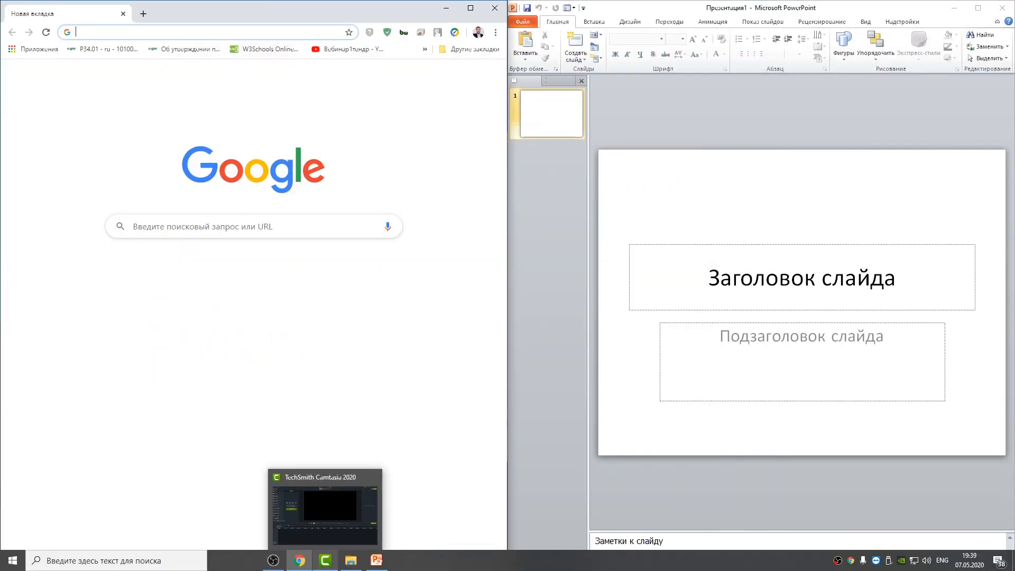
pyautogui.write('metanit.com')
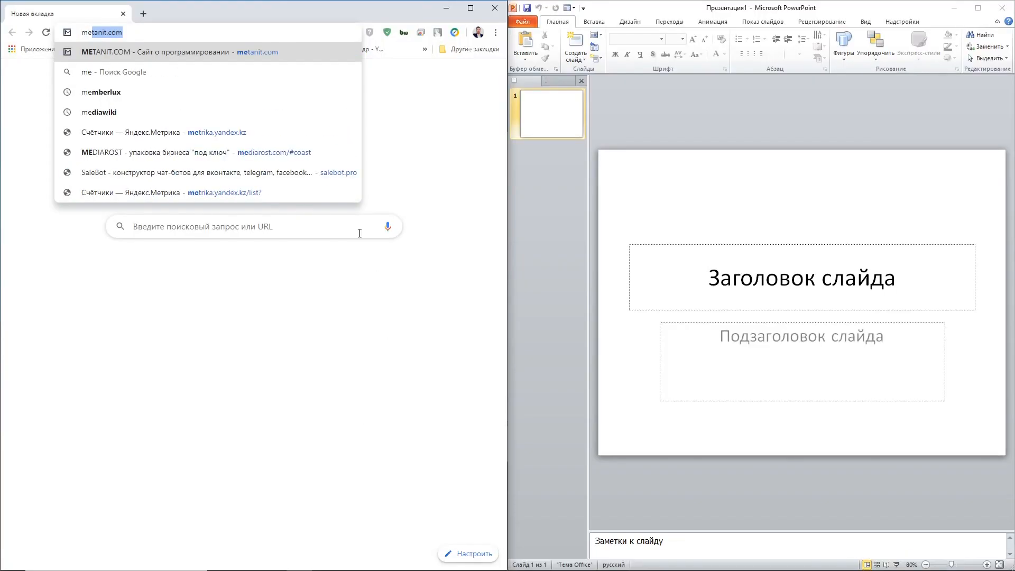
pyautogui.press('Right')
pyautogui.press('Return')
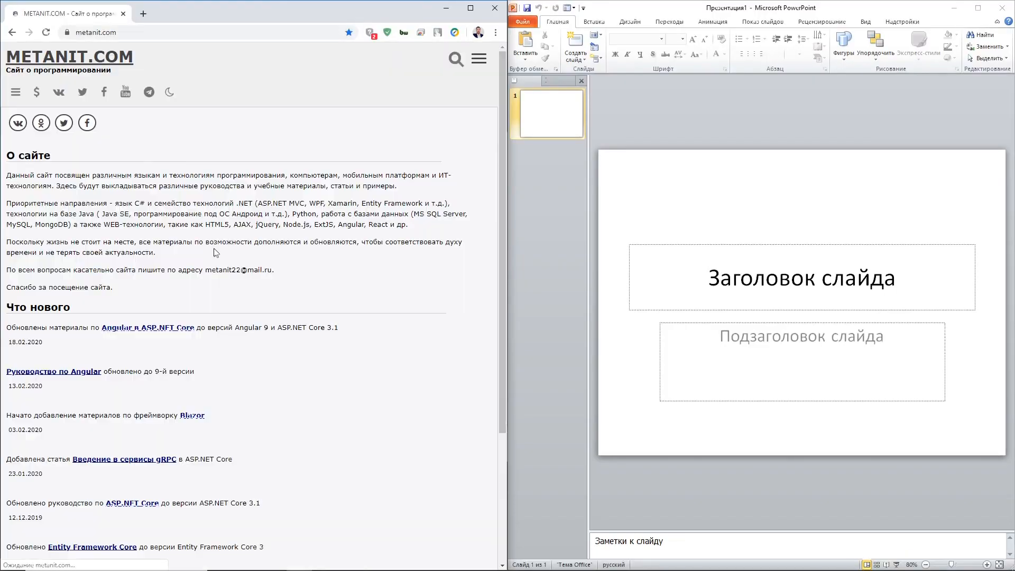
pyautogui.scroll(-3, 79, 227)
pyautogui.scroll(3, 79, 227)
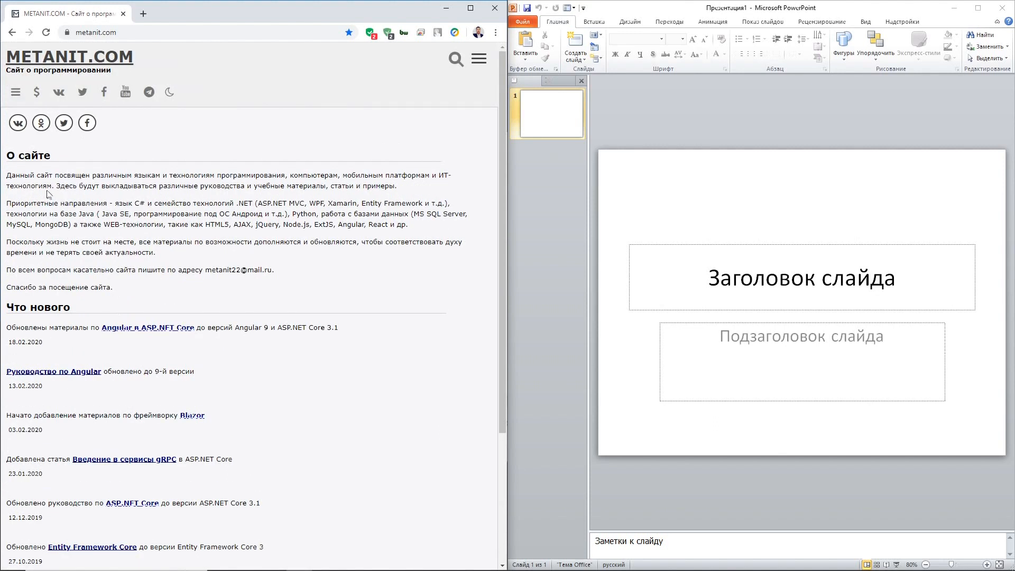
# Copy the first paragraph under "О сайте" from the web page into the title placeholder of slide 1.
pyautogui.moveTo(7, 179); pyautogui.dragTo(409, 186)
pyautogui.hotkey('ctrl', 'c')
pyautogui.rightClick(359, 179)
pyautogui.click(368, 183)
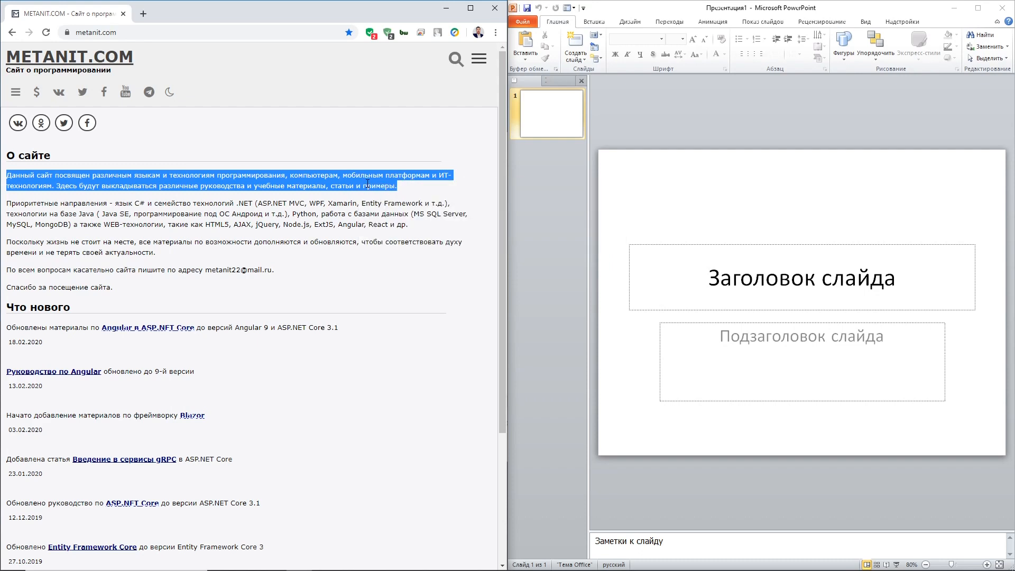
pyautogui.click(803, 292)
pyautogui.hotkey('ctrl', 'v')
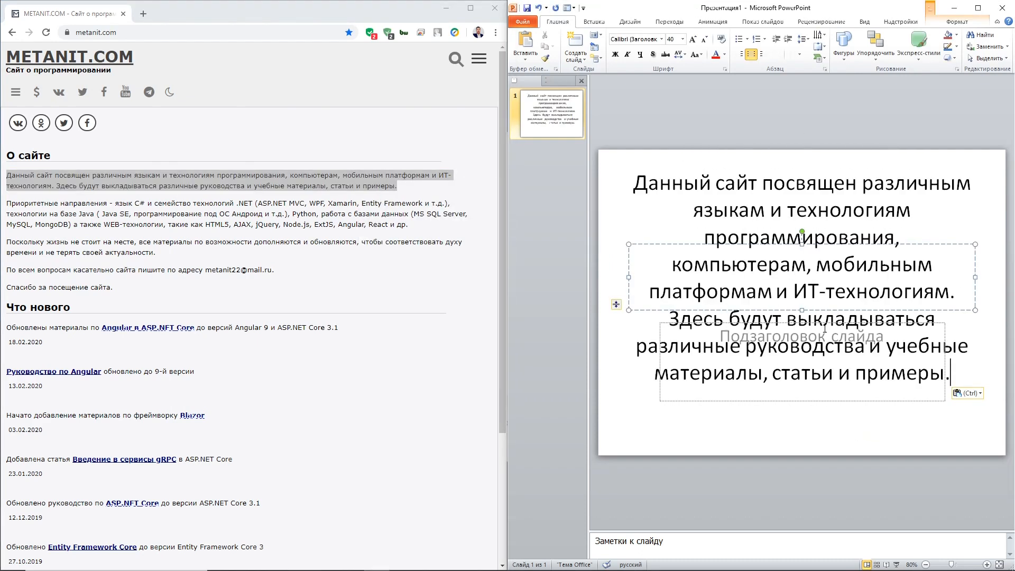
# Add a new title-and-text slide after slide 1 of the presentation.
pyautogui.rightClick(559, 182)
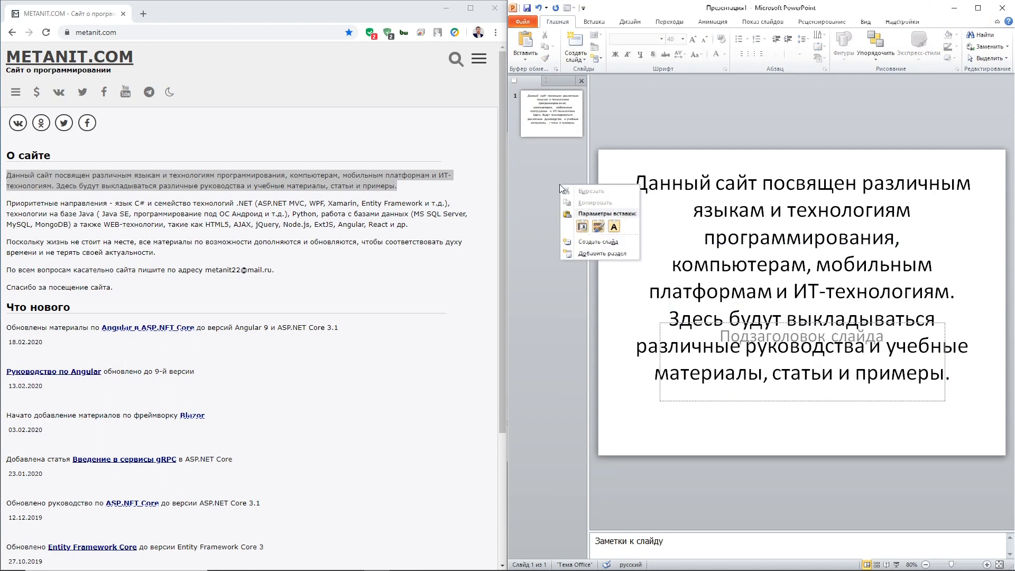
pyautogui.rightClick(564, 126)
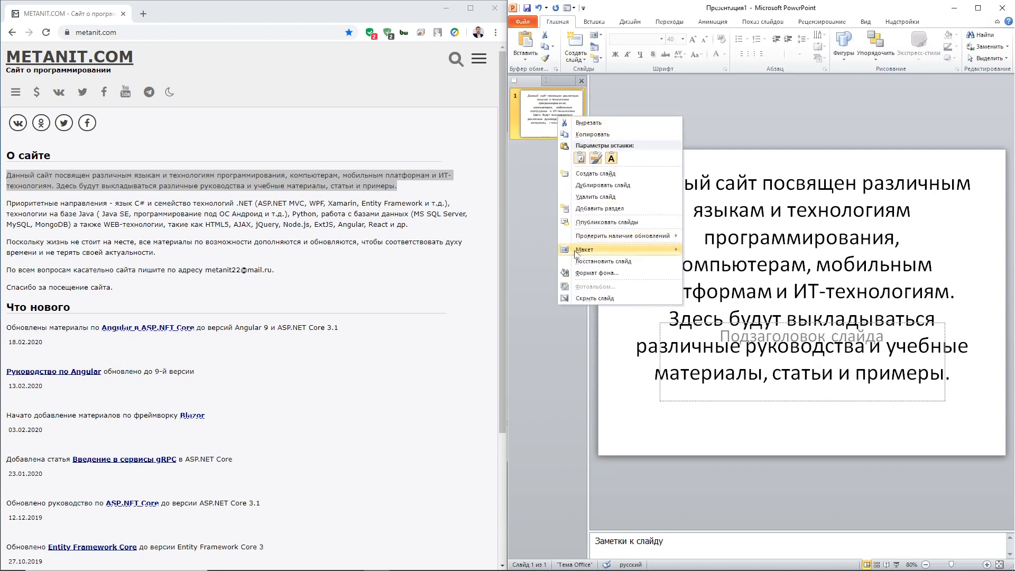
pyautogui.click(604, 173)
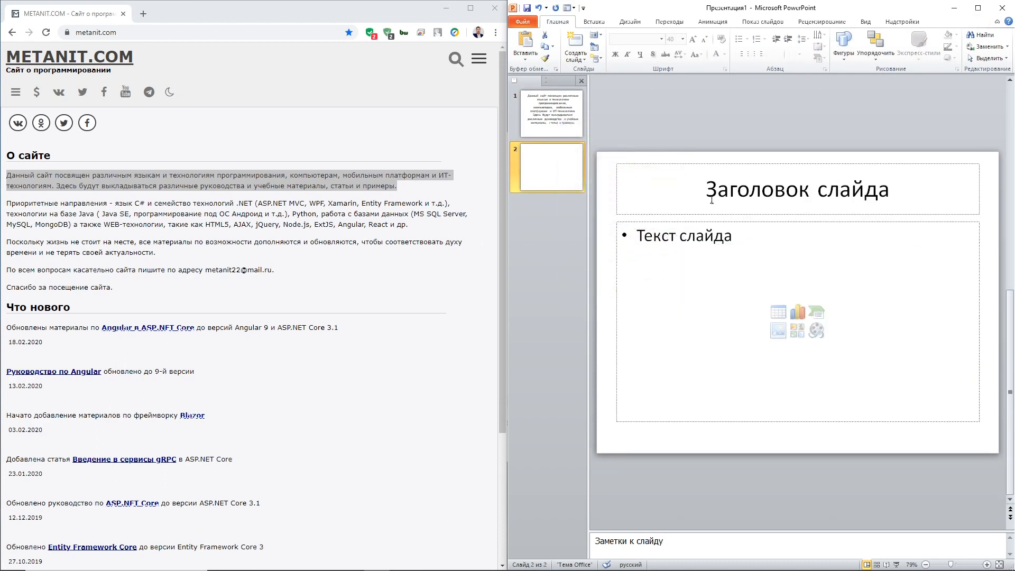
# Copy the "Что нового" heading from the web page into slide 2's title and activate the slide's body placeholder.
pyautogui.click(711, 199)
pyautogui.moveTo(28, 302); pyautogui.dragTo(88, 305)
pyautogui.hotkey('ctrl', 'c')
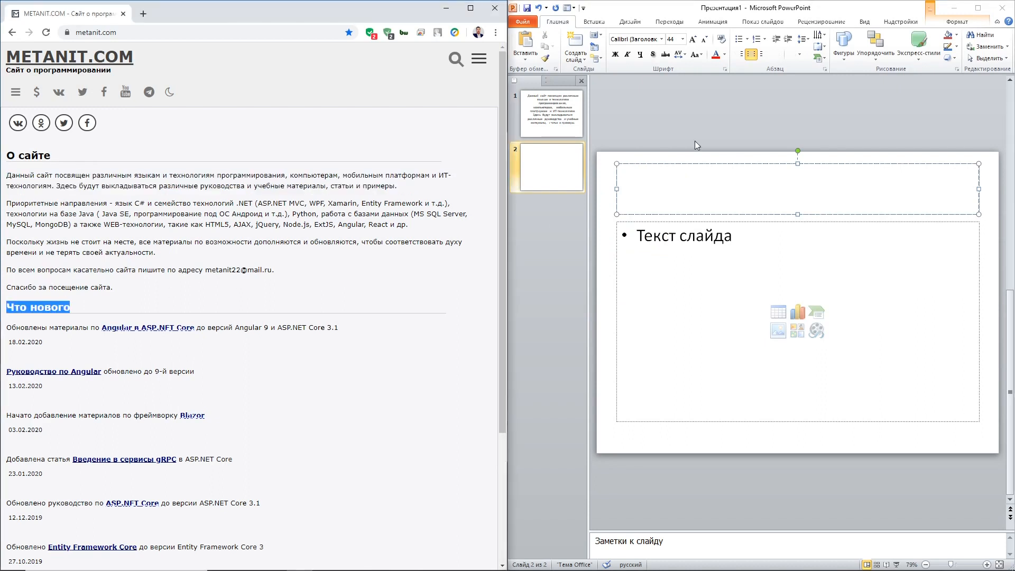
pyautogui.click(716, 200)
pyautogui.hotkey('ctrl', 'v')
pyautogui.click(756, 279)
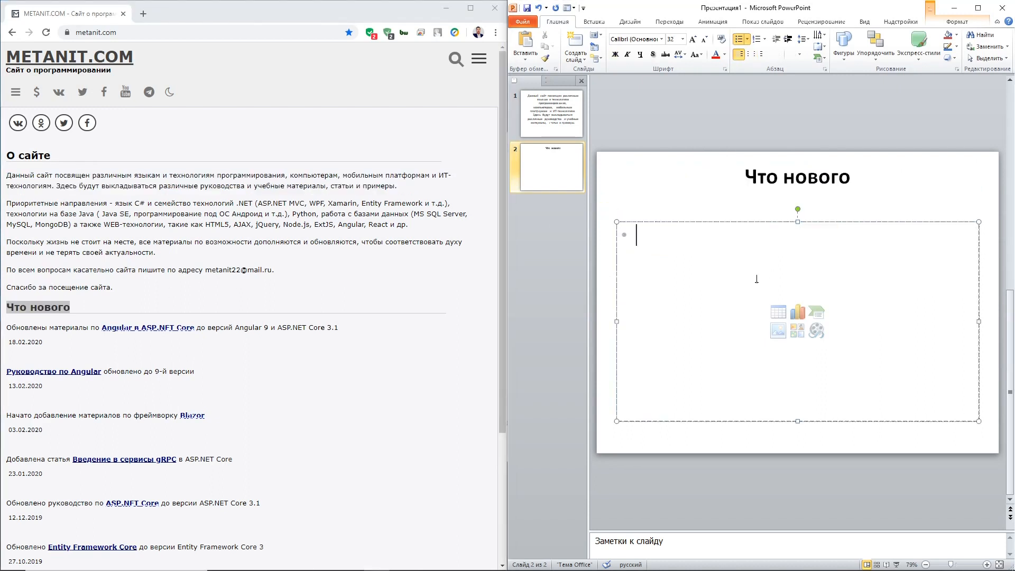
# Copy the news entries under "Что нового" from the web page into the body placeholder of slide 2.
pyautogui.scroll(-3, 71, 325)
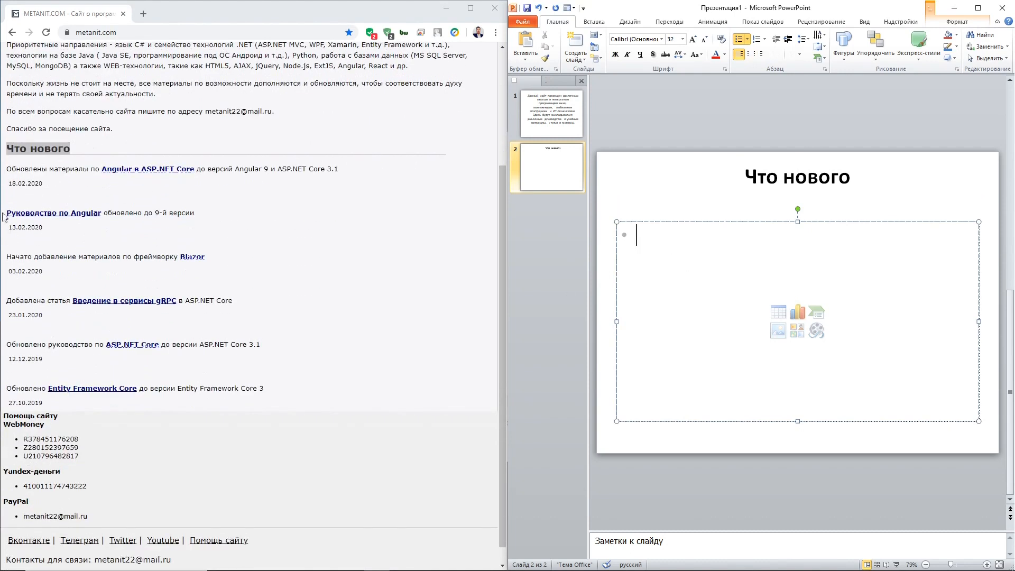
pyautogui.moveTo(5, 172); pyautogui.dragTo(271, 397)
pyautogui.hotkey('ctrl', 'c')
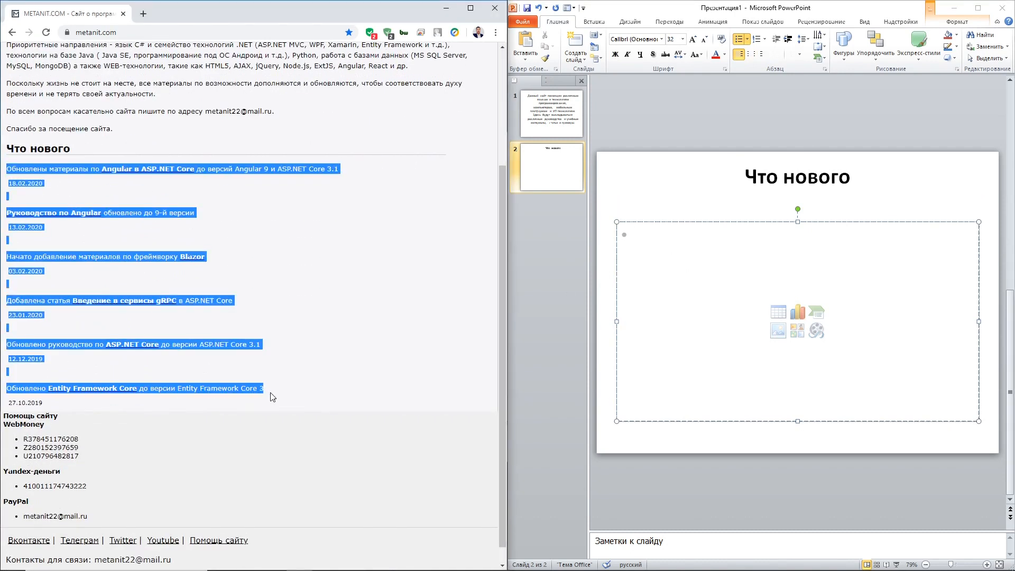
pyautogui.click(675, 310)
pyautogui.hotkey('ctrl', 'v')
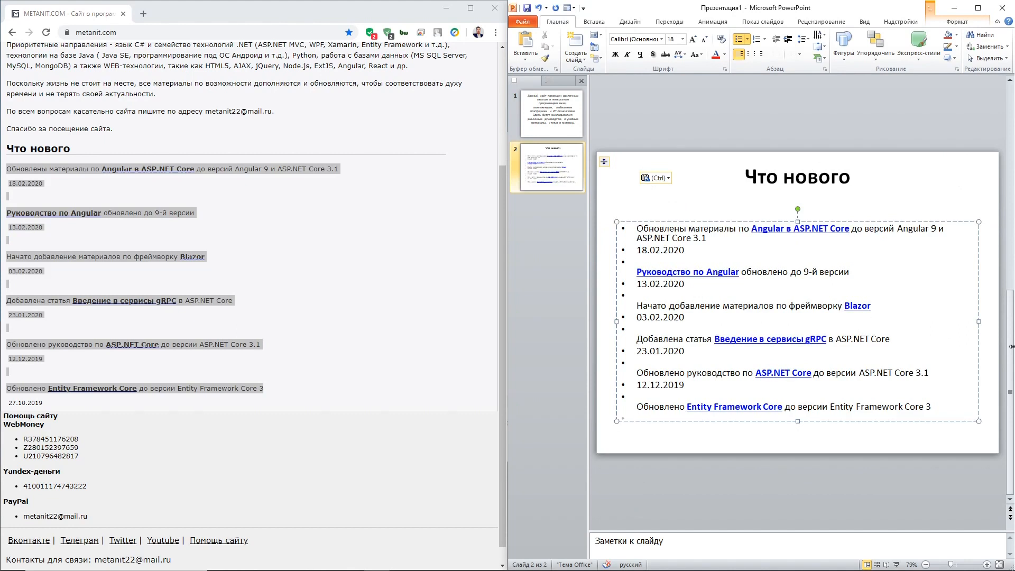
# Run the presentation as a full-screen slide show, page back and forth between its two slides, and exit the show.
pyautogui.click(989, 349)
pyautogui.moveTo(862, 11); pyautogui.dragTo(678, 61)
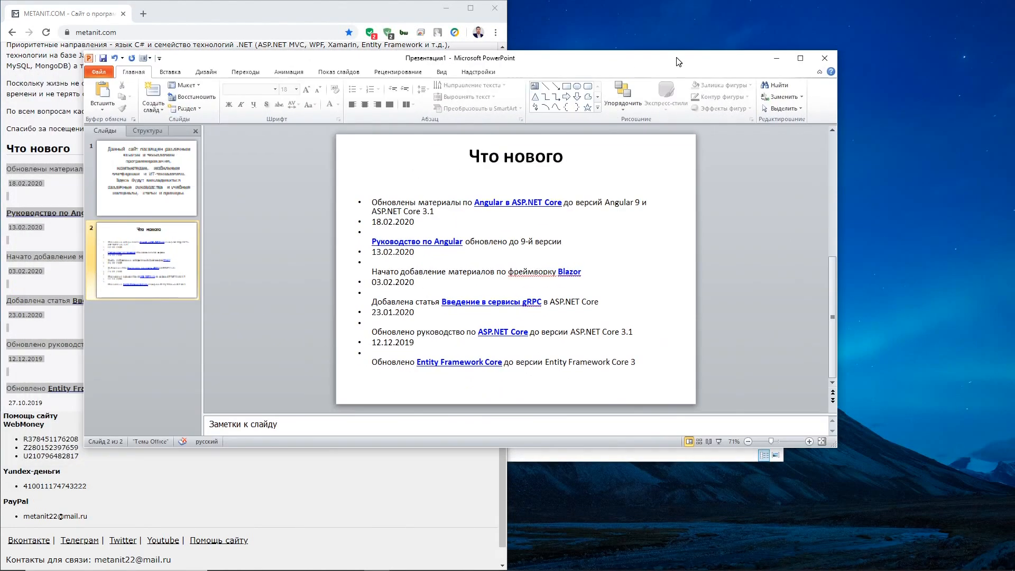
pyautogui.click(467, 204)
pyautogui.click(719, 444)
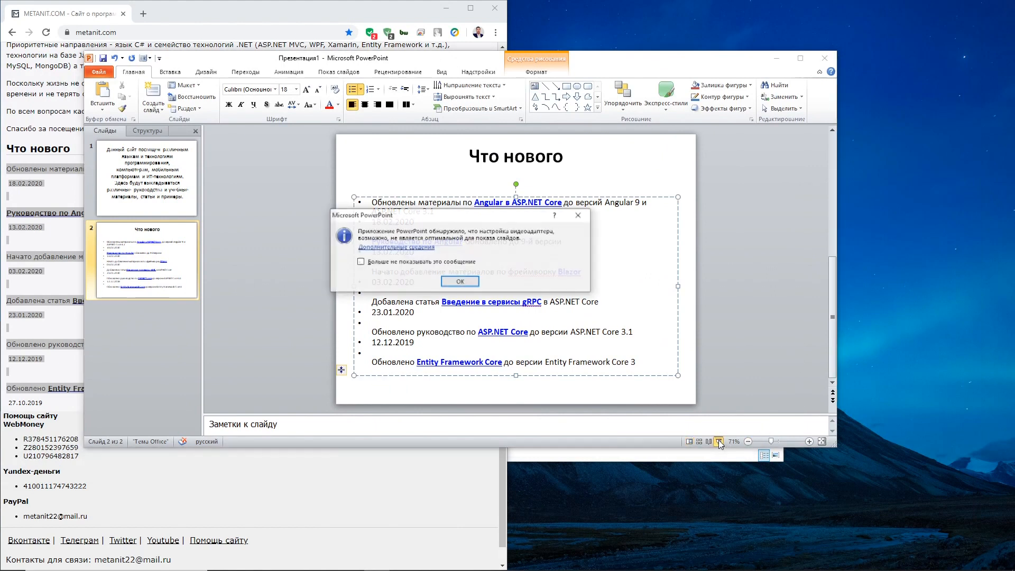
pyautogui.click(456, 284)
pyautogui.press('Right')
pyautogui.press('Left')
pyautogui.press('Left')
pyautogui.press('Right')
pyautogui.press('Left')
pyautogui.press('Escape')
# Close PowerPoint and open Google Slides from the Google apps list in a new tab of the maximized Chrome window.
pyautogui.click(824, 57)
pyautogui.click(507, 302)
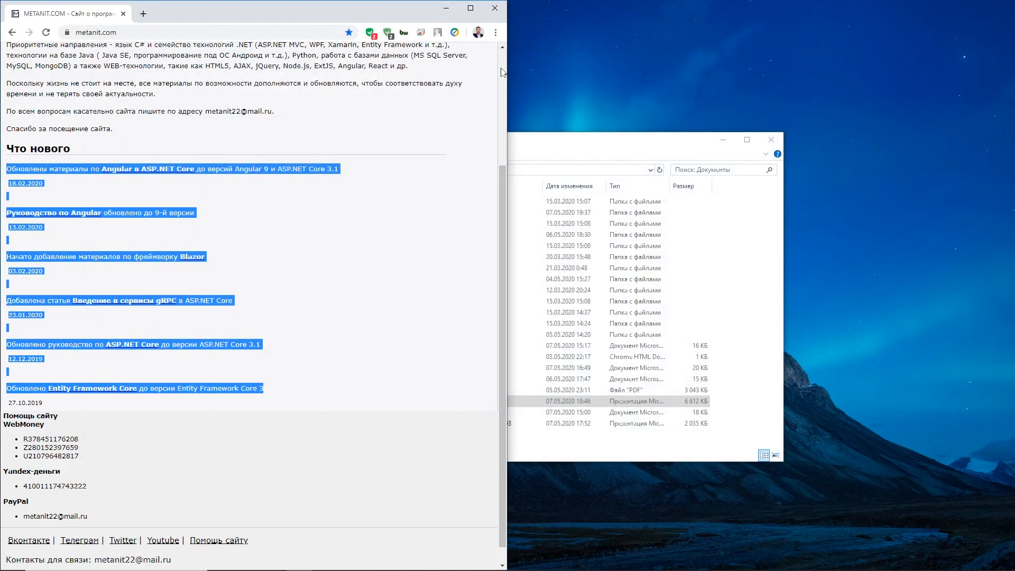
pyautogui.click(143, 15)
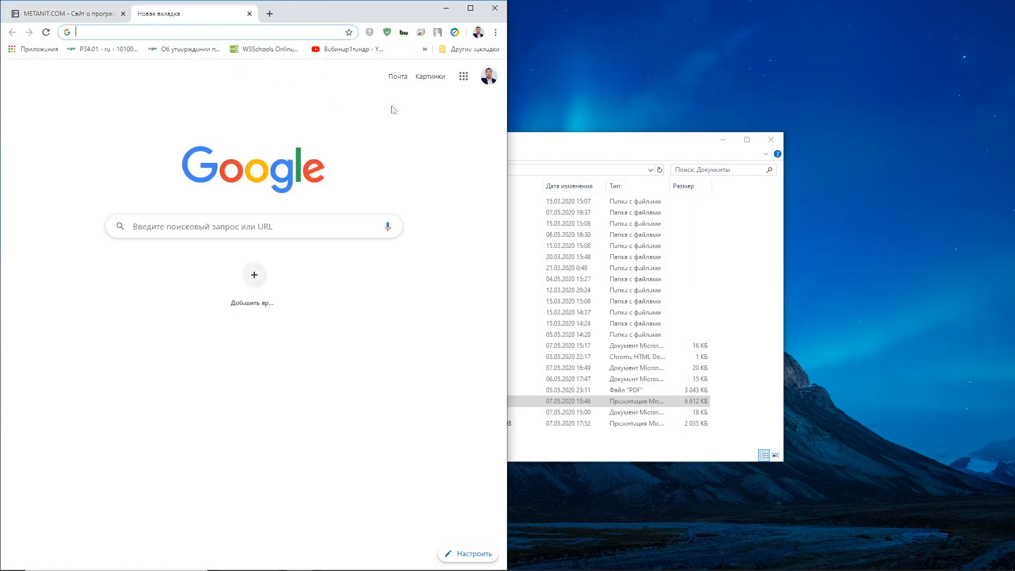
pyautogui.click(461, 76)
pyautogui.scroll(-7, 394, 245)
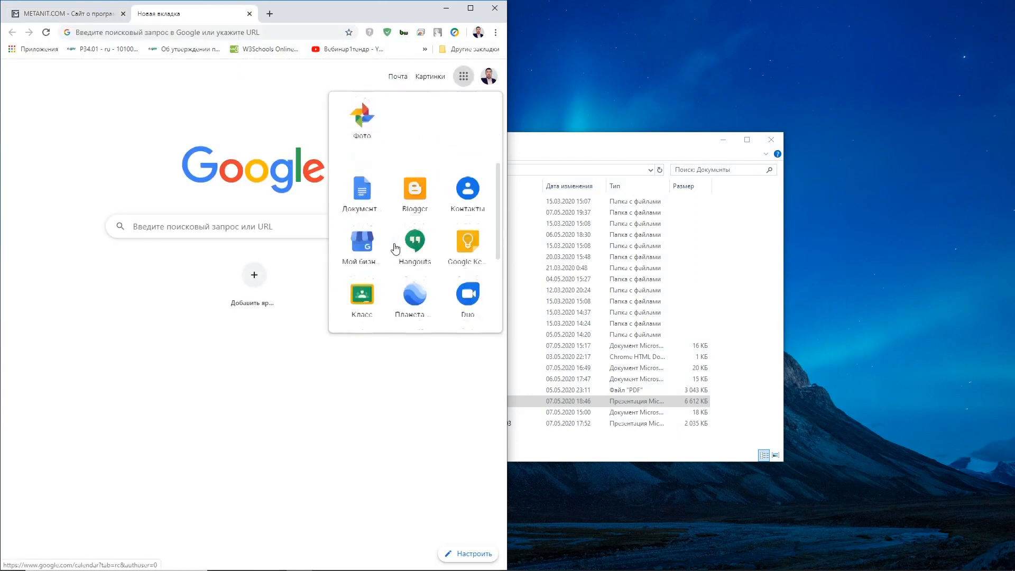
pyautogui.scroll(-2, 395, 287)
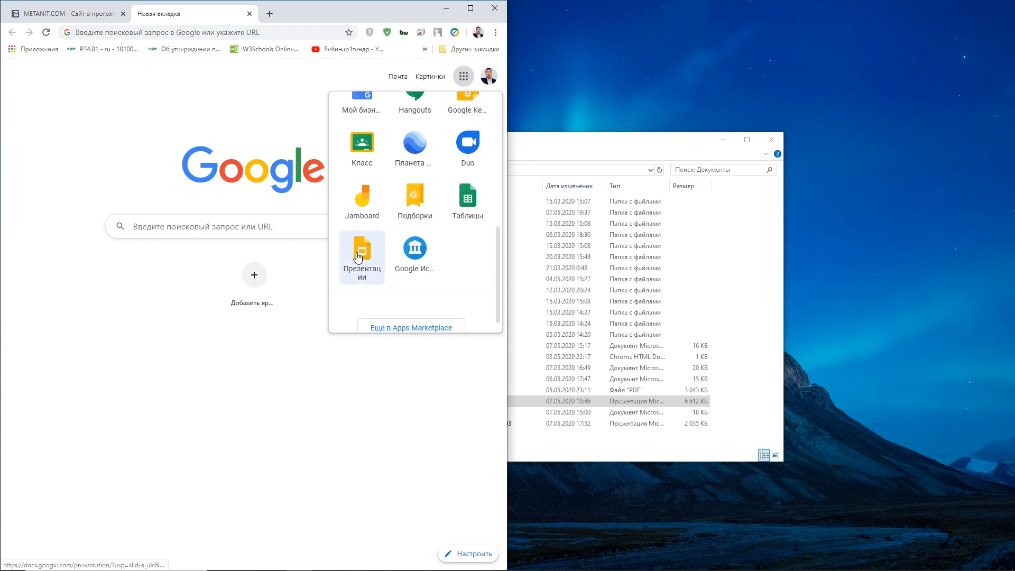
pyautogui.click(362, 254)
pyautogui.click(467, 8)
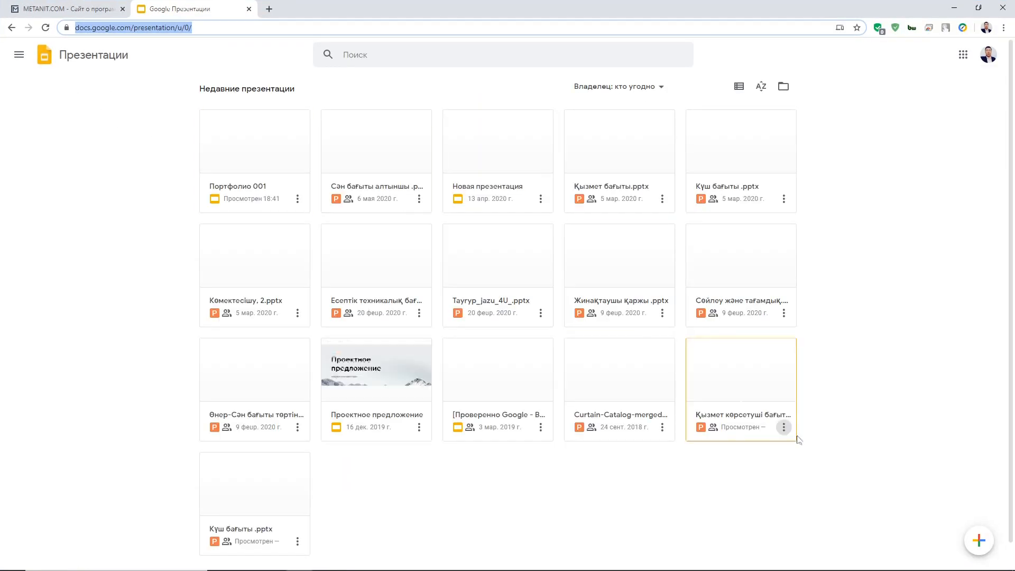
# Create a new Google Slides presentation from the "Анализ проекта" template in the template gallery.
pyautogui.click(978, 539)
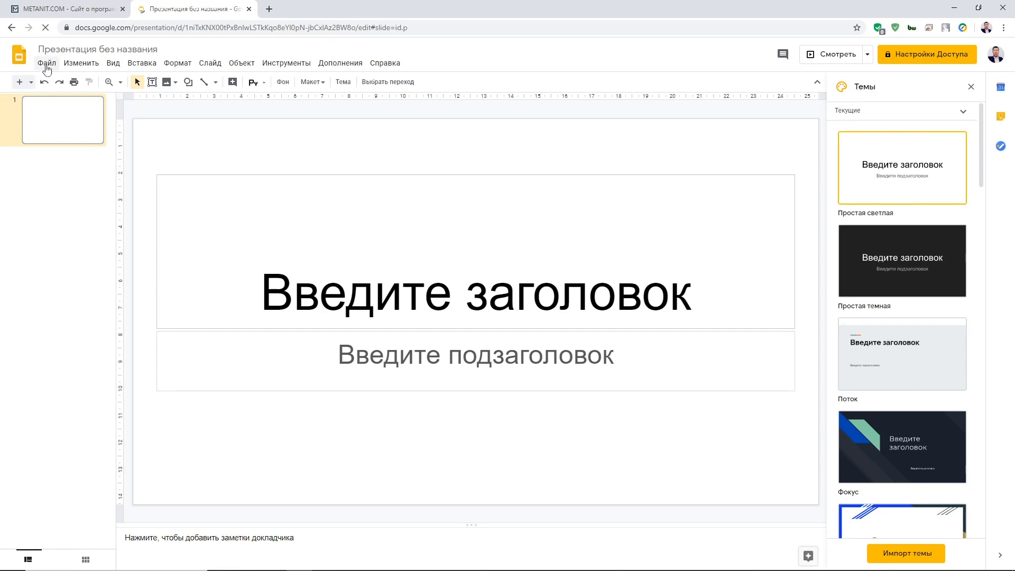
pyautogui.click(20, 55)
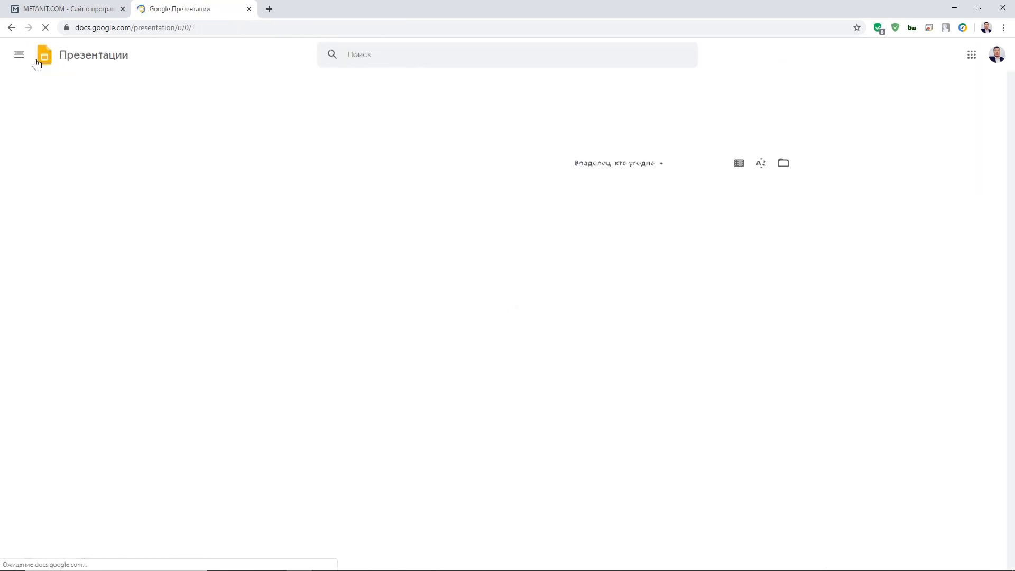
pyautogui.moveTo(979, 545)
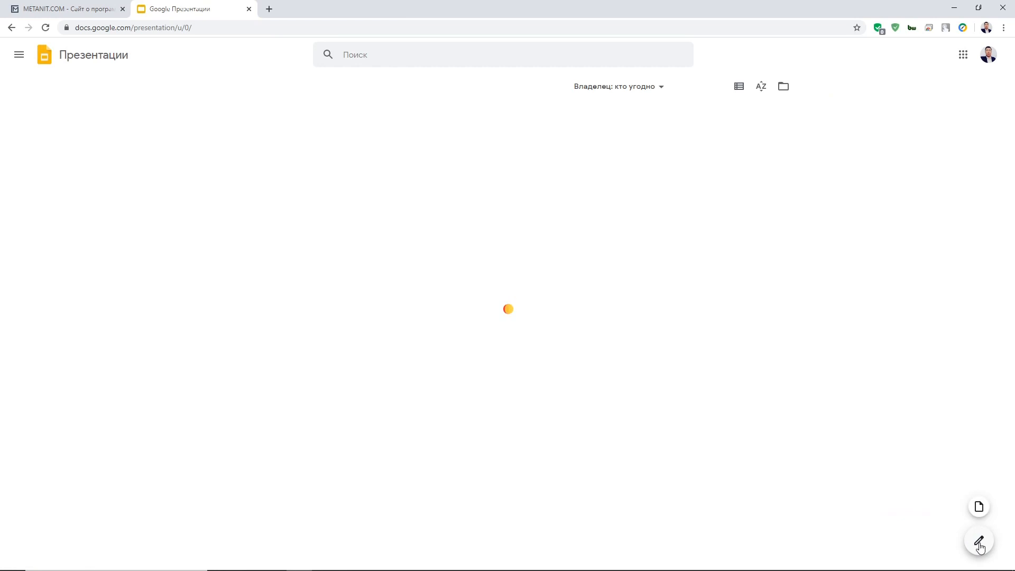
pyautogui.click(978, 507)
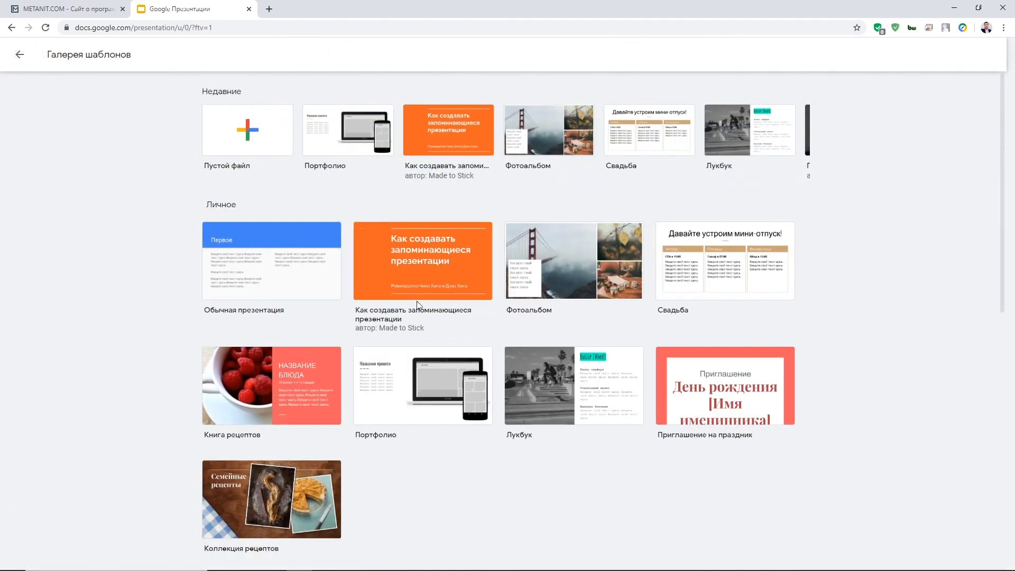
pyautogui.scroll(-4, 525, 152)
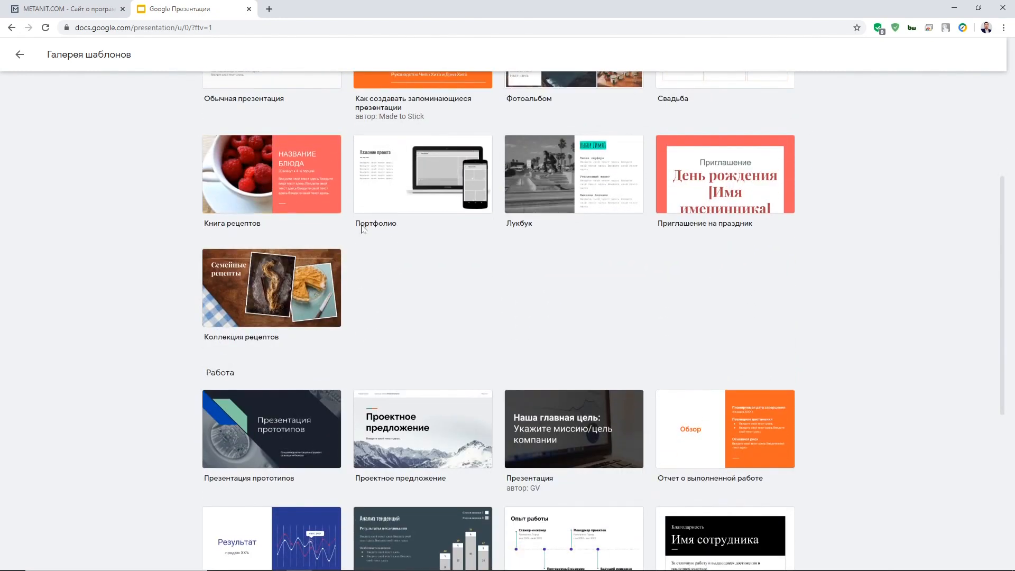
pyautogui.scroll(-3, 396, 285)
pyautogui.scroll(-3, 396, 286)
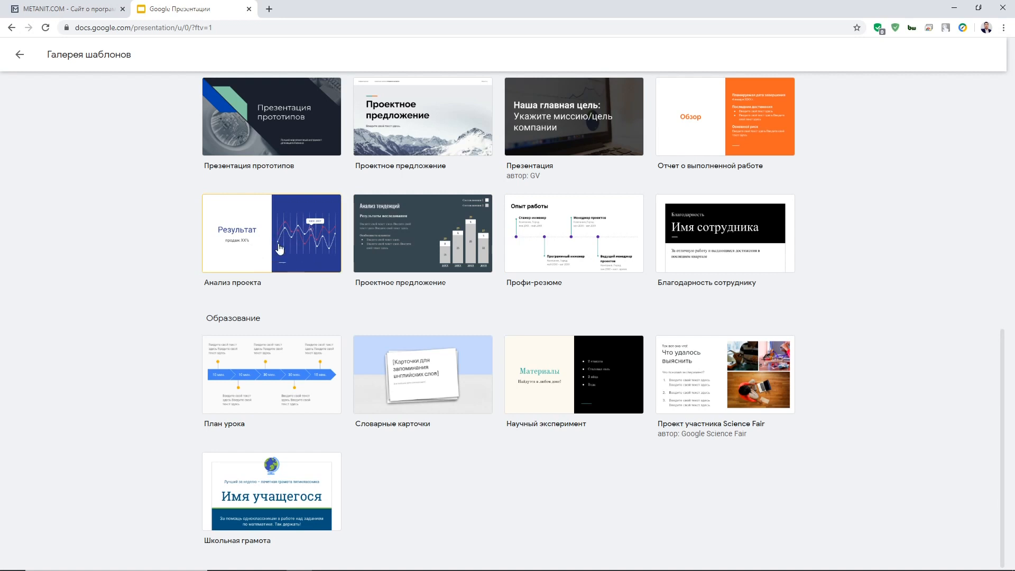
pyautogui.click(254, 240)
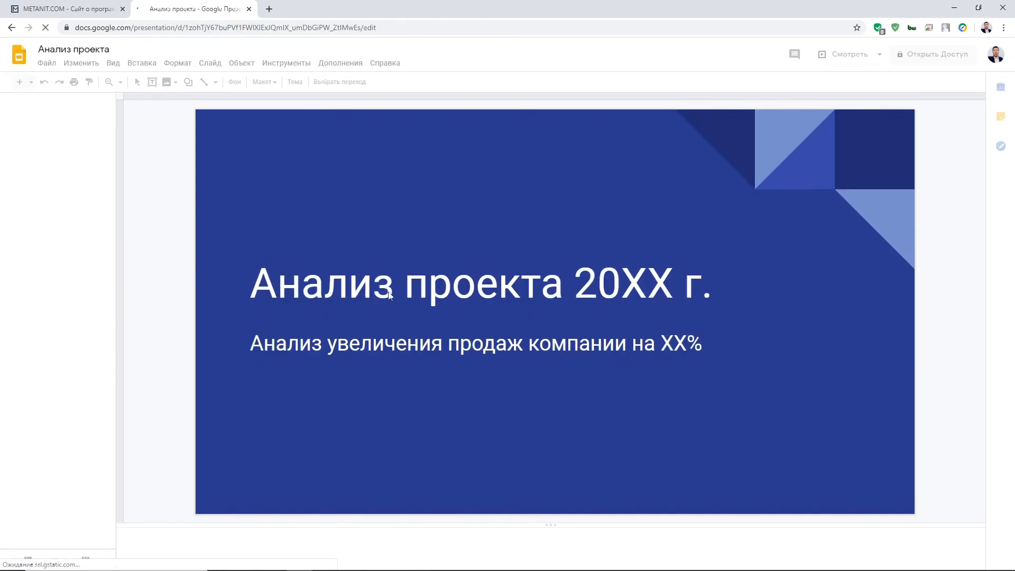
# On slide 1, change the year in the title to 2020 and the sales increase in the subtitle to 23%.
pyautogui.click(630, 282)
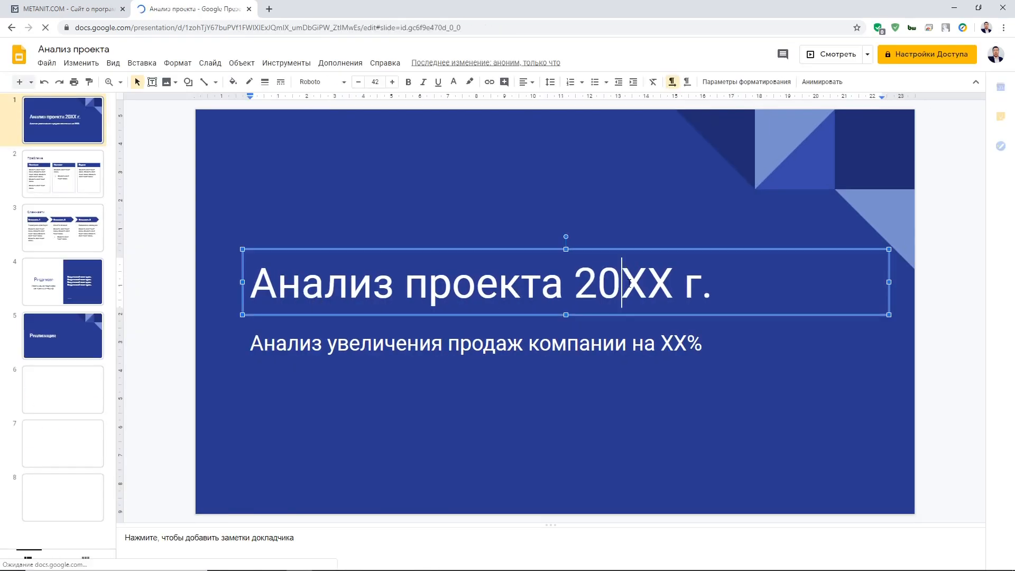
pyautogui.moveTo(630, 282); pyautogui.dragTo(672, 283)
pyautogui.write('20')
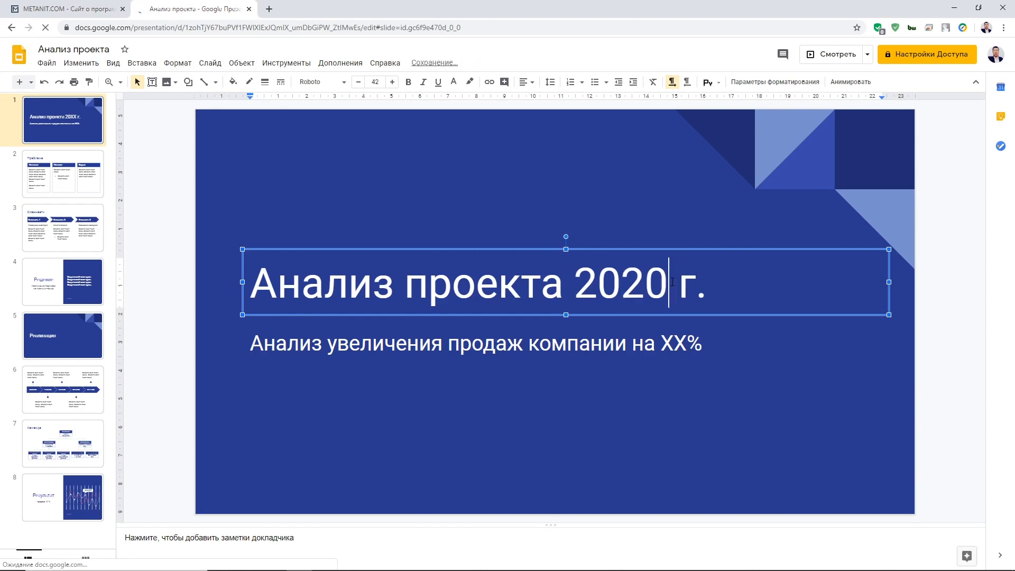
pyautogui.click(661, 344)
pyautogui.moveTo(661, 343); pyautogui.dragTo(686, 341)
pyautogui.write('23')
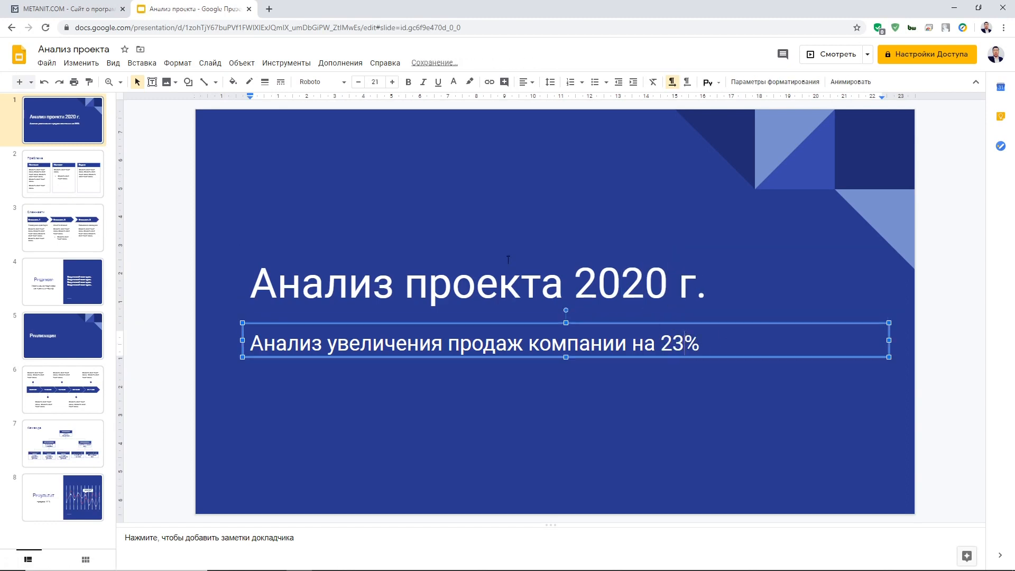
# Check slide 2, play the slide show from slide 1 through to the "Реализация" slide, and exit the show.
pyautogui.click(62, 173)
pyautogui.click(355, 293)
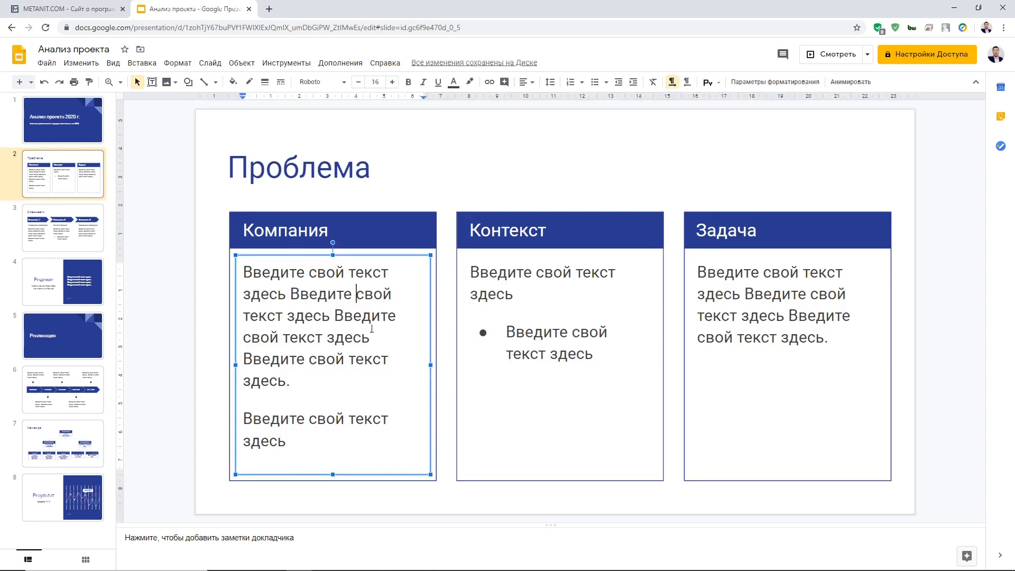
pyautogui.click(93, 122)
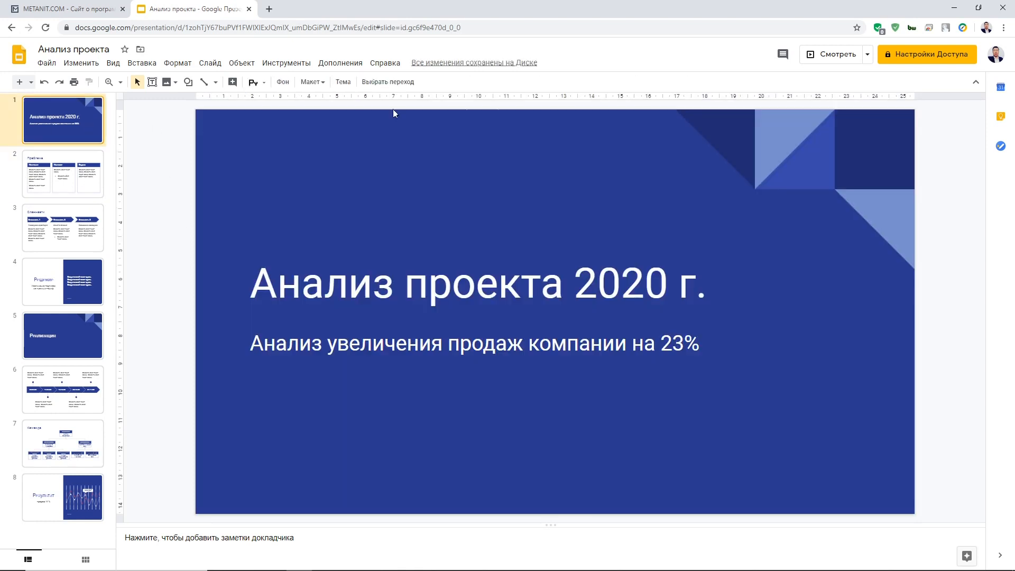
pyautogui.click(855, 56)
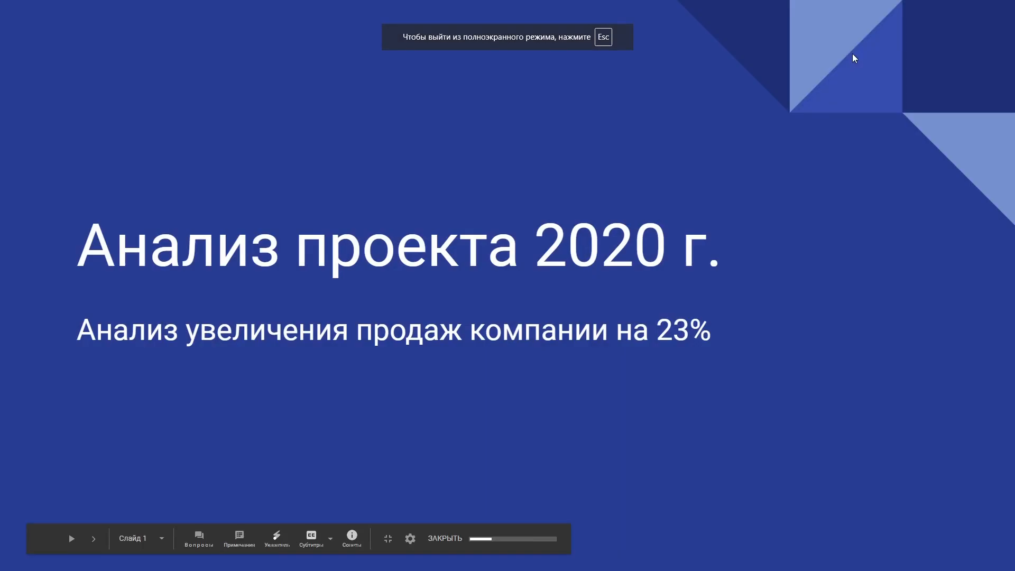
pyautogui.click(852, 54)
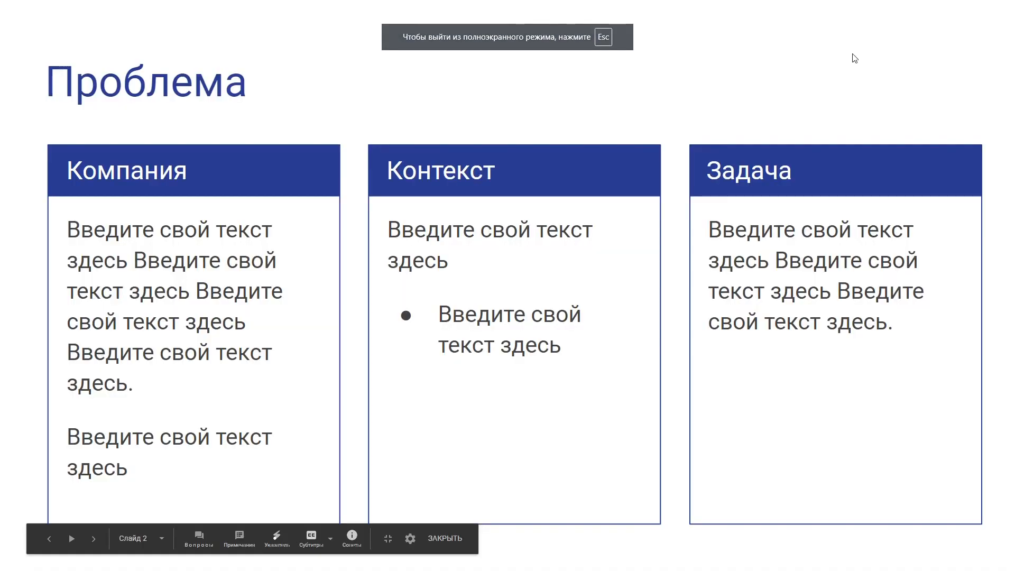
pyautogui.click(852, 54)
pyautogui.click(853, 55)
pyautogui.press('Left')
pyautogui.click(852, 55)
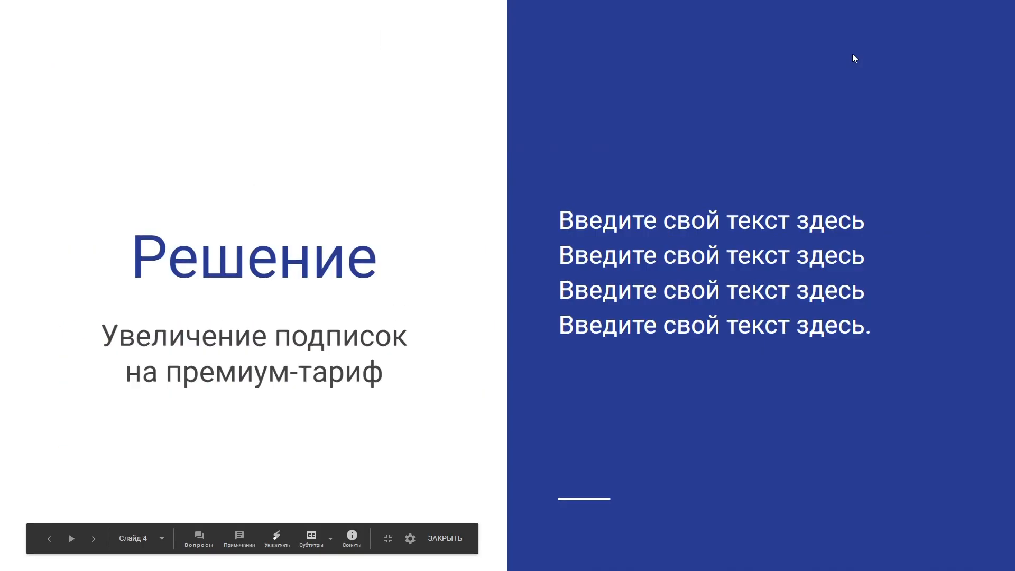
pyautogui.click(852, 53)
pyautogui.press('Escape')
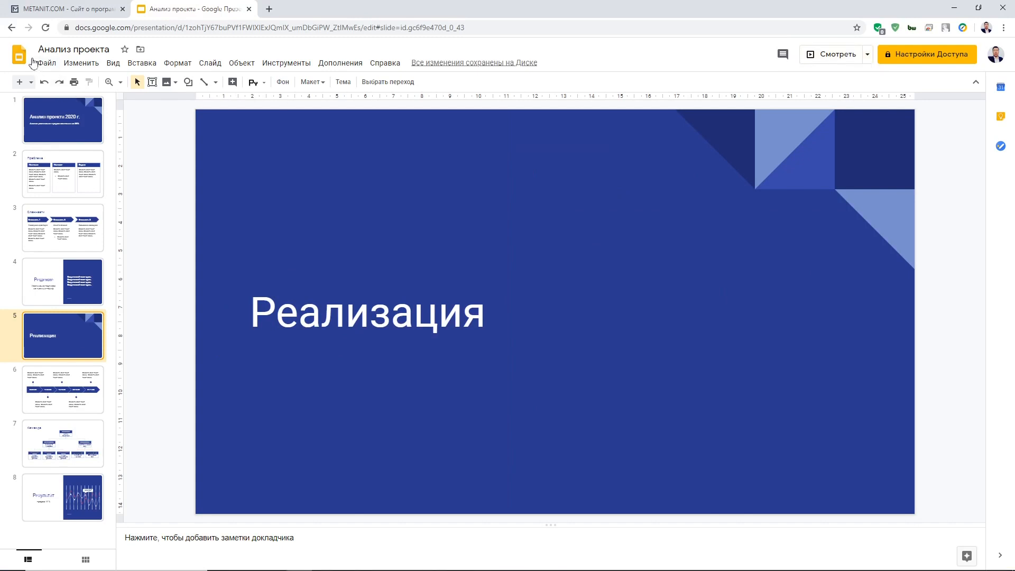
# Download the presentation as a Microsoft PowerPoint (.pptx) file named "Анализ проекта" into the Загрузки folder.
pyautogui.click(33, 63)
pyautogui.moveTo(127, 193)
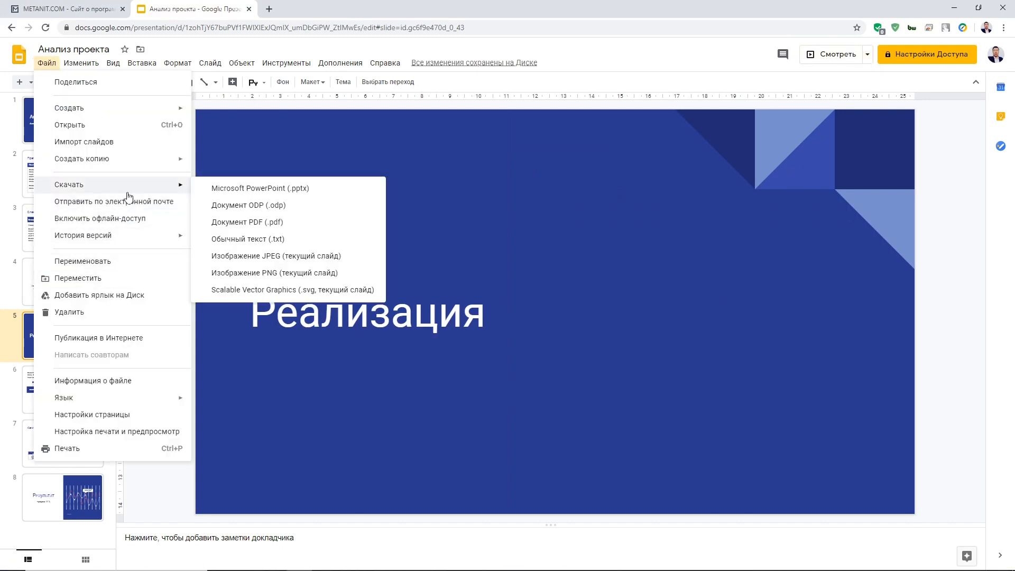
pyautogui.click(254, 190)
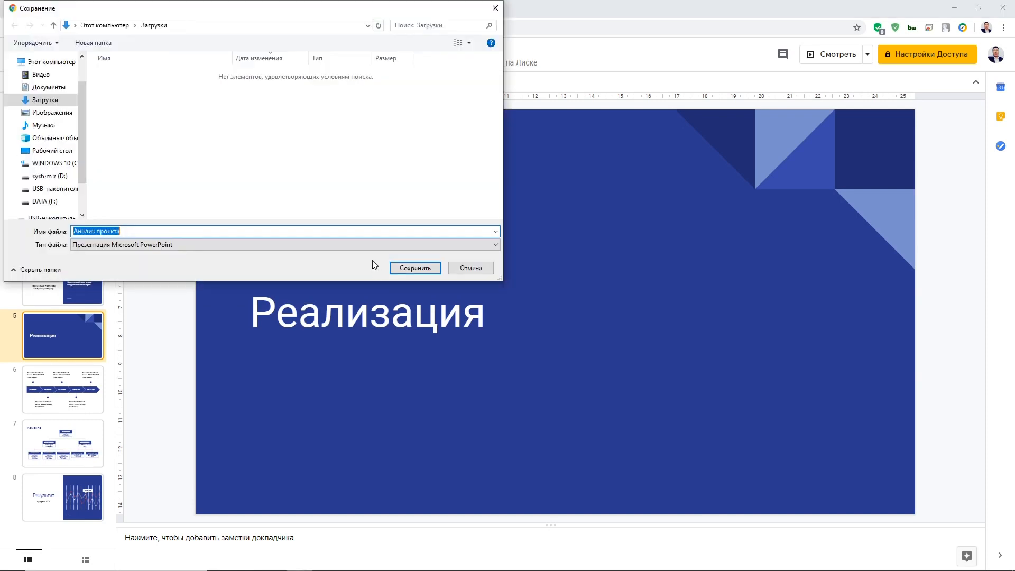
pyautogui.click(430, 268)
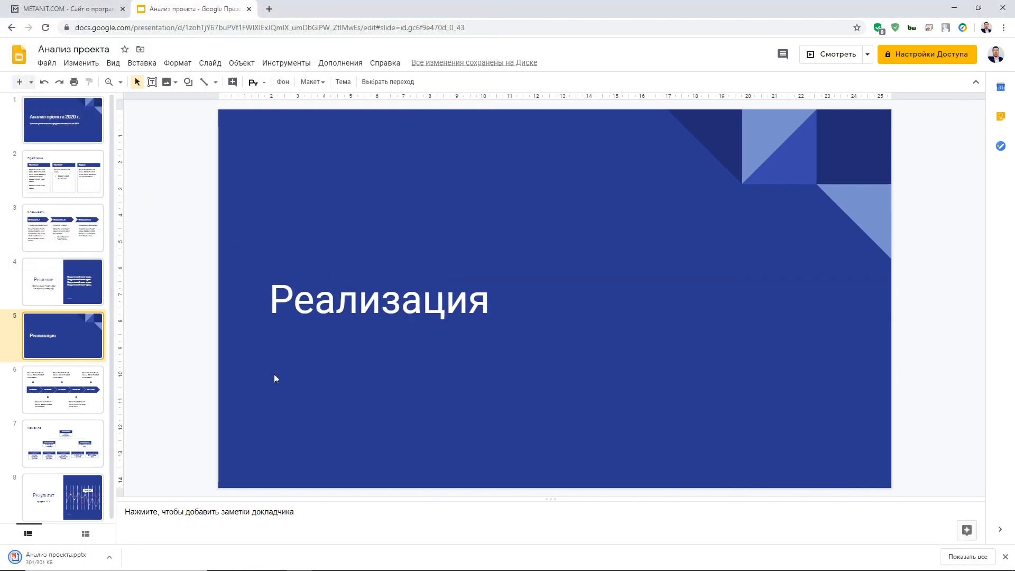
# Open the downloaded Анализ проекта.pptx in PowerPoint, skim its slides, and close it.
pyautogui.click(104, 560)
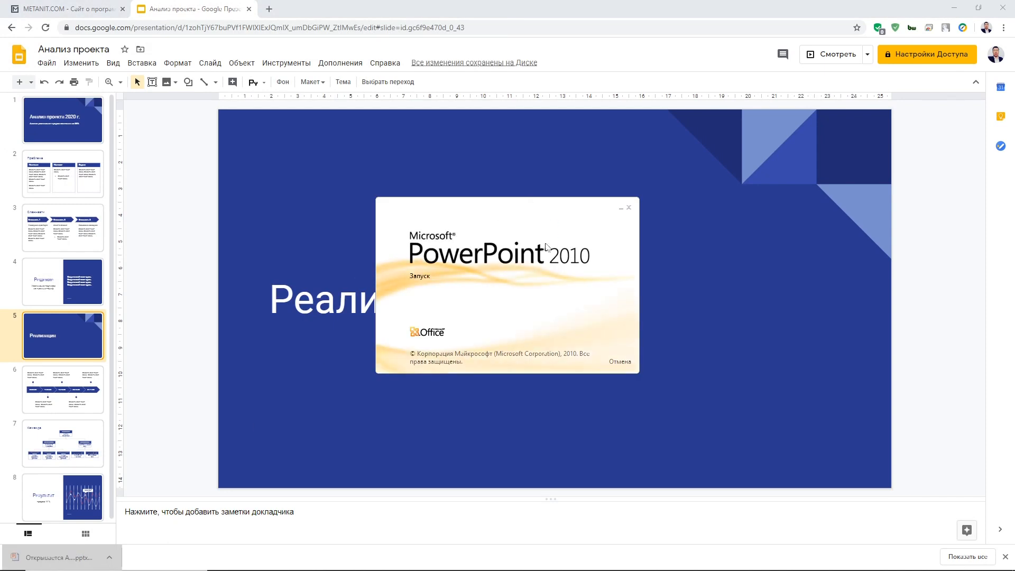
pyautogui.scroll(-5, 341, 211)
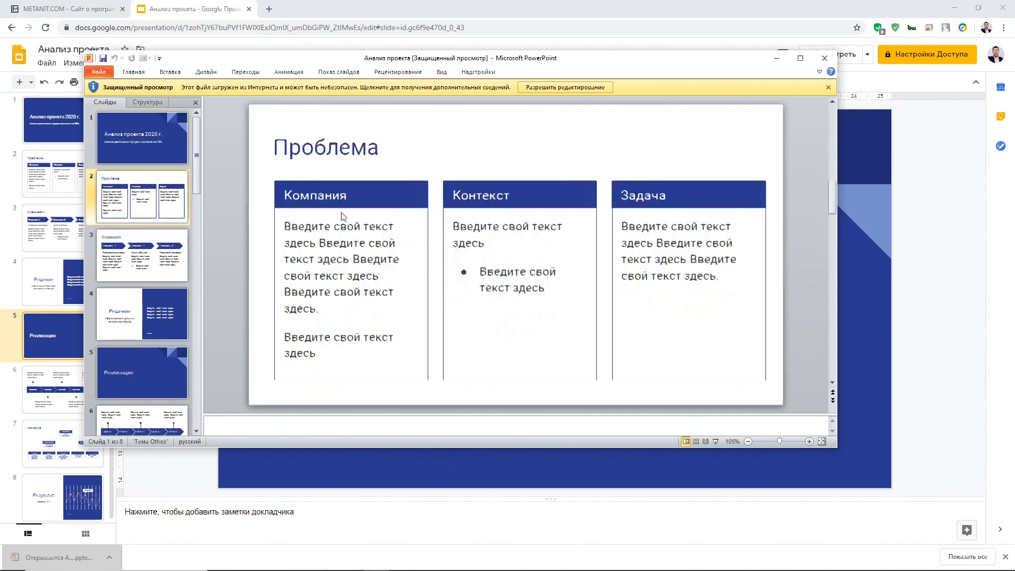
pyautogui.scroll(-2, 344, 216)
pyautogui.click(824, 58)
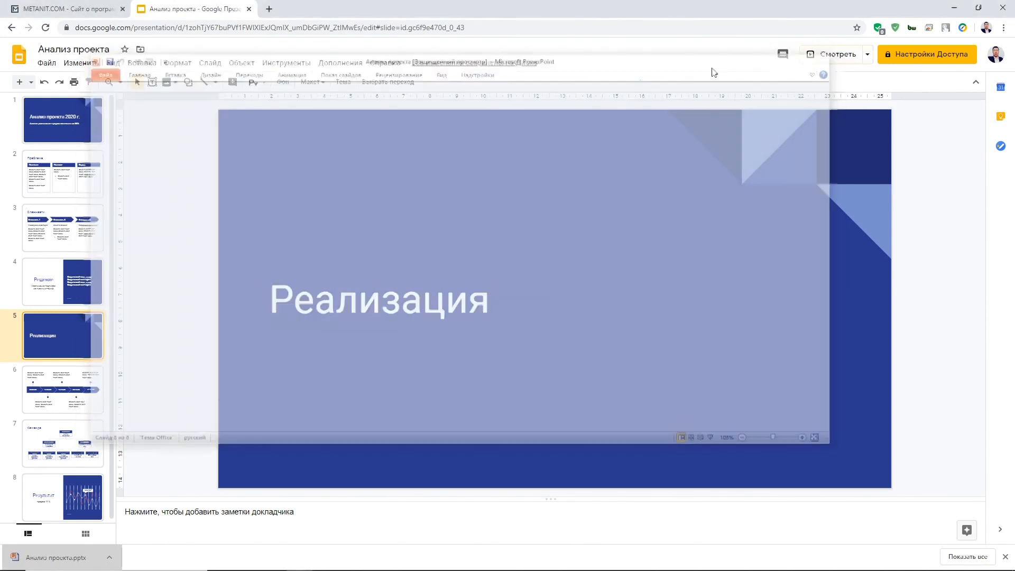
# Close the Google Slides and METANIT.COM tabs, restore the Chrome window to a smaller size, and close the browser.
pyautogui.click(144, 10)
pyautogui.click(119, 16)
pyautogui.click(122, 10)
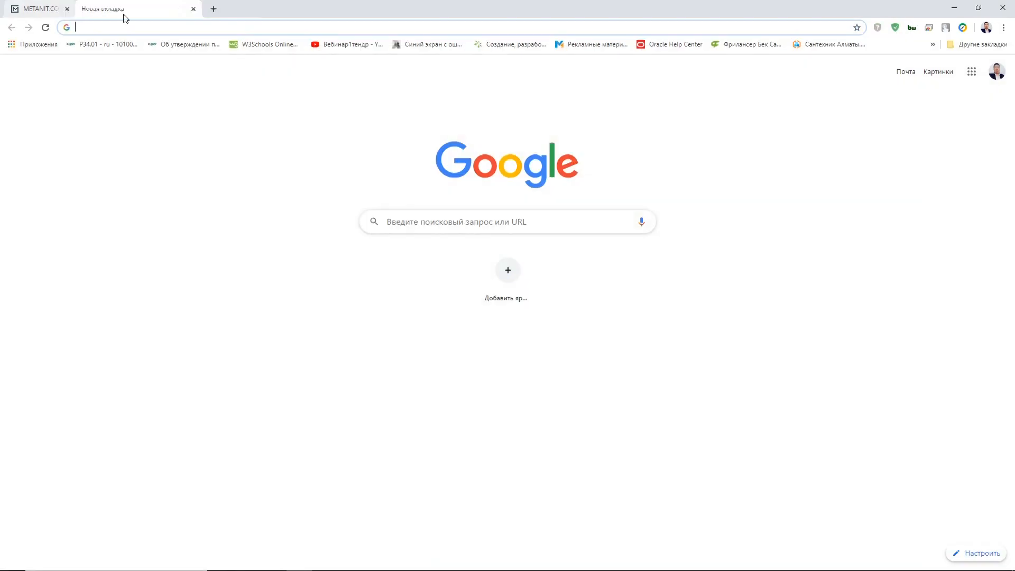
pyautogui.click(978, 8)
pyautogui.moveTo(823, 69); pyautogui.dragTo(843, 60)
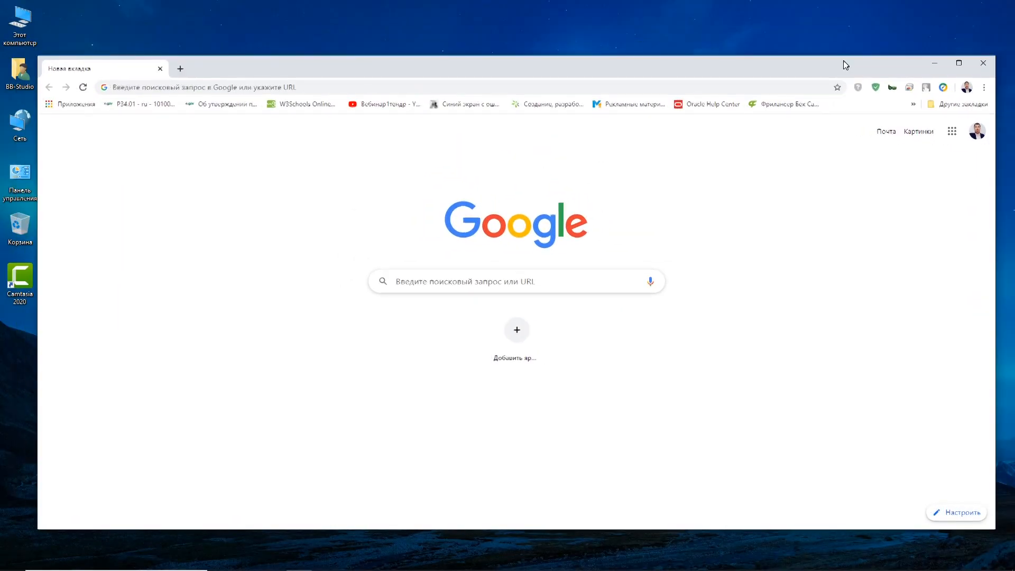
pyautogui.click(983, 63)
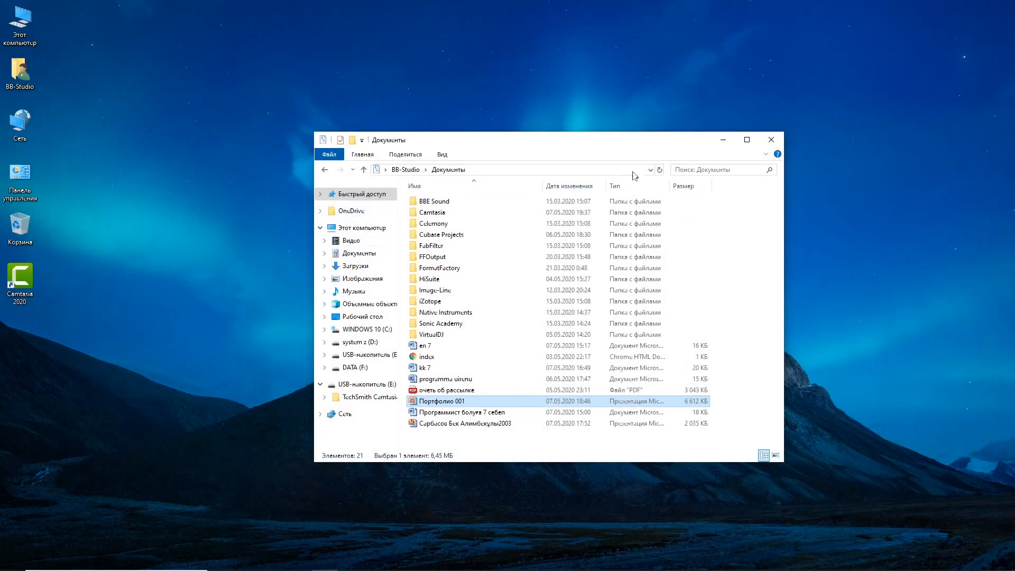
# Close the Документы folder window and refresh the desktop.
pyautogui.click(771, 140)
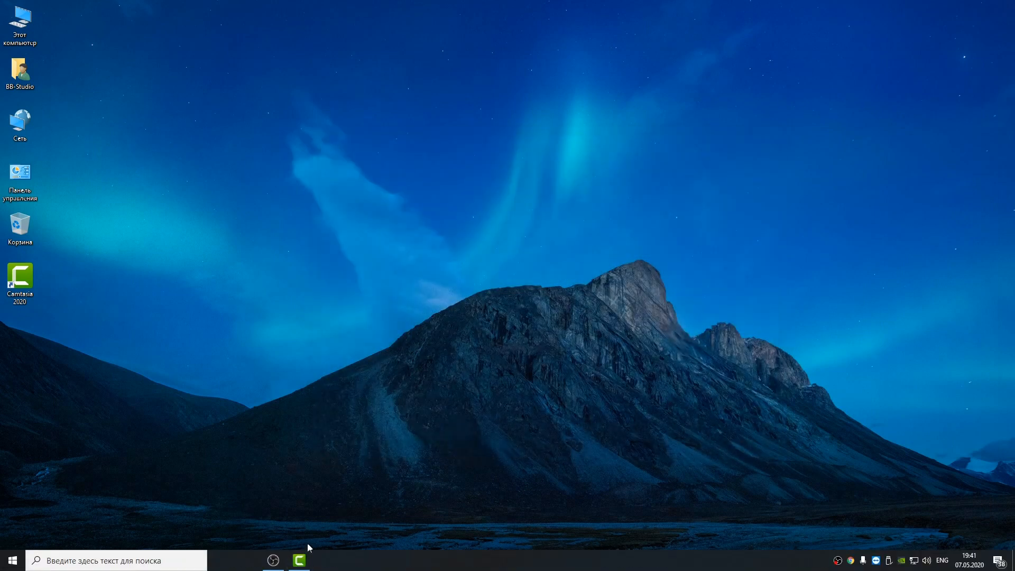
pyautogui.rightClick(195, 186)
pyautogui.click(212, 218)
# Open the Портфолио 001 presentation from the BB-Studio Документы folder in PowerPoint and close the folder window.
pyautogui.doubleClick(3, 67)
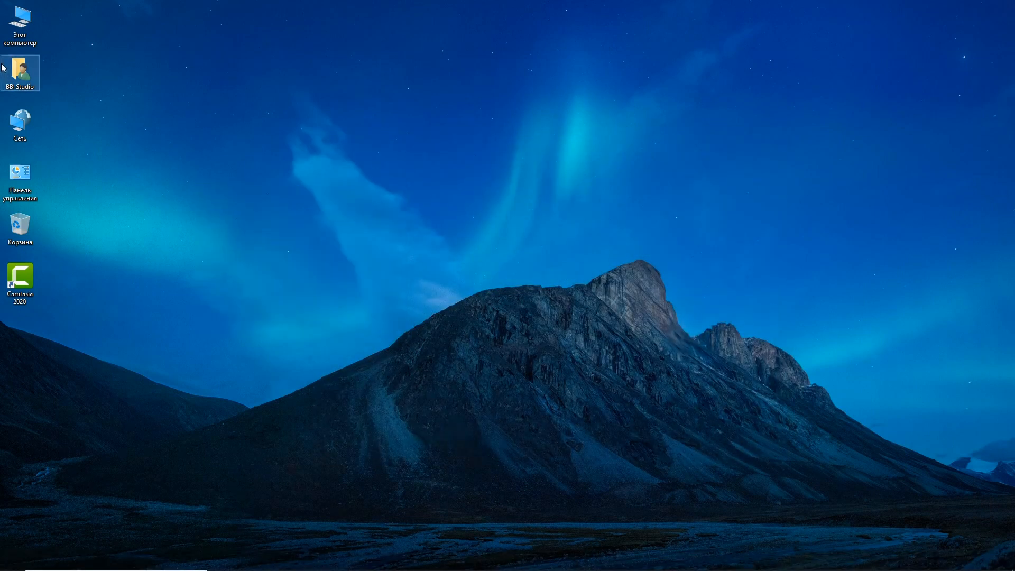
pyautogui.doubleClick(552, 206)
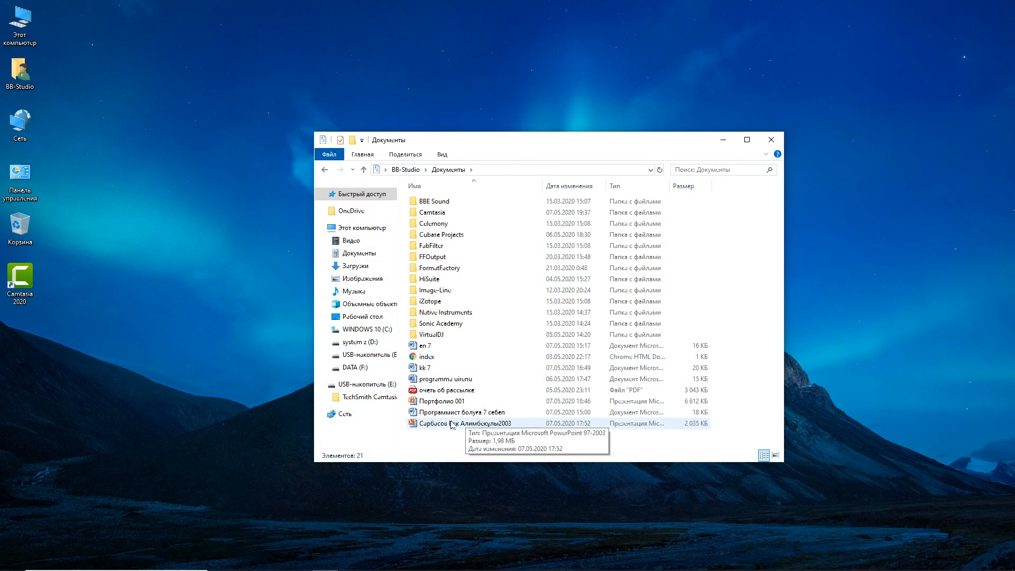
pyautogui.doubleClick(442, 401)
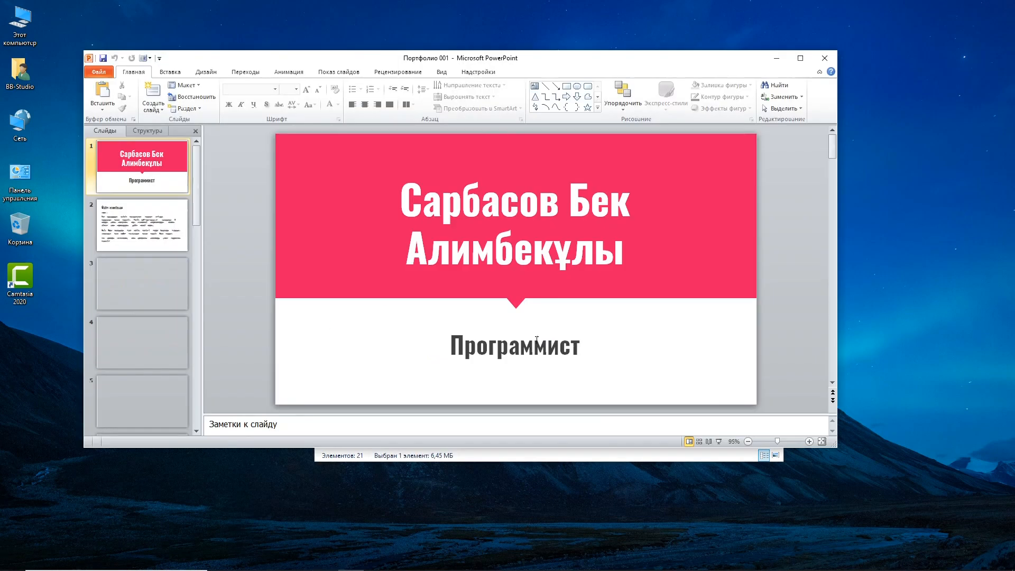
pyautogui.click(692, 459)
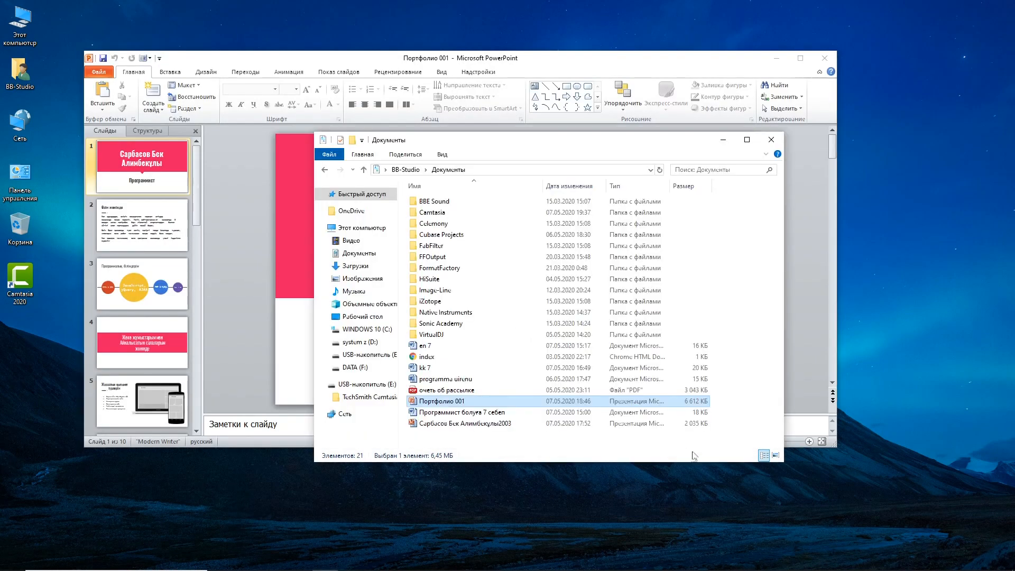
pyautogui.click(770, 138)
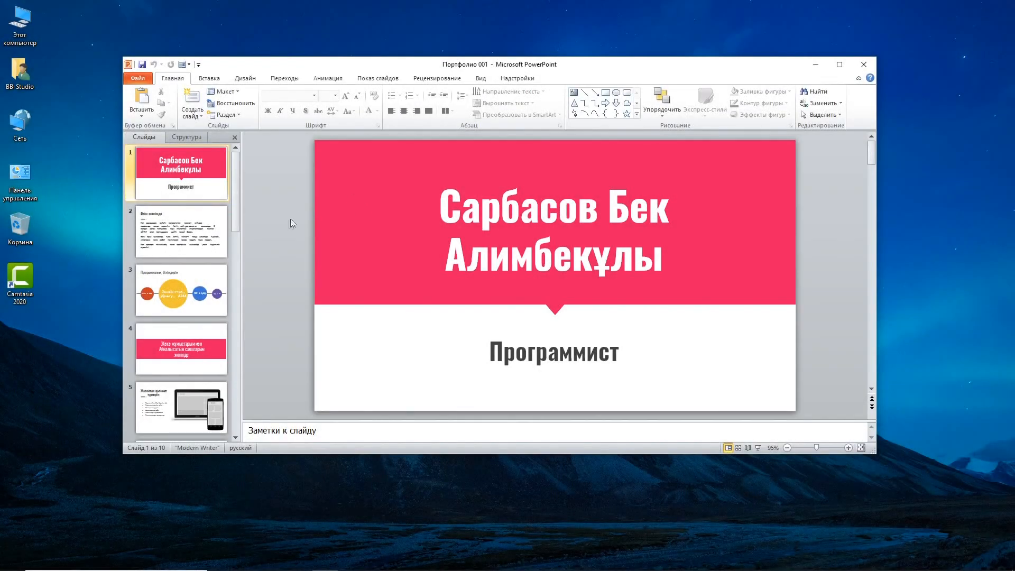
# Switch to Camtasia, open its recorder, and set it to capture Full Screen (1920x1080) with the microphone on.
pyautogui.click(299, 560)
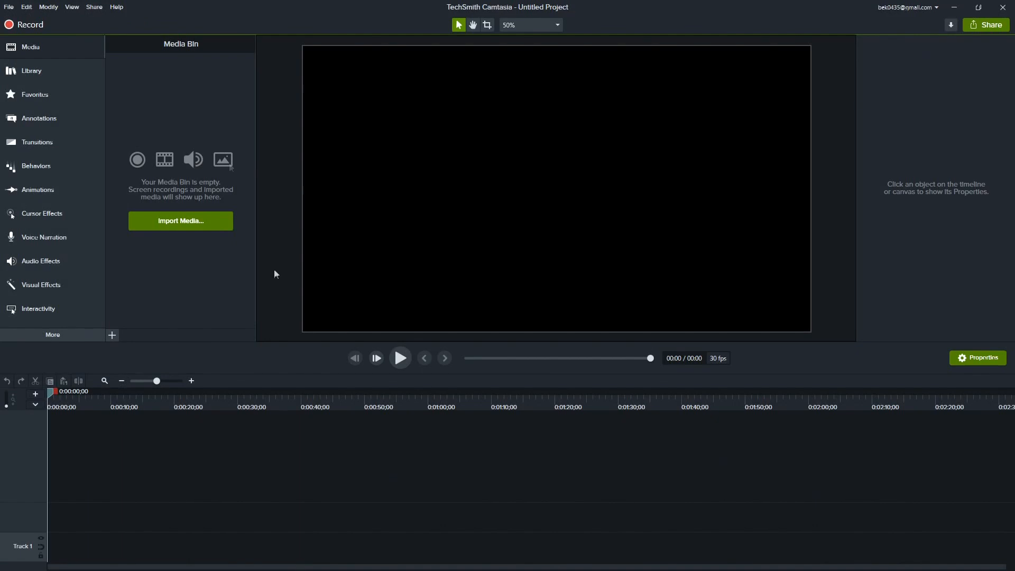
pyautogui.click(24, 28)
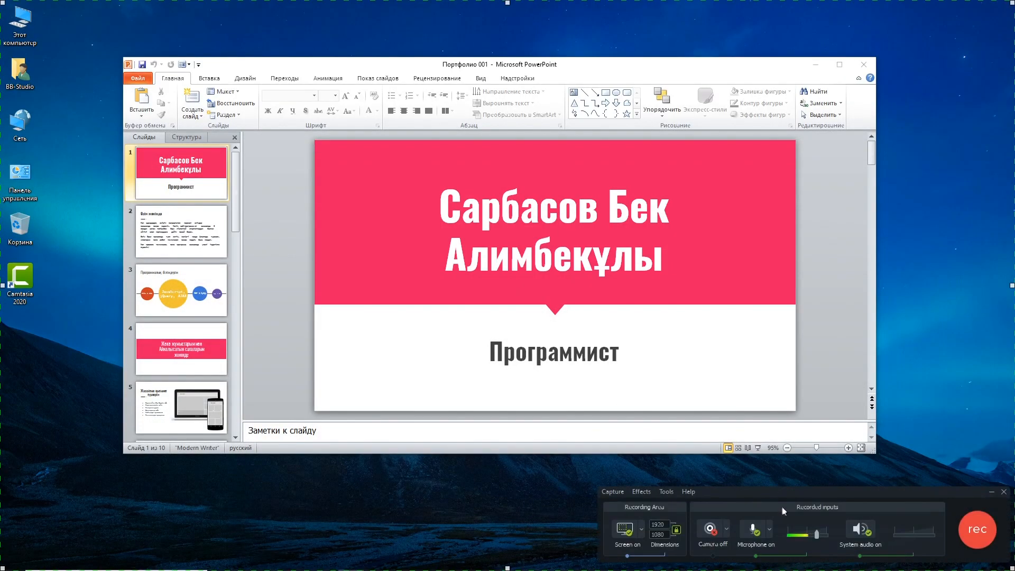
pyautogui.click(641, 530)
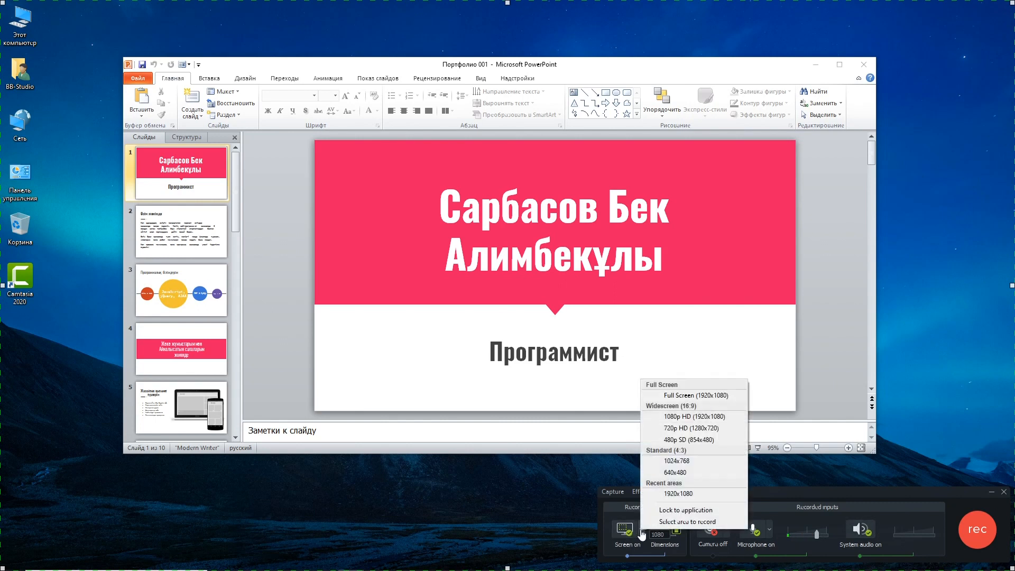
pyautogui.click(680, 402)
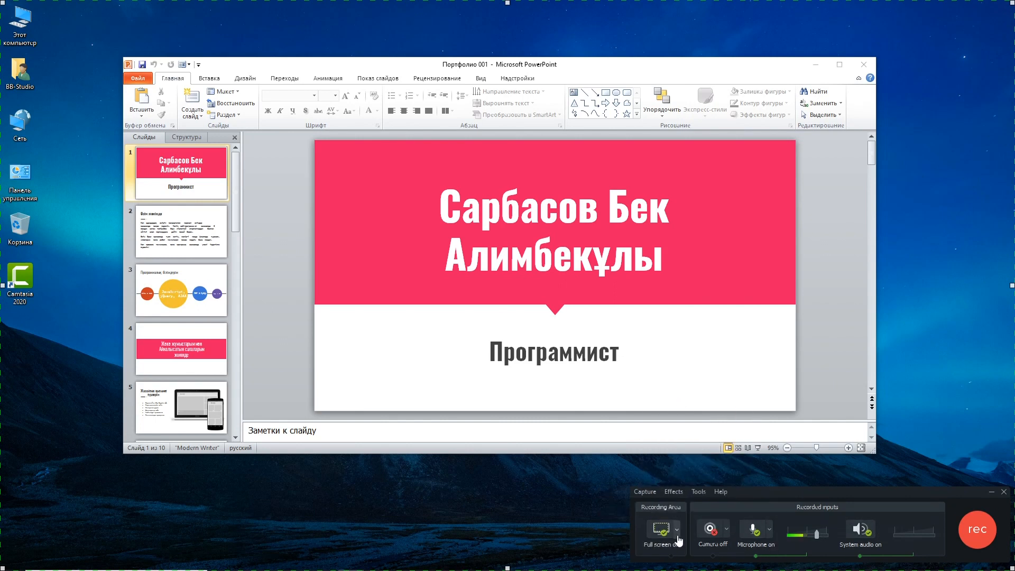
pyautogui.click(678, 537)
pyautogui.click(708, 400)
pyautogui.click(759, 536)
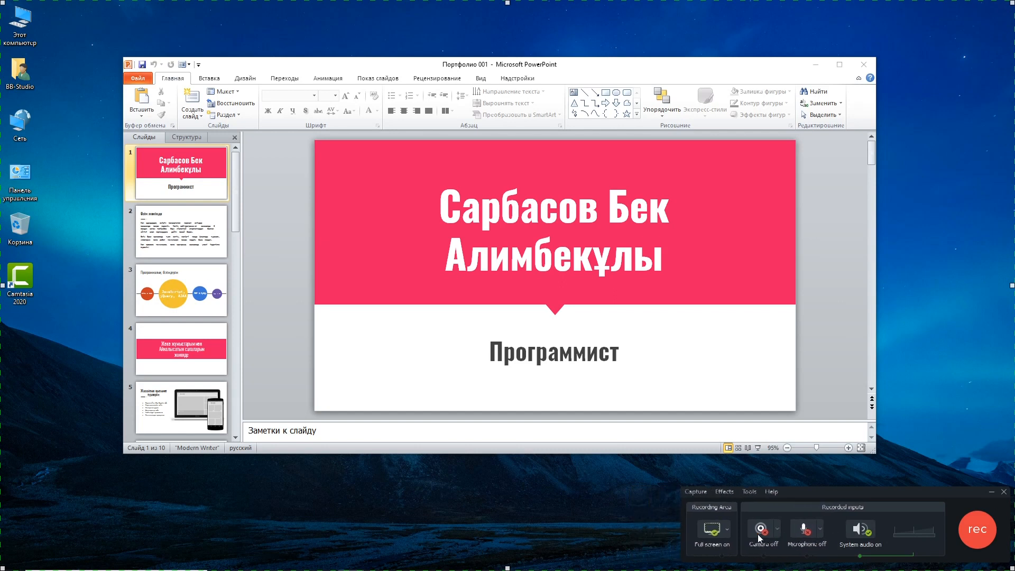
pyautogui.click(812, 536)
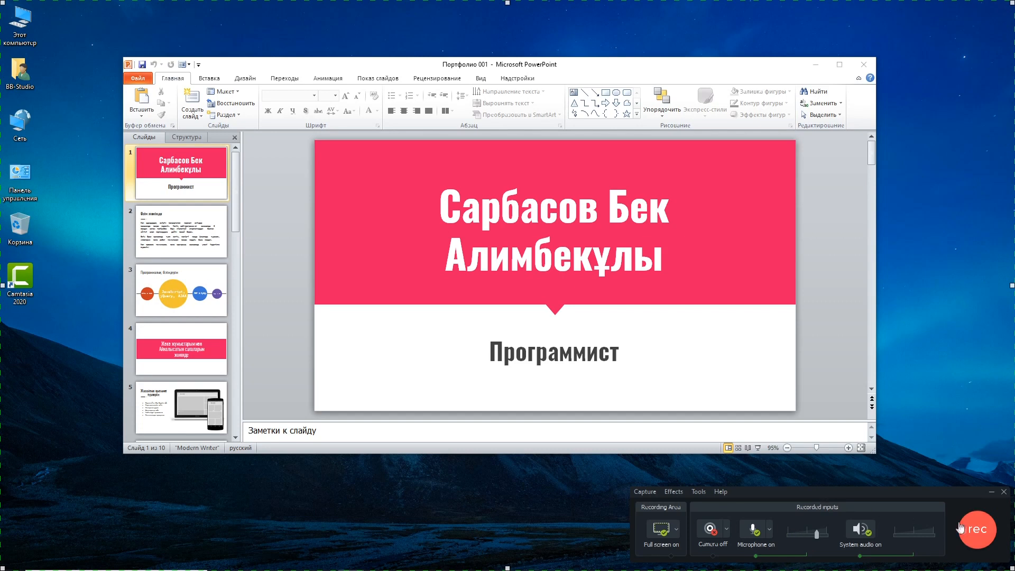
# Examine the recorder's shortcut keys for Record/Pause and Stop in the tools options, and close the options without saving.
pyautogui.click(698, 491)
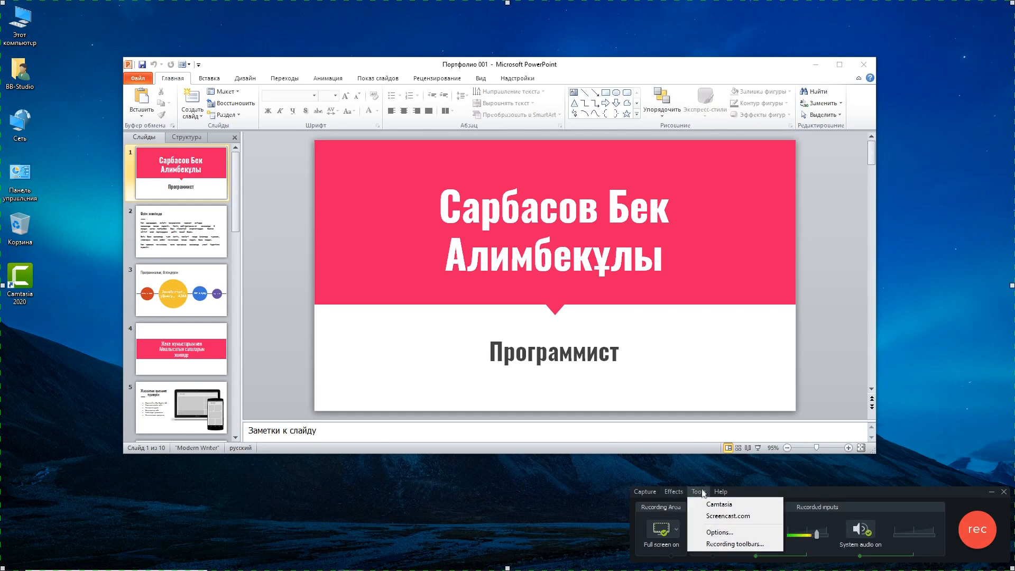
pyautogui.click(714, 533)
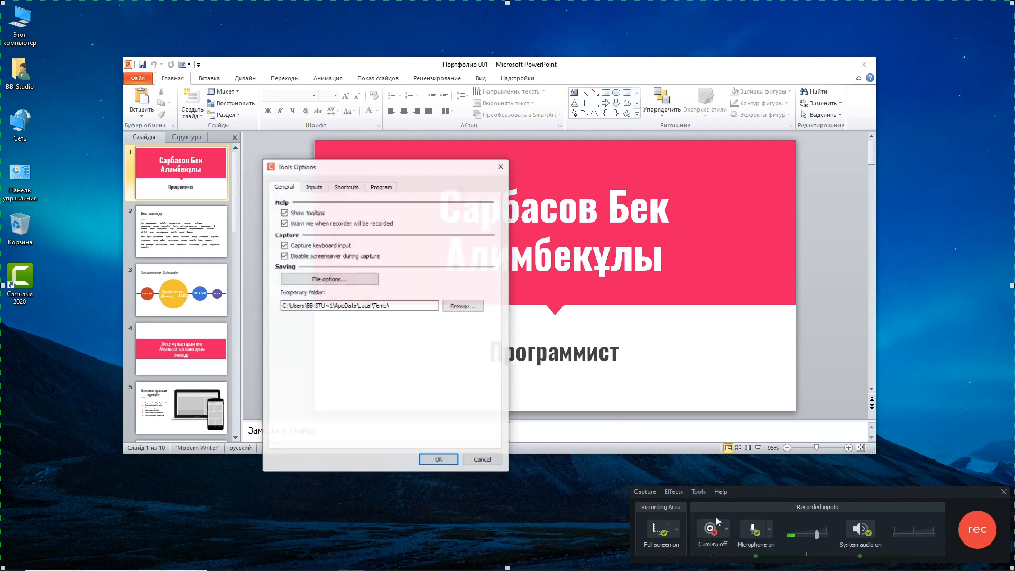
pyautogui.click(356, 189)
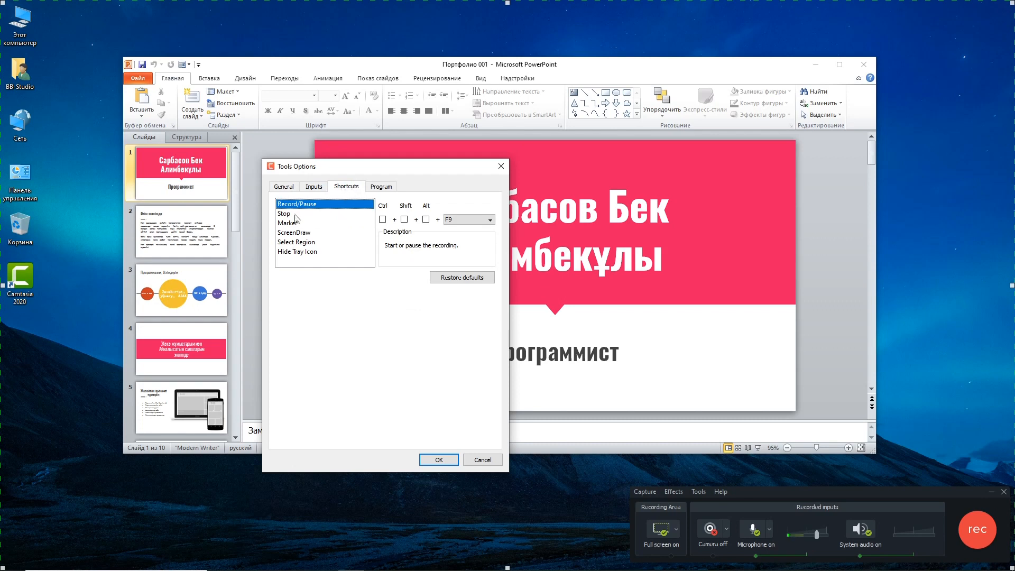
pyautogui.click(471, 218)
pyautogui.click(472, 219)
pyautogui.click(485, 219)
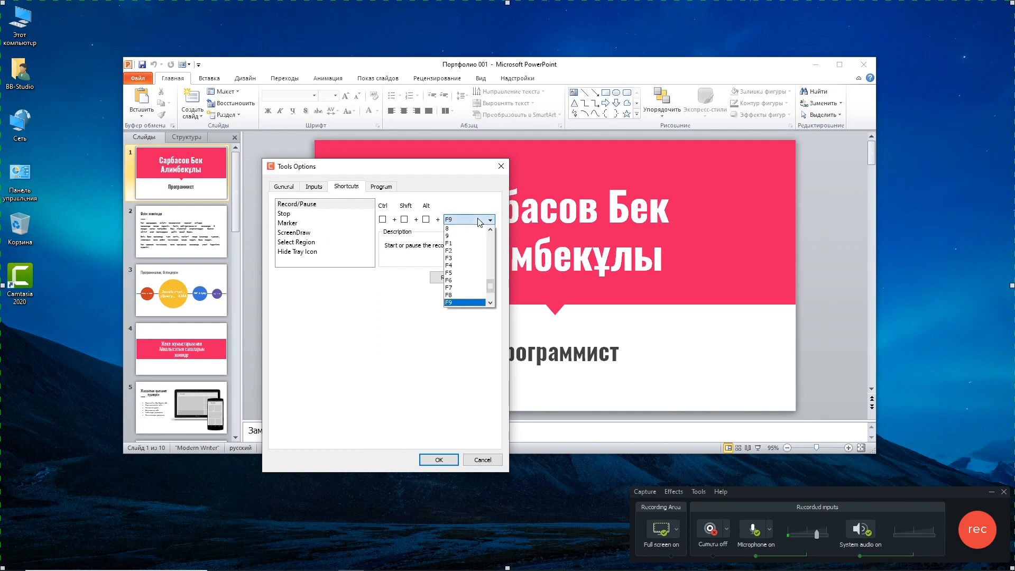
pyautogui.click(478, 220)
pyautogui.click(478, 220)
pyautogui.click(477, 220)
pyautogui.click(285, 213)
pyautogui.click(464, 219)
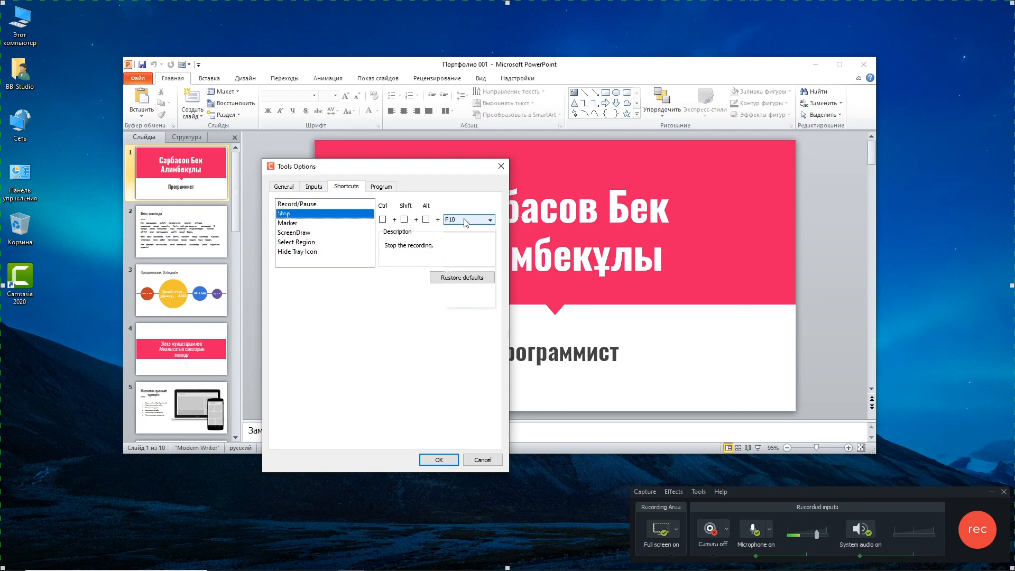
pyautogui.click(464, 219)
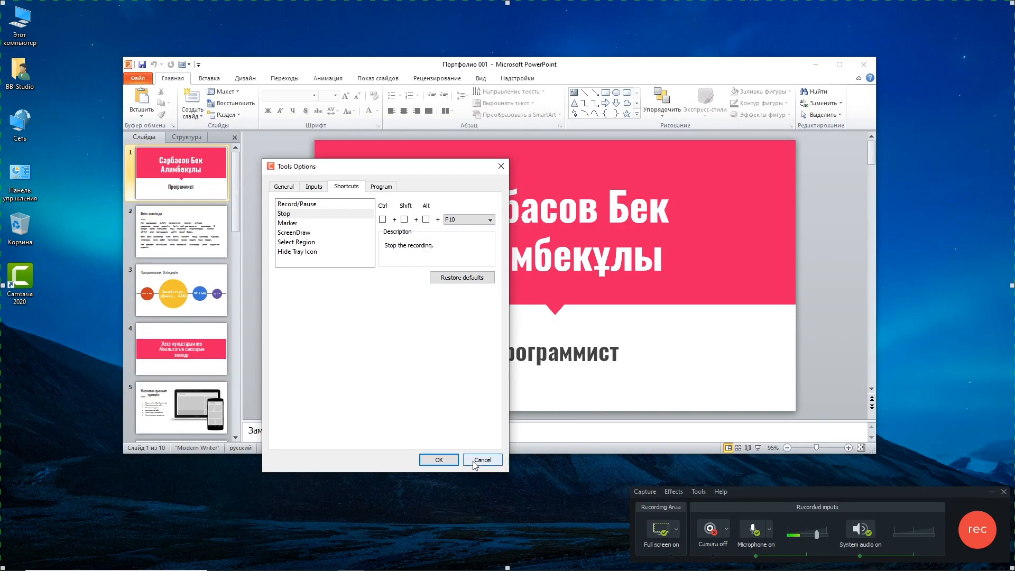
pyautogui.click(474, 464)
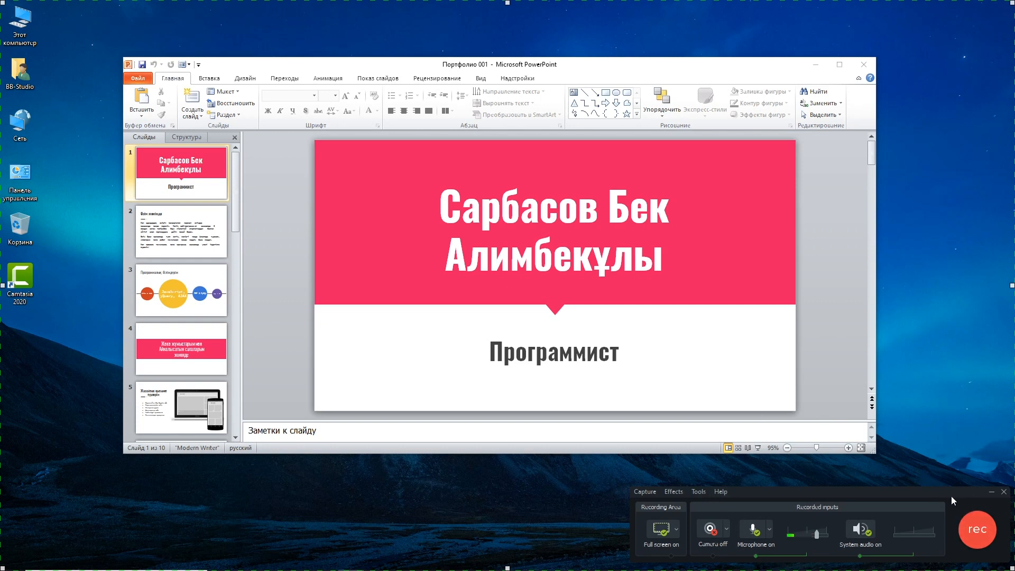
# Start the screen recording and launch the slide show of the Портфолио 001 presentation.
pyautogui.click(976, 529)
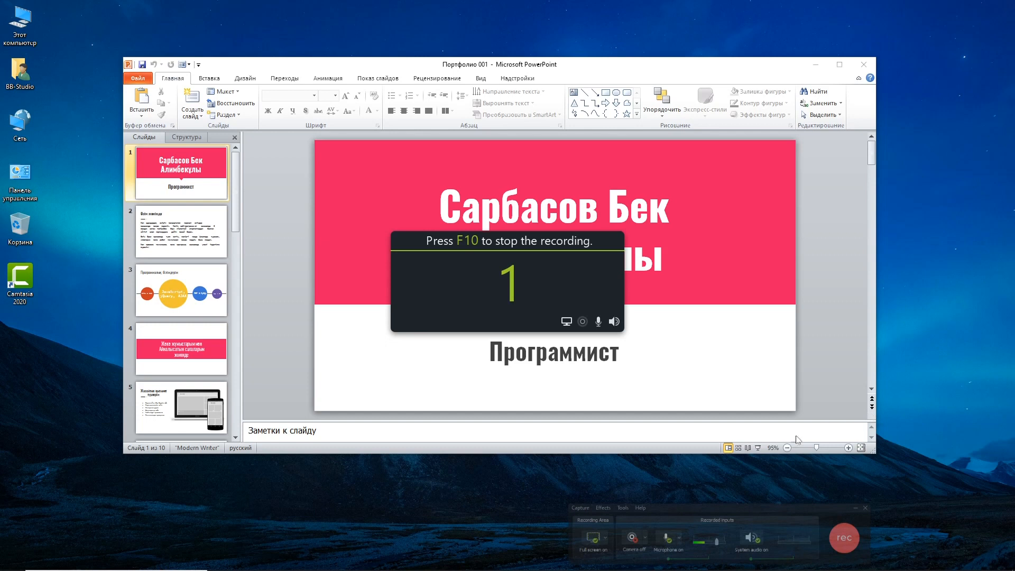
pyautogui.click(758, 448)
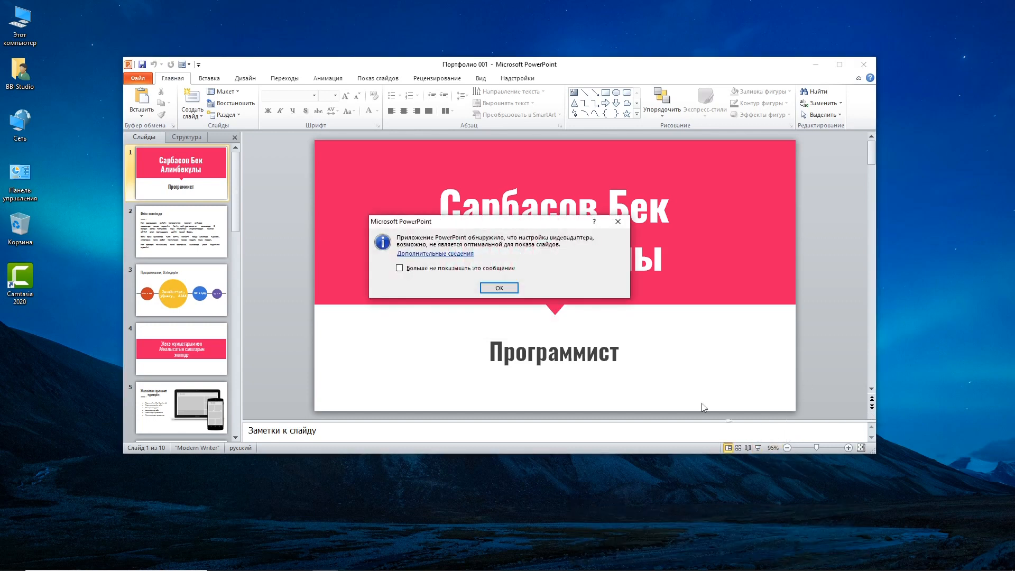
# Dismiss the video adapter notice and present the portfolio slideshow from the title slide through to its end.
pyautogui.click(498, 289)
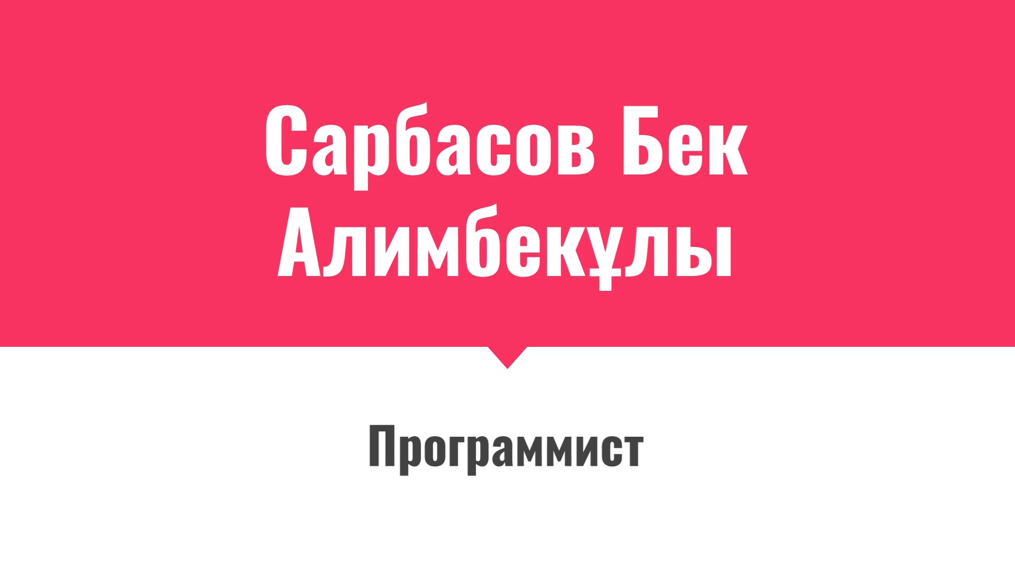
pyautogui.press('Right')
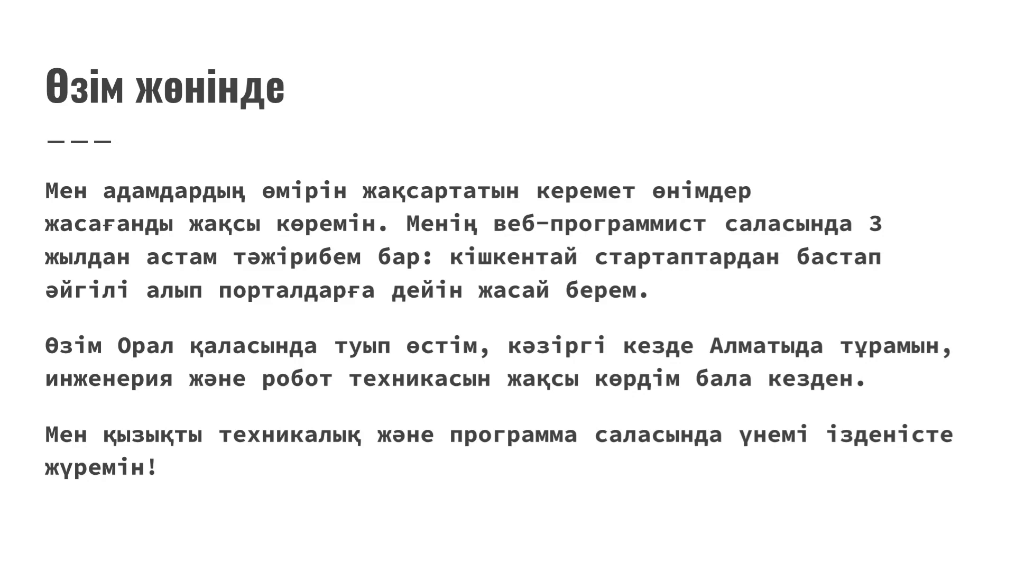
pyautogui.press('Right')
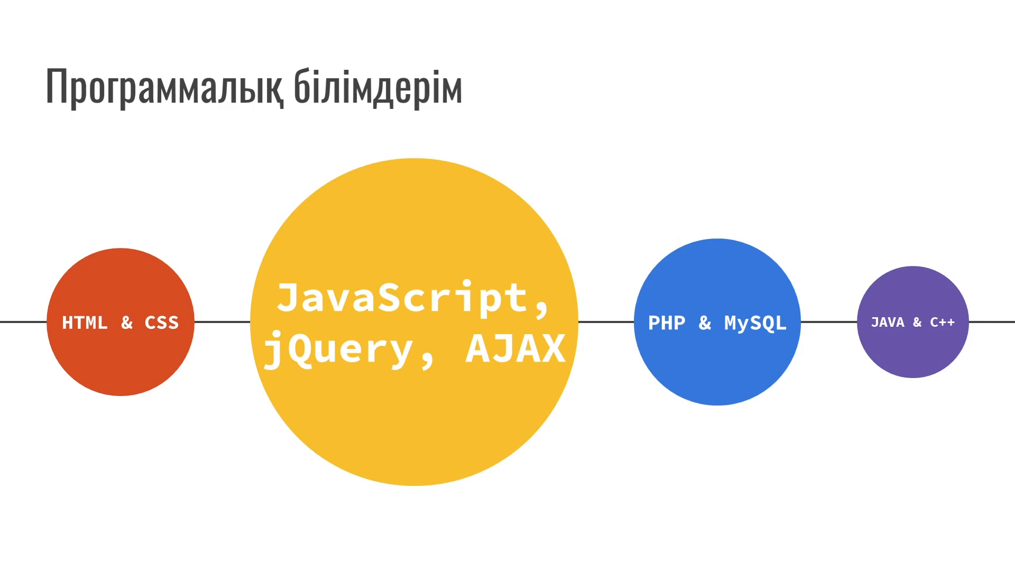
pyautogui.press('Right')
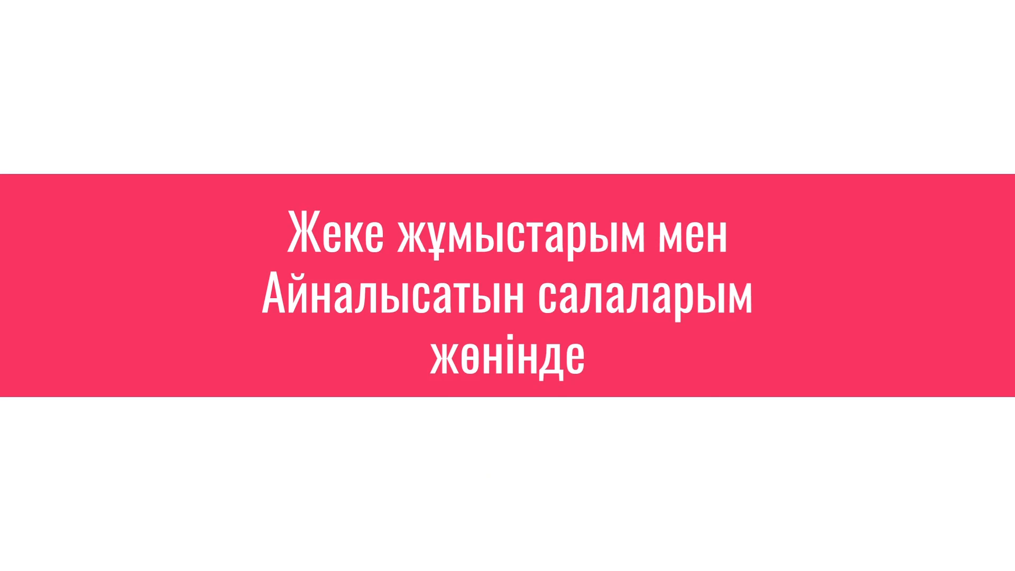
pyautogui.press('Right')
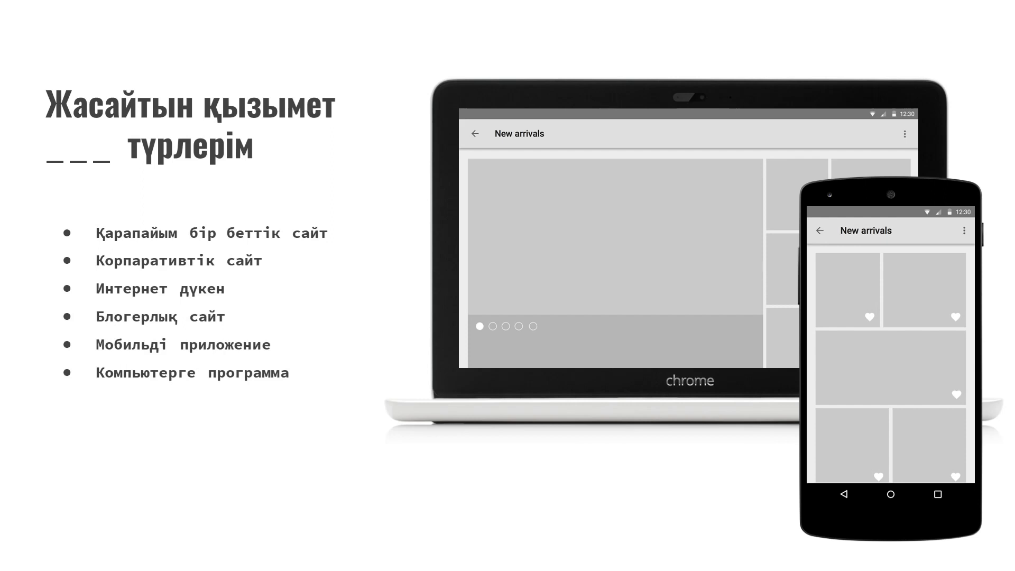
pyautogui.press('Right')
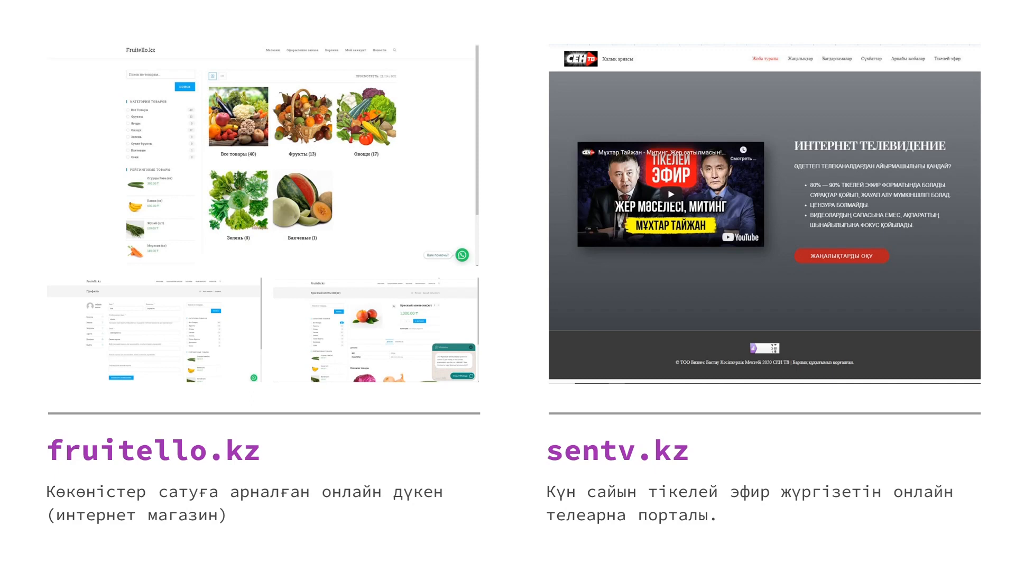
pyautogui.press('Right')
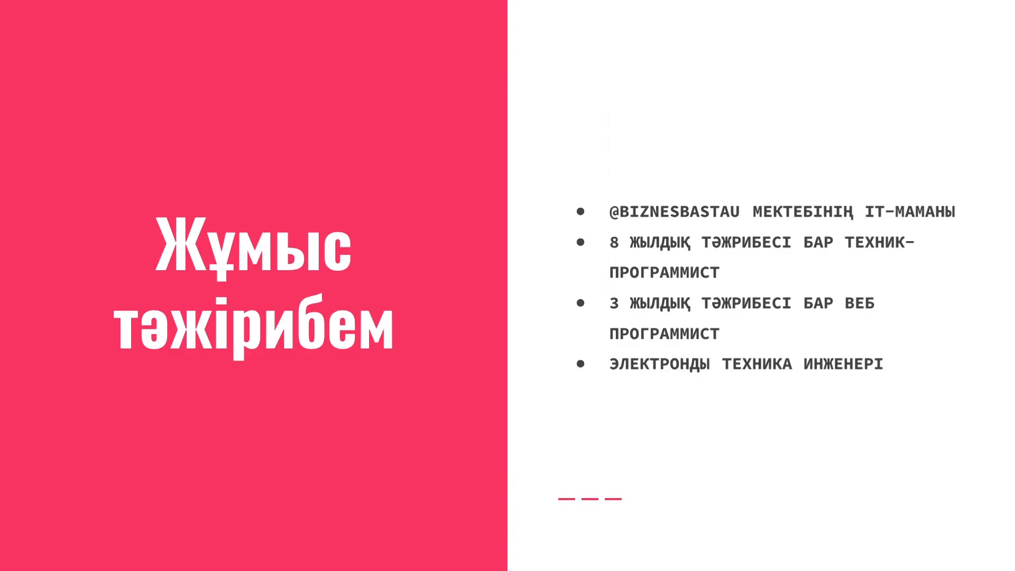
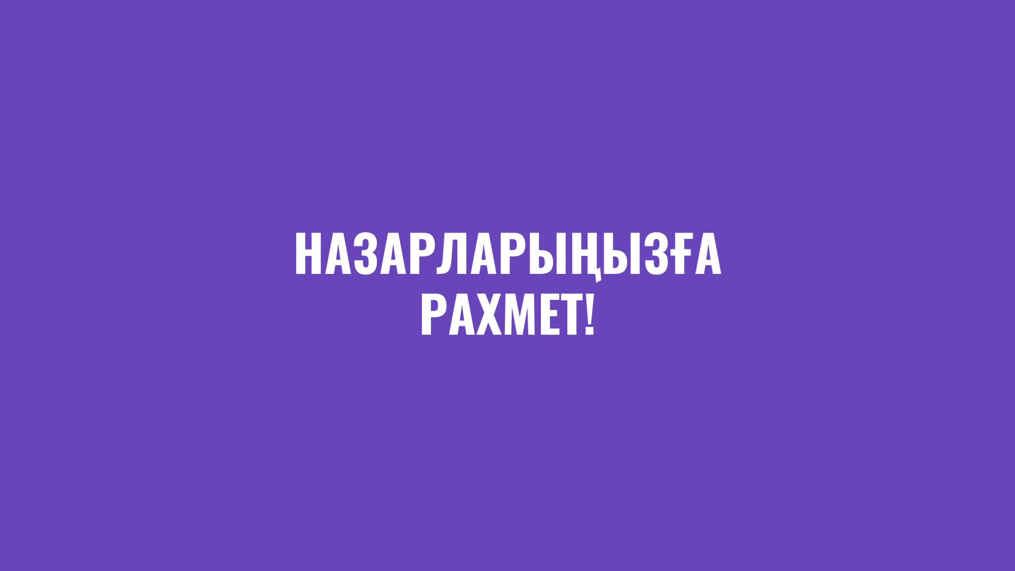
pyautogui.press('Right')
pyautogui.press('Right')
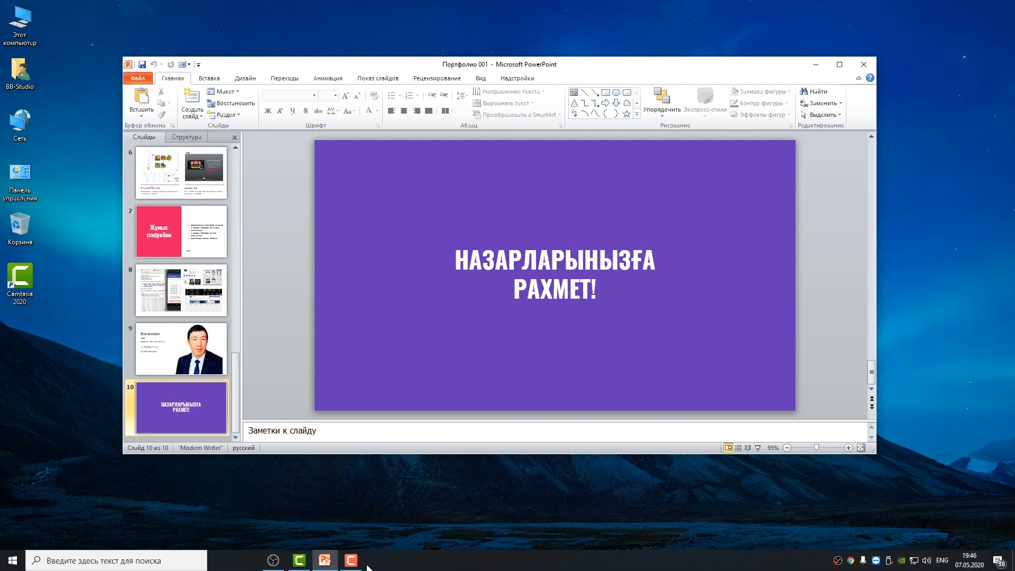
# Switch to the Camtasia recorder and stop the screen recording.
pyautogui.click(351, 561)
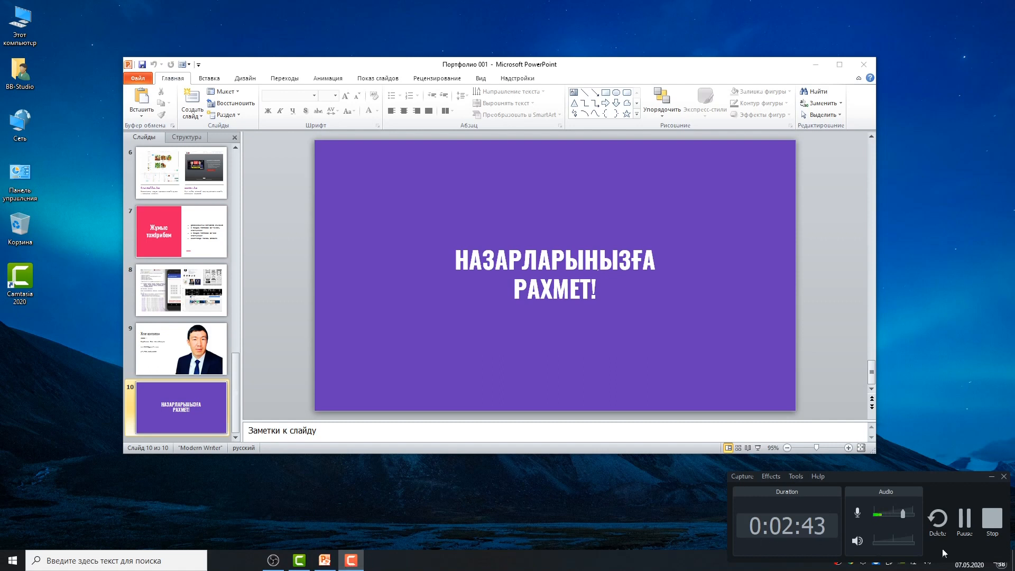
pyautogui.click(992, 518)
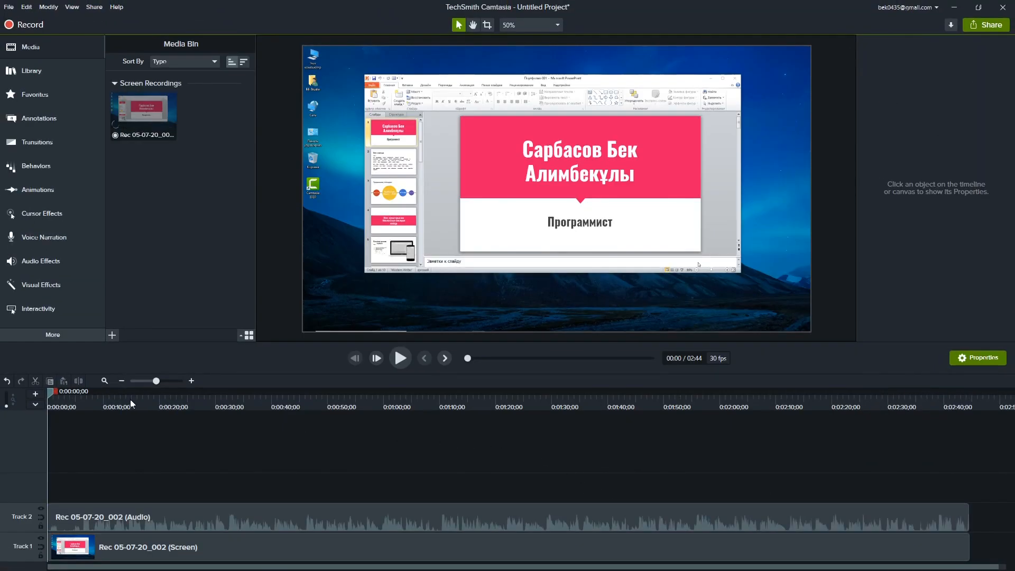
# Play back the new recording from its start, skipping ahead through the slides, to find a section that needs cutting.
pyautogui.press('space')
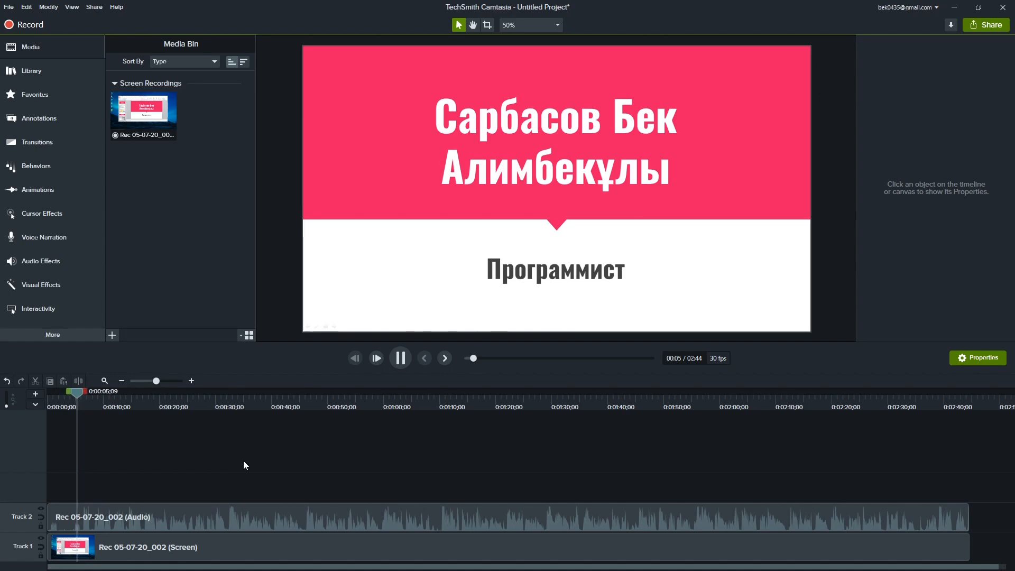
pyautogui.press('space')
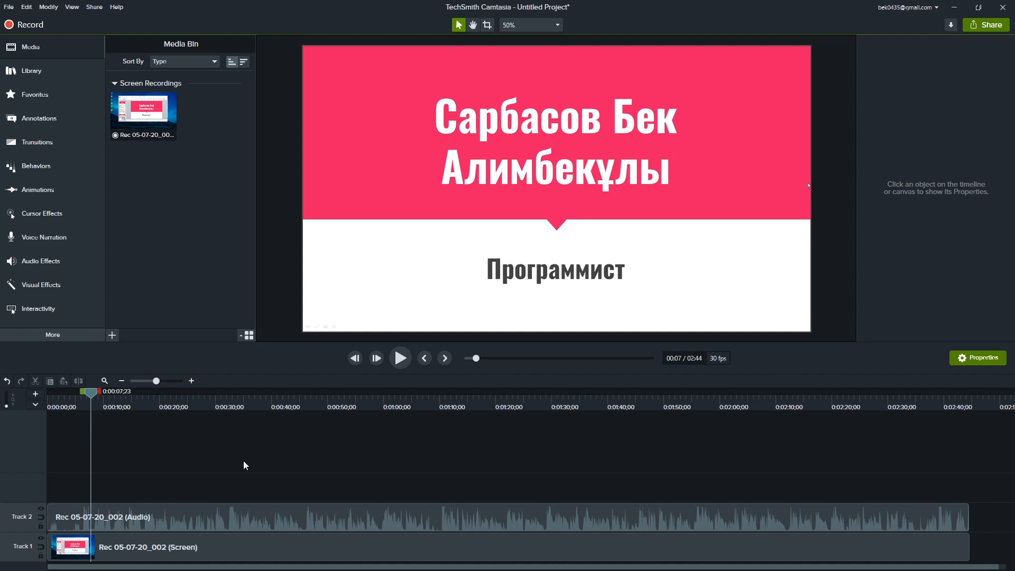
pyautogui.press('space')
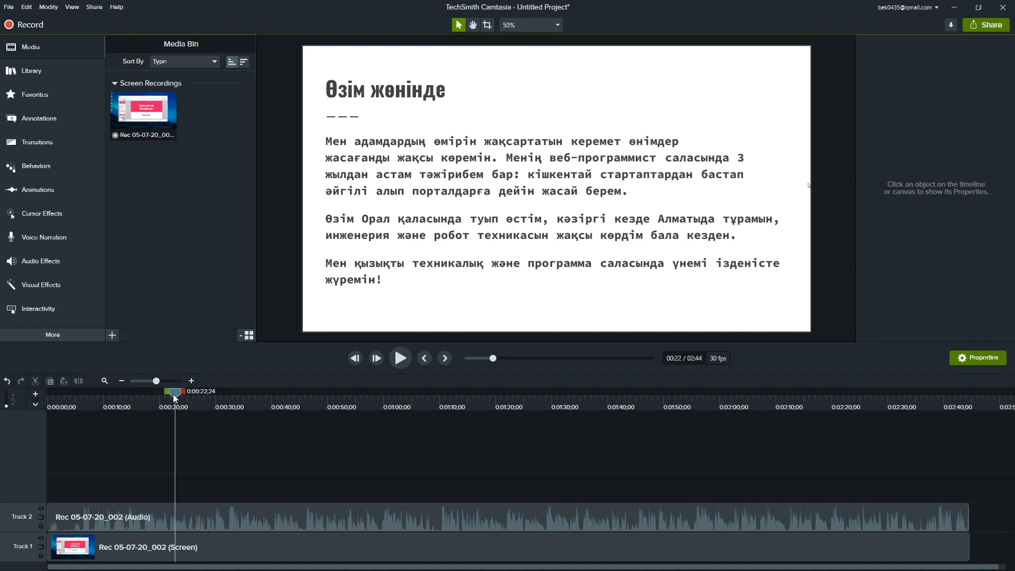
pyautogui.moveTo(172, 394); pyautogui.dragTo(219, 398)
pyautogui.press('space')
pyautogui.press('space')
pyautogui.moveTo(228, 392); pyautogui.dragTo(392, 402)
pyautogui.press('space')
pyautogui.press('space')
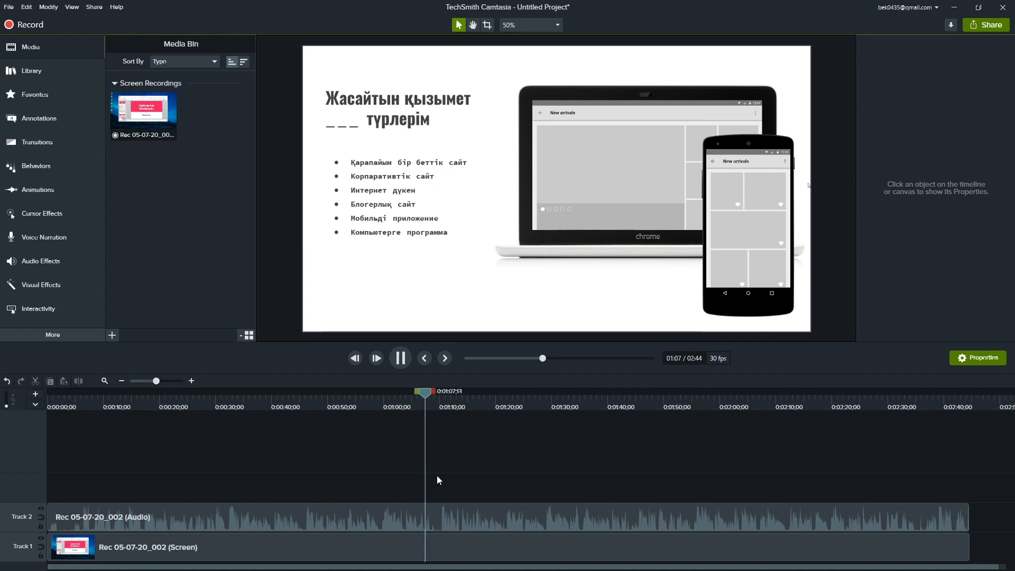
pyautogui.press('space')
# Split the audio and screen clips together at 0:01:03;18, where the services slide starts.
pyautogui.moveTo(428, 479)
pyautogui.mouseDown()
pyautogui.moveTo(446, 566)
pyautogui.moveTo(432, 566)
pyautogui.moveTo(422, 486)
pyautogui.mouseUp()
pyautogui.click(409, 404)
pyautogui.press('space')
pyautogui.click(397, 402)
pyautogui.press('space')
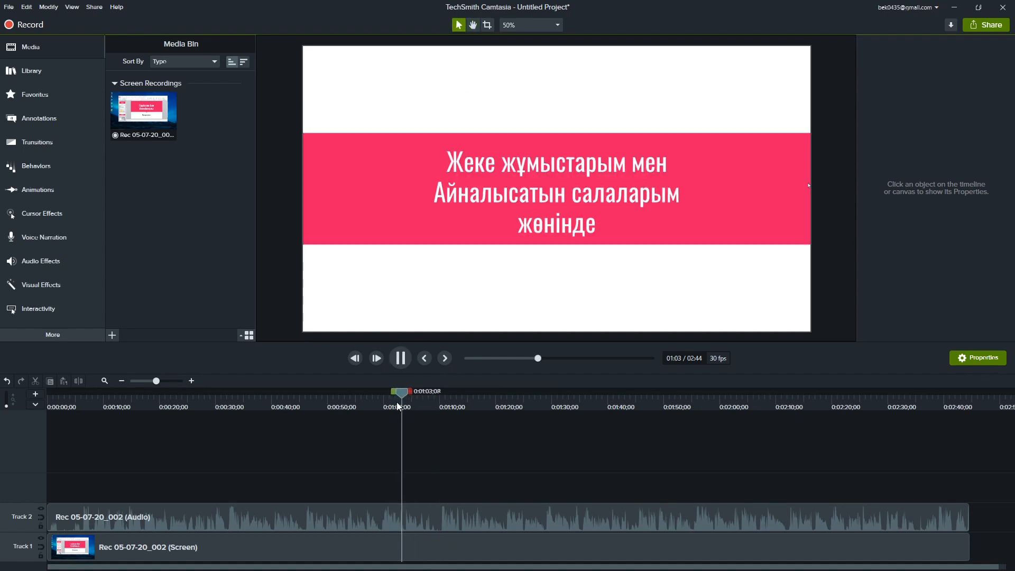
pyautogui.press('space')
pyautogui.moveTo(419, 442); pyautogui.dragTo(414, 549)
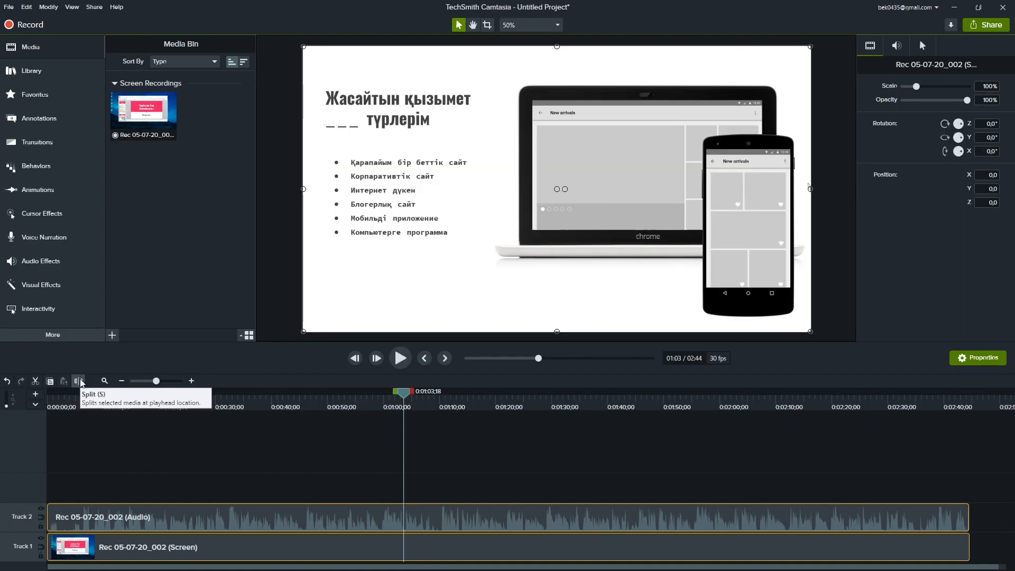
pyautogui.press('s')
# Find the end of the unwanted section on the services slide and split both clips at 0:01:10;13.
pyautogui.moveTo(438, 483); pyautogui.dragTo(428, 554)
pyautogui.press('space')
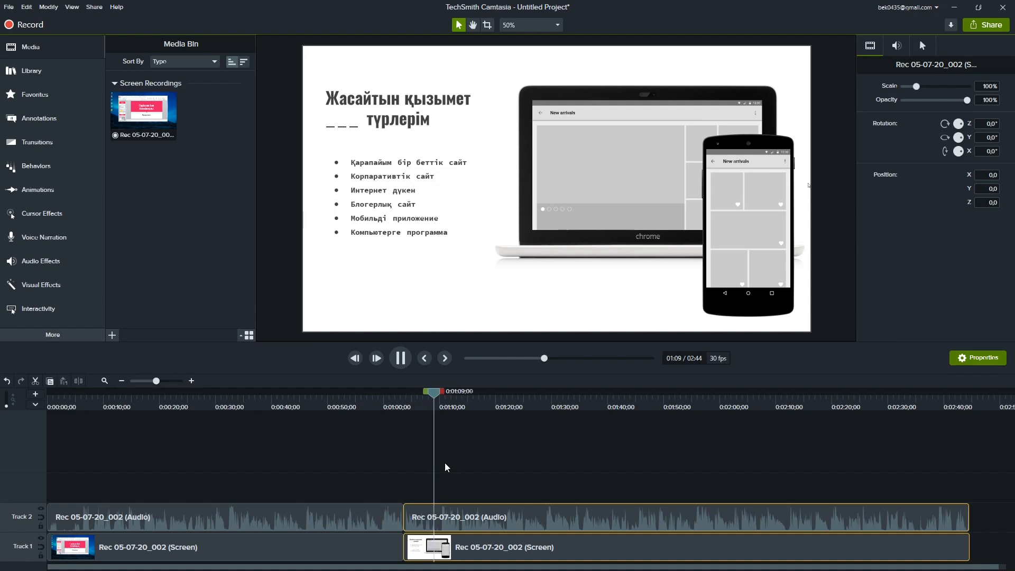
pyautogui.press('space')
pyautogui.moveTo(446, 400); pyautogui.dragTo(443, 400)
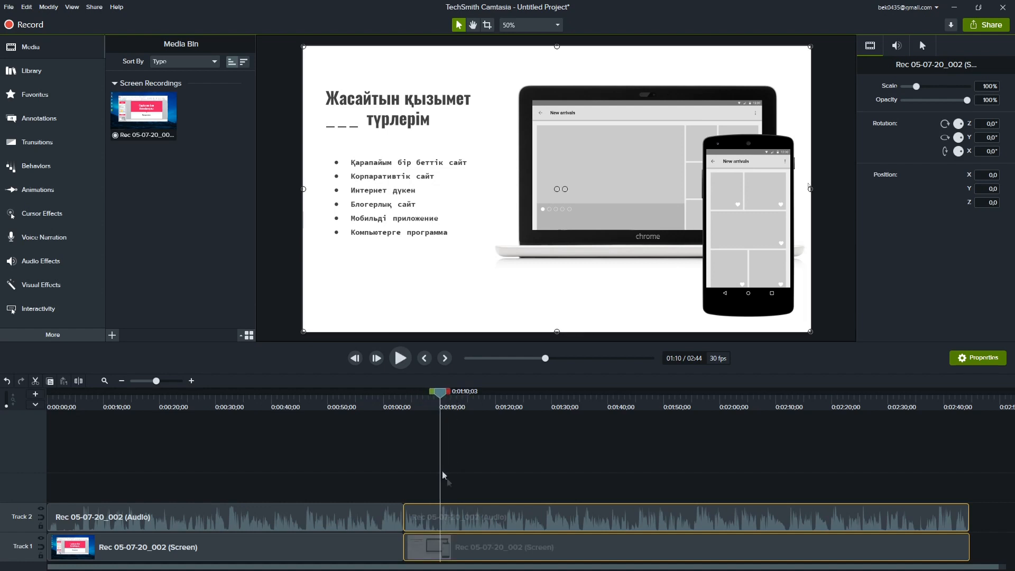
pyautogui.click(191, 381)
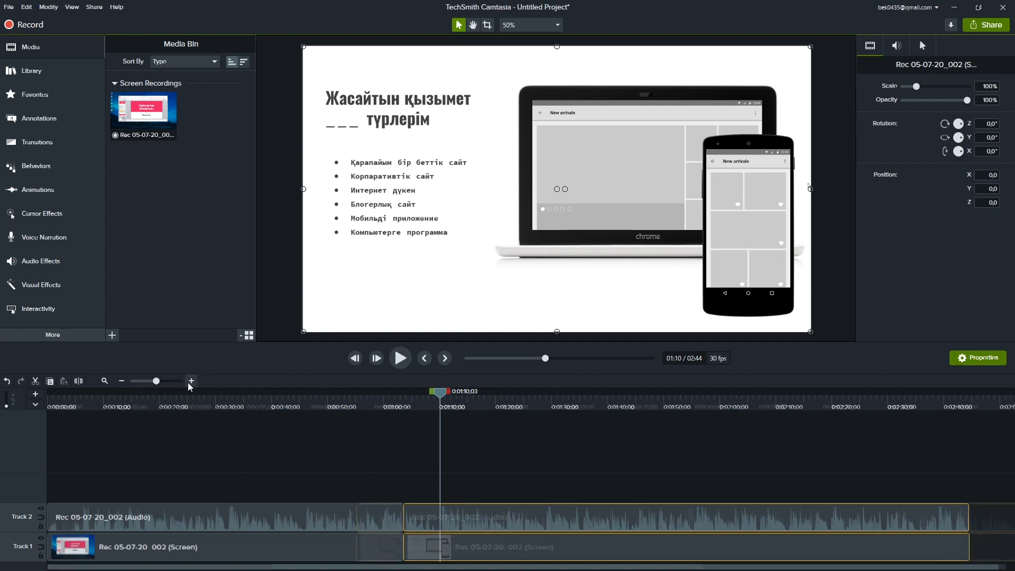
pyautogui.moveTo(442, 395); pyautogui.dragTo(452, 396)
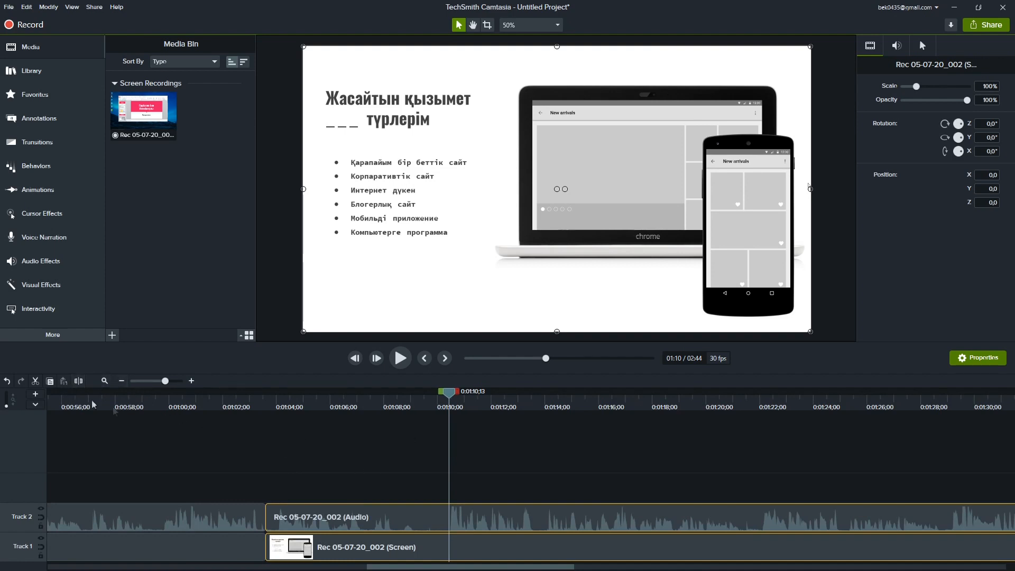
pyautogui.click(392, 466)
pyautogui.moveTo(391, 467); pyautogui.dragTo(425, 545)
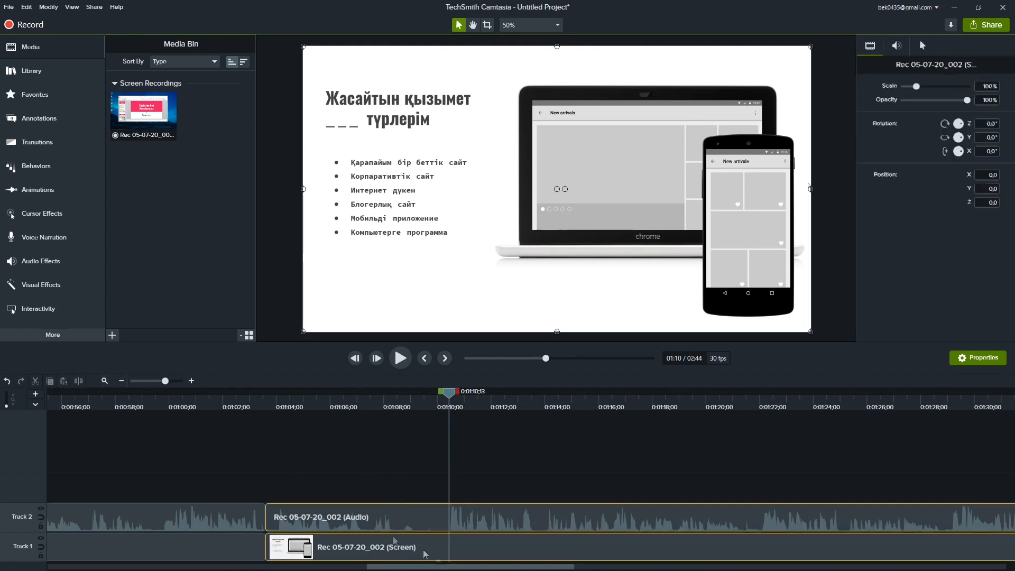
pyautogui.click(79, 381)
# Delete the audio and screen segment between the two splits and close the gap it leaves.
pyautogui.click(275, 408)
pyautogui.click(303, 410)
pyautogui.moveTo(402, 463); pyautogui.dragTo(337, 562)
pyautogui.rightClick(350, 512)
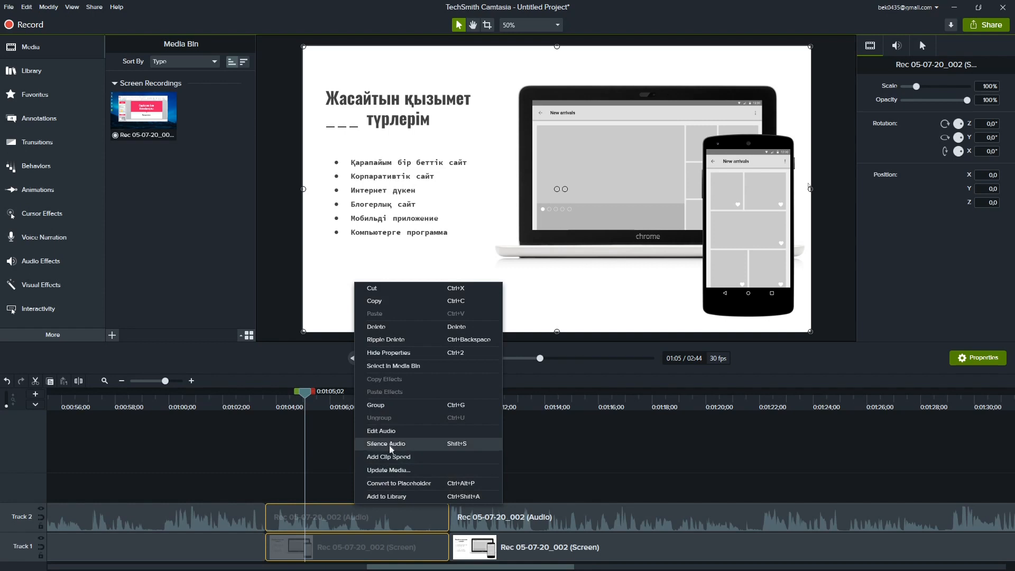
pyautogui.click(429, 328)
pyautogui.moveTo(383, 481); pyautogui.dragTo(315, 549)
# Play back the timeline before and after the join at the services slide to check the cut.
pyautogui.click(232, 406)
pyautogui.press('space')
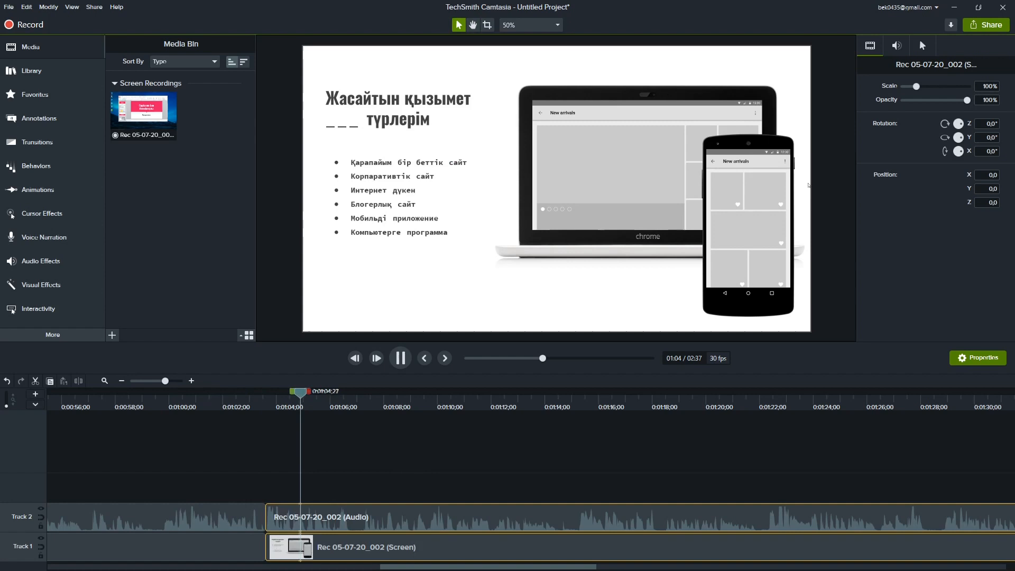
pyautogui.click(121, 380)
pyautogui.press('space')
pyautogui.scroll(-1, 398, 413)
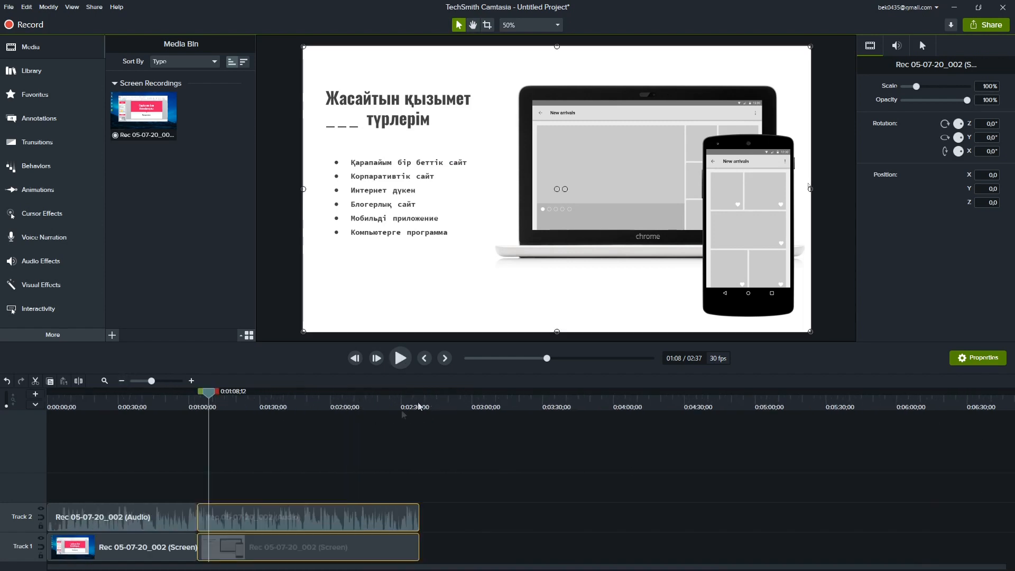
pyautogui.click(293, 464)
pyautogui.moveTo(209, 392); pyautogui.dragTo(258, 403)
pyautogui.click(191, 380)
pyautogui.press('space')
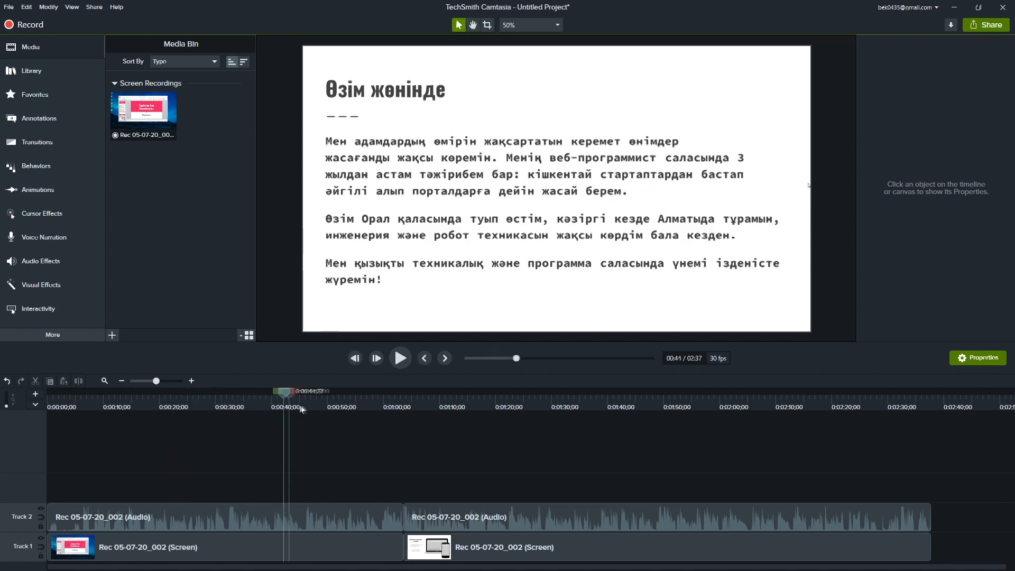
pyautogui.click(394, 397)
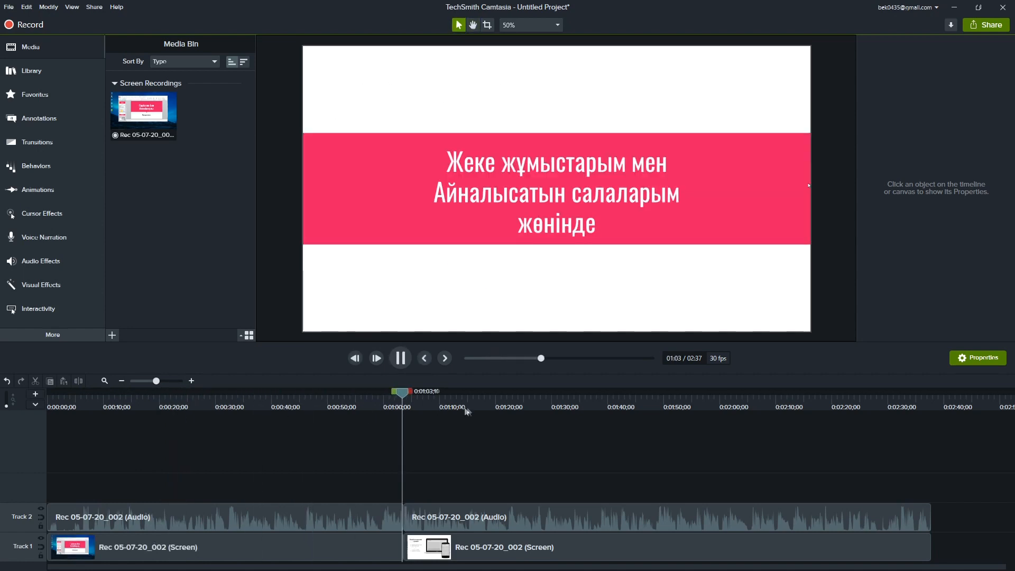
pyautogui.click(445, 357)
pyautogui.moveTo(465, 392); pyautogui.dragTo(448, 392)
pyautogui.press('space')
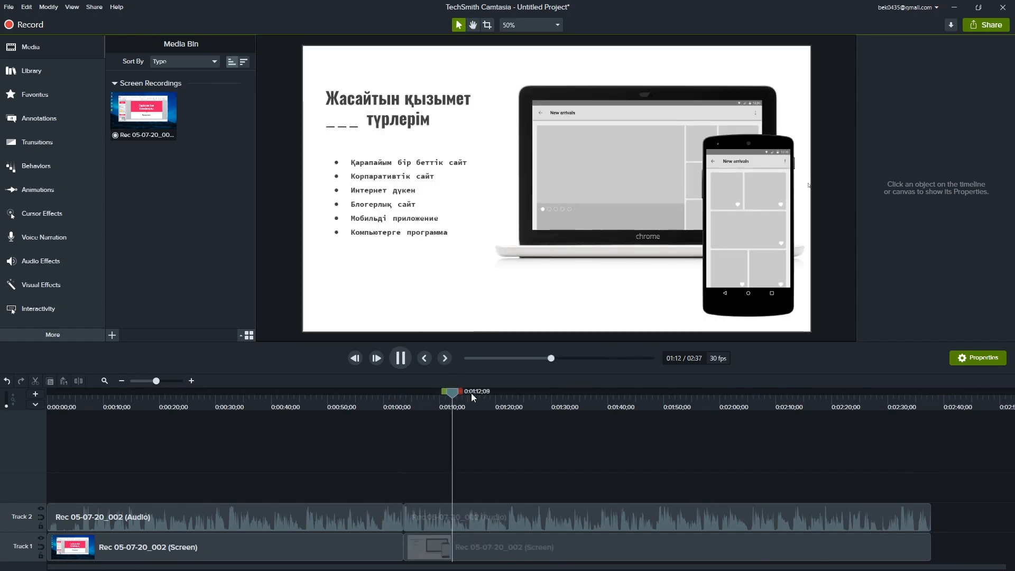
# Find the next unwanted section on the work experience slide and split the audio and screen clips at 0:01:33;21.
pyautogui.click(499, 394)
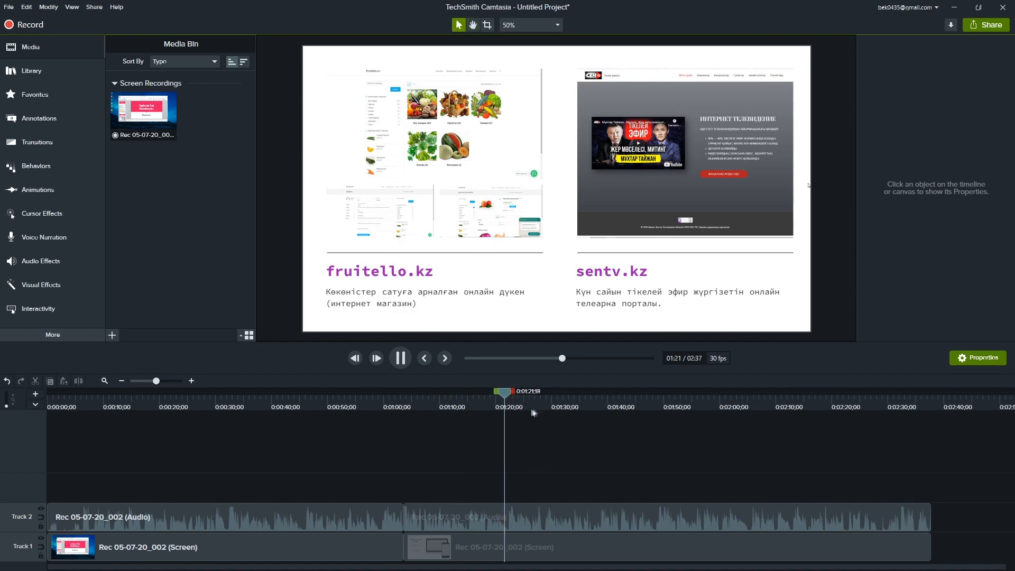
pyautogui.click(554, 404)
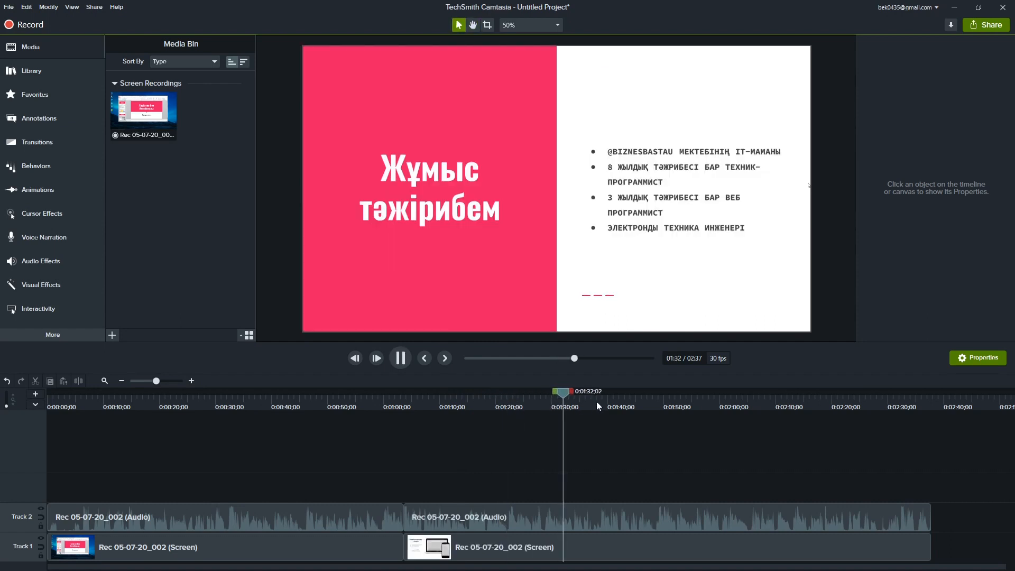
pyautogui.moveTo(546, 396); pyautogui.dragTo(535, 394)
pyautogui.press('space')
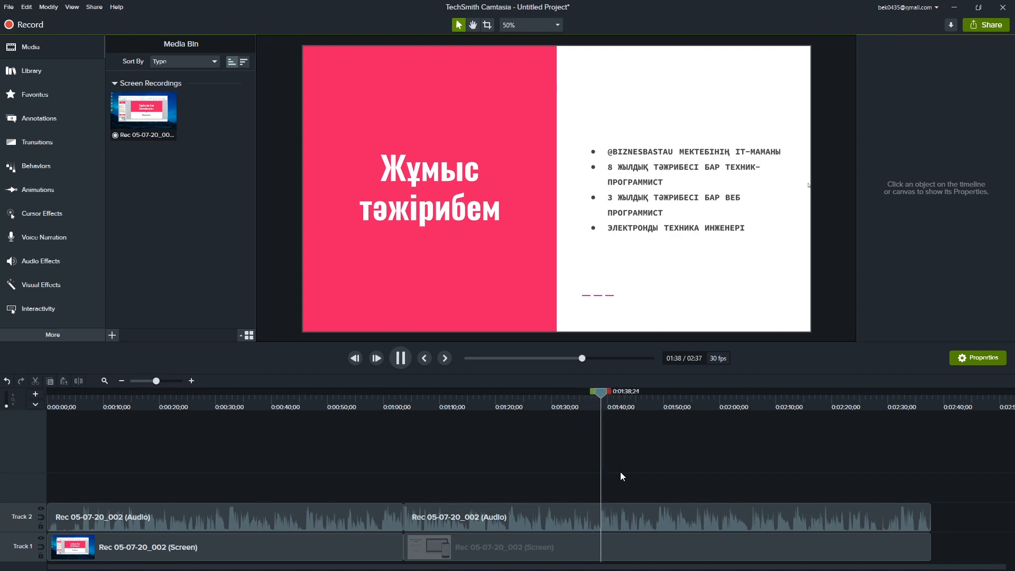
pyautogui.press('space')
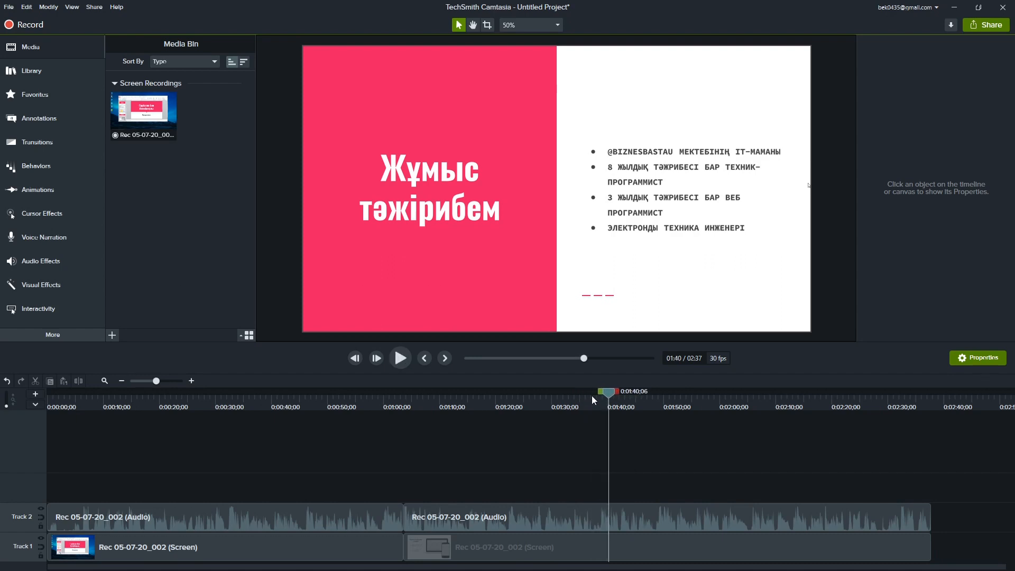
pyautogui.click(572, 398)
pyautogui.press('space')
pyautogui.press('space')
pyautogui.moveTo(578, 398); pyautogui.dragTo(573, 393)
pyautogui.click(598, 544)
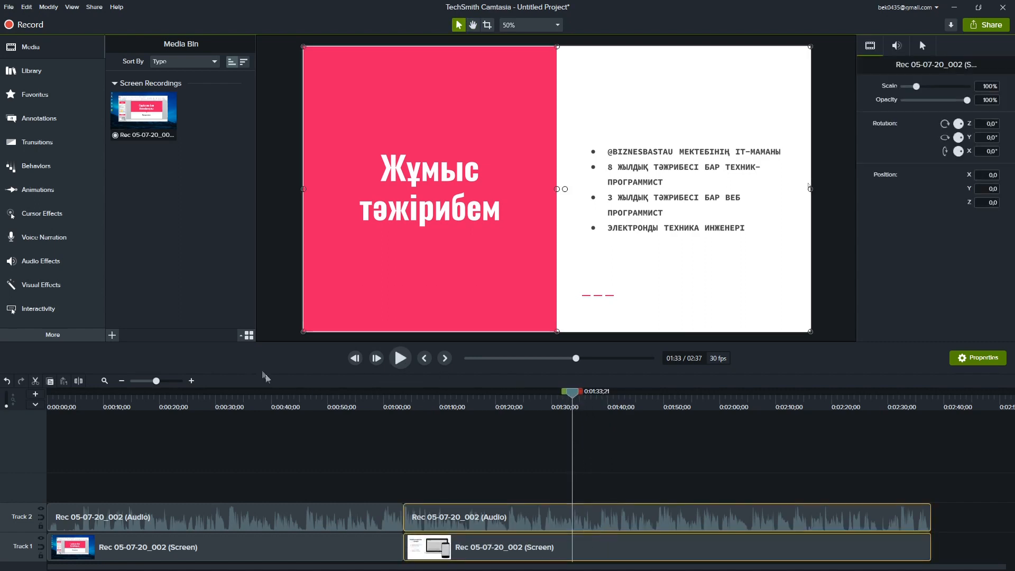
pyautogui.click(78, 381)
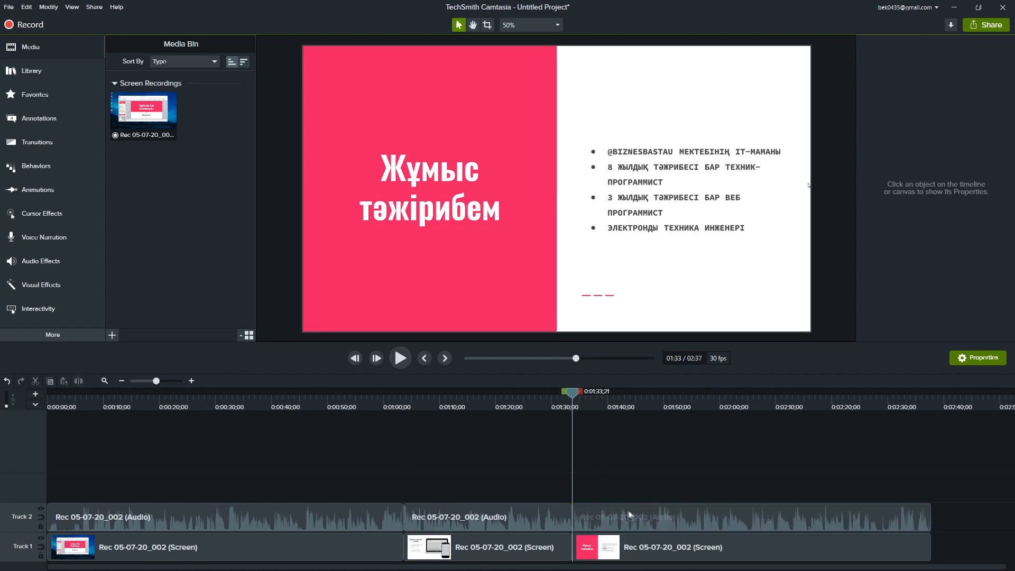
# Find the end of the unwanted section on the work experience slide and split the audio and screen clips at 0:01:38;17.
pyautogui.press('space')
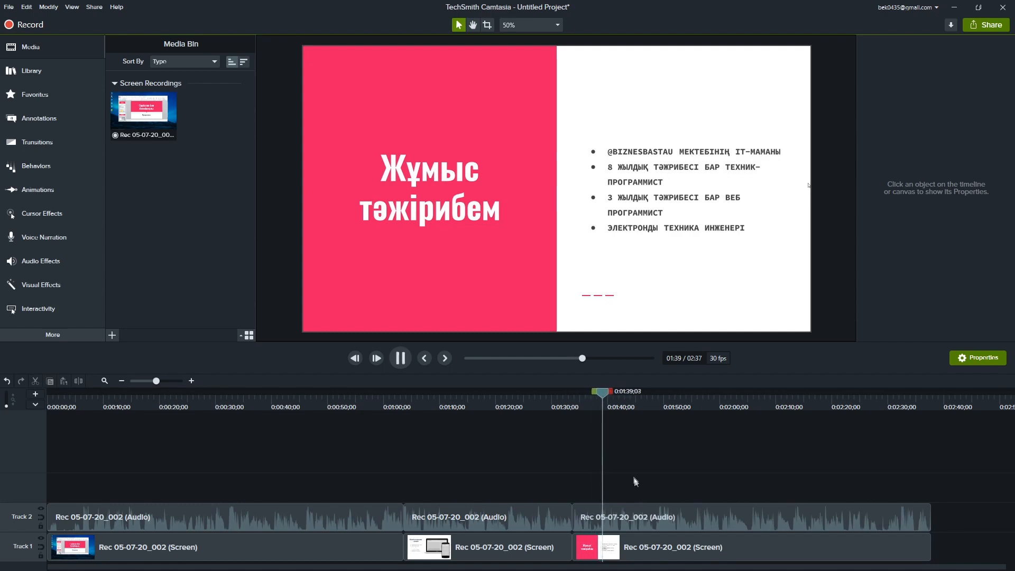
pyautogui.press('space')
pyautogui.moveTo(604, 397); pyautogui.dragTo(600, 395)
pyautogui.moveTo(605, 478); pyautogui.dragTo(611, 535)
pyautogui.click(79, 381)
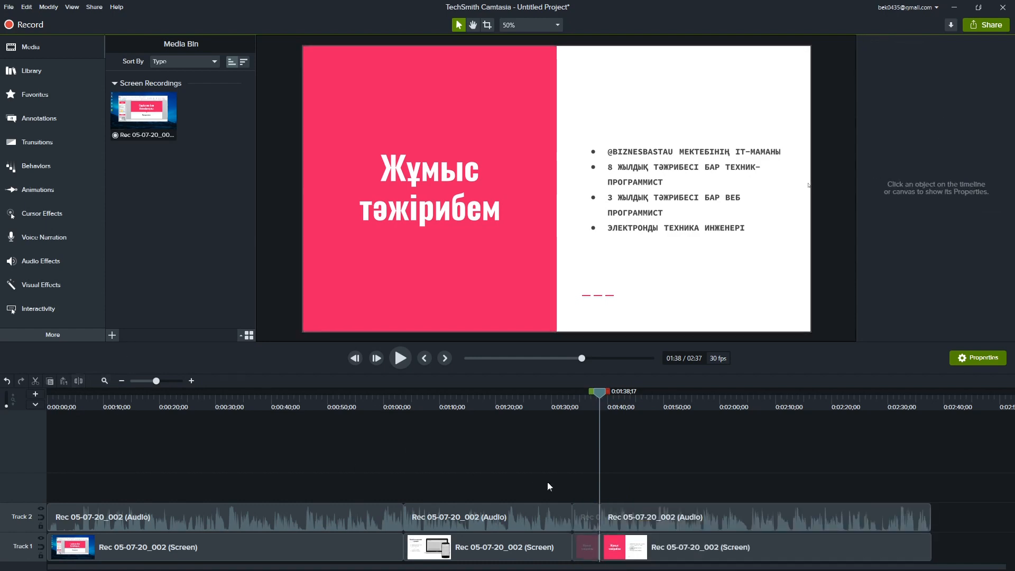
# Delete the audio and screen segment between the two splits on the work experience slide.
pyautogui.moveTo(578, 480); pyautogui.dragTo(587, 563)
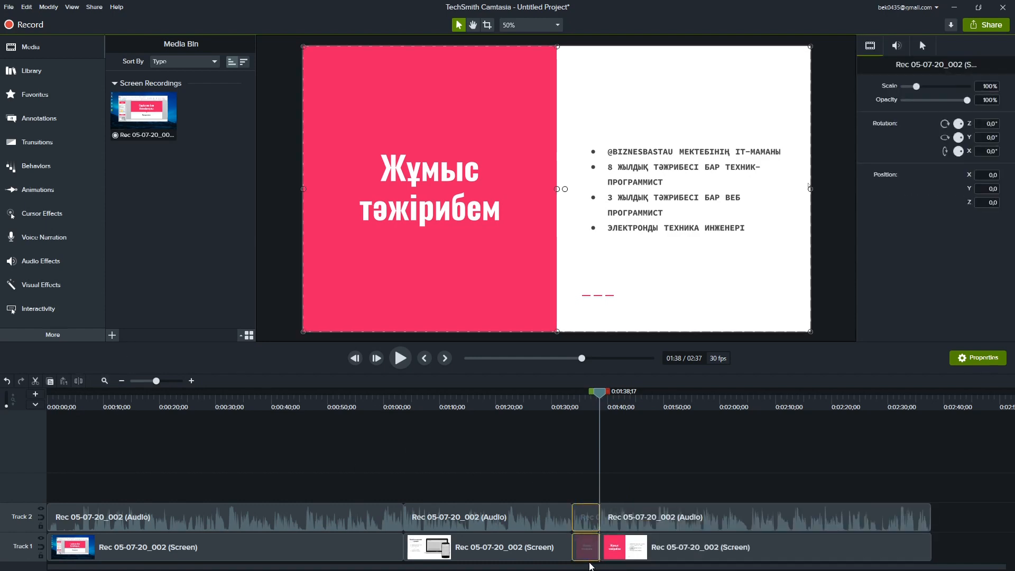
pyautogui.press('Delete')
pyautogui.hotkey('ctrl', 'z')
pyautogui.press('Delete')
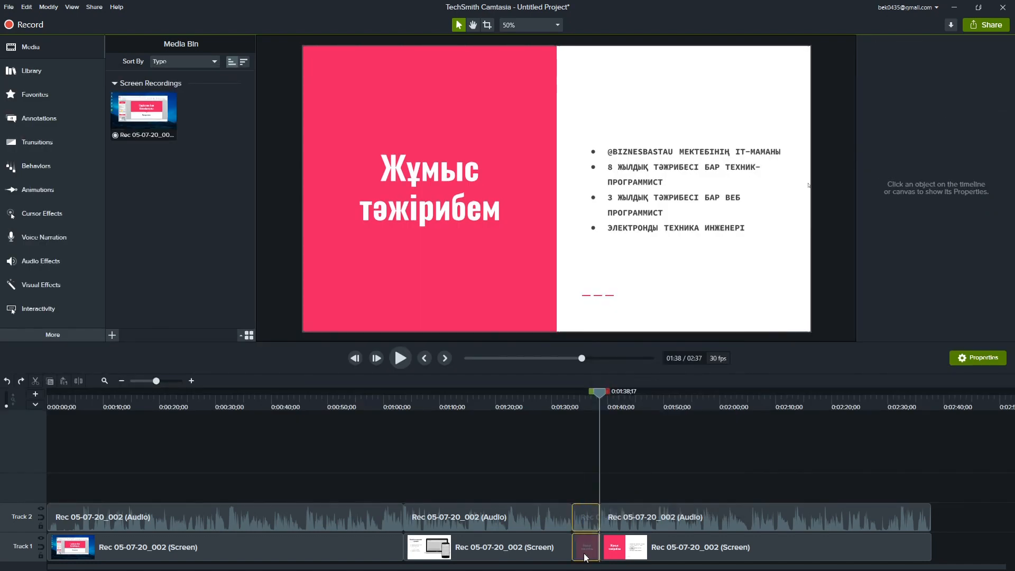
pyautogui.rightClick(587, 521)
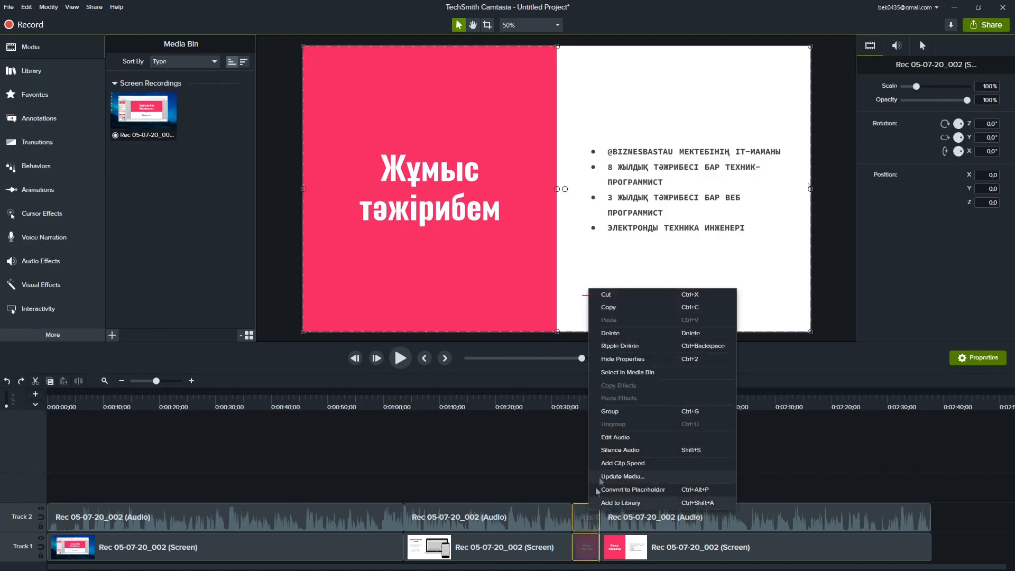
pyautogui.click(613, 333)
# Play back the timeline before and after the gap on the work experience slide to check where the narration breaks off and resumes.
pyautogui.click(553, 404)
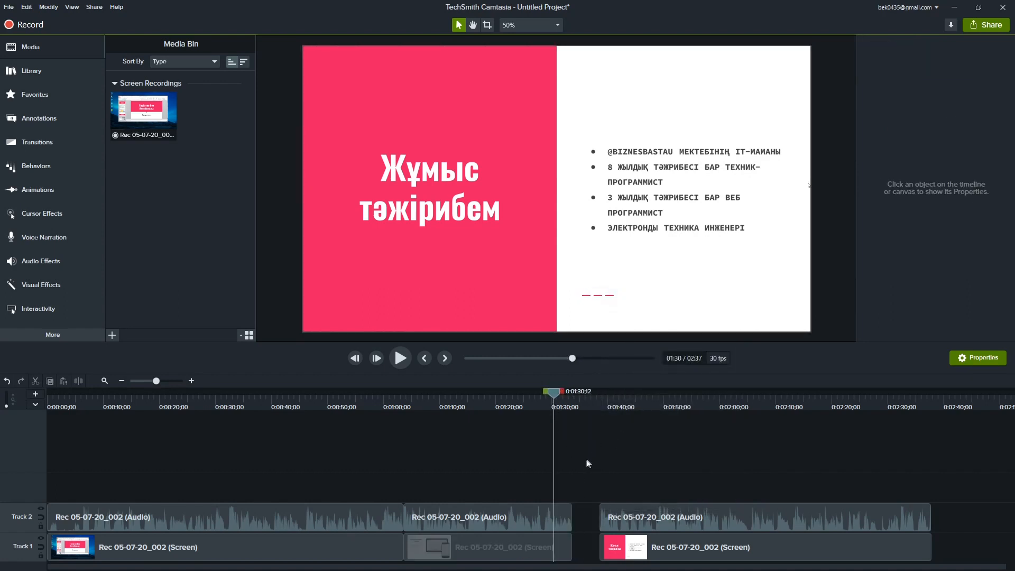
pyautogui.press('space')
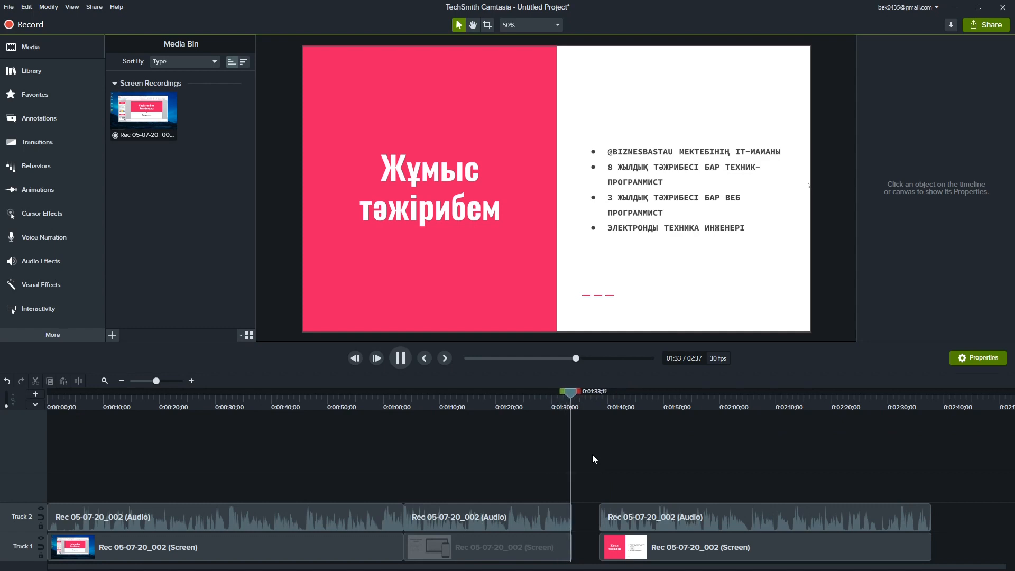
pyautogui.press('space')
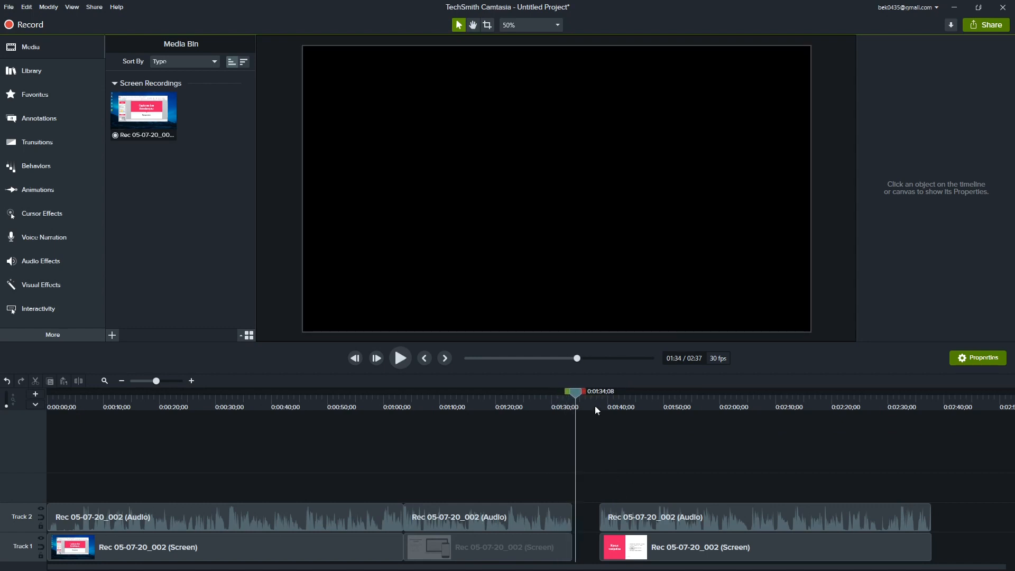
pyautogui.click(595, 404)
pyautogui.press('space')
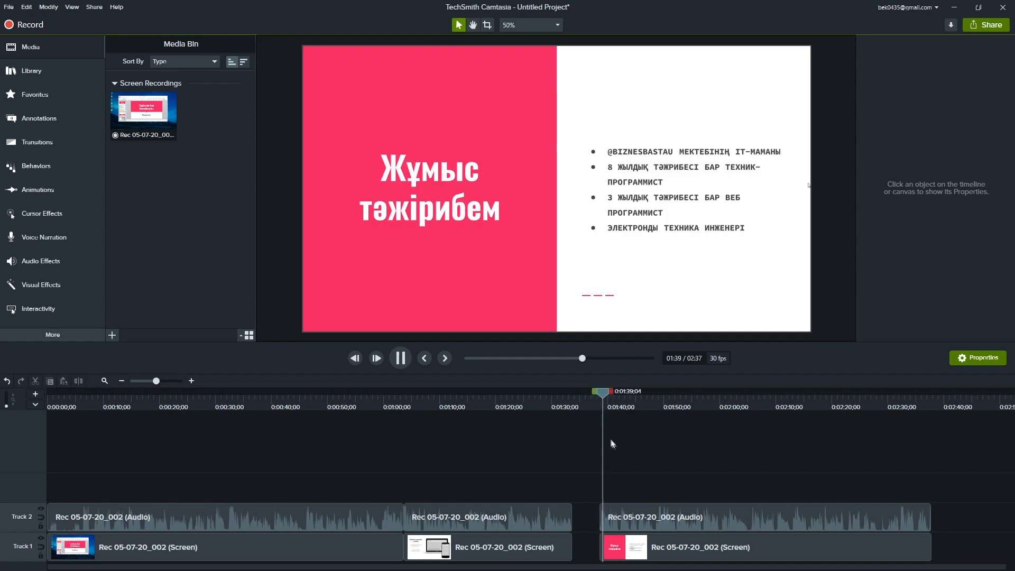
pyautogui.press('space')
pyautogui.click(559, 405)
pyautogui.moveTo(572, 547)
pyautogui.mouseDown()
pyautogui.moveTo(581, 547)
pyautogui.moveTo(556, 547)
pyautogui.moveTo(573, 547)
pyautogui.moveTo(572, 556)
pyautogui.mouseUp()
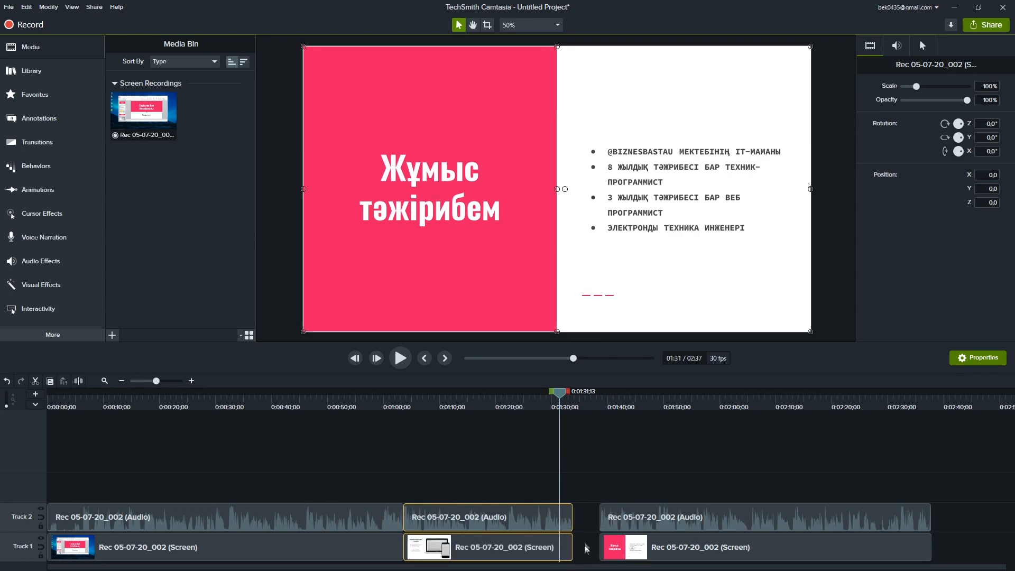
pyautogui.click(584, 544)
pyautogui.press('space')
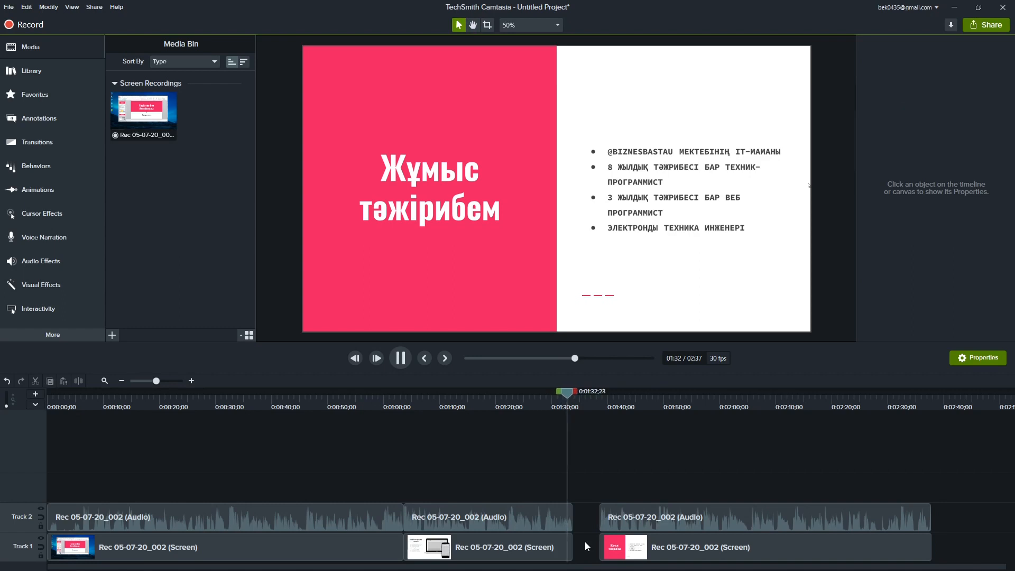
pyautogui.press('space')
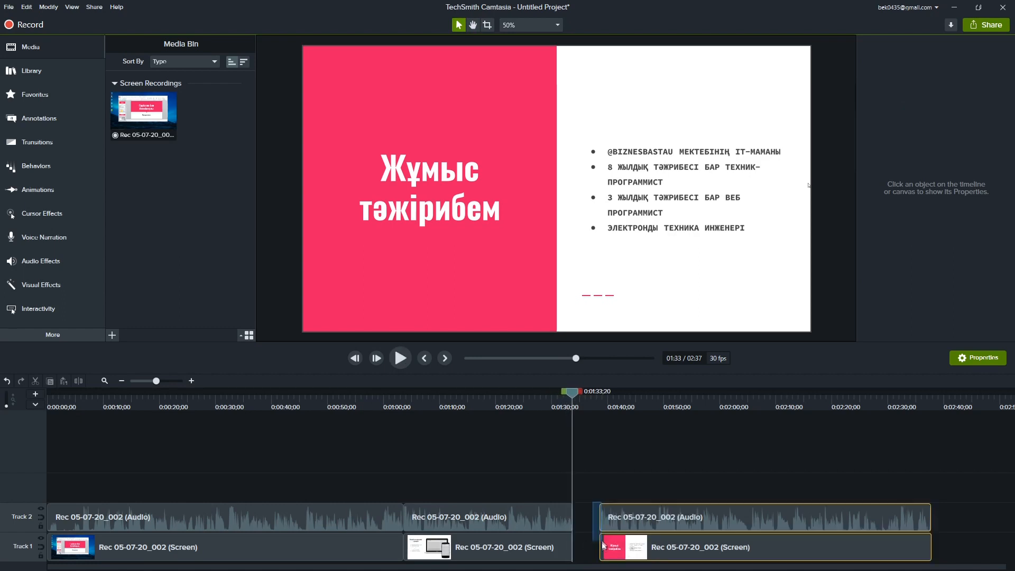
# Shift the last audio and screen clips back against the preceding ones to close the gap on the work experience slide.
pyautogui.click(602, 545)
pyautogui.moveTo(600, 546)
pyautogui.mouseDown()
pyautogui.moveTo(617, 542)
pyautogui.moveTo(584, 543)
pyautogui.mouseUp()
pyautogui.click(613, 491)
pyautogui.click(553, 478)
# Play back the timeline across the join at the work experience slide to check the cut.
pyautogui.moveTo(572, 393); pyautogui.dragTo(558, 399)
pyautogui.moveTo(548, 481); pyautogui.dragTo(597, 558)
pyautogui.click(590, 490)
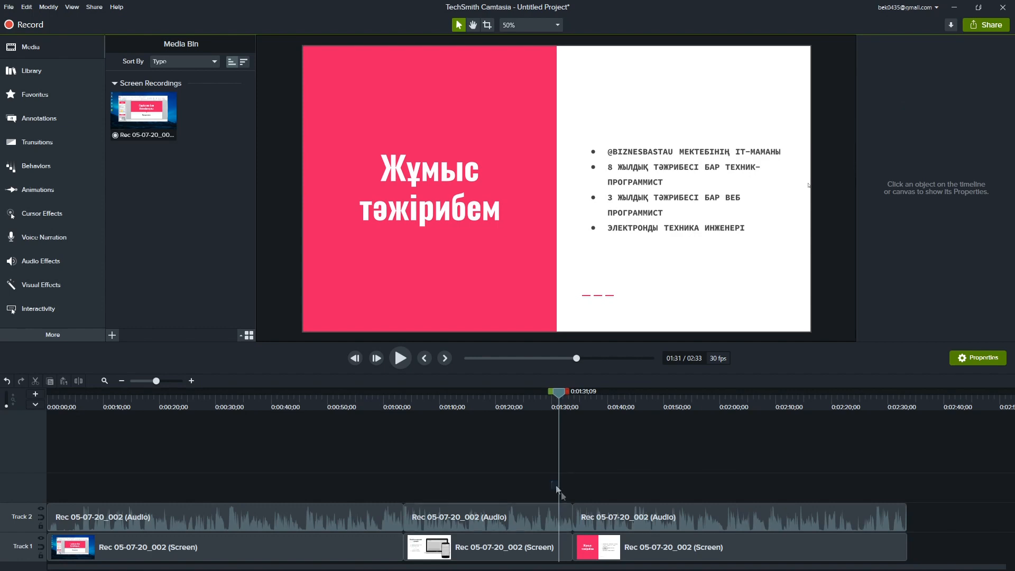
pyautogui.moveTo(556, 486); pyautogui.dragTo(597, 543)
pyautogui.press('space')
pyautogui.click(616, 483)
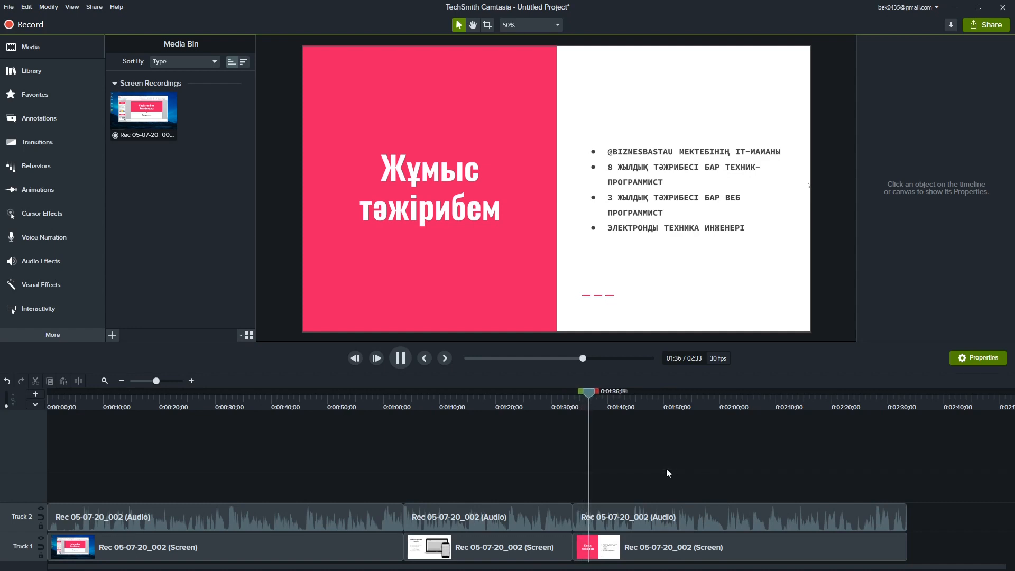
# Find the end of the unwanted opening section before the introduction and split the first audio and screen clips at 0:00:06;01.
pyautogui.moveTo(601, 395); pyautogui.dragTo(40, 446)
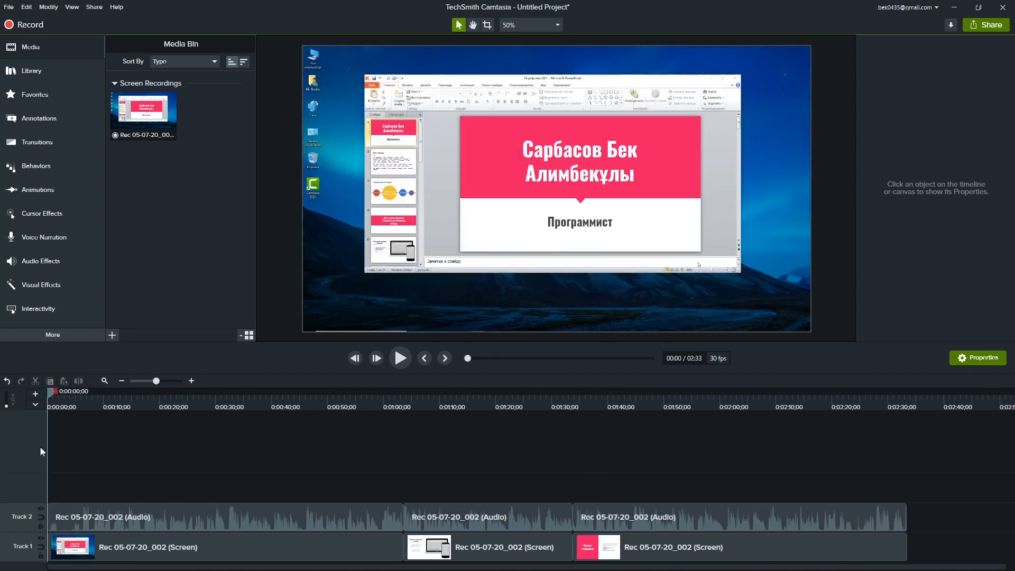
pyautogui.press('space')
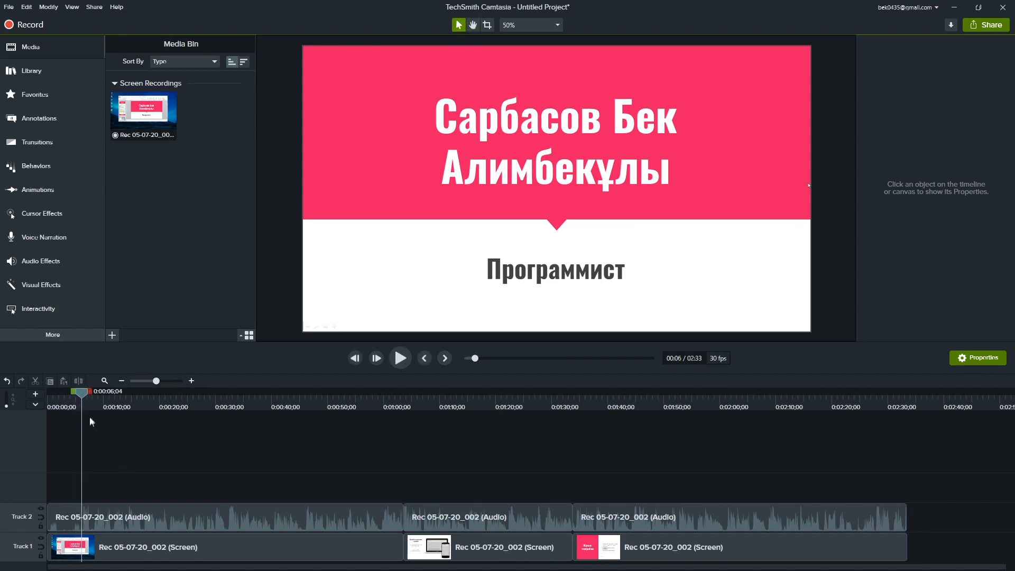
pyautogui.click(84, 397)
pyautogui.moveTo(85, 398); pyautogui.dragTo(78, 399)
pyautogui.click(54, 520)
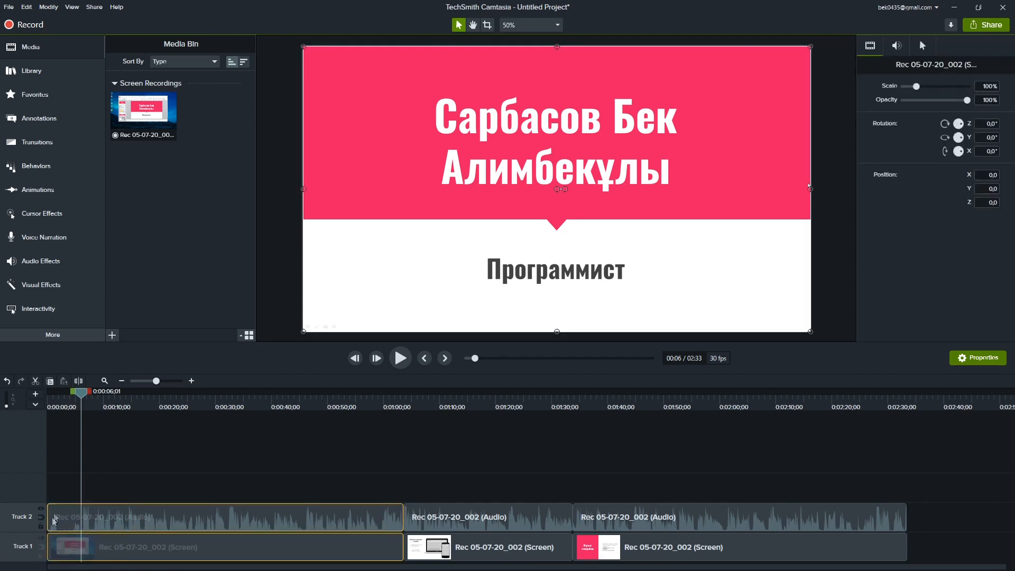
pyautogui.click(79, 381)
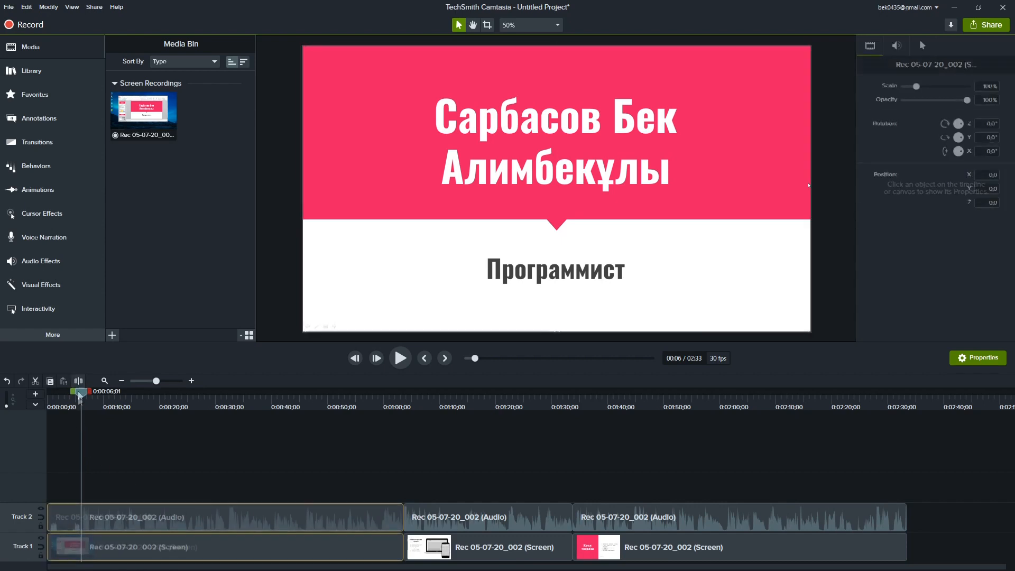
# Delete the opening audio and screen segment and shift all remaining clips to the start of the timeline.
pyautogui.click(66, 559)
pyautogui.click(66, 520)
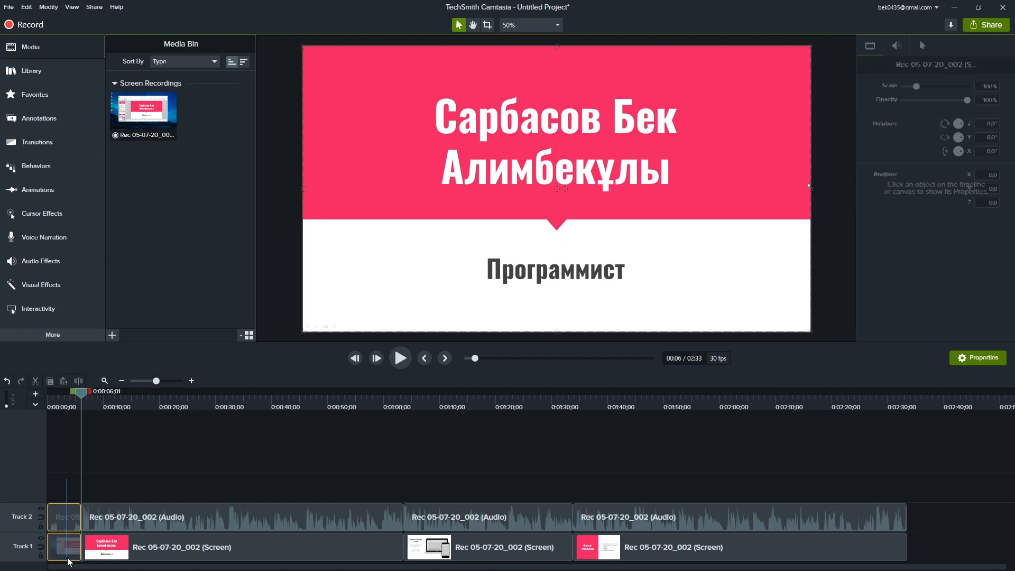
pyautogui.rightClick(67, 525)
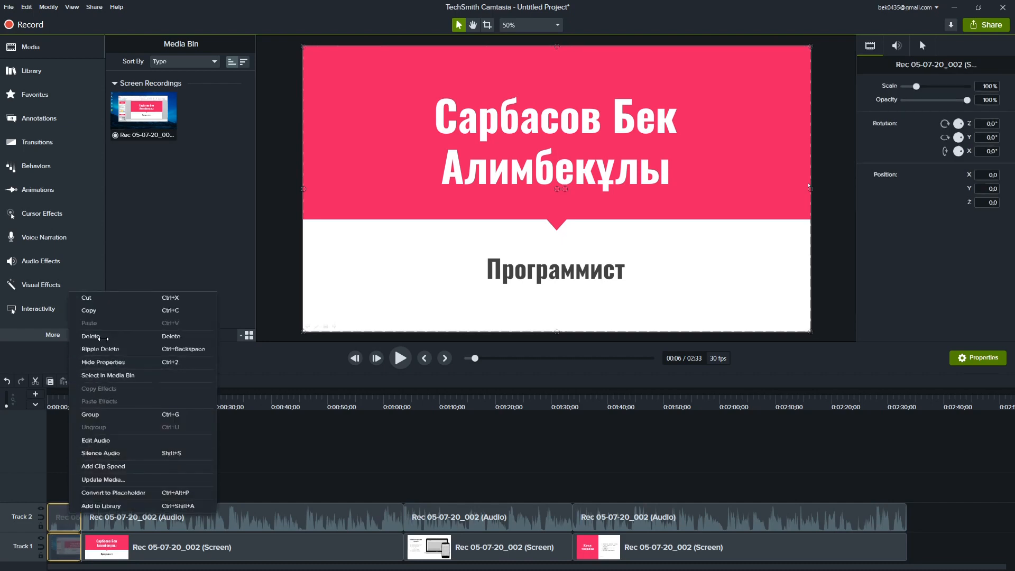
pyautogui.click(91, 336)
pyautogui.moveTo(64, 501); pyautogui.dragTo(829, 560)
pyautogui.moveTo(207, 520); pyautogui.dragTo(165, 523)
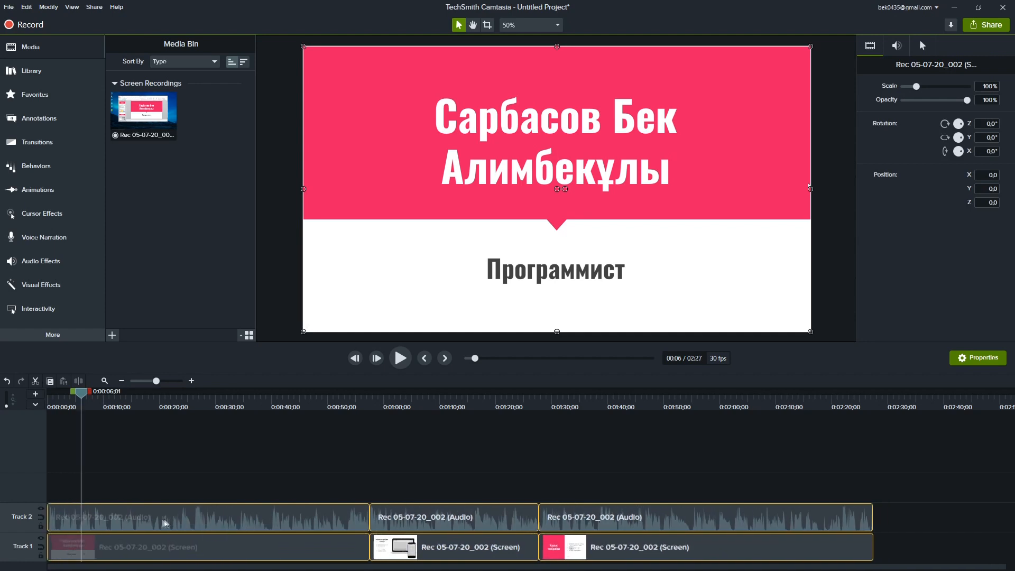
# Play back the new opening and the join at the work experience slide to check both cuts.
pyautogui.moveTo(82, 396); pyautogui.dragTo(49, 397)
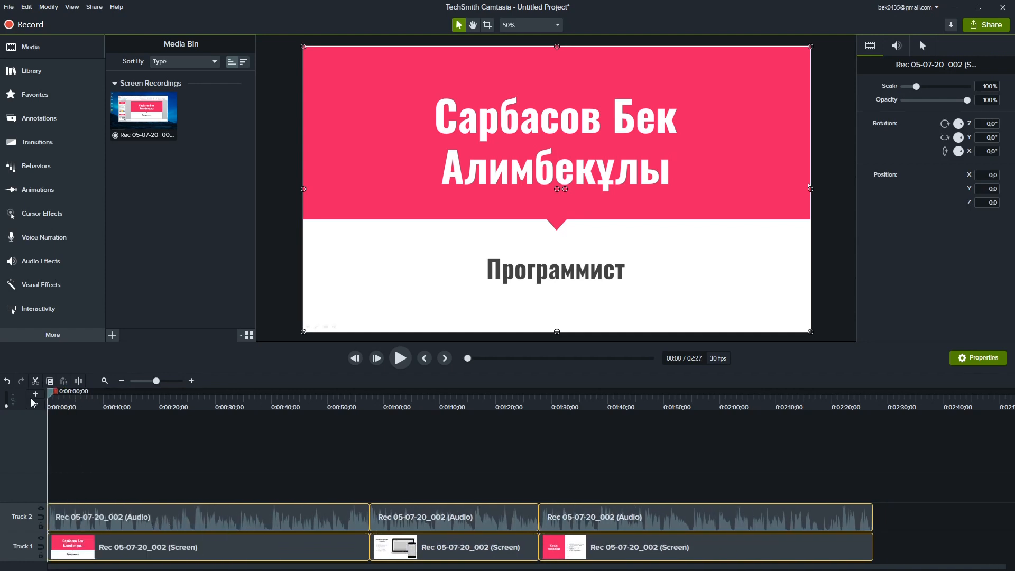
pyautogui.click(112, 453)
pyautogui.press('space')
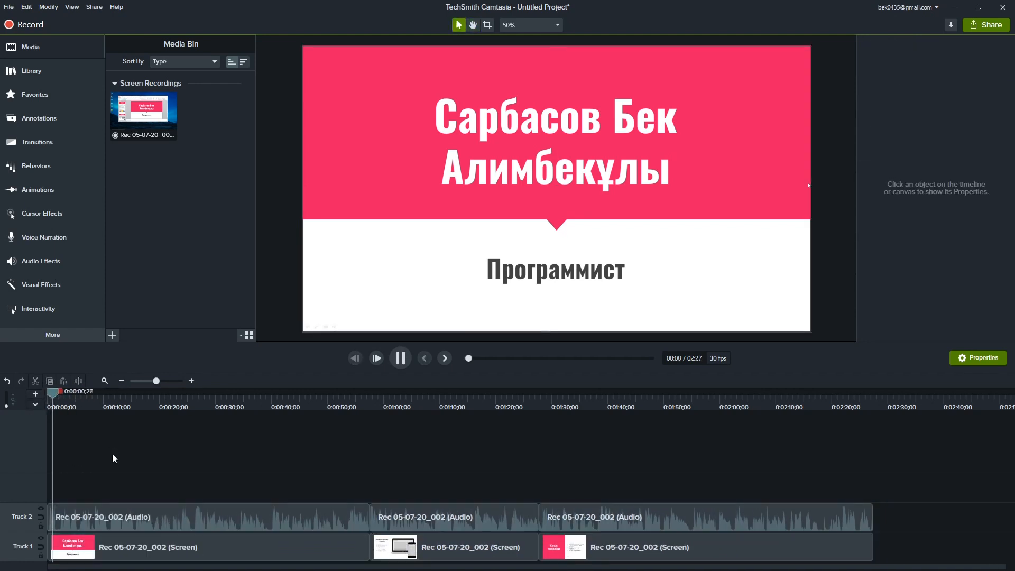
pyautogui.press('space')
pyautogui.moveTo(256, 471); pyautogui.dragTo(428, 466)
pyautogui.click(527, 404)
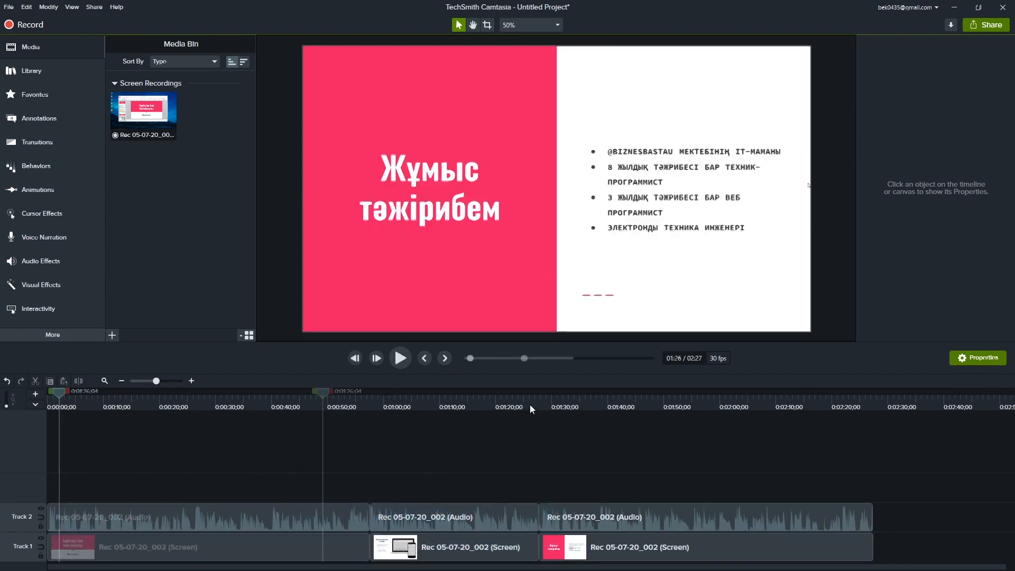
pyautogui.press('space')
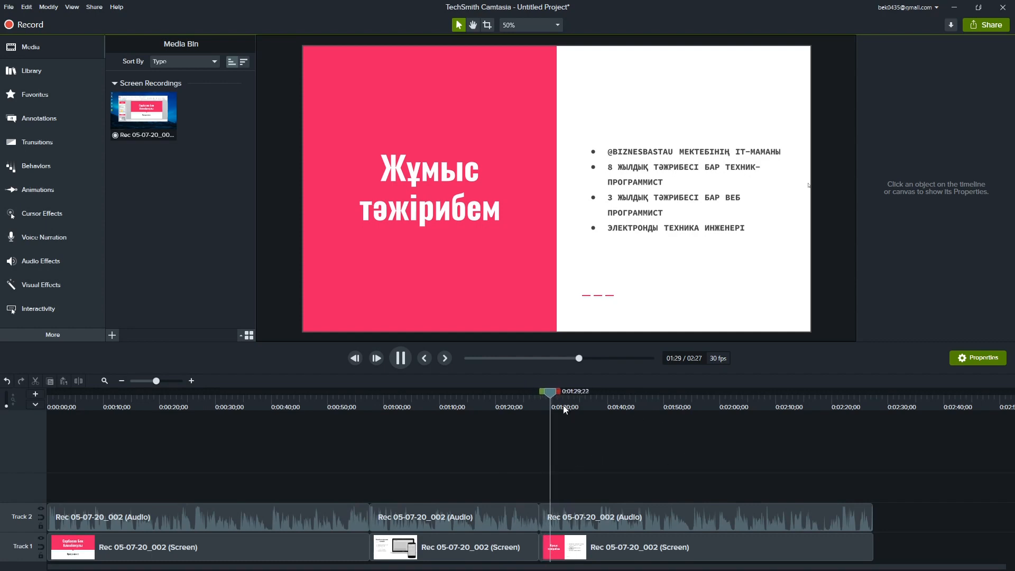
pyautogui.press('space')
# Jump between the clip boundaries on the timeline and play short stretches to review the cuts.
pyautogui.click(442, 359)
pyautogui.click(424, 358)
pyautogui.press('space')
pyautogui.press('space')
pyautogui.click(422, 359)
pyautogui.click(421, 359)
pyautogui.click(422, 359)
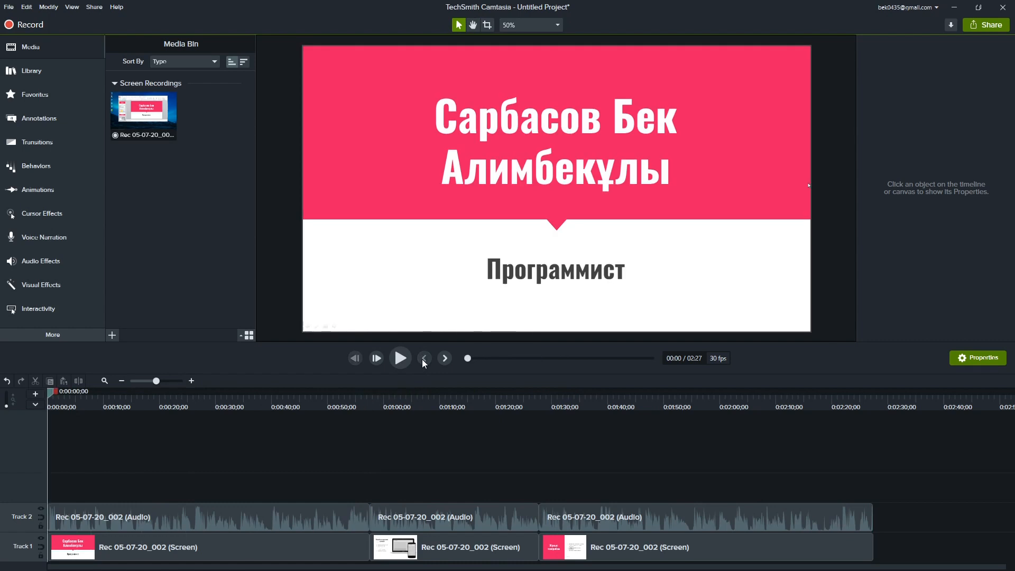
pyautogui.click(443, 360)
pyautogui.click(443, 360)
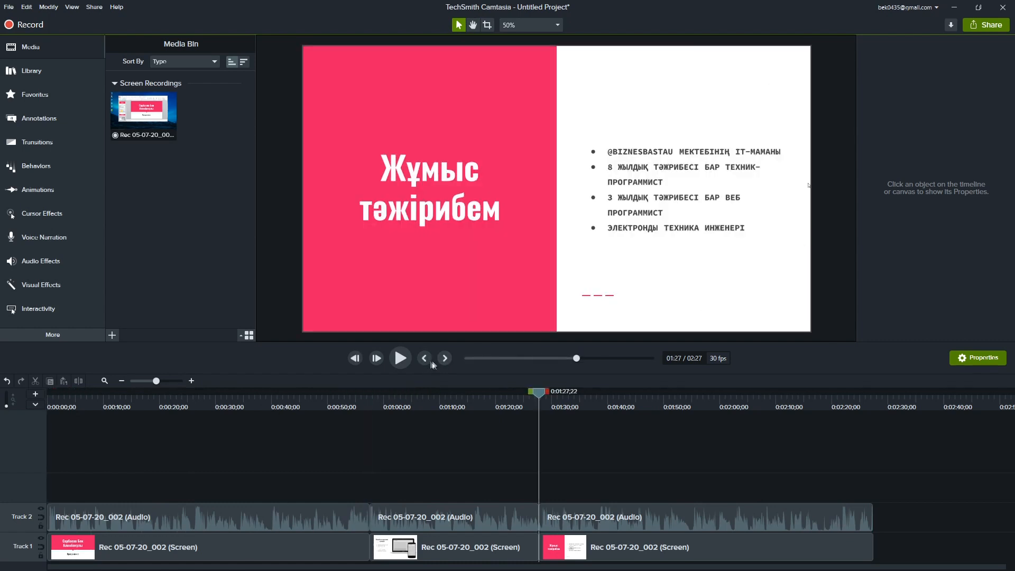
pyautogui.click(426, 359)
pyautogui.press('space')
pyautogui.click(444, 358)
pyautogui.press('space')
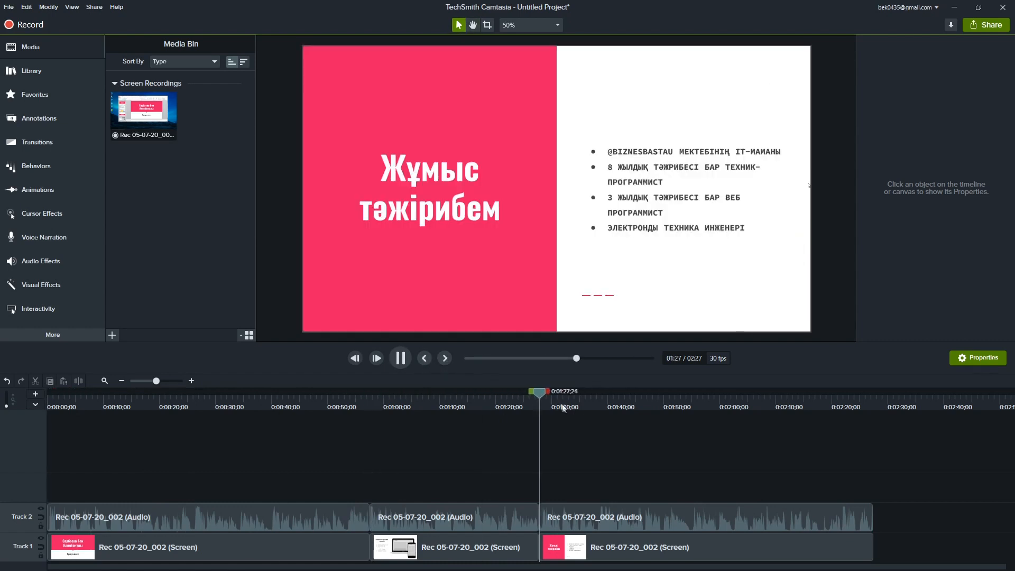
# Find the end of the narration on the closing thank-you slide and pause the playhead at 0:02:17;28.
pyautogui.moveTo(552, 399); pyautogui.dragTo(809, 395)
pyautogui.press('space')
pyautogui.press('space')
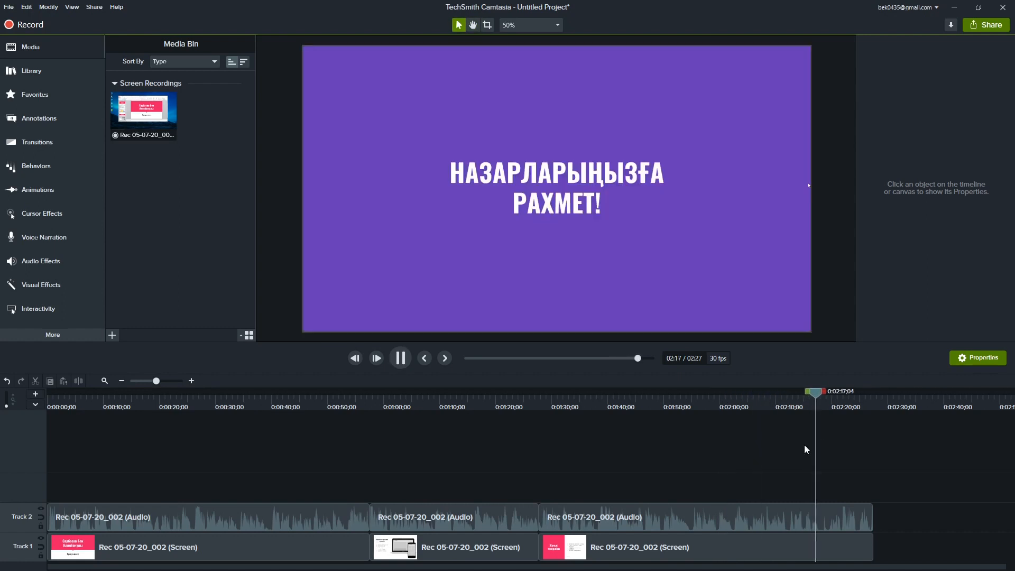
pyautogui.click(784, 404)
pyautogui.press('space')
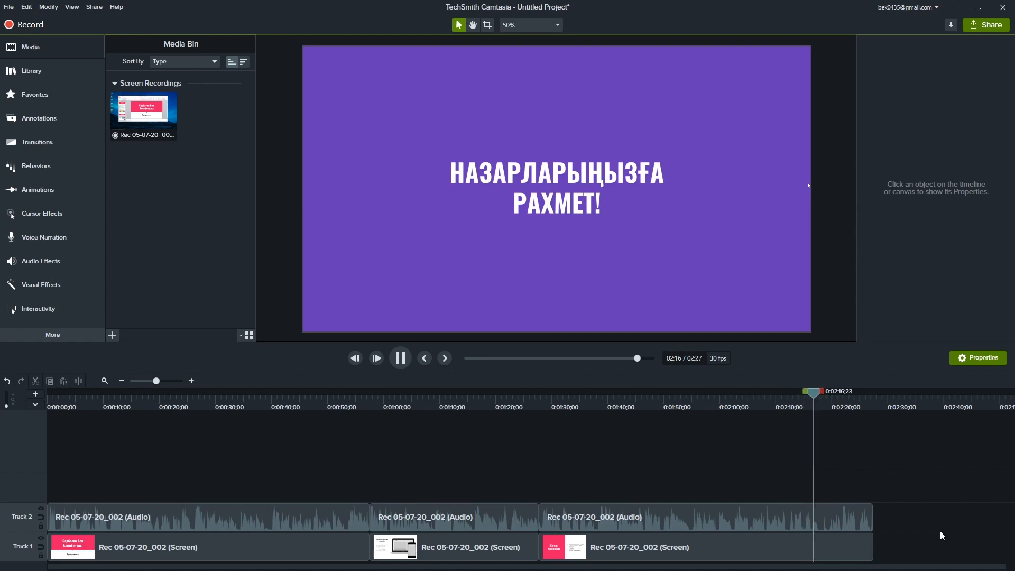
pyautogui.press('space')
# Try splitting the last audio and screen clips at 0:02:17;28 and undo the split.
pyautogui.moveTo(882, 468); pyautogui.dragTo(835, 553)
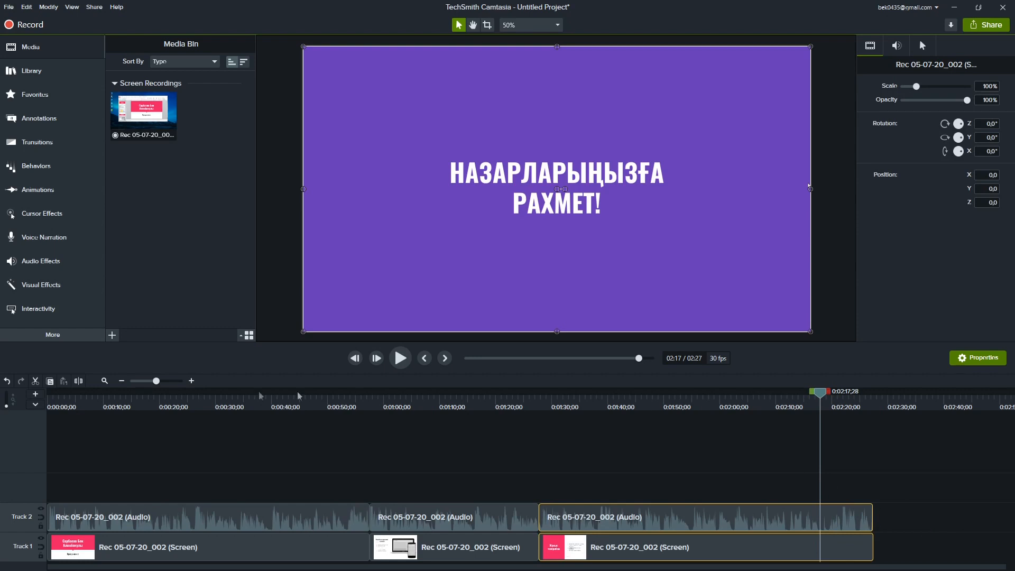
pyautogui.click(80, 381)
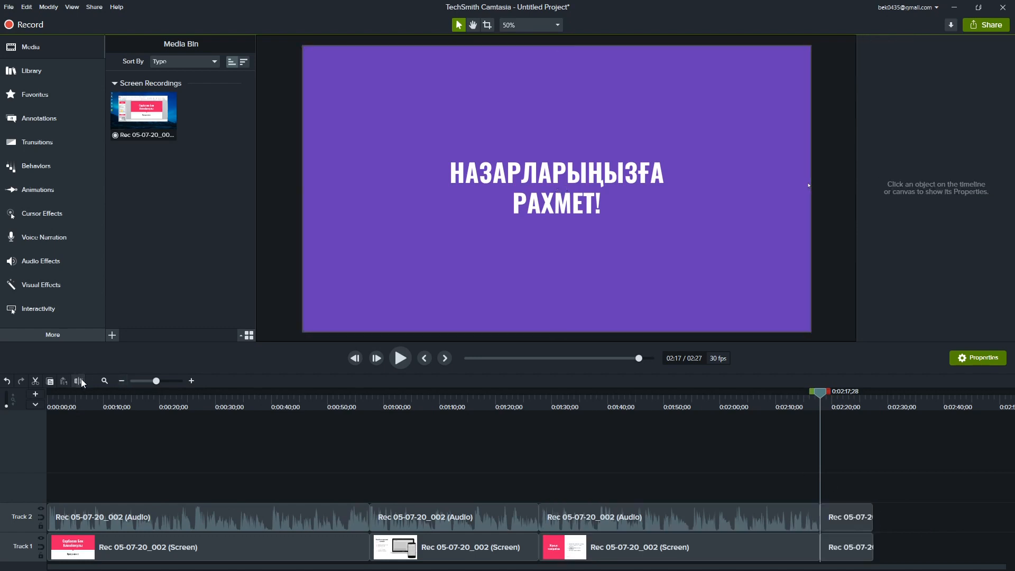
pyautogui.click(7, 381)
# Trim the ends of the last audio and screen clips back to 0:02:17;28 and play back the ending.
pyautogui.moveTo(872, 471); pyautogui.dragTo(822, 542)
pyautogui.click(822, 543)
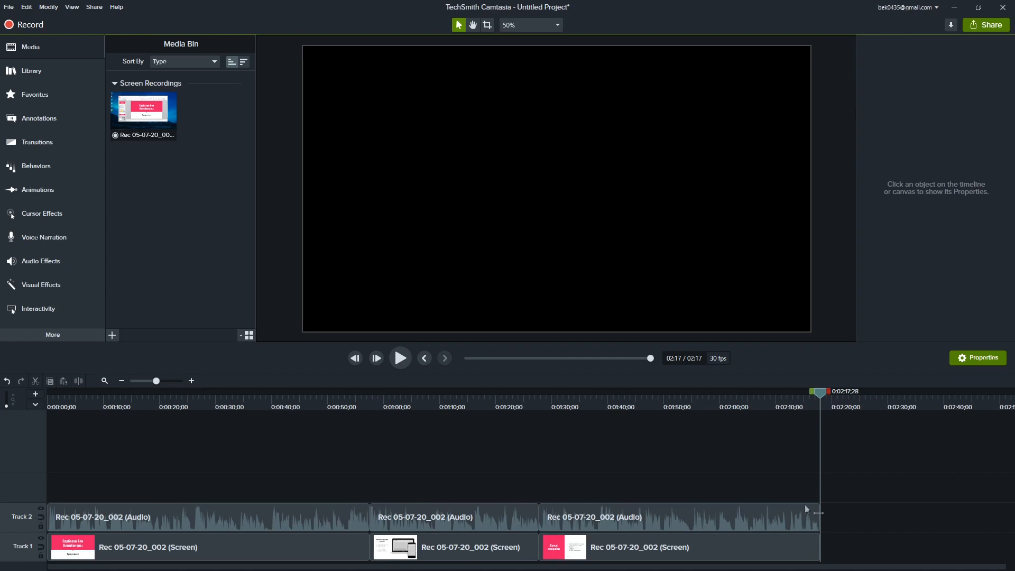
pyautogui.click(787, 411)
pyautogui.press('space')
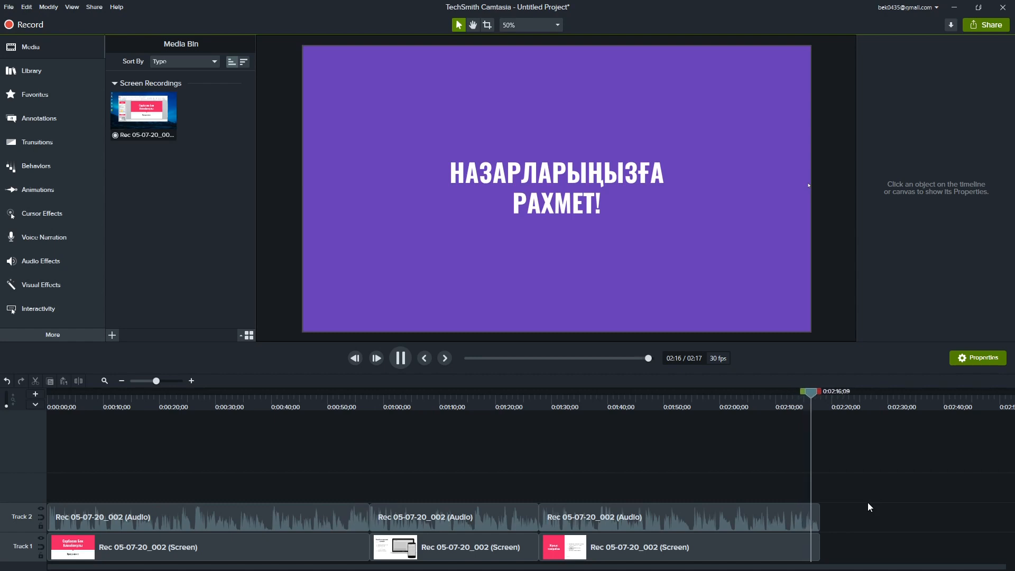
# Select the three audio clips on Track 2 and enable mixing them to mono.
pyautogui.moveTo(822, 480); pyautogui.dragTo(137, 561)
pyautogui.click(176, 518)
pyautogui.moveTo(199, 466); pyautogui.dragTo(621, 519)
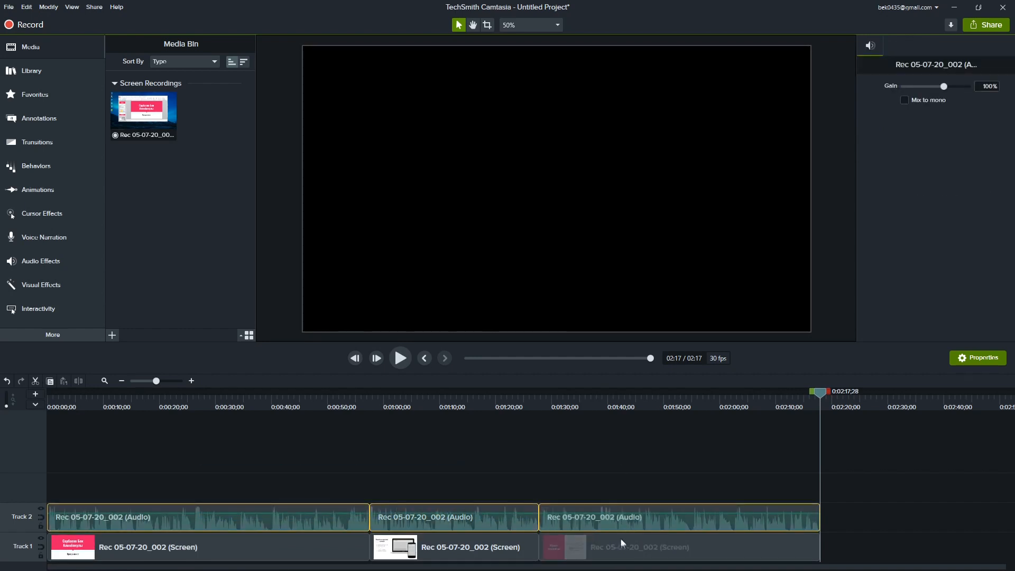
pyautogui.click(910, 100)
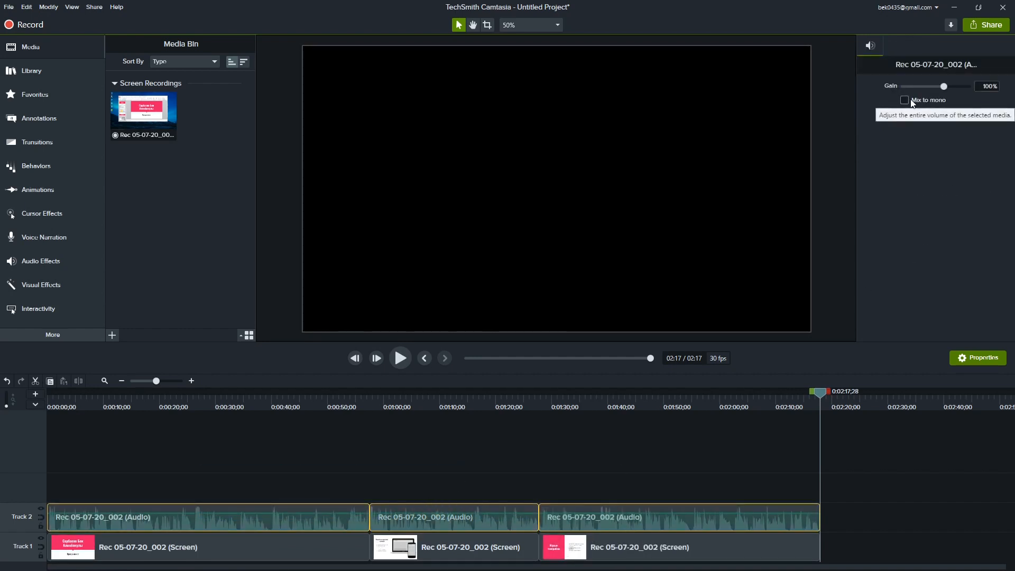
# Play short stretches of the narration to check the mono sound and return the playhead to the start.
pyautogui.click(488, 404)
pyautogui.press('space')
pyautogui.moveTo(493, 399); pyautogui.dragTo(190, 411)
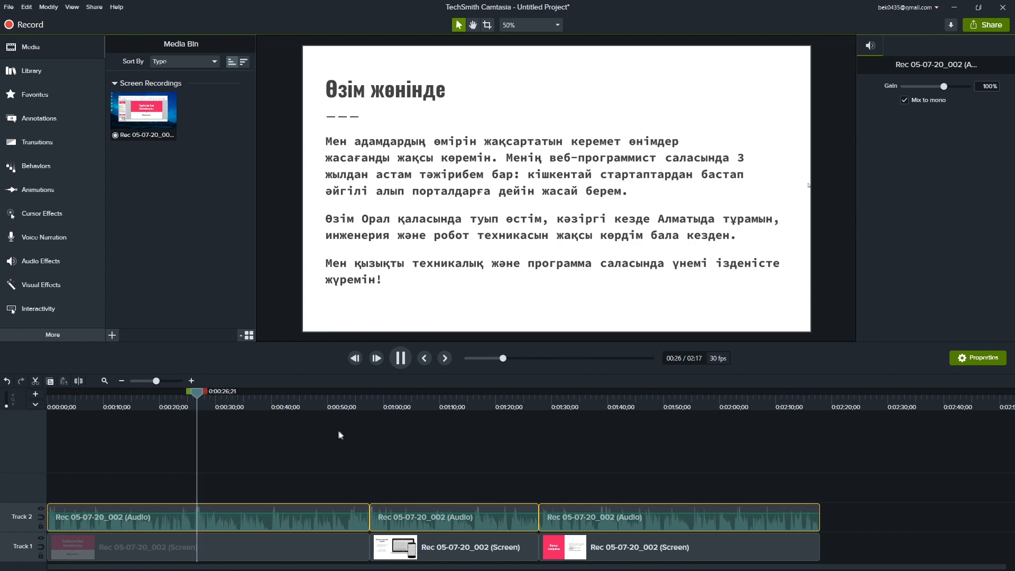
pyautogui.click(366, 424)
pyautogui.moveTo(206, 393); pyautogui.dragTo(7, 464)
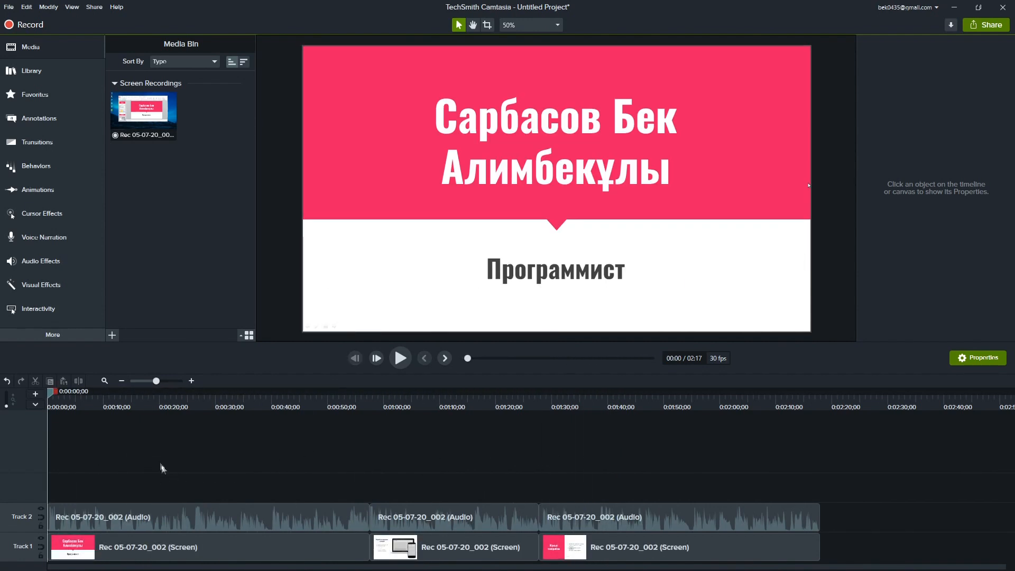
pyautogui.moveTo(782, 458); pyautogui.dragTo(116, 561)
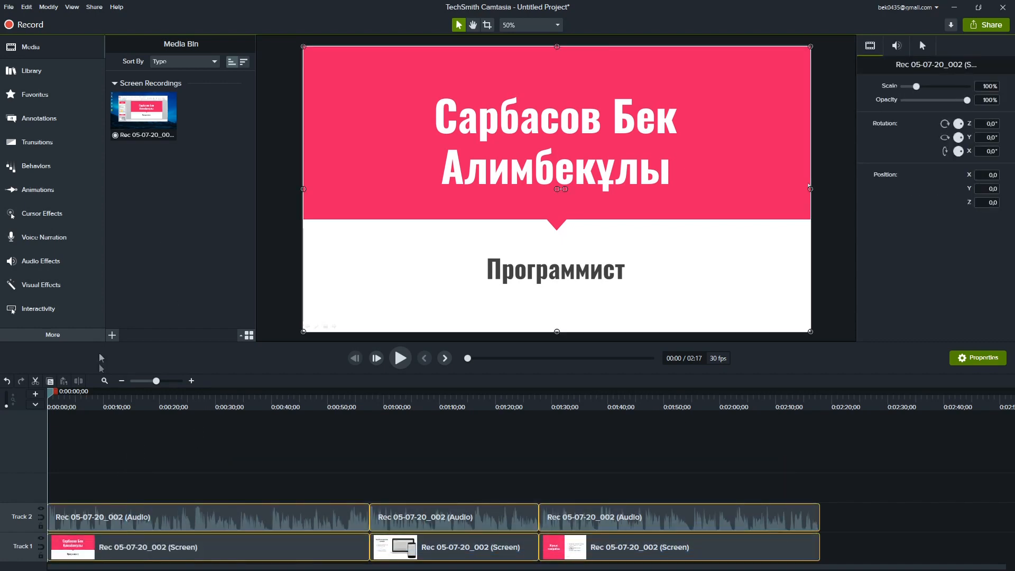
pyautogui.click(143, 357)
pyautogui.doubleClick(158, 225)
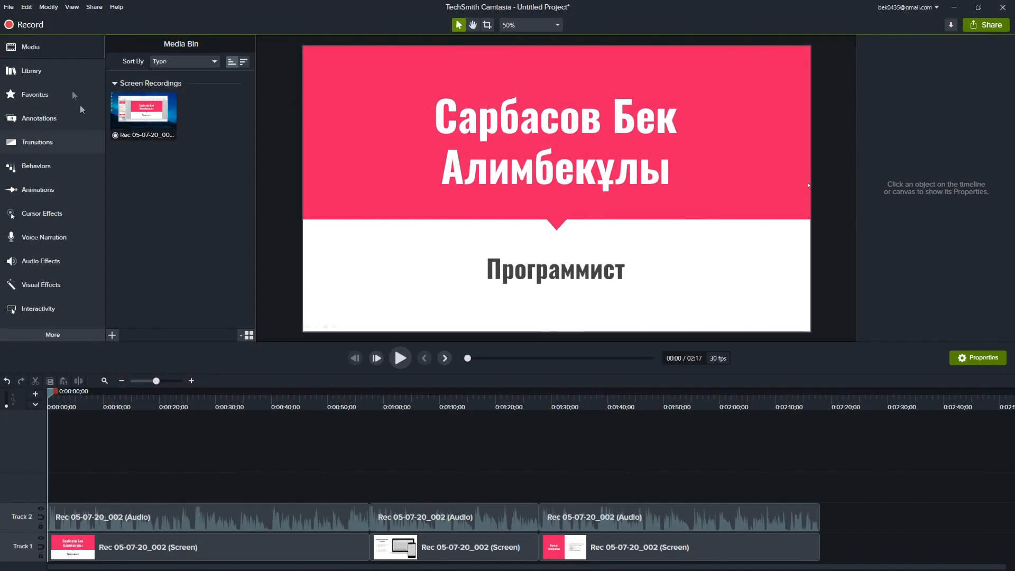
pyautogui.click(31, 44)
pyautogui.click(37, 51)
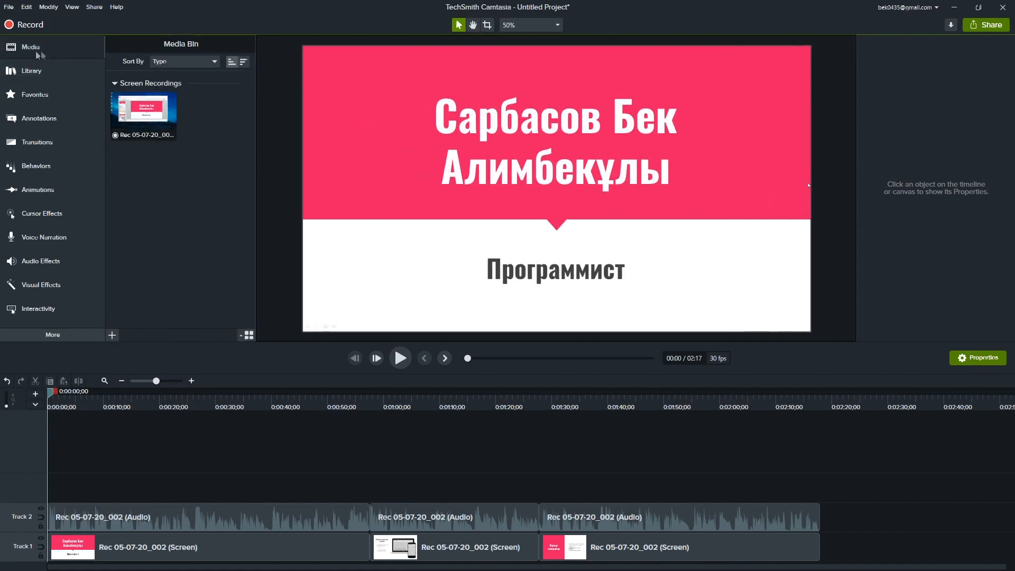
pyautogui.rightClick(166, 166)
pyautogui.click(185, 170)
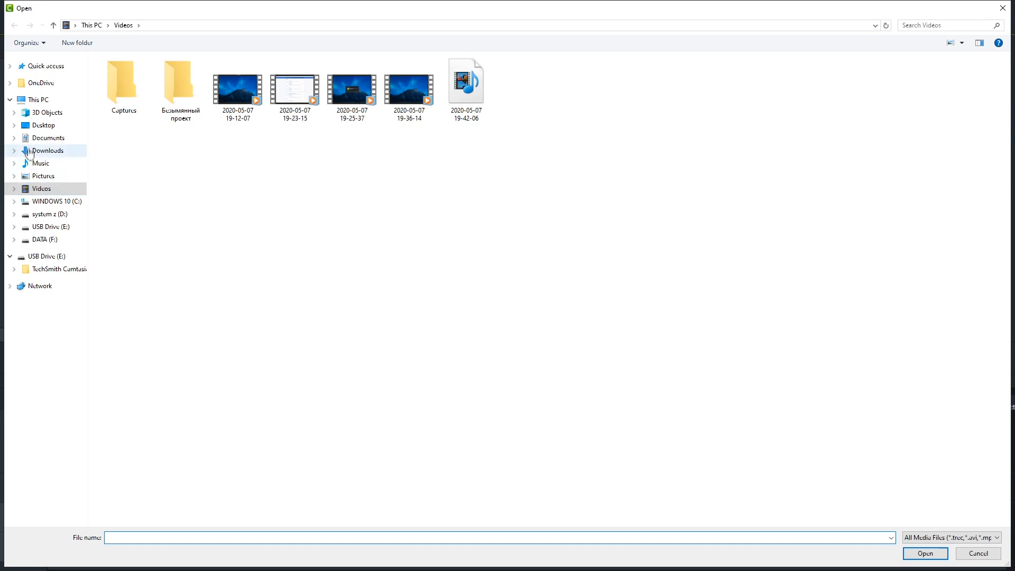
pyautogui.click(47, 151)
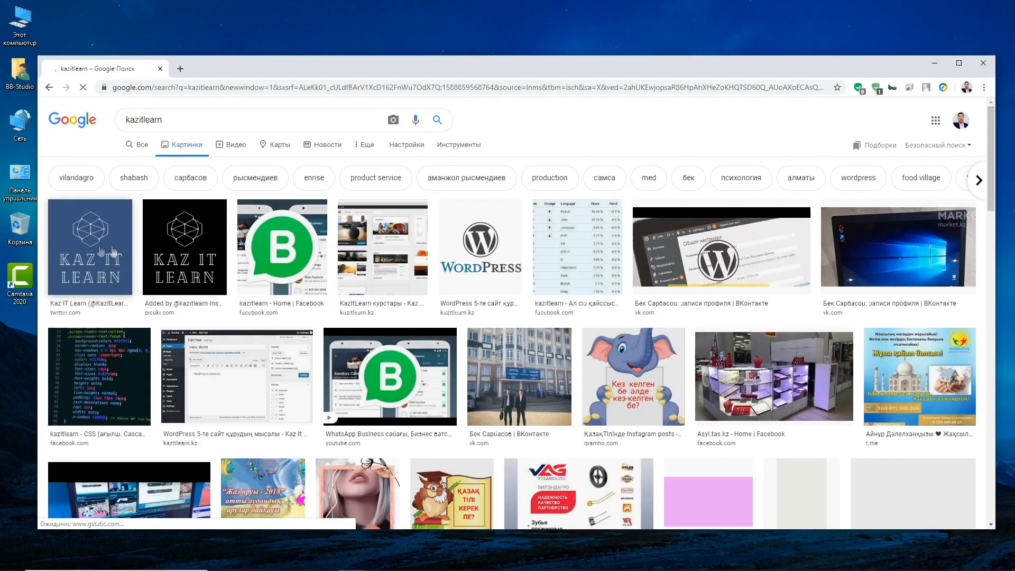
# In the browser's image results for kazitlearn, save the black KAZ IT LEARN logo to the Pictures folder and close the browser.
pyautogui.click(185, 247)
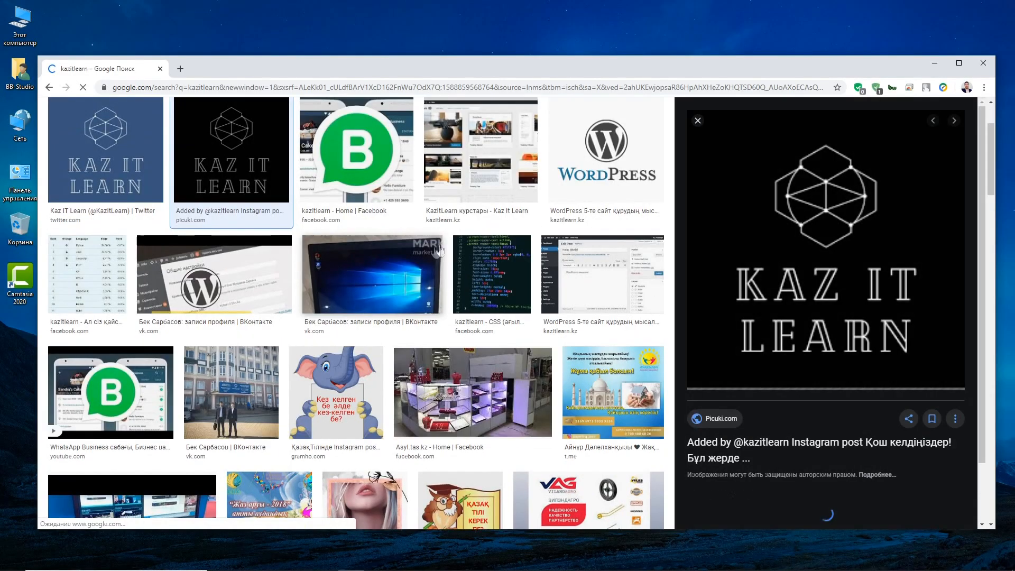
pyautogui.rightClick(807, 212)
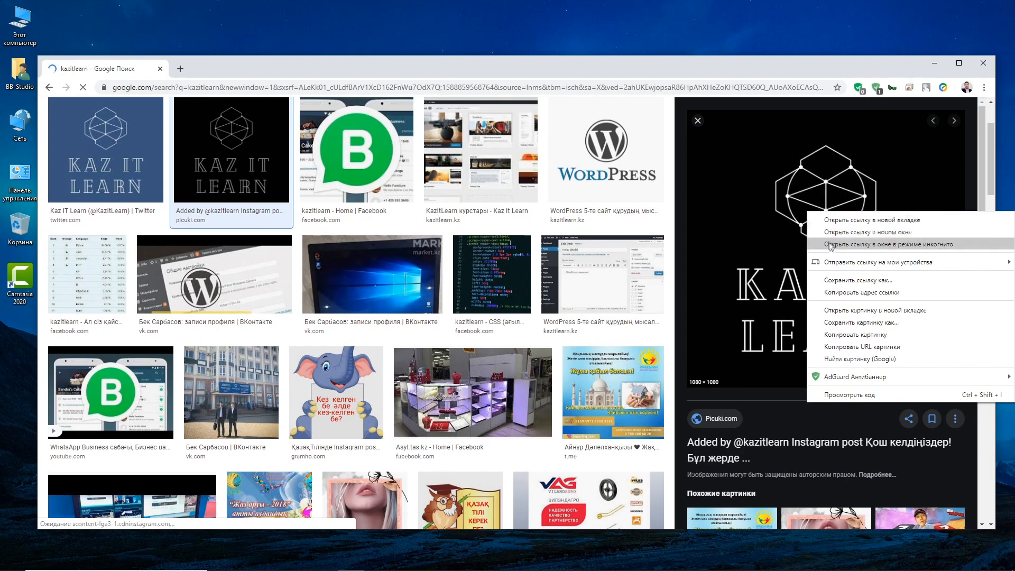
pyautogui.click(837, 322)
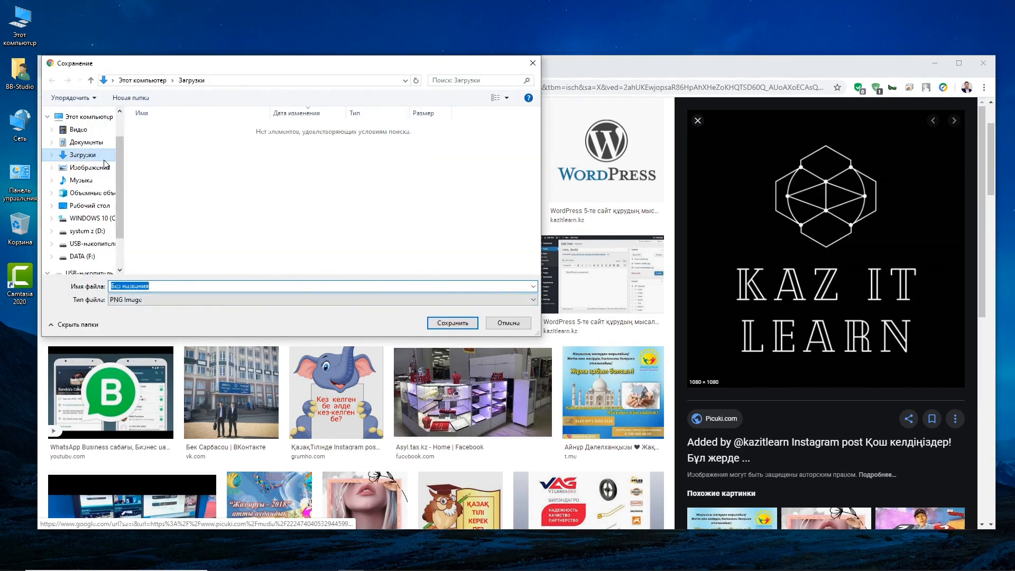
pyautogui.click(88, 167)
pyautogui.click(464, 324)
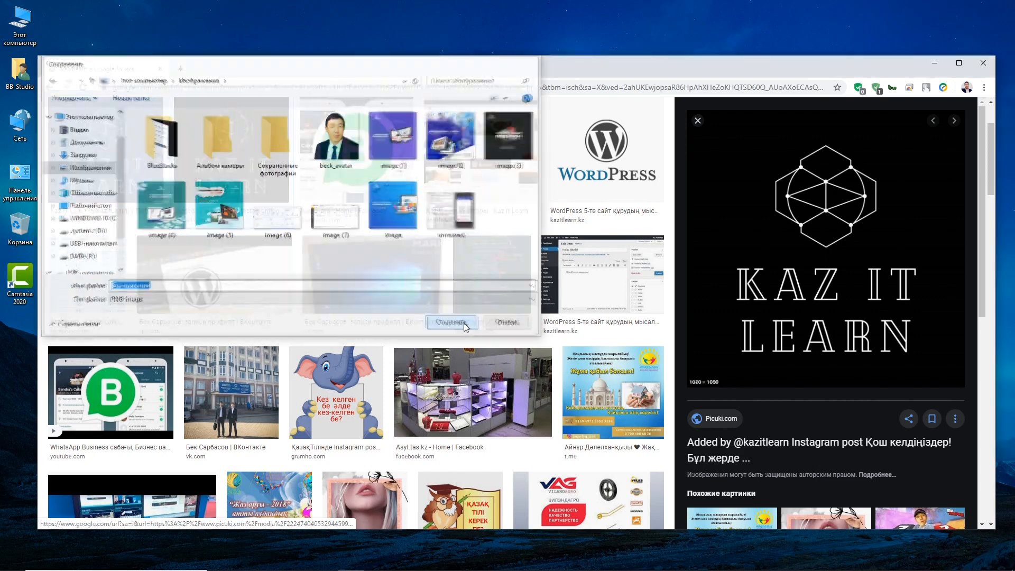
pyautogui.click(981, 64)
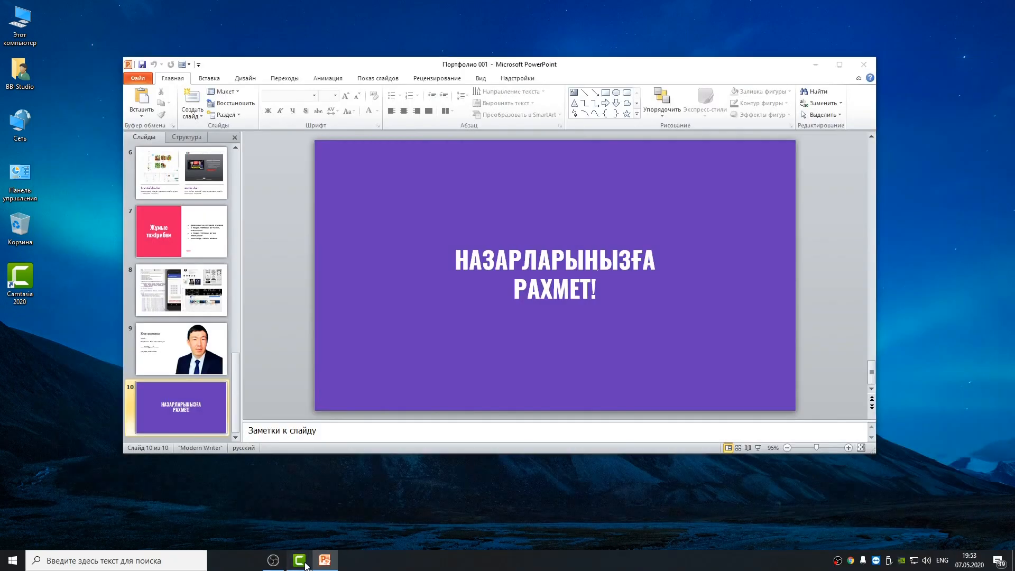
# Switch back to Camtasia and import the logo image "Без названия" from the Pictures folder into the media bin.
pyautogui.click(305, 565)
pyautogui.rightClick(169, 174)
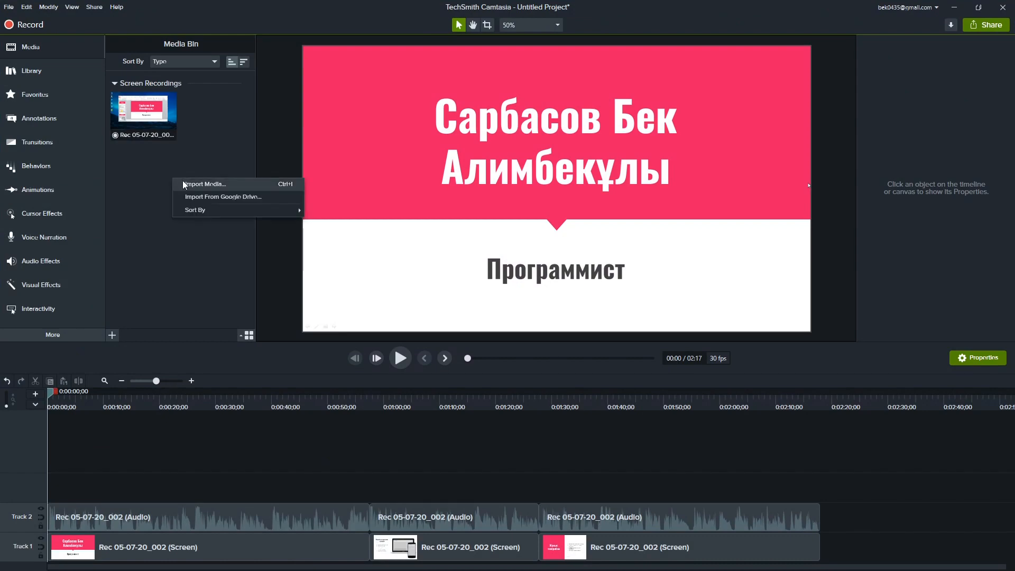
pyautogui.click(196, 184)
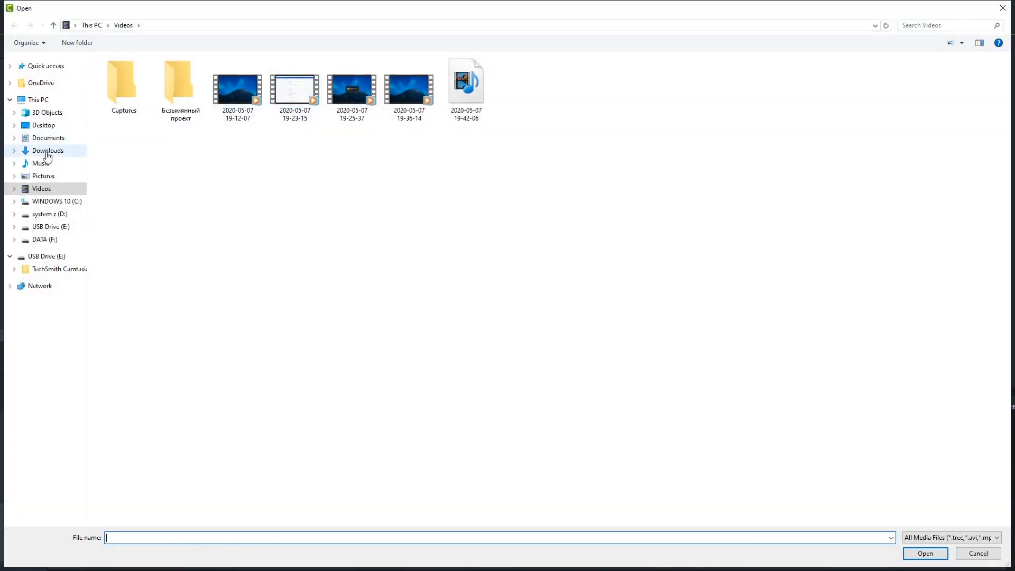
pyautogui.click(47, 153)
pyautogui.click(39, 175)
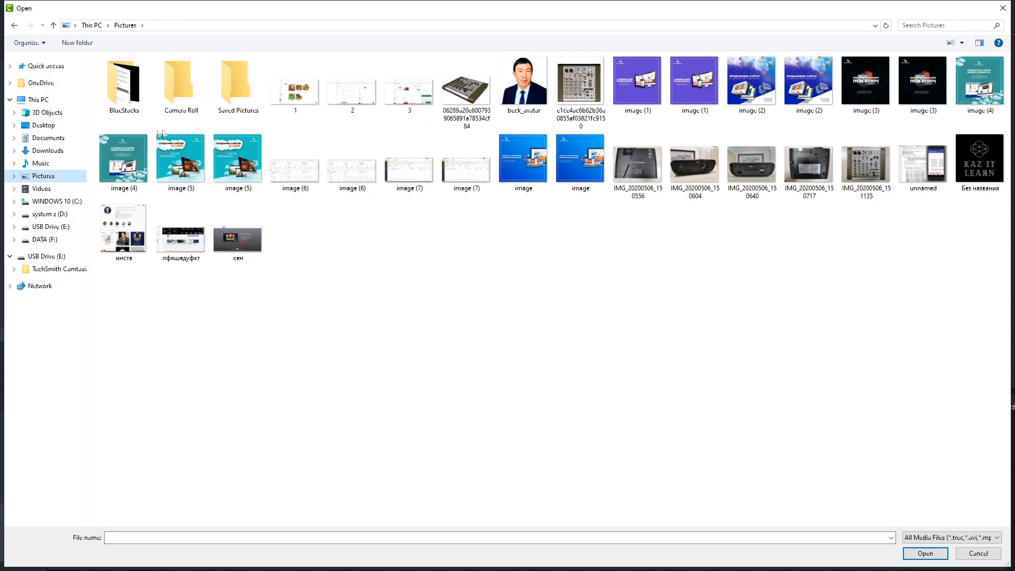
pyautogui.click(979, 159)
pyautogui.click(925, 552)
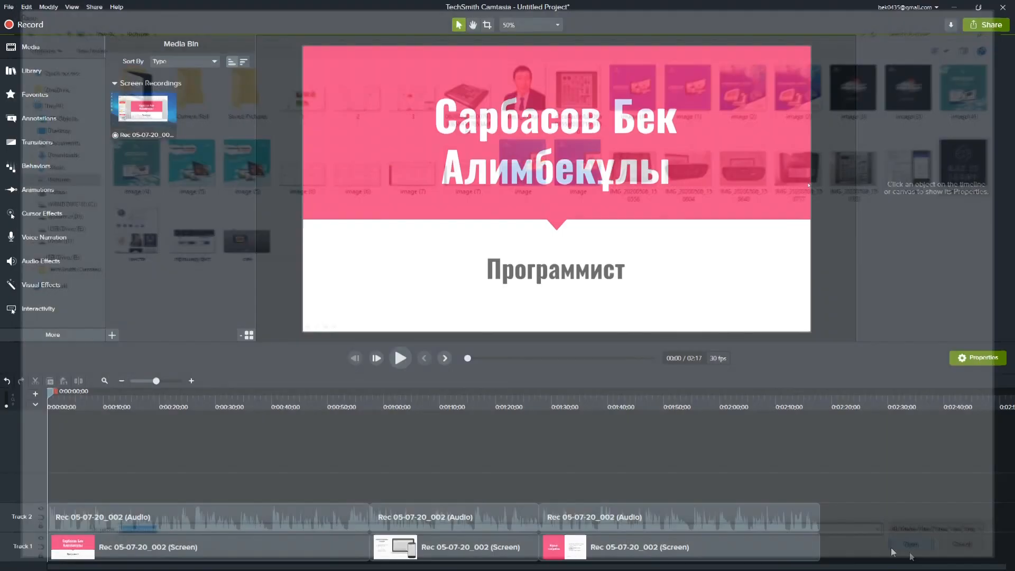
# Shift all audio and screen clips later on the timeline and place the logo image at the start of Track 1.
pyautogui.moveTo(147, 472); pyautogui.dragTo(547, 553)
pyautogui.moveTo(364, 542); pyautogui.dragTo(438, 543)
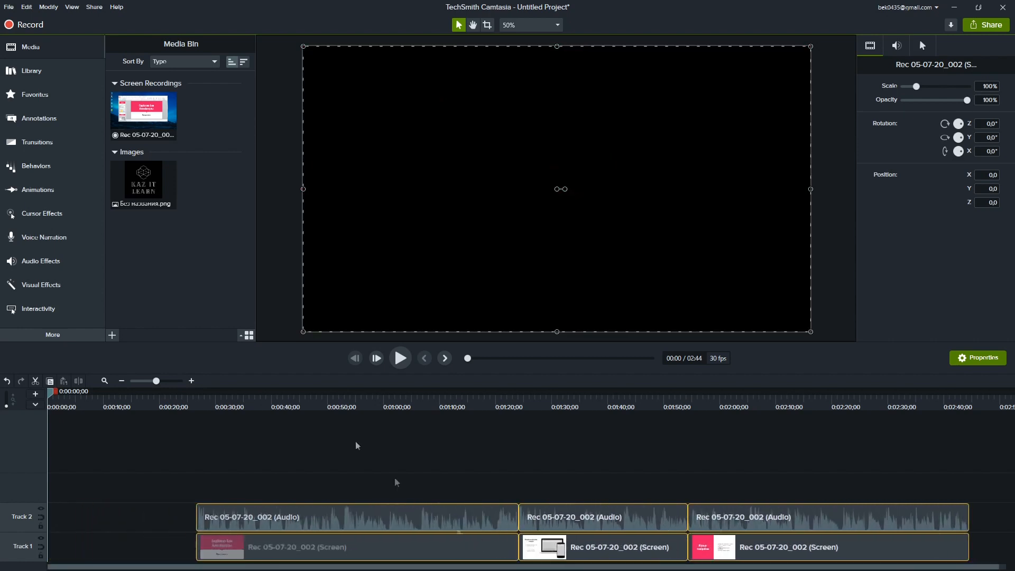
pyautogui.moveTo(143, 192); pyautogui.dragTo(93, 539)
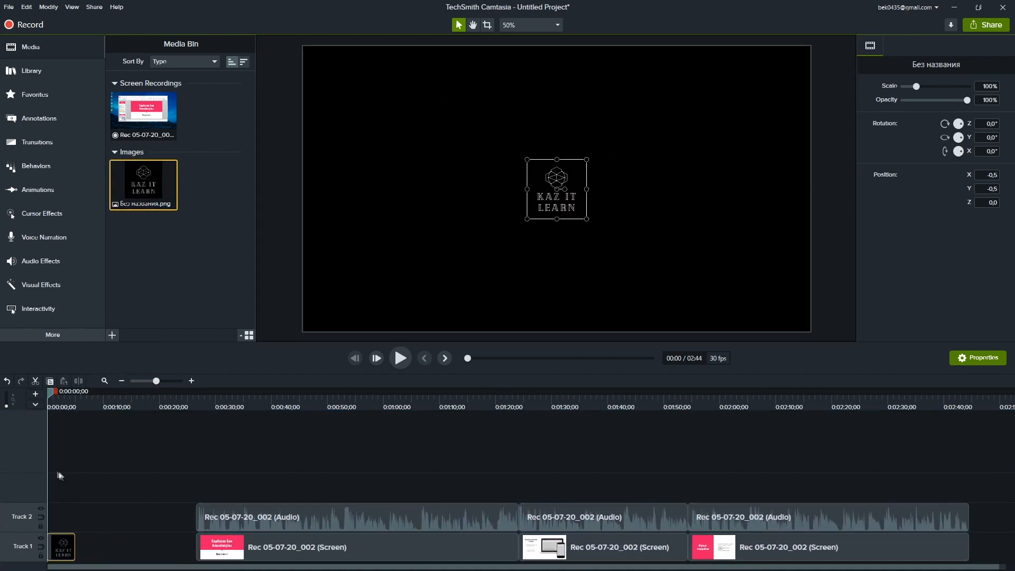
# Extend the logo clip to about 6 seconds and move all recording clips back so they directly follow it.
pyautogui.moveTo(73, 544); pyautogui.dragTo(81, 545)
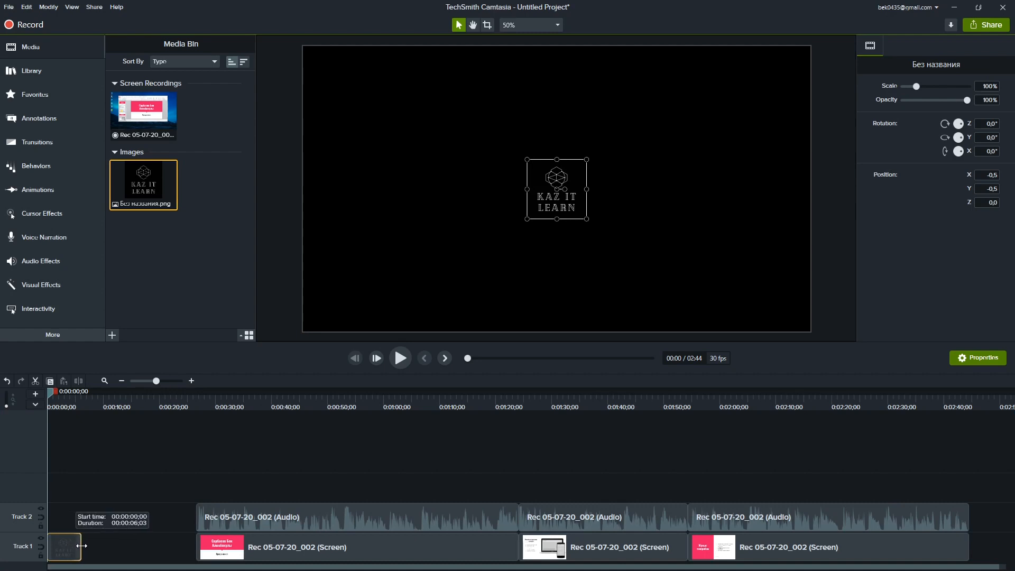
pyautogui.moveTo(81, 544); pyautogui.dragTo(79, 543)
pyautogui.moveTo(150, 498); pyautogui.dragTo(782, 548)
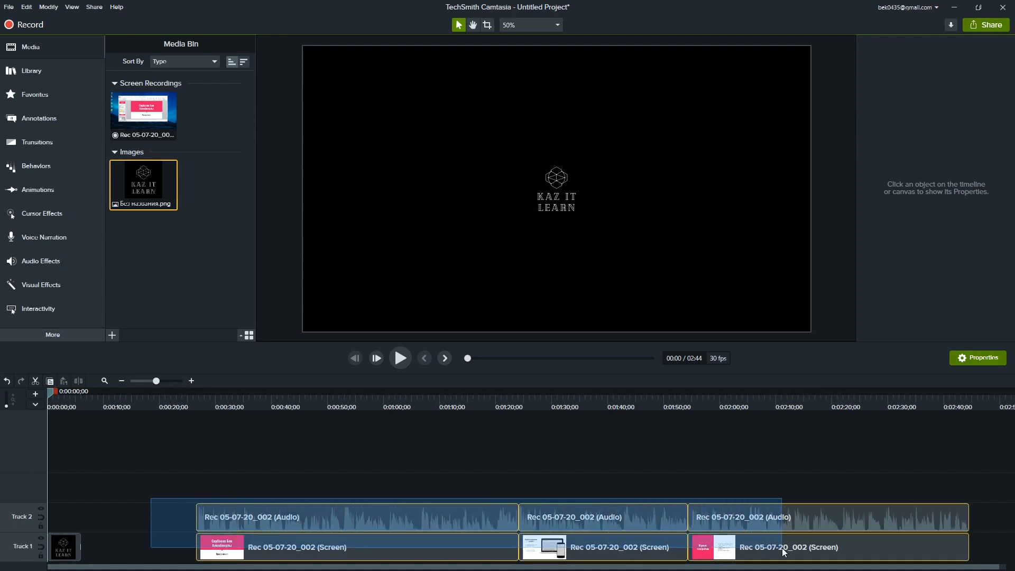
pyautogui.moveTo(447, 552); pyautogui.dragTo(333, 562)
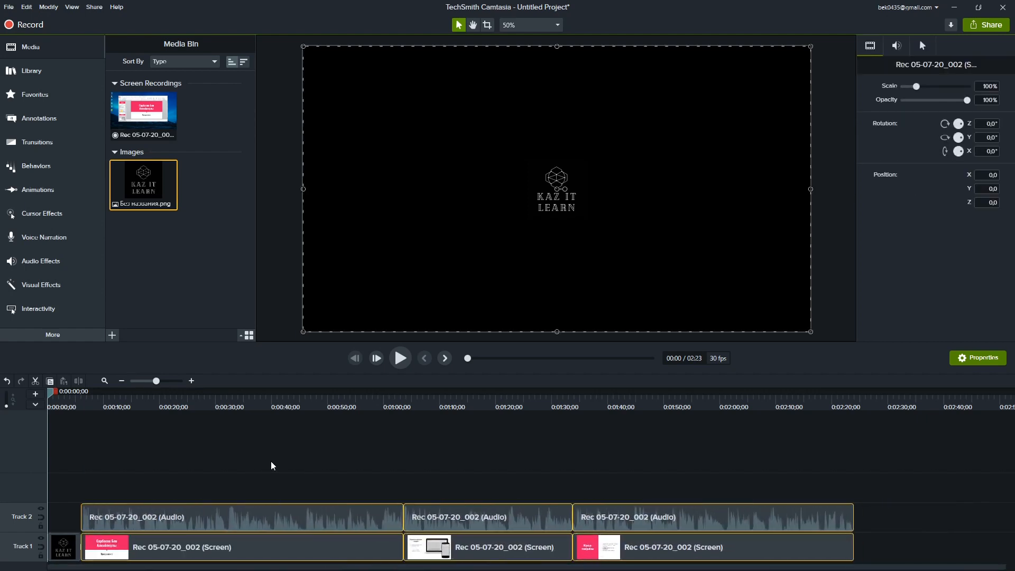
pyautogui.click(272, 464)
# Try shifting only the three audio clips to start at about 0:00:24 and play the stretch around their new start.
pyautogui.moveTo(233, 469); pyautogui.dragTo(284, 511)
pyautogui.moveTo(276, 468); pyautogui.dragTo(633, 521)
pyautogui.moveTo(686, 437); pyautogui.dragTo(362, 521)
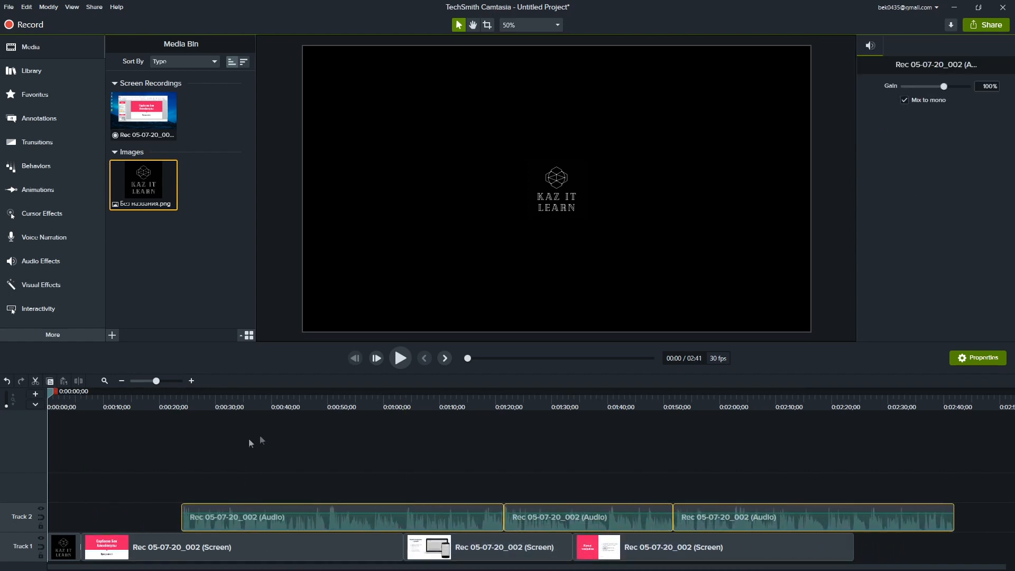
pyautogui.click(150, 404)
pyautogui.press('space')
pyautogui.click(180, 404)
pyautogui.press('space')
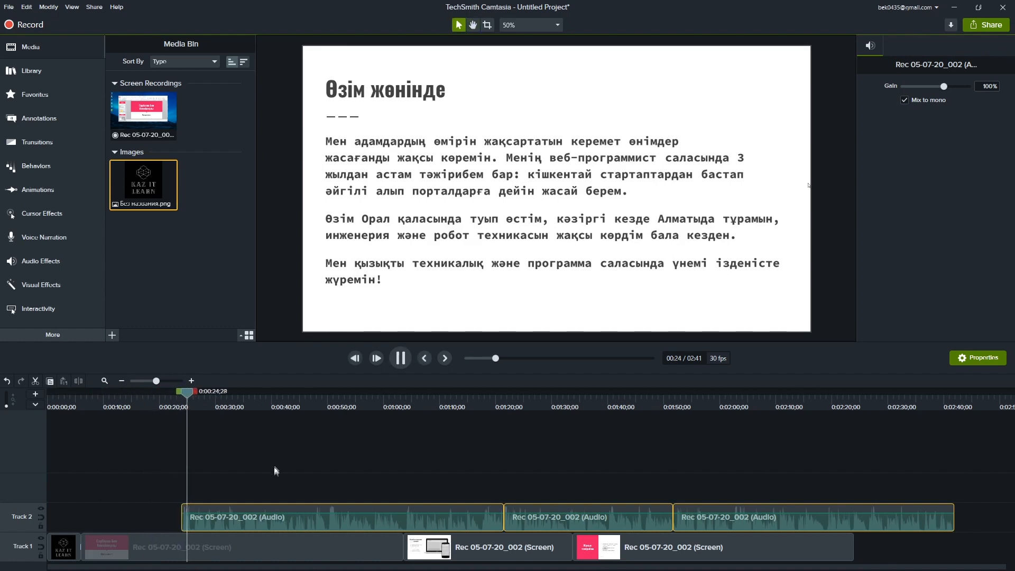
# Move the three audio clips back into alignment with the screen clips on Track 1.
pyautogui.moveTo(252, 476); pyautogui.dragTo(626, 527)
pyautogui.click(747, 441)
pyautogui.moveTo(807, 446); pyautogui.dragTo(315, 537)
pyautogui.click(105, 448)
# Return to the opening logo clip and enlarge the logo to 480%, centred and filling the canvas height.
pyautogui.moveTo(189, 392); pyautogui.dragTo(48, 402)
pyautogui.press('space')
pyautogui.press('space')
pyautogui.click(551, 189)
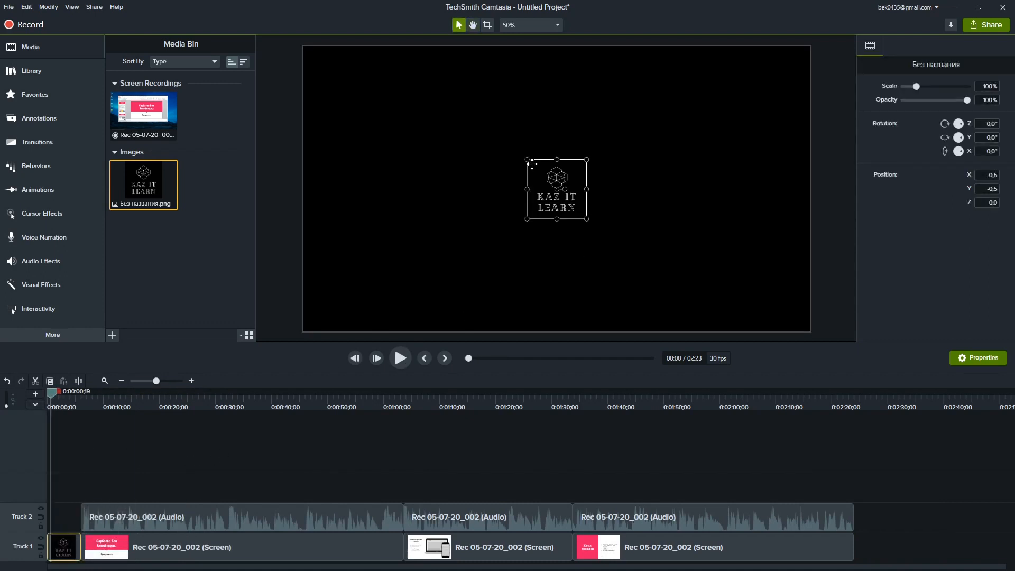
pyautogui.moveTo(527, 158); pyautogui.dragTo(415, 58)
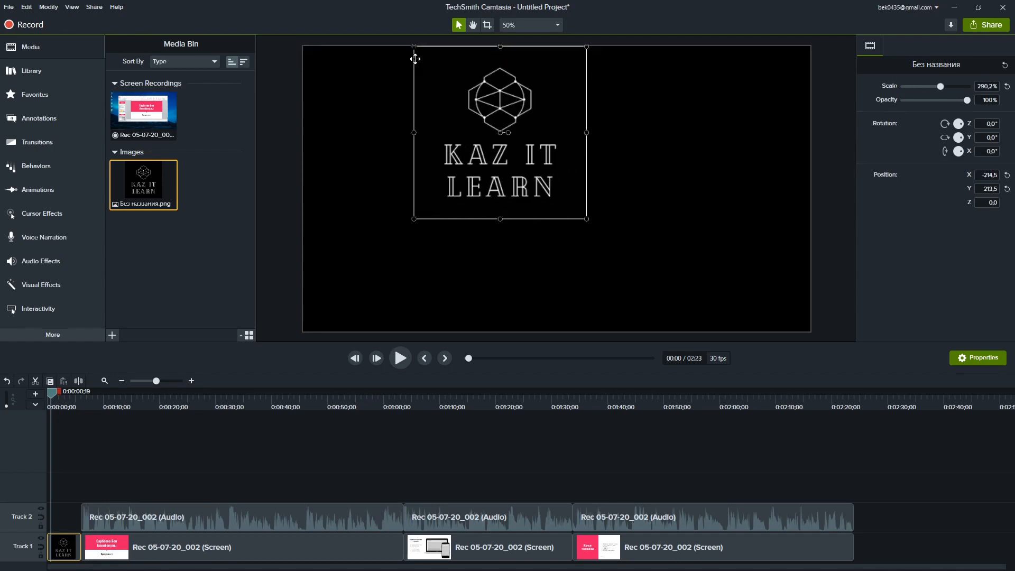
pyautogui.moveTo(586, 218); pyautogui.dragTo(699, 332)
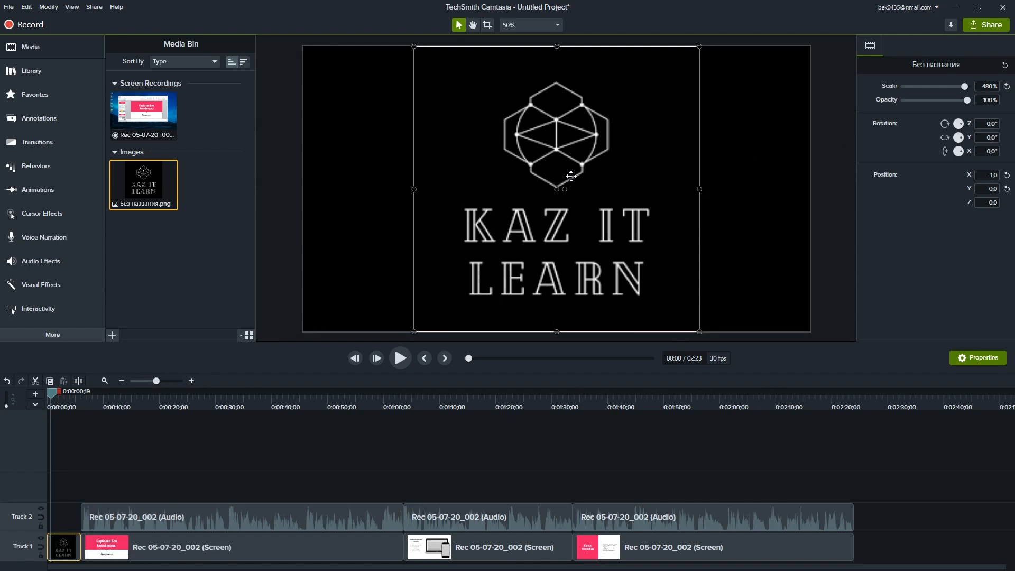
pyautogui.click(411, 317)
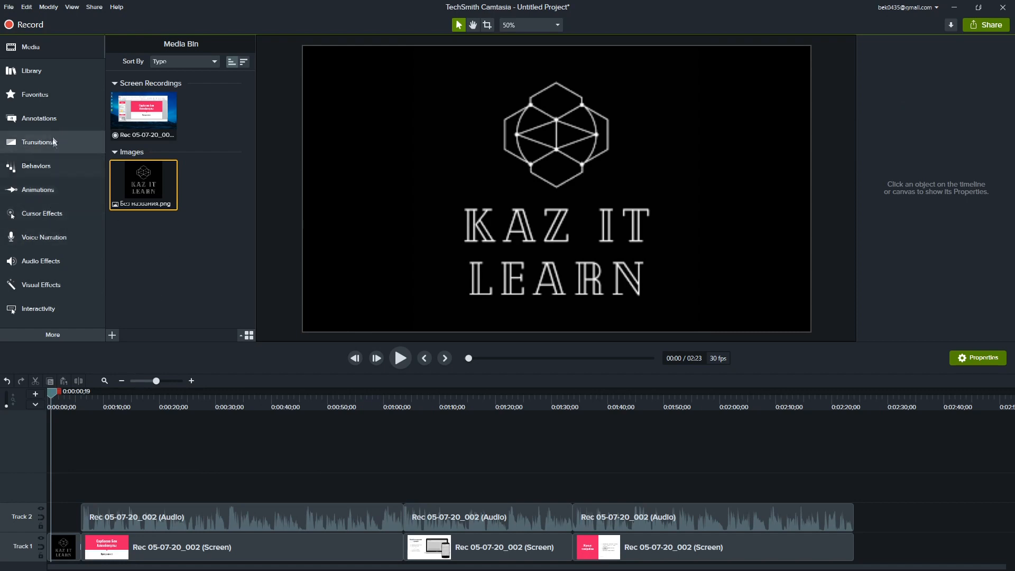
pyautogui.rightClick(189, 262)
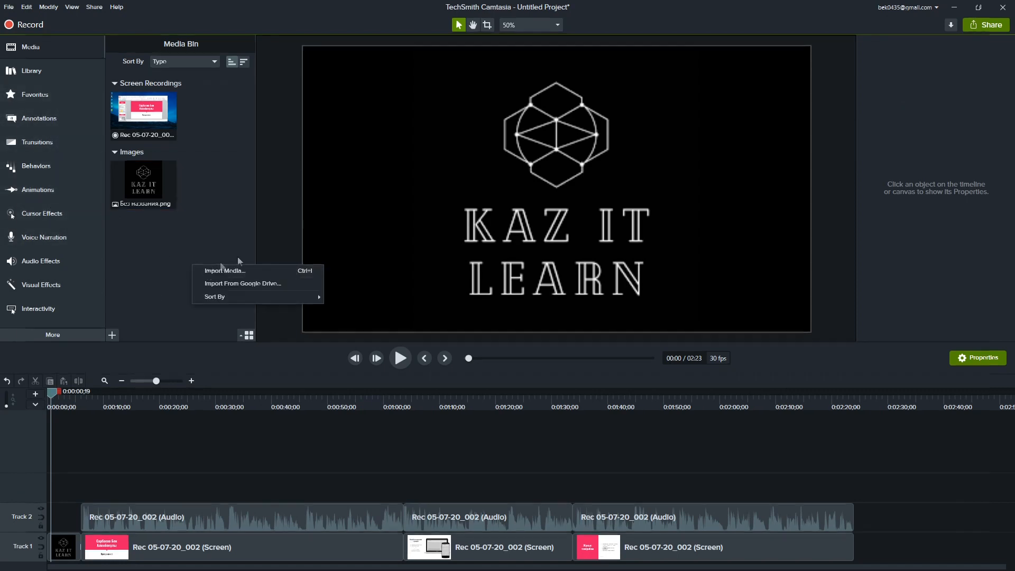
pyautogui.click(238, 271)
pyautogui.click(42, 163)
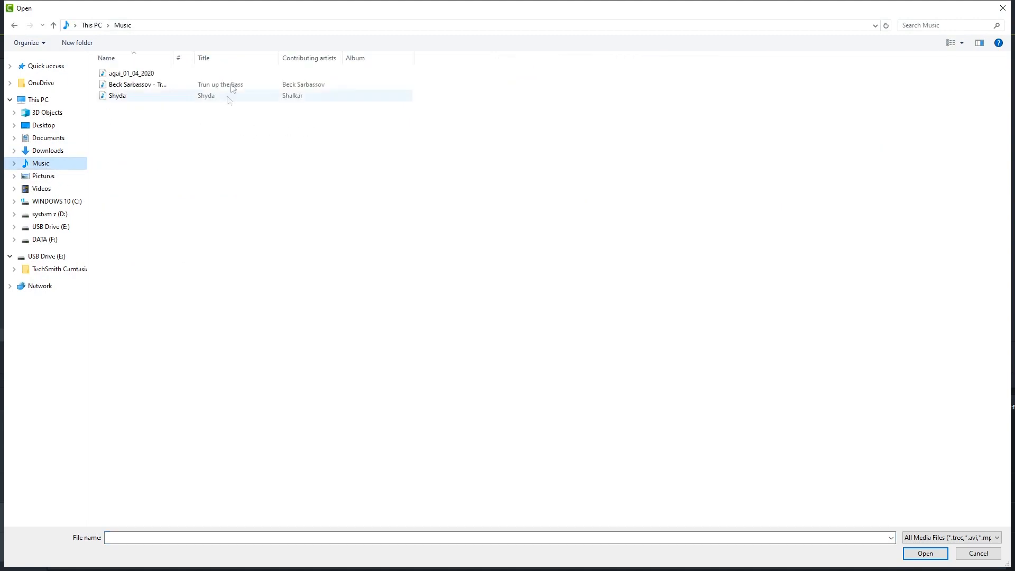
pyautogui.click(978, 553)
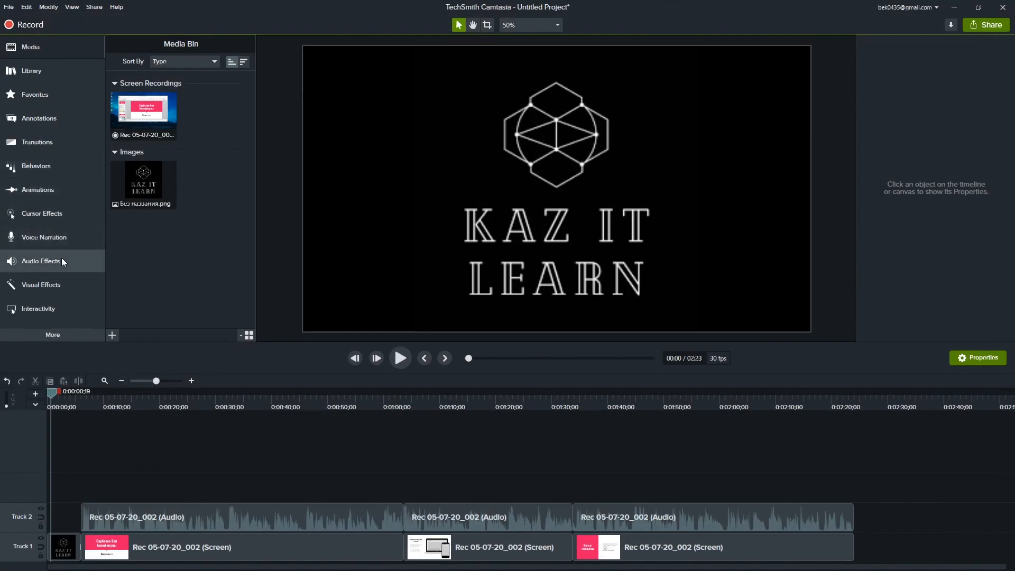
# Browse the audio effects and the Camtasia 2020 library's Music Tracks folder, and pick out the asimpleway track.
pyautogui.click(62, 259)
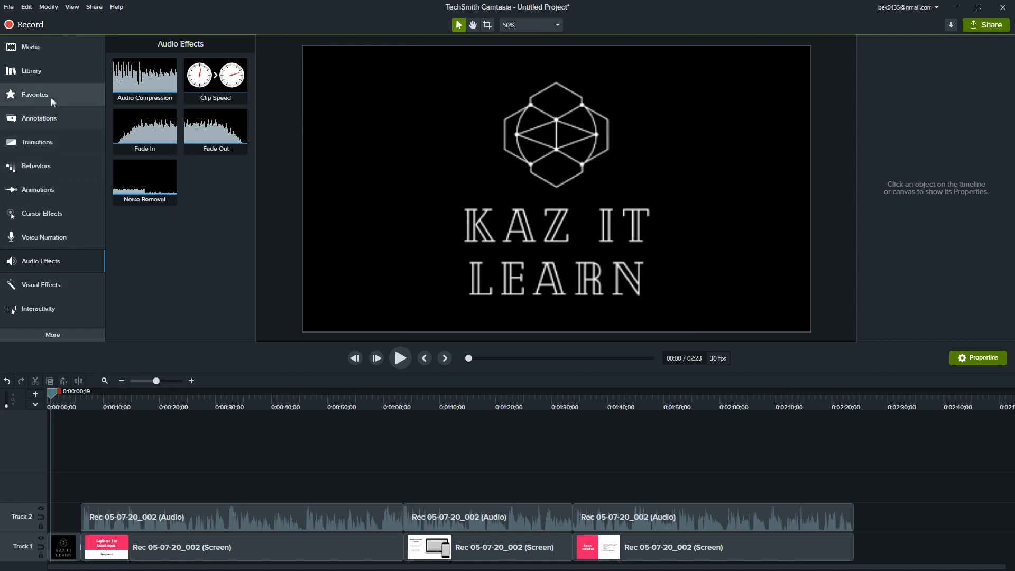
pyautogui.click(46, 70)
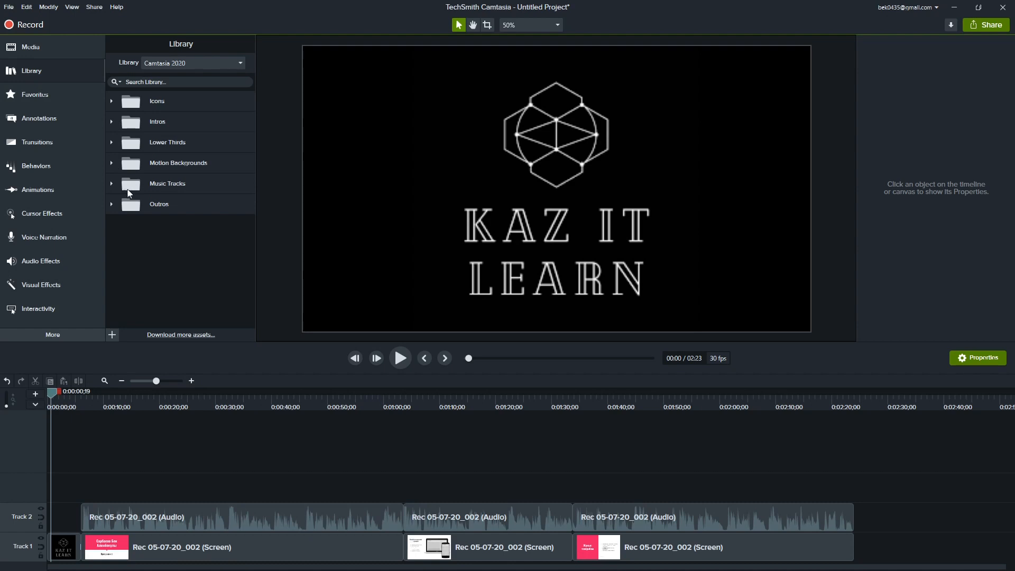
pyautogui.click(112, 183)
pyautogui.click(172, 205)
pyautogui.click(598, 274)
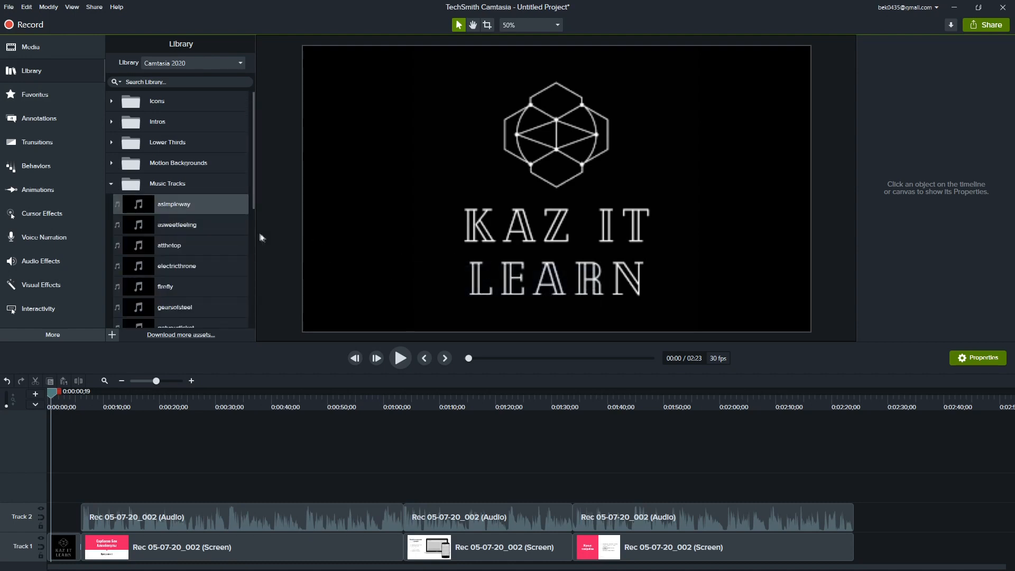
# Preview the asweetfeeling music track, add it on a new track above the audio clips, and play the mix from about 0:00:10.
pyautogui.click(158, 224)
pyautogui.click(593, 273)
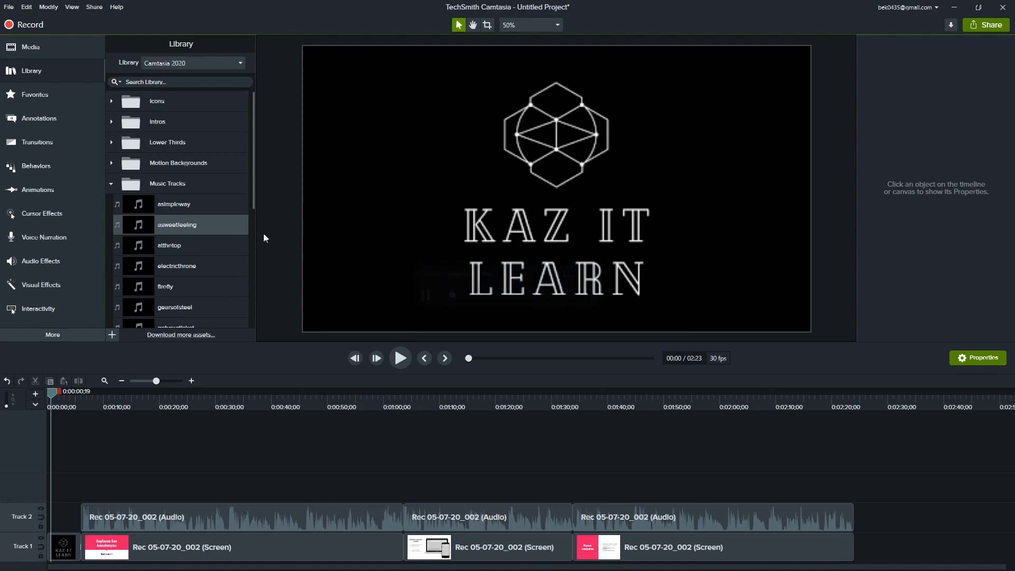
pyautogui.moveTo(179, 231); pyautogui.dragTo(53, 487)
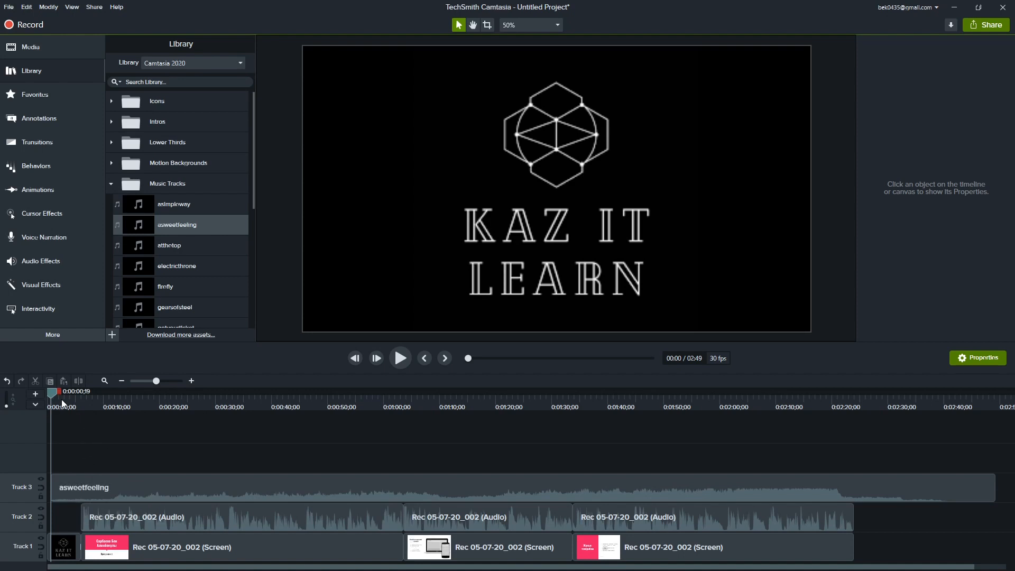
pyautogui.click(102, 401)
pyautogui.press('space')
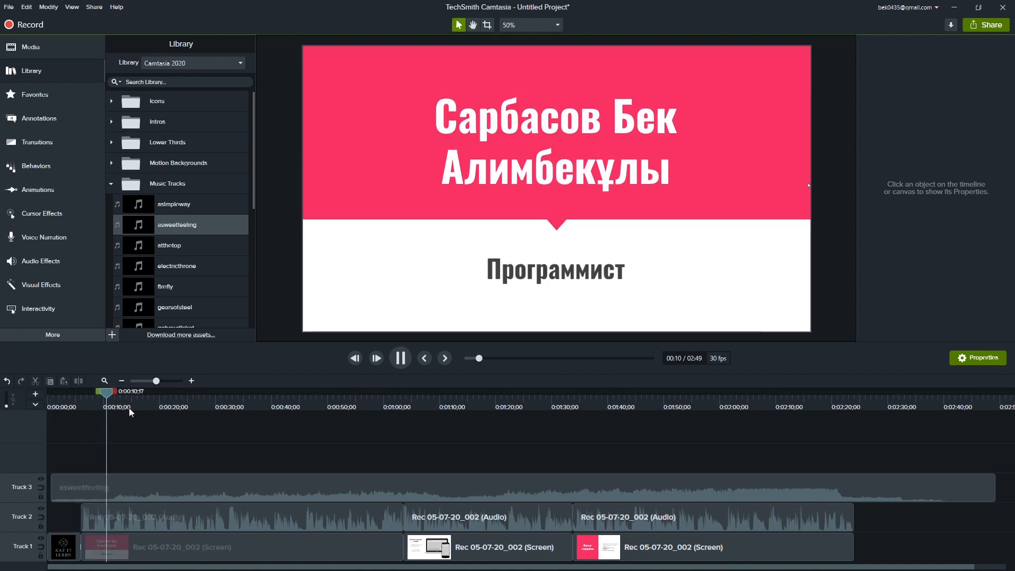
# Move the asweetfeeling clip to the very start of the timeline.
pyautogui.click(164, 487)
pyautogui.moveTo(164, 486); pyautogui.dragTo(144, 487)
pyautogui.press('space')
pyautogui.press('space')
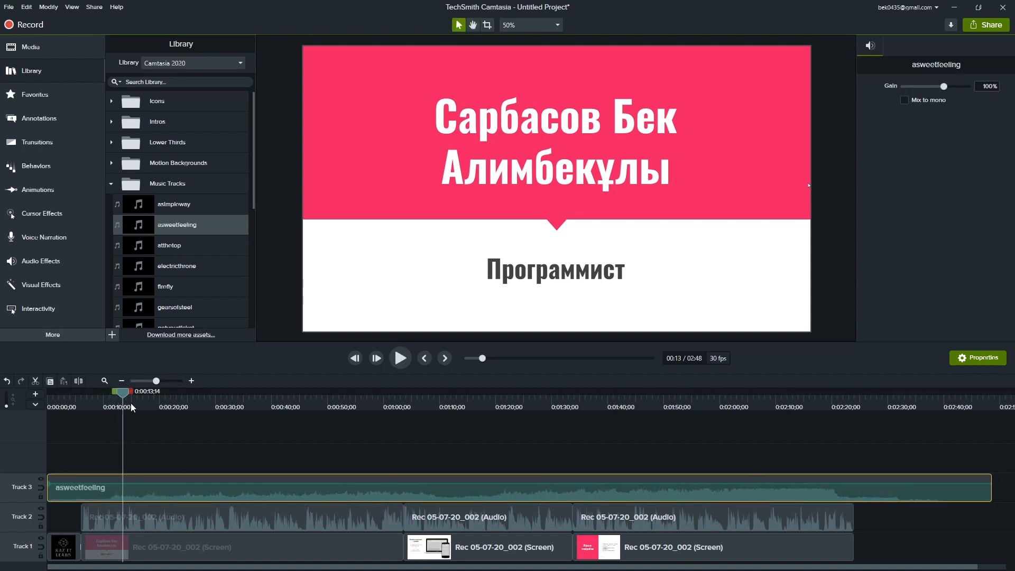
# Trim the end of the asweetfeeling clip to about 0:00:08.5, so it runs slightly past the opening logo clip.
pyautogui.moveTo(991, 498); pyautogui.dragTo(81, 528)
pyautogui.click(59, 453)
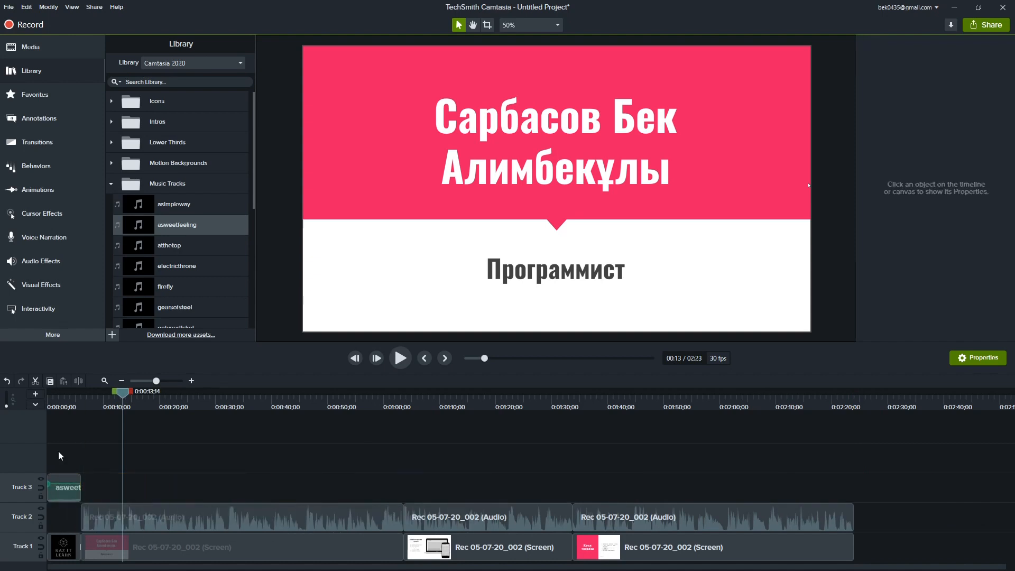
pyautogui.click(72, 546)
pyautogui.moveTo(77, 401); pyautogui.dragTo(42, 407)
pyautogui.press('space')
pyautogui.click(78, 401)
pyautogui.moveTo(81, 500); pyautogui.dragTo(95, 488)
pyautogui.click(122, 434)
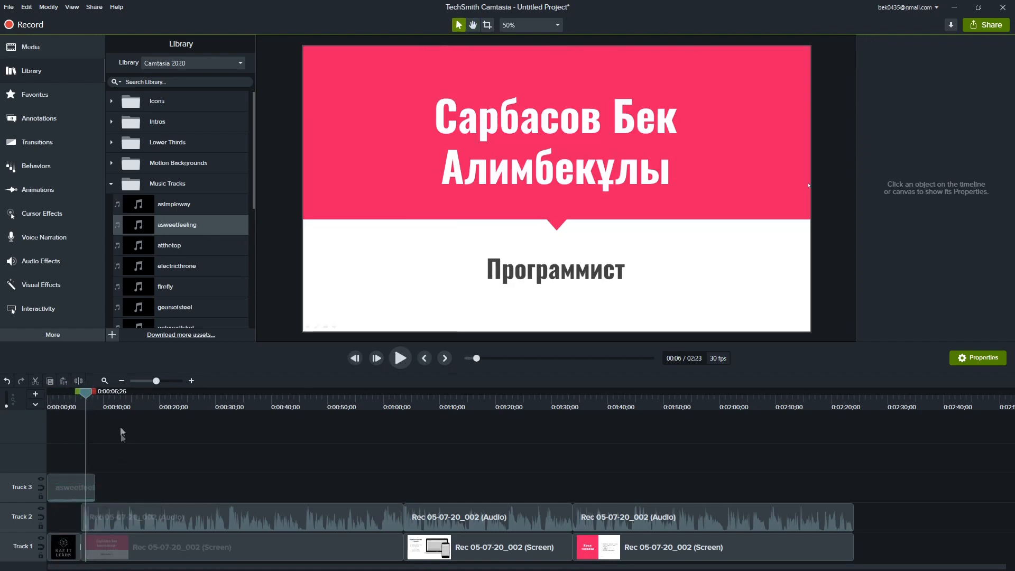
# Apply the Pixelate transition at the start of the opening logo clip and between it and the first screen clip.
pyautogui.click(190, 381)
pyautogui.click(190, 380)
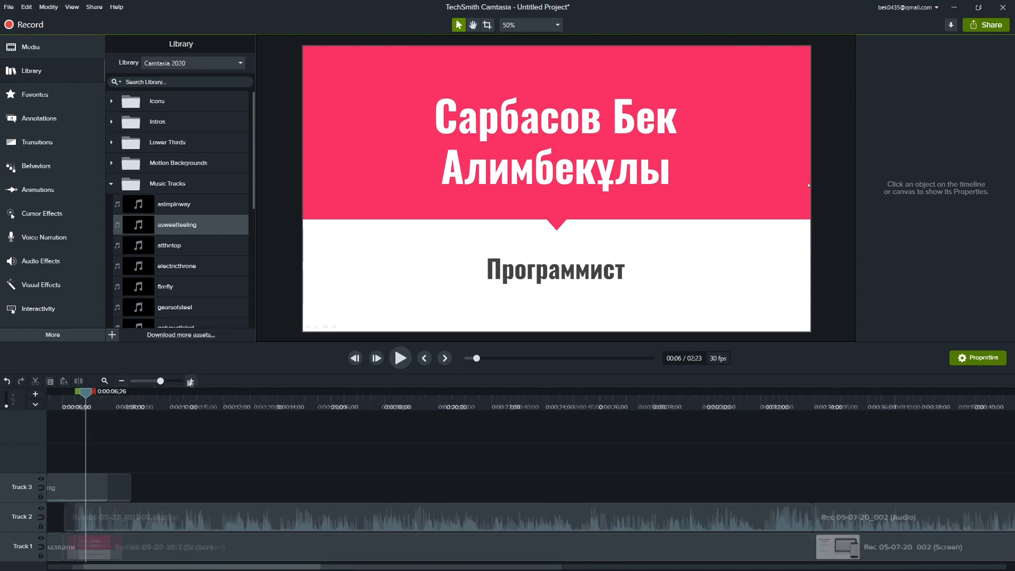
pyautogui.moveTo(87, 394); pyautogui.dragTo(141, 408)
pyautogui.click(121, 380)
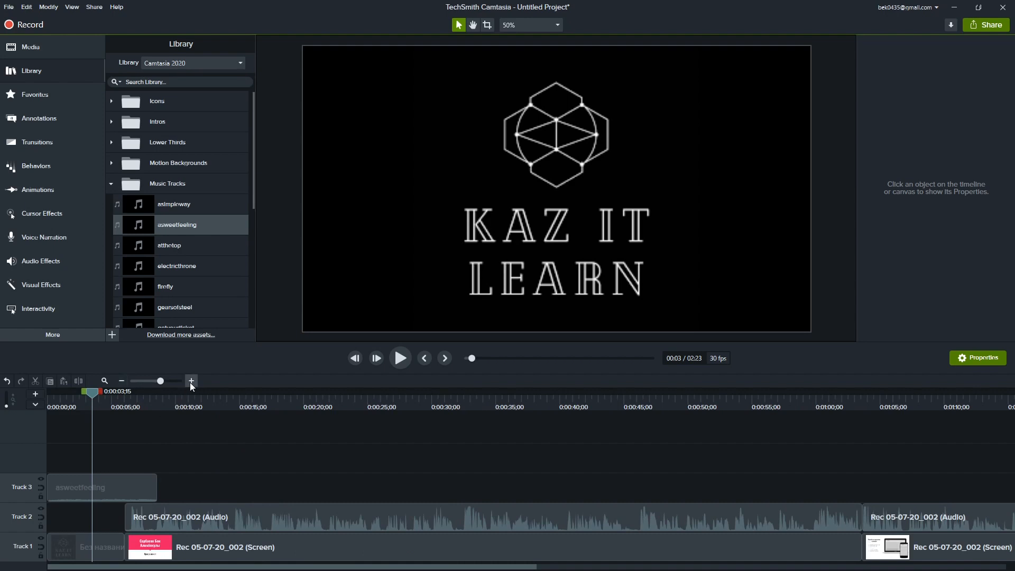
pyautogui.moveTo(97, 398); pyautogui.dragTo(49, 397)
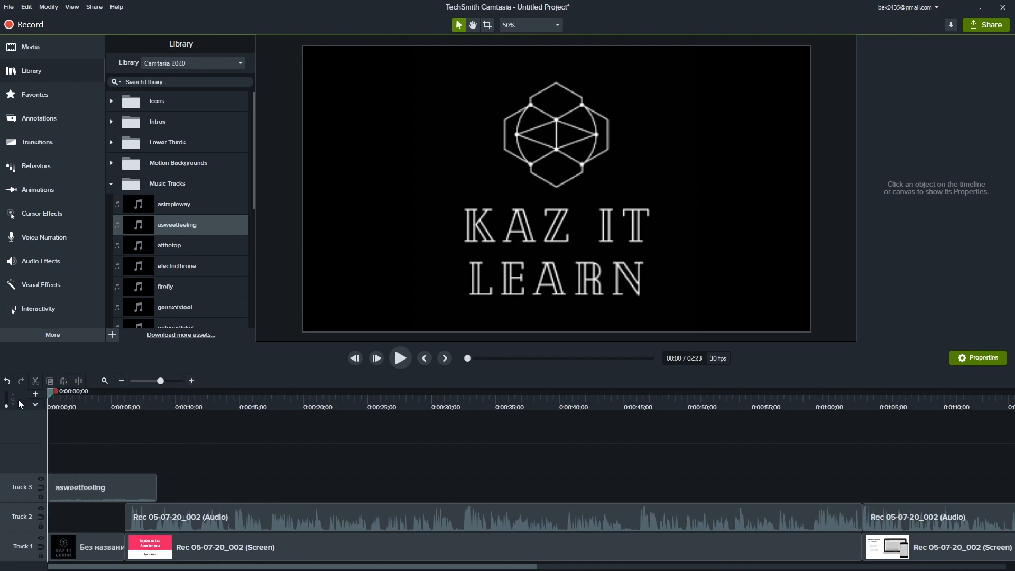
pyautogui.click(47, 147)
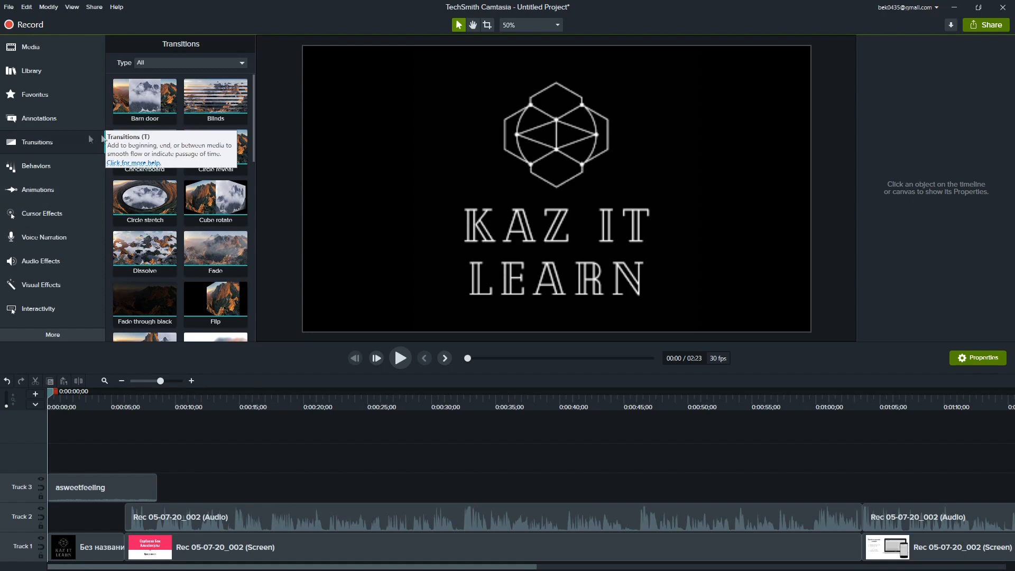
pyautogui.scroll(-2, 216, 206)
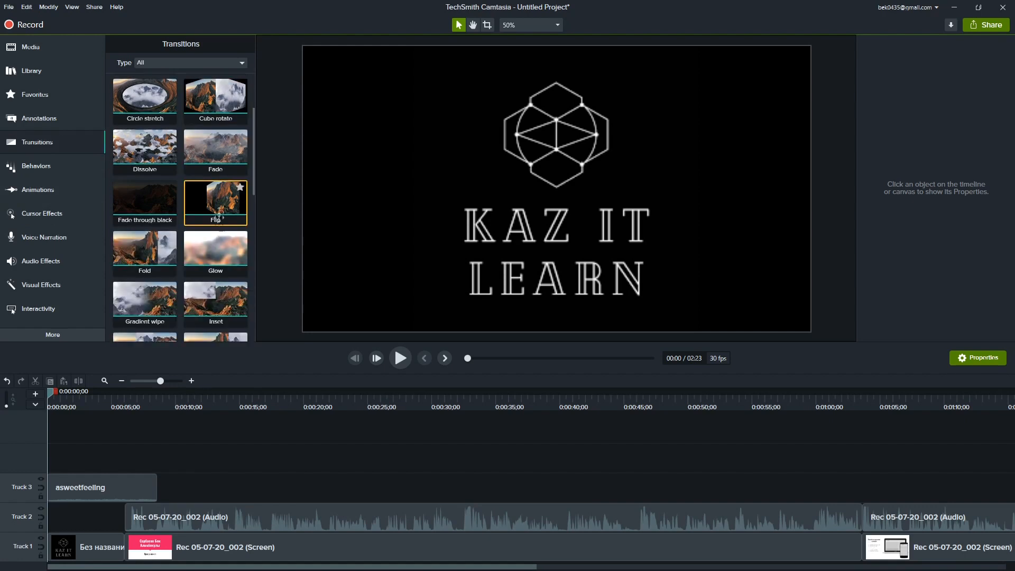
pyautogui.scroll(-5, 218, 211)
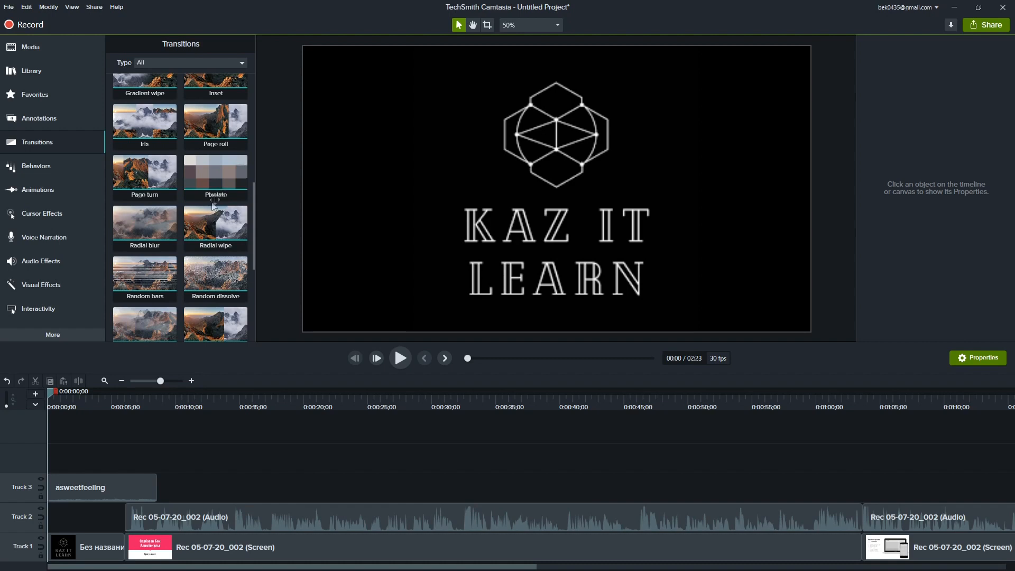
pyautogui.moveTo(217, 178); pyautogui.dragTo(56, 553)
pyautogui.press('space')
pyautogui.press('space')
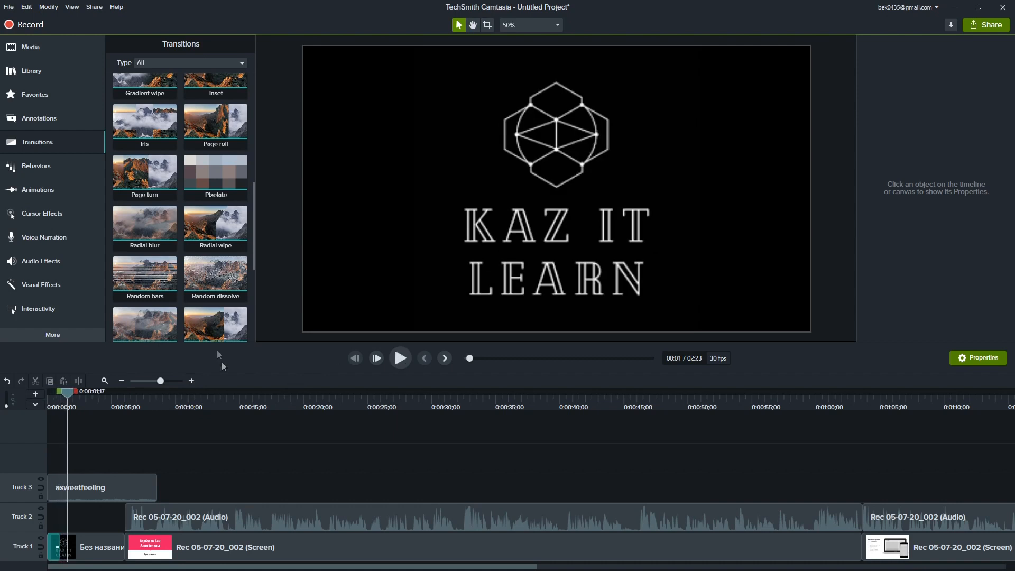
pyautogui.moveTo(215, 179); pyautogui.dragTo(129, 552)
pyautogui.moveTo(68, 394); pyautogui.dragTo(48, 394)
# Raise the asweetfeeling clip's volume and add an audio point about 1.5 seconds in, fading the music in from 0%.
pyautogui.click(66, 485)
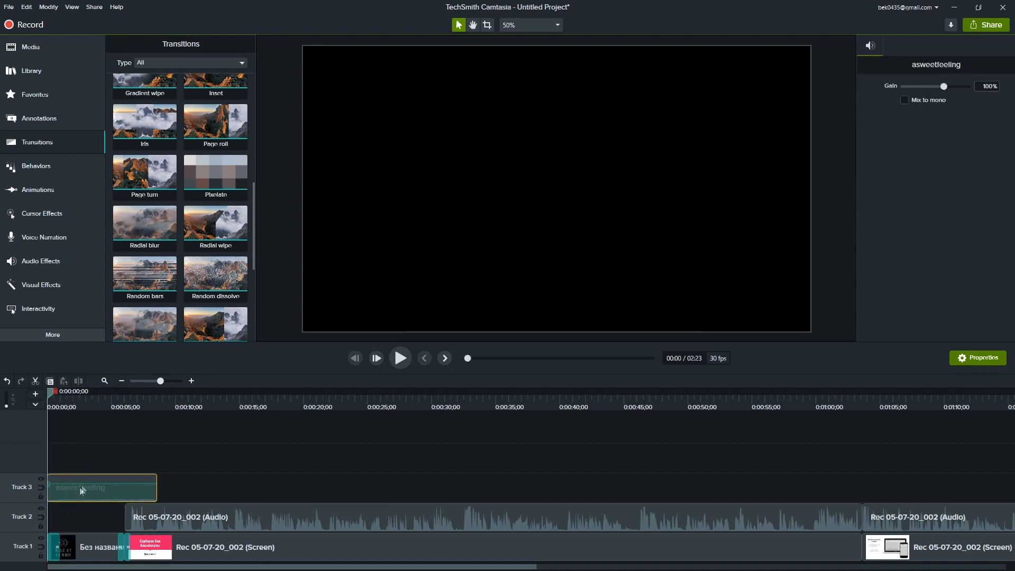
pyautogui.moveTo(85, 483); pyautogui.dragTo(85, 478)
pyautogui.press('space')
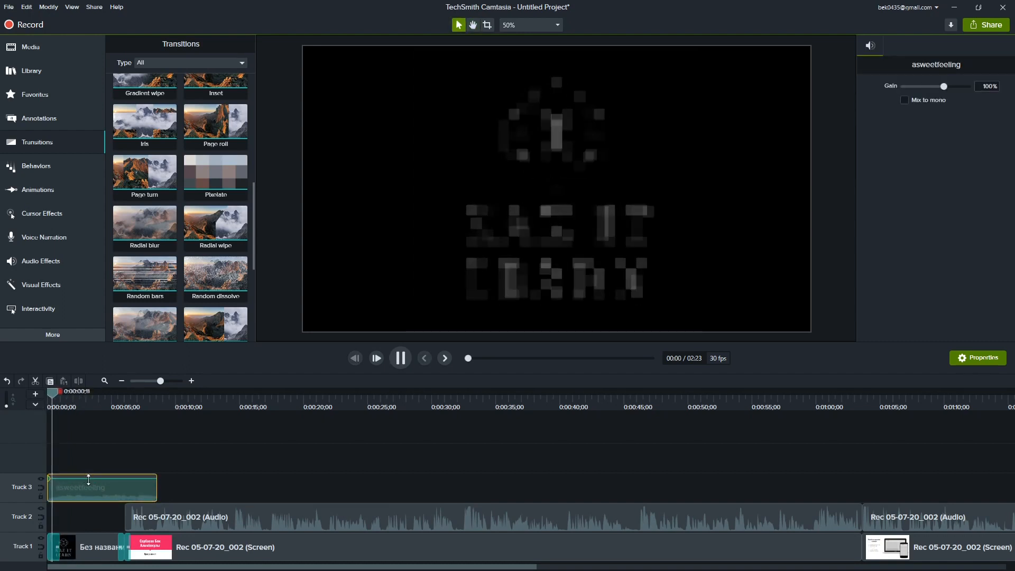
pyautogui.press('space')
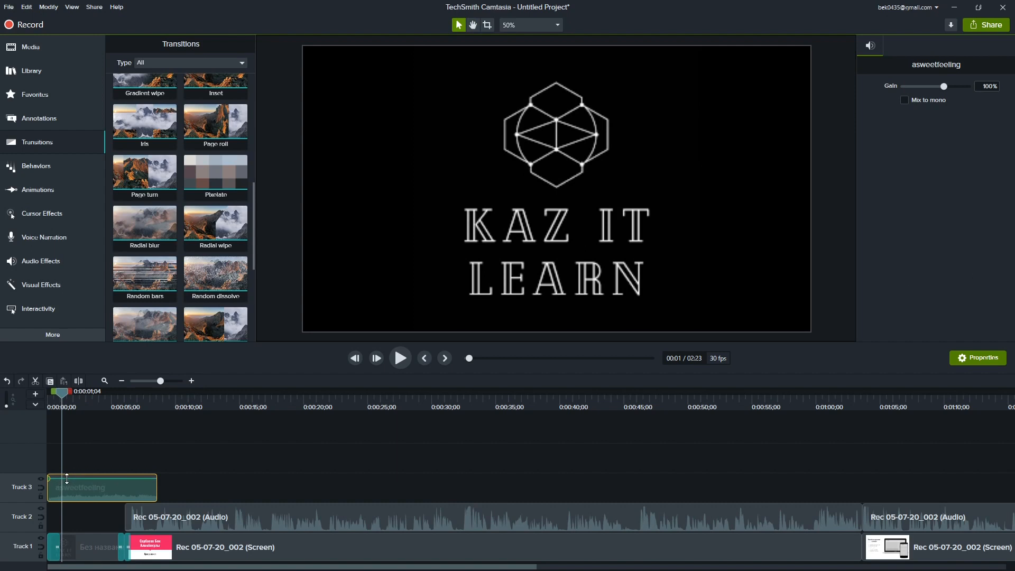
pyautogui.rightClick(69, 482)
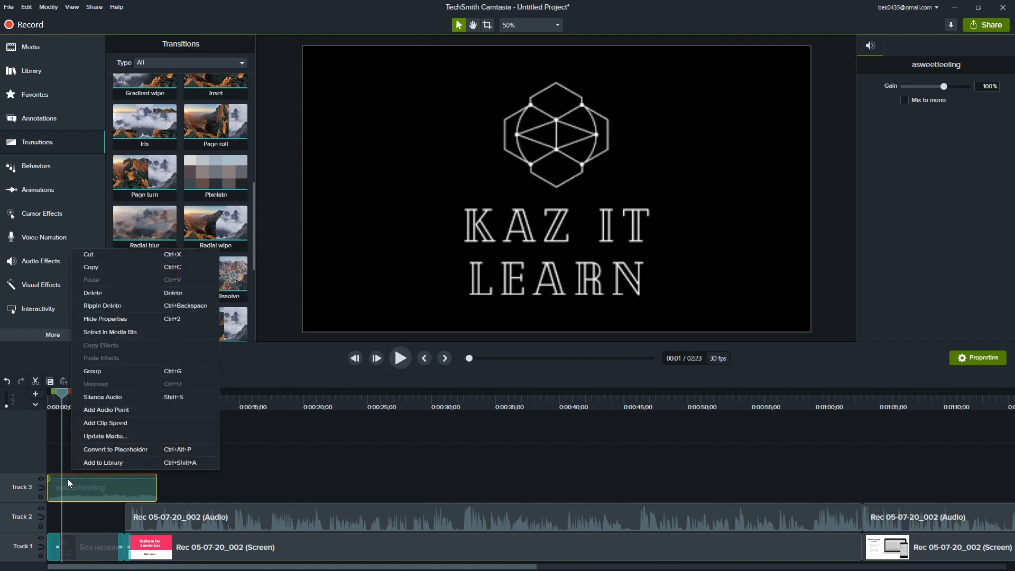
pyautogui.click(112, 411)
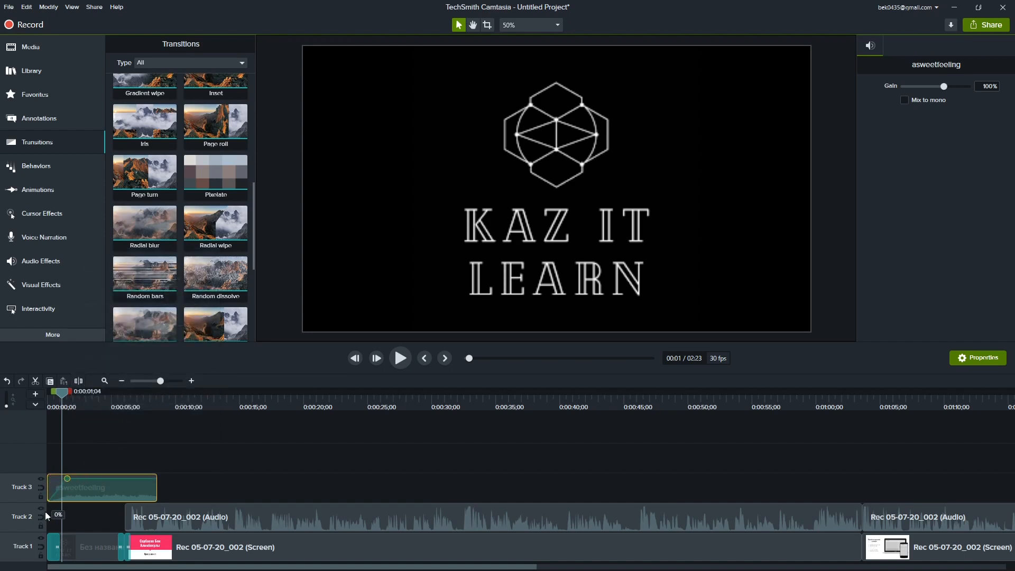
# Add audio points to the asweetfeeling clip at about 0:00:06 and near its end, lowering the last one to fade out.
pyautogui.rightClick(125, 481)
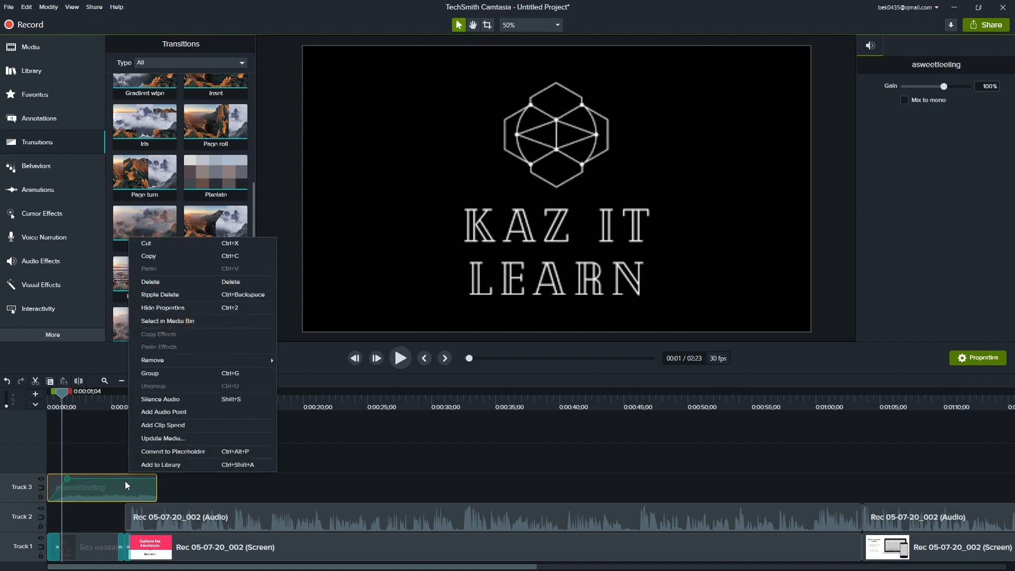
pyautogui.click(125, 471)
pyautogui.click(131, 400)
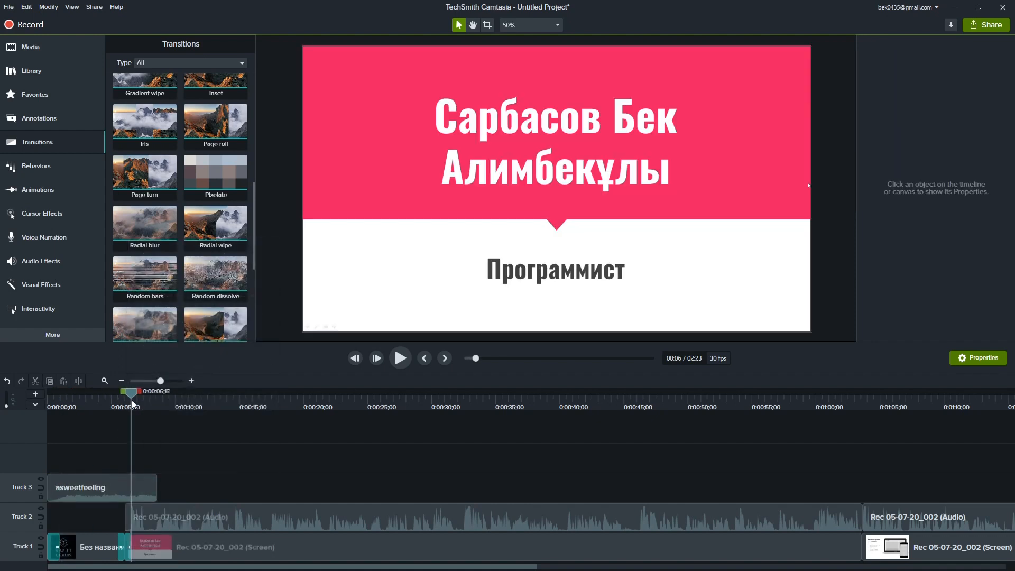
pyautogui.click(128, 485)
pyautogui.rightClick(126, 480)
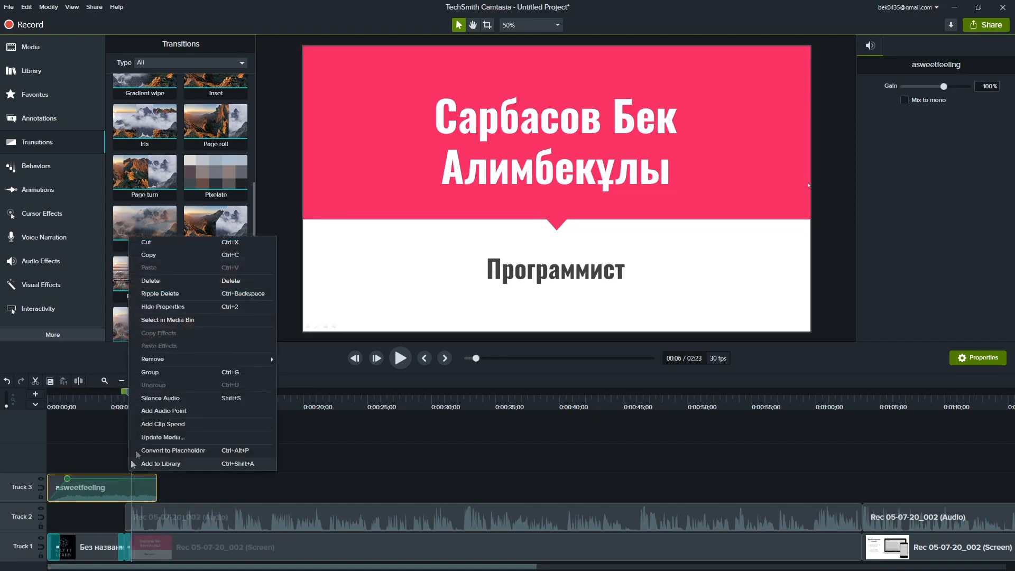
pyautogui.click(151, 412)
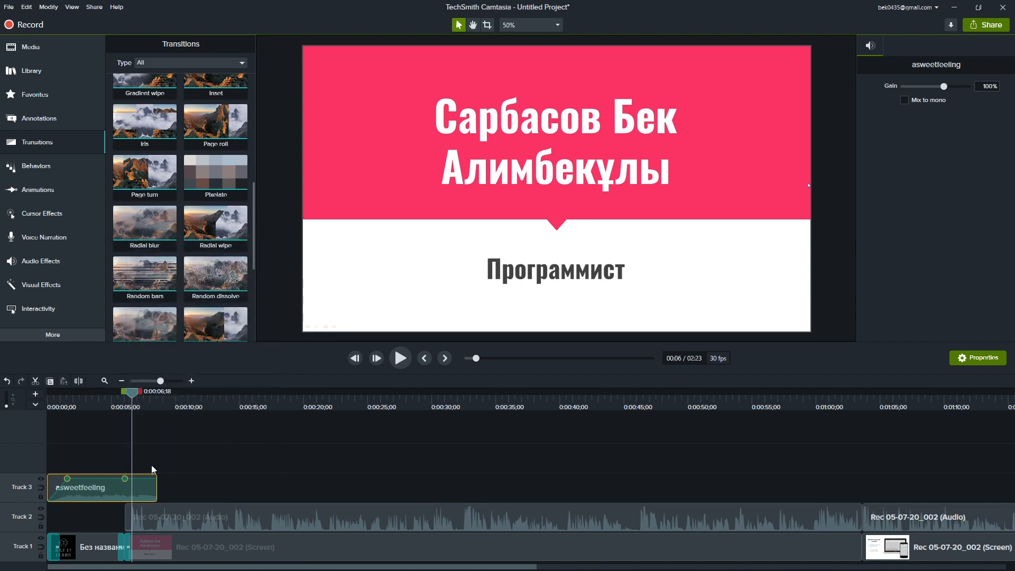
pyautogui.rightClick(154, 475)
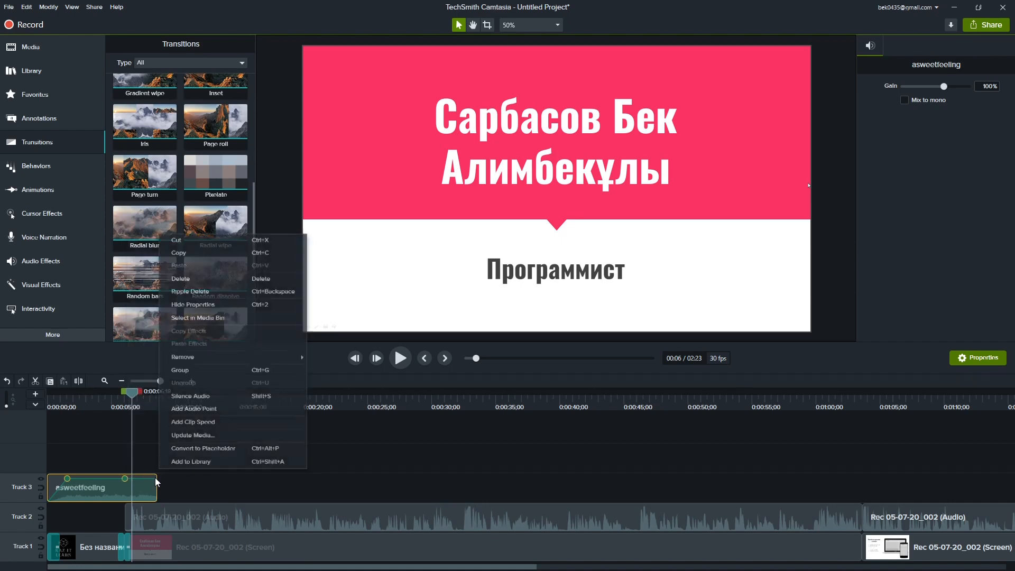
pyautogui.click(178, 410)
pyautogui.moveTo(154, 479); pyautogui.dragTo(154, 499)
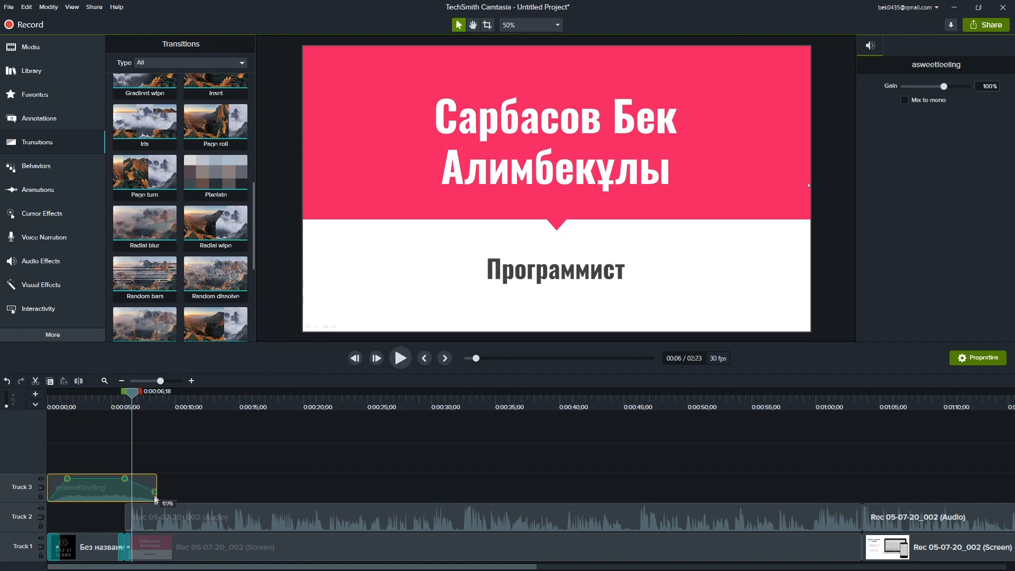
# Play the opening from the start to check the Pixelate transitions and the music fades.
pyautogui.moveTo(131, 399); pyautogui.dragTo(40, 407)
pyautogui.press('space')
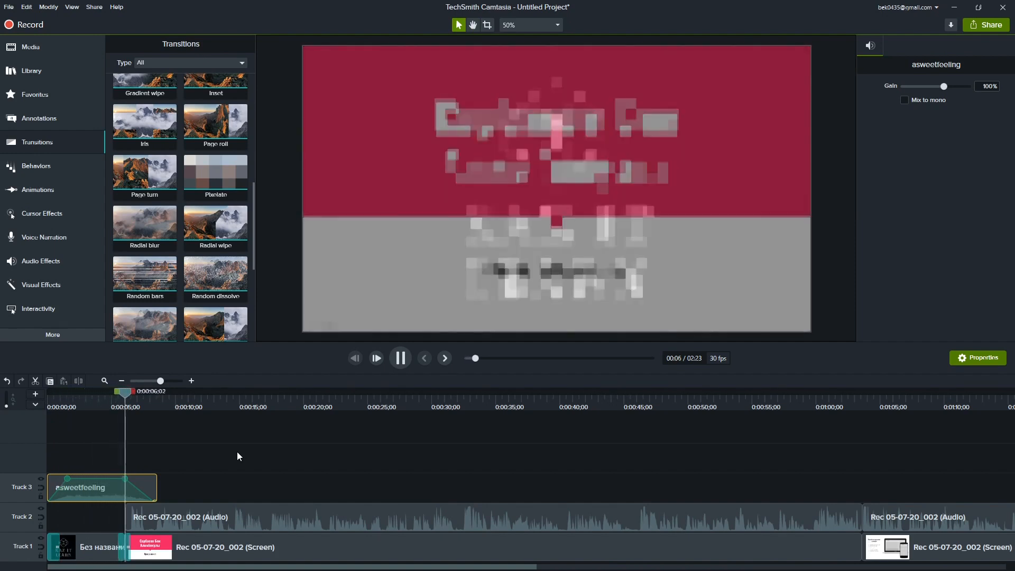
pyautogui.click(275, 457)
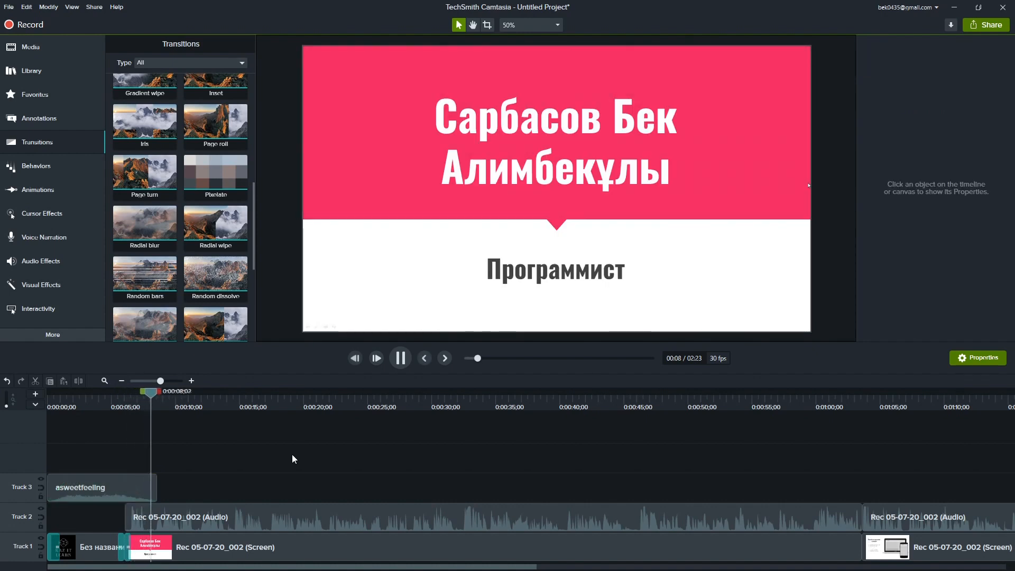
# Place the logo image after the last screen clip on Track 1 and enlarge it to nearly fill the canvas height.
pyautogui.click(121, 381)
pyautogui.click(121, 382)
pyautogui.press('space')
pyautogui.click(366, 404)
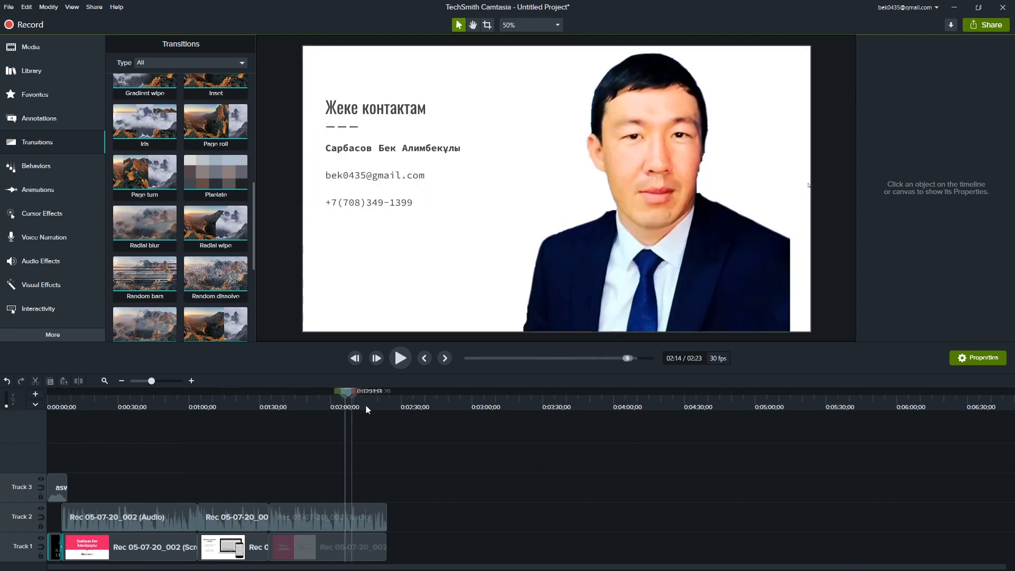
pyautogui.click(379, 404)
pyautogui.press('space')
pyautogui.press('space')
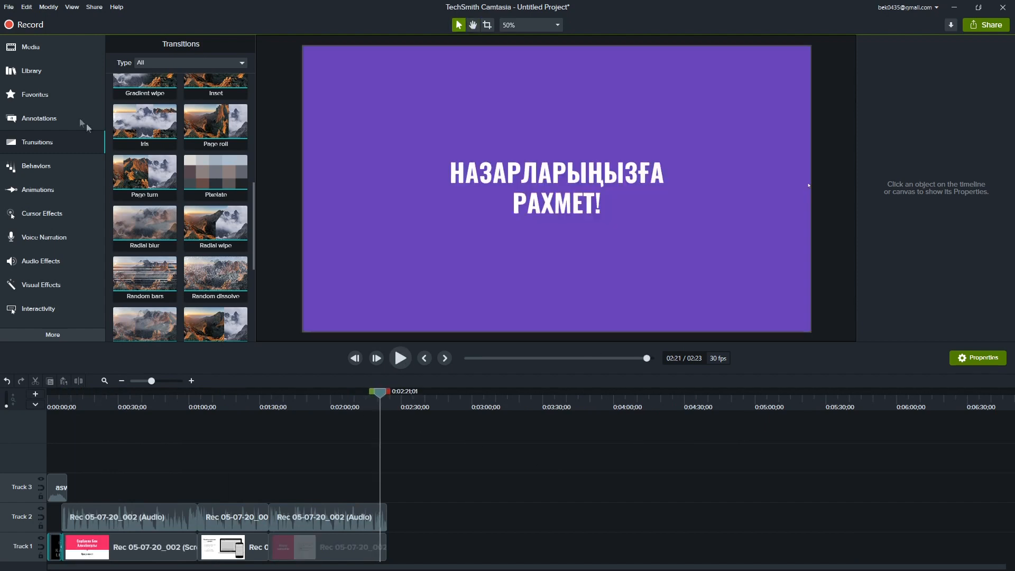
pyautogui.click(48, 49)
pyautogui.moveTo(163, 218); pyautogui.dragTo(397, 528)
pyautogui.click(392, 405)
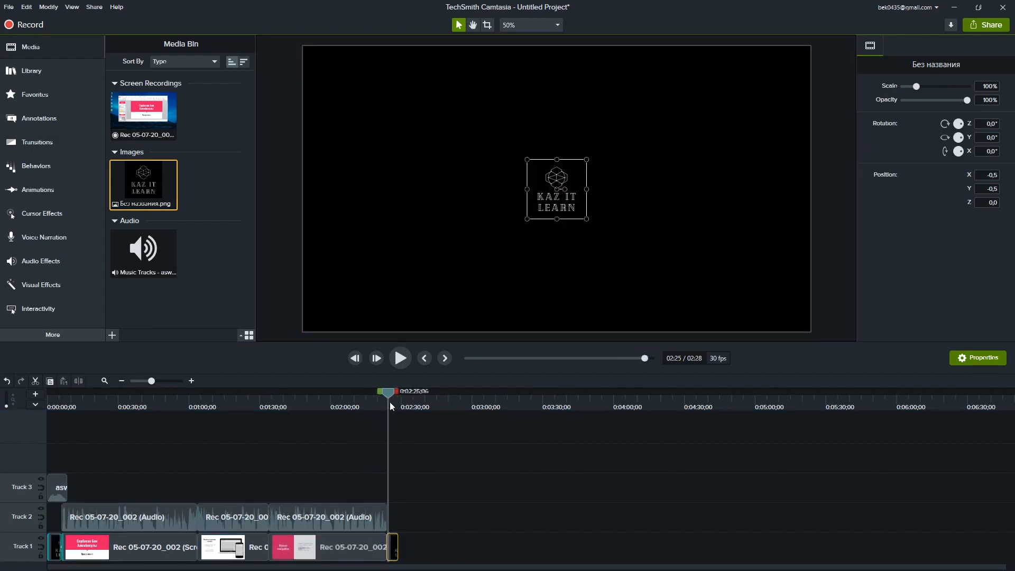
pyautogui.moveTo(527, 188); pyautogui.dragTo(309, 192)
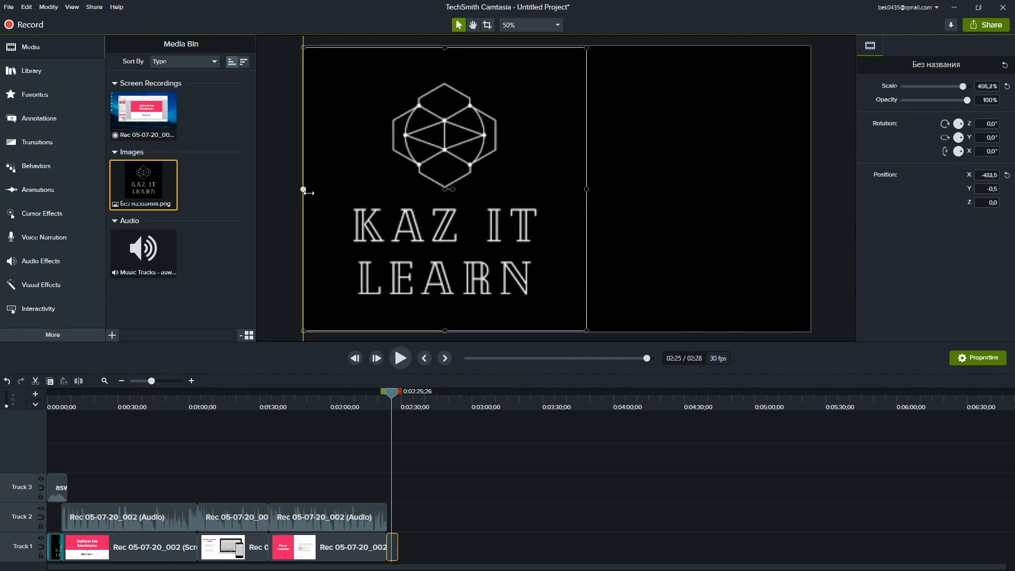
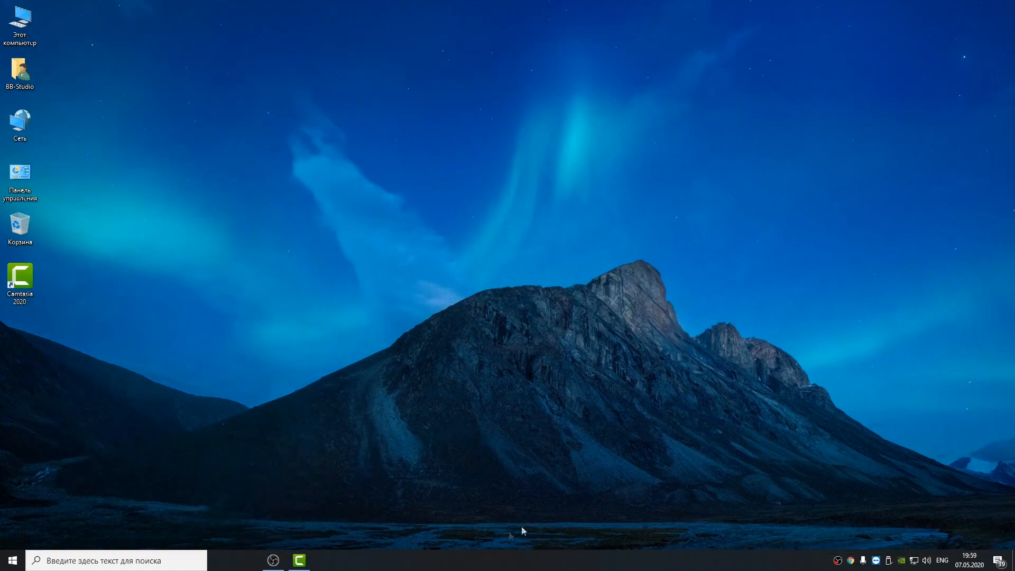
# Switch to Camtasia, look over the available sharing destinations and try sharing the project to YouTube.
pyautogui.click(299, 560)
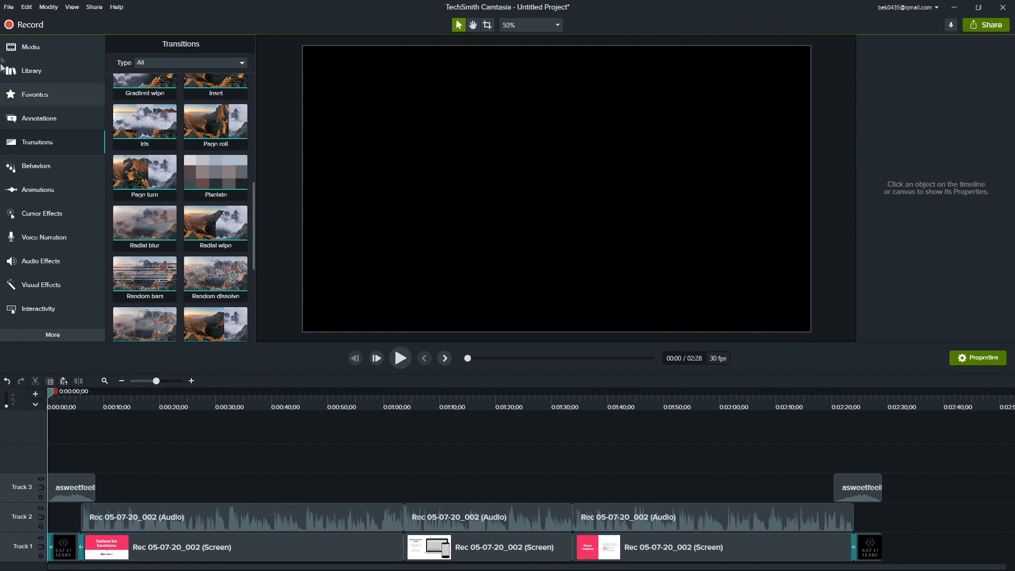
pyautogui.click(96, 7)
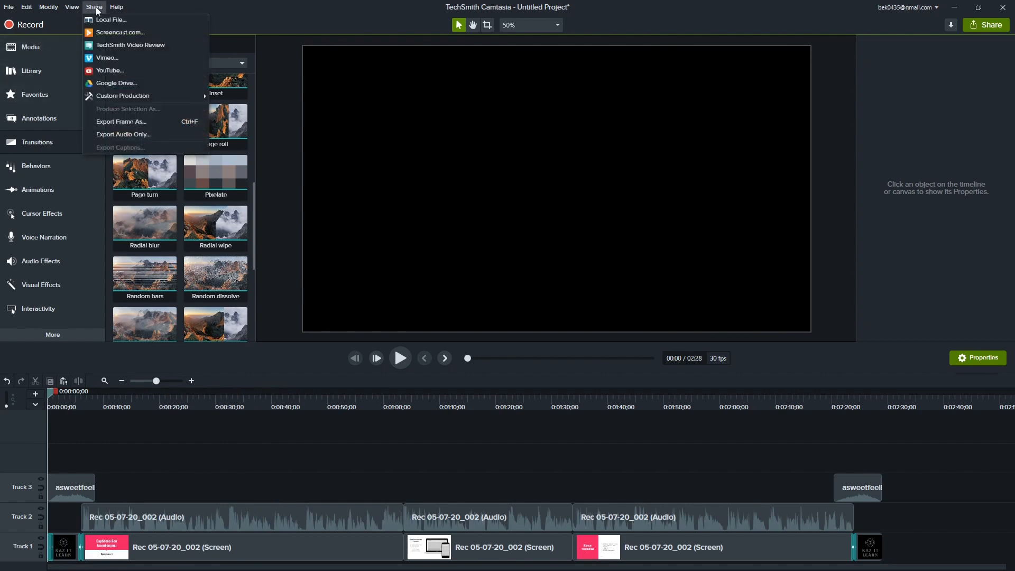
pyautogui.click(991, 26)
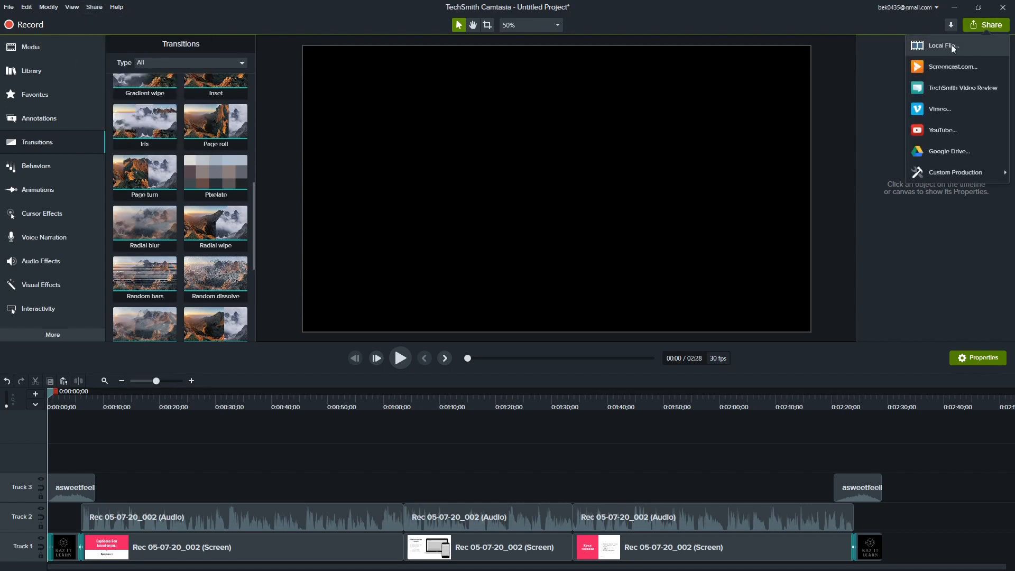
pyautogui.click(958, 130)
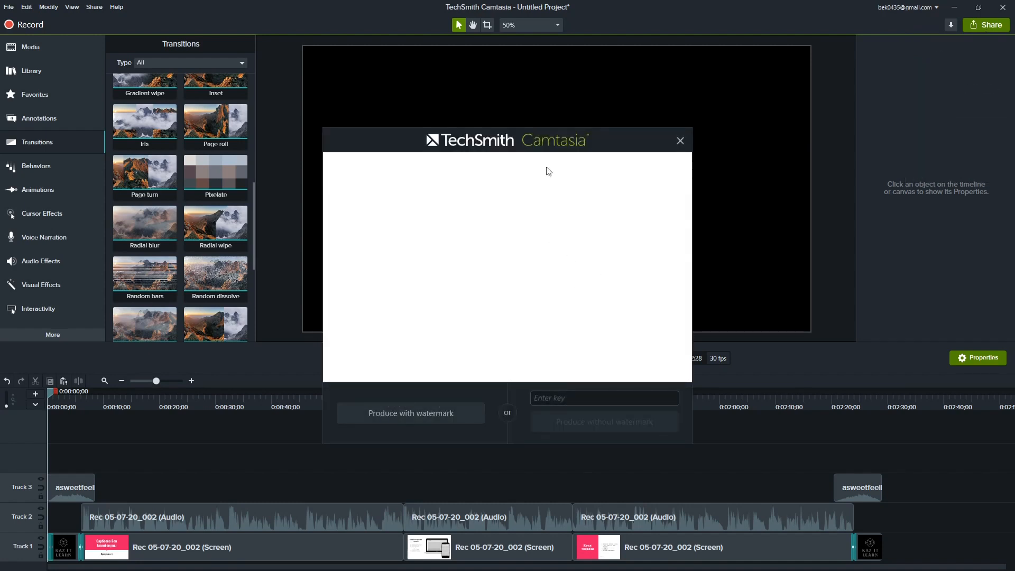
pyautogui.click(680, 140)
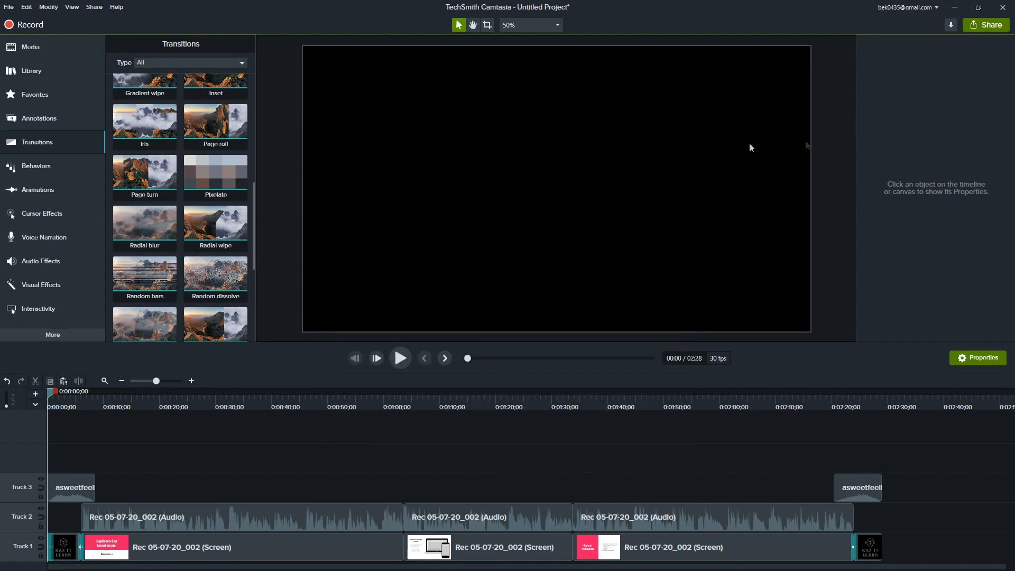
# Start a local file export and compare the Trial Version and Full Version production options.
pyautogui.click(969, 25)
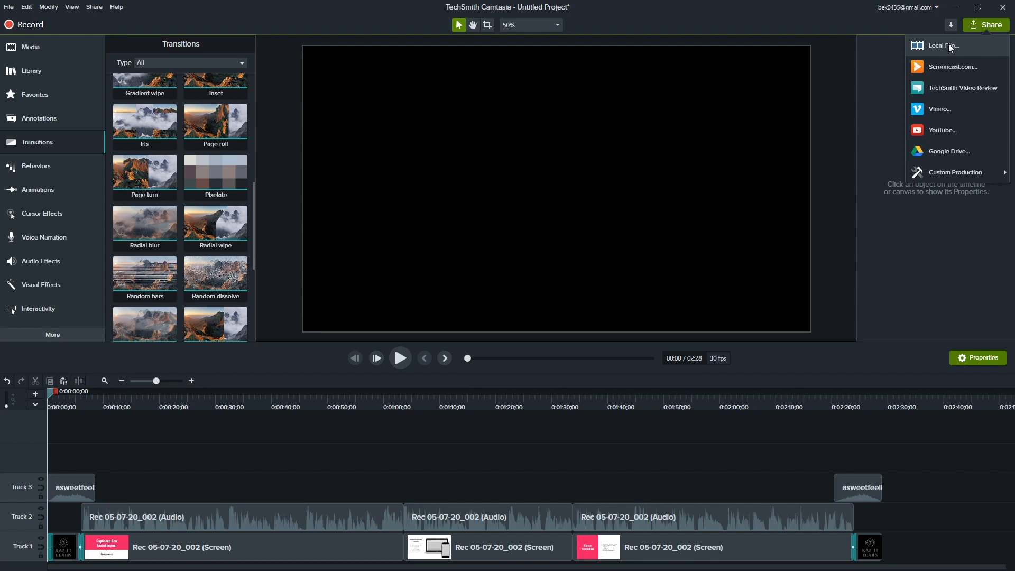
pyautogui.click(945, 46)
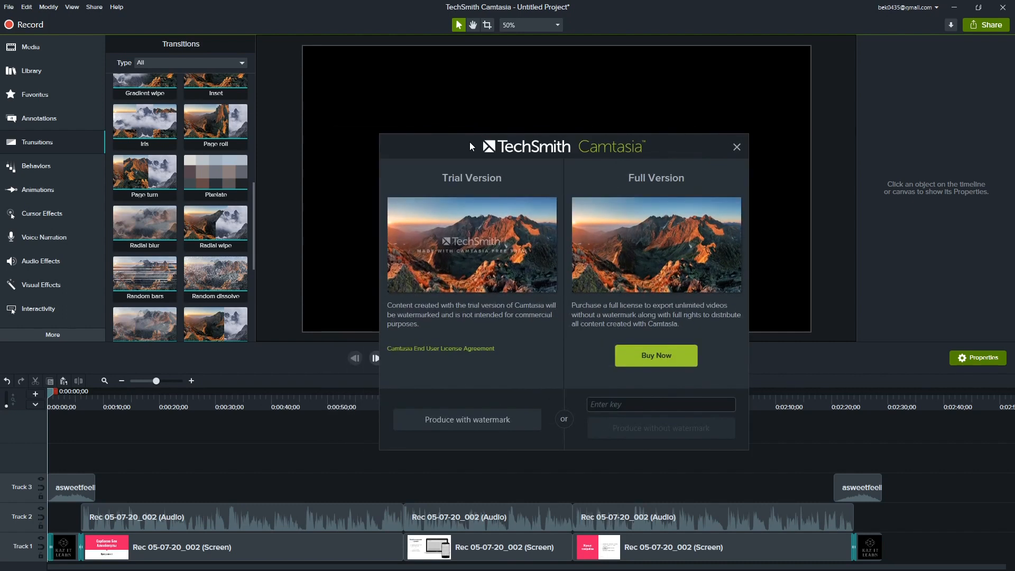
pyautogui.moveTo(442, 180); pyautogui.dragTo(503, 179)
pyautogui.click(634, 181)
pyautogui.moveTo(625, 182); pyautogui.dragTo(702, 187)
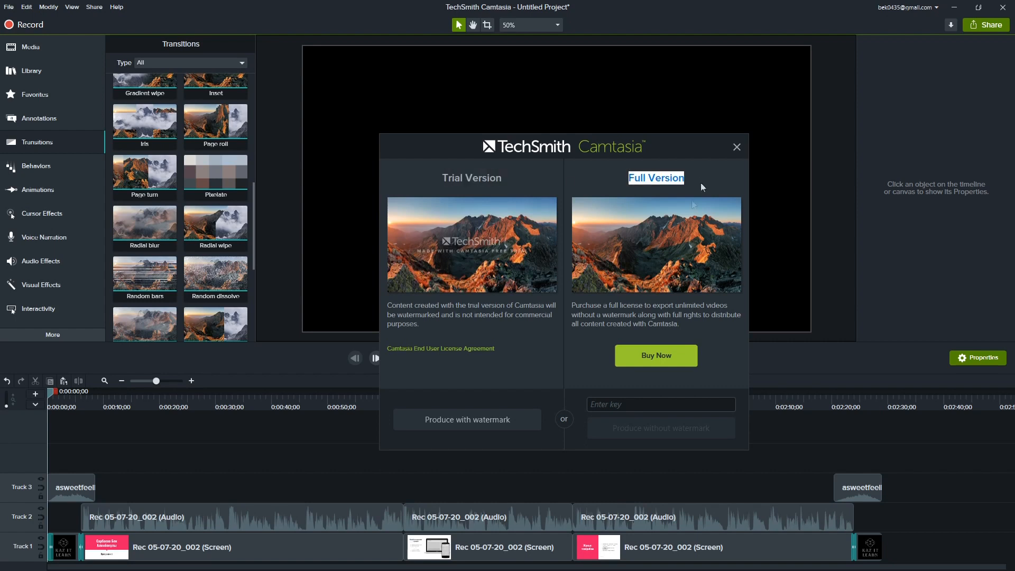
pyautogui.click(659, 333)
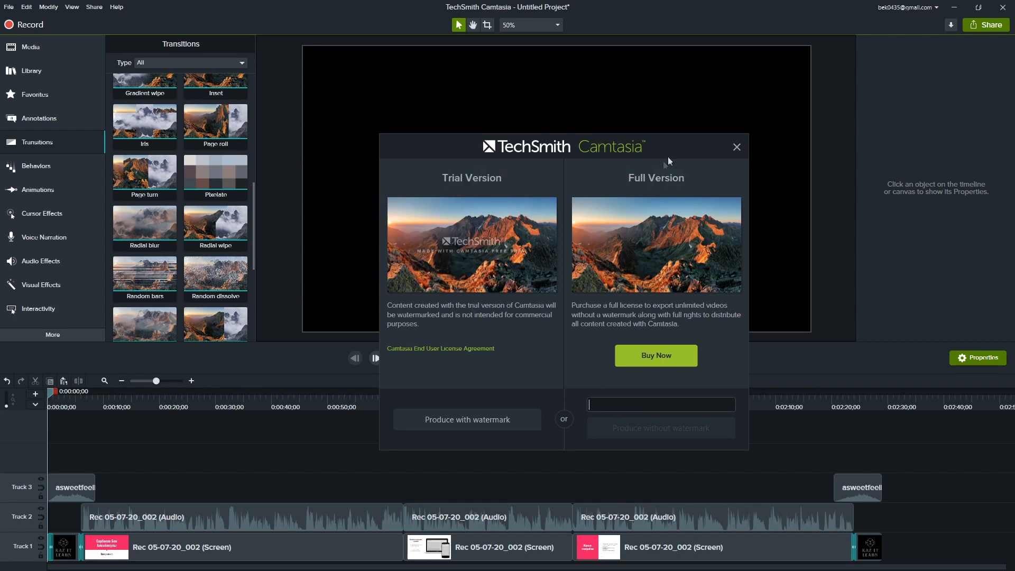
# Produce the project as a watermarked local file with the MP4 only (up to 1080p) preset.
pyautogui.click(985, 25)
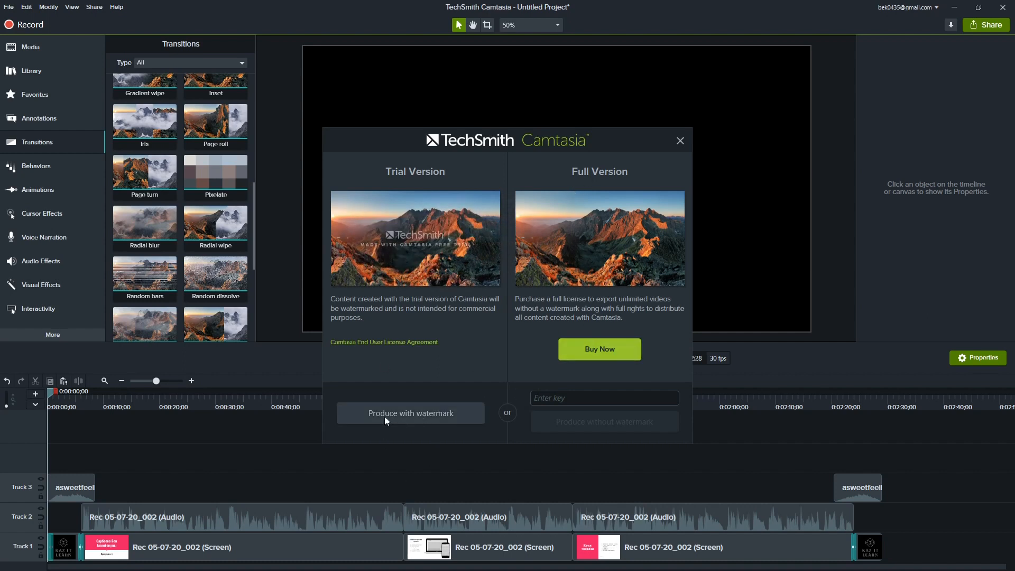
pyautogui.click(407, 417)
pyautogui.click(519, 196)
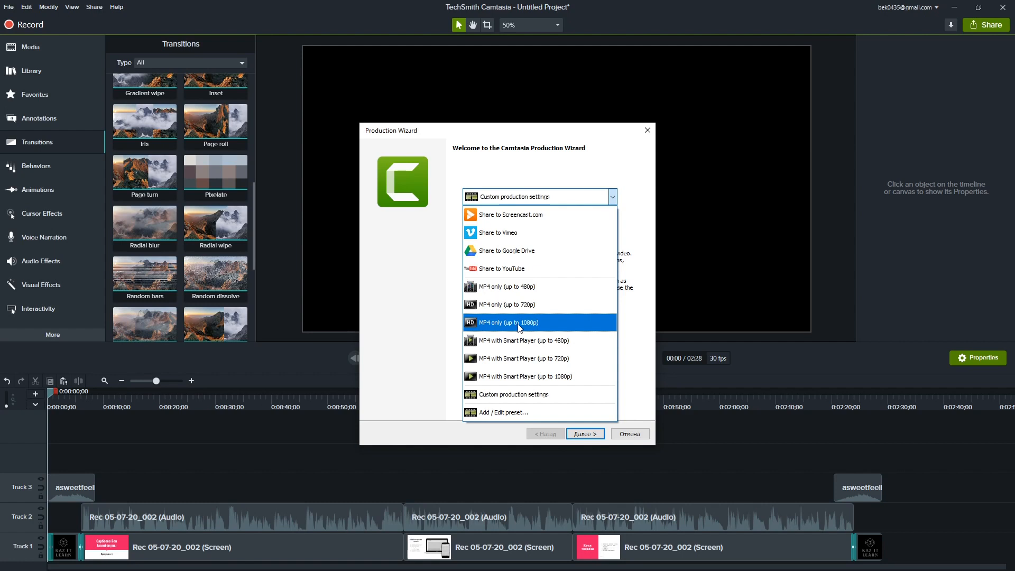
pyautogui.click(538, 323)
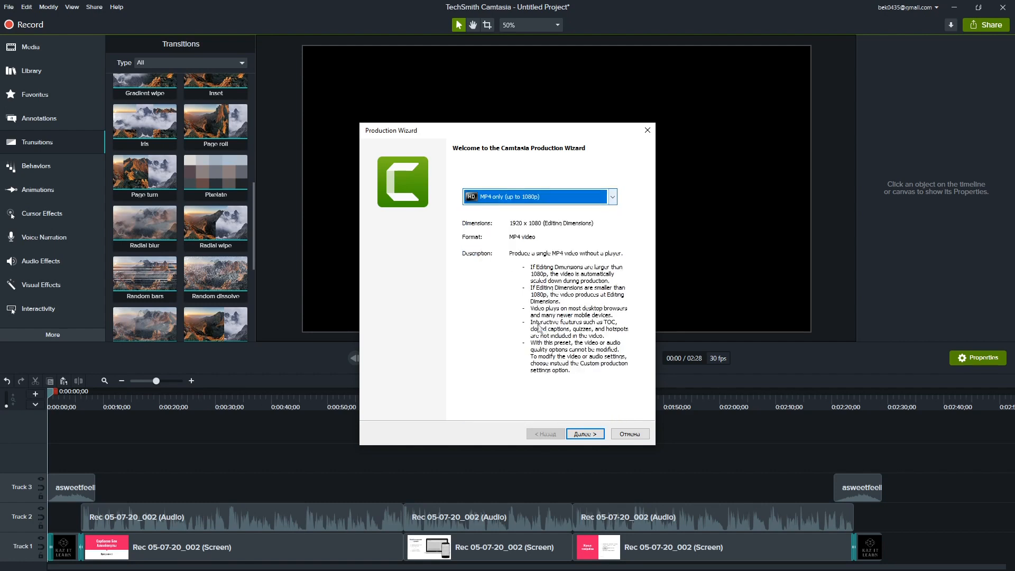
pyautogui.click(584, 433)
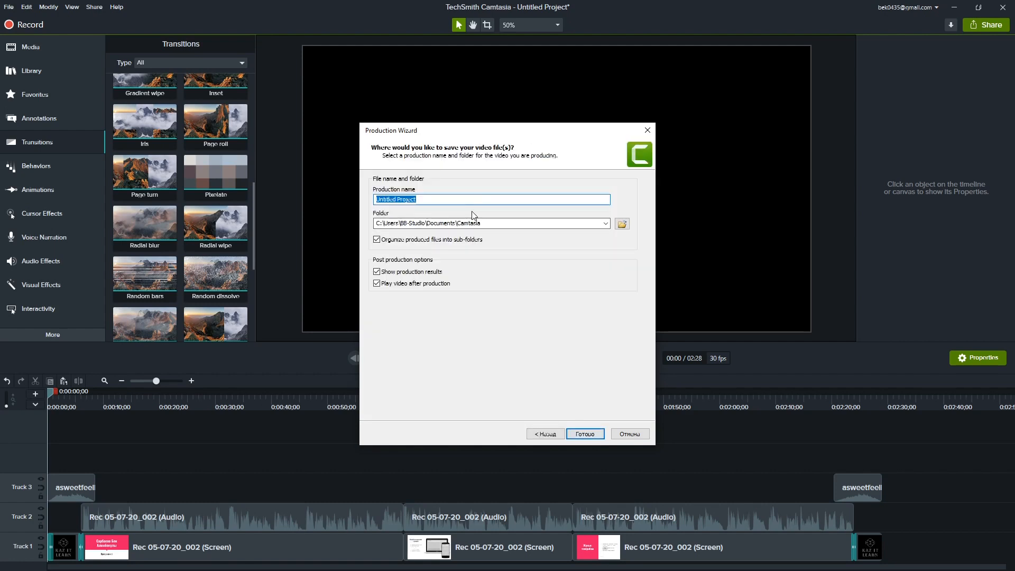
# Set the production name to sabak001.
pyautogui.write('Cf')
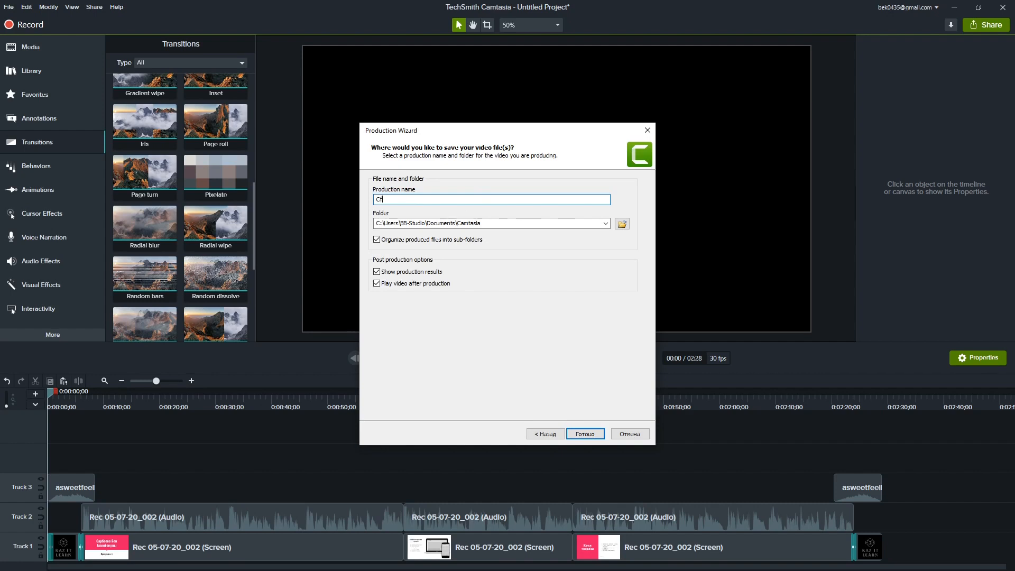
pyautogui.write(',f0')
pyautogui.press('BackSpace')
pyautogui.press('BackSpace')
pyautogui.press('BackSpace')
pyautogui.press('BackSpace')
pyautogui.press('BackSpace')
pyautogui.write('subuk001')
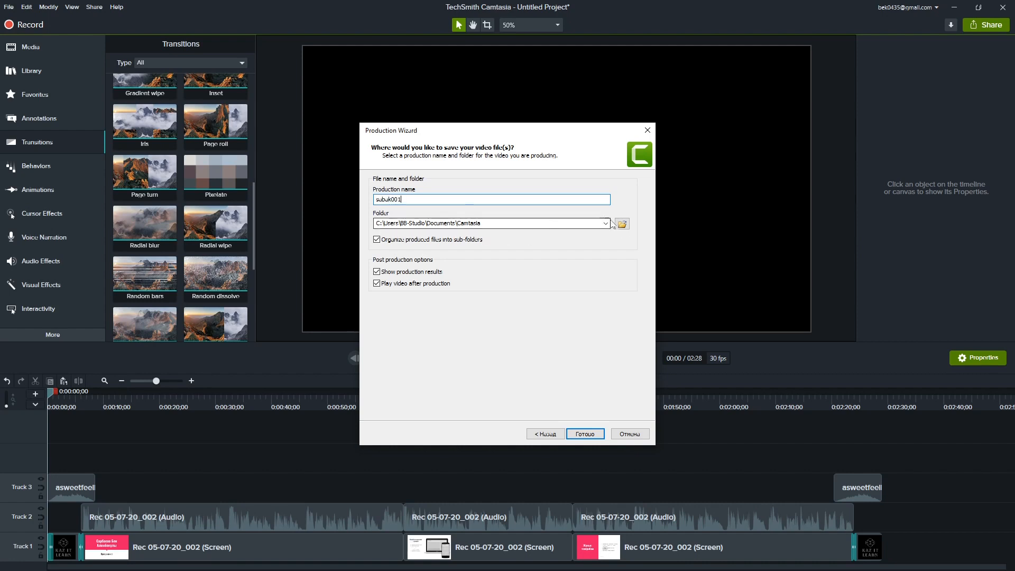
# Choose the Videos folder as the save location for the MP4 file and start rendering.
pyautogui.click(622, 223)
pyautogui.click(78, 189)
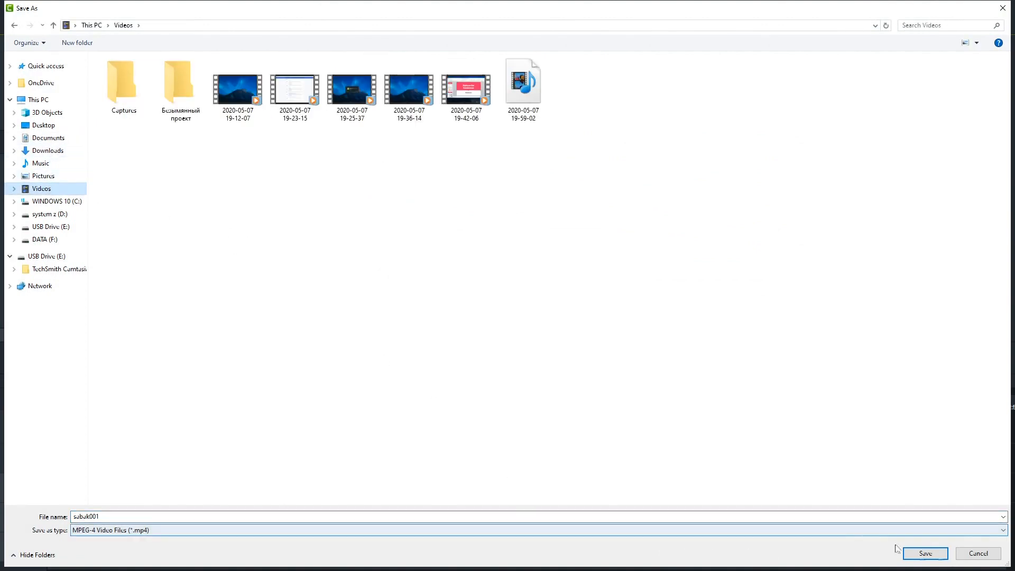
pyautogui.click(940, 554)
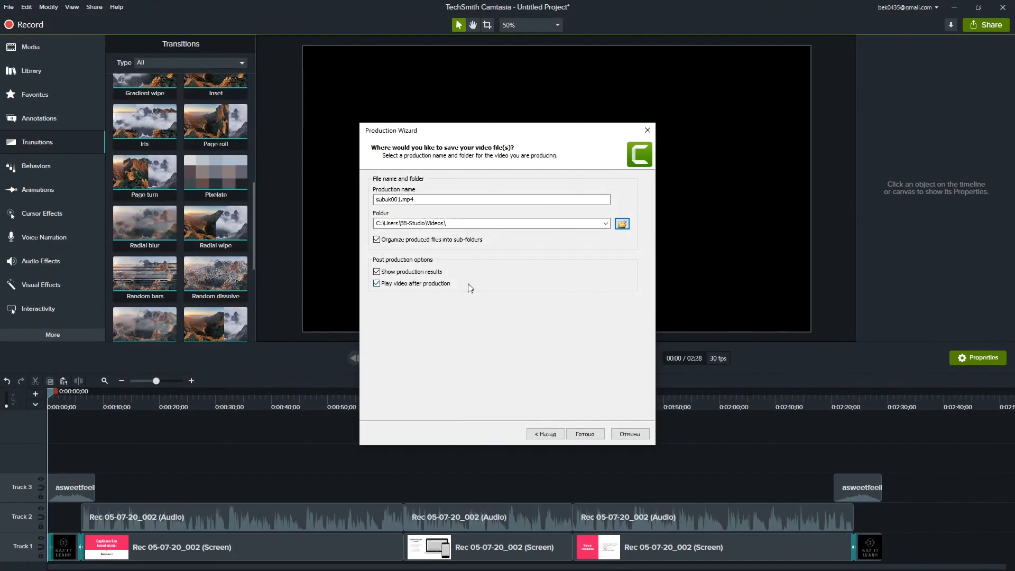
pyautogui.click(585, 434)
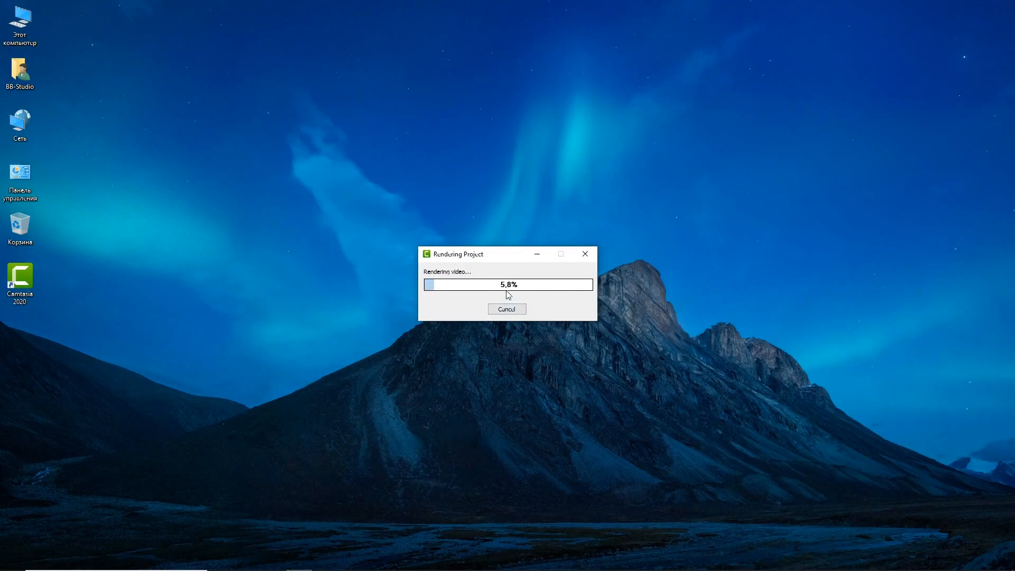
pyautogui.moveTo(499, 259)
pyautogui.mouseDown()
pyautogui.moveTo(610, 240)
pyautogui.moveTo(516, 256)
pyautogui.mouseUp()
pyautogui.click(704, 334)
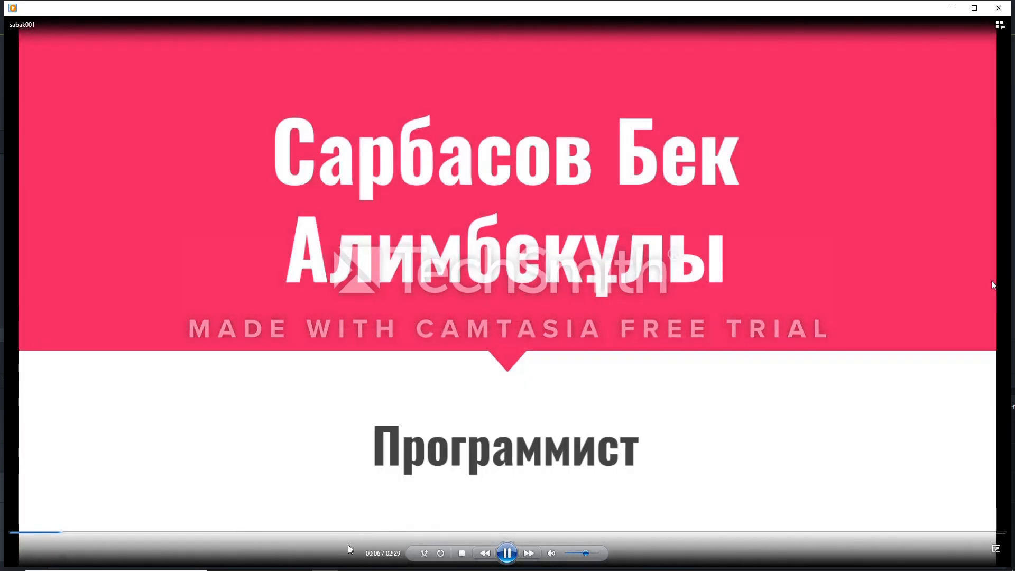
# Close the playing rendered video and the production results, and minimize the editor.
pyautogui.click(998, 8)
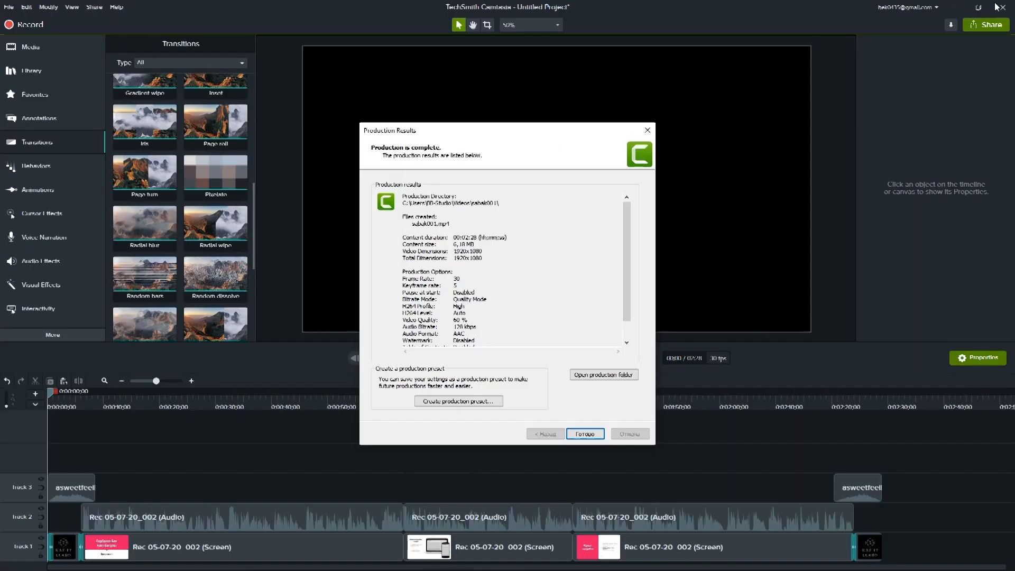
pyautogui.click(589, 435)
pyautogui.click(954, 8)
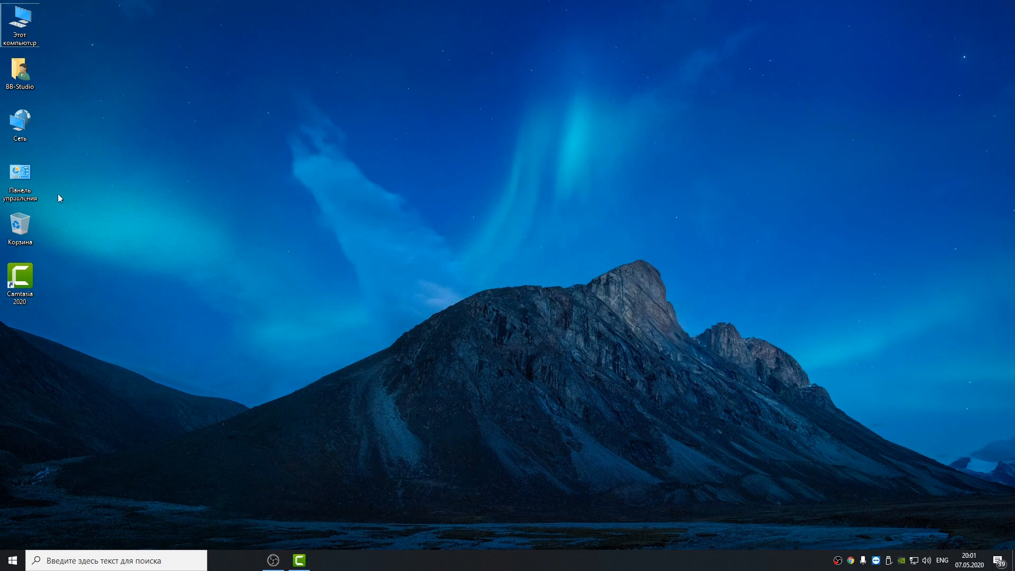
# Browse to the Videos folder in File Explorer and play the rendered video in the sabak001 folder.
pyautogui.doubleClick(20, 24)
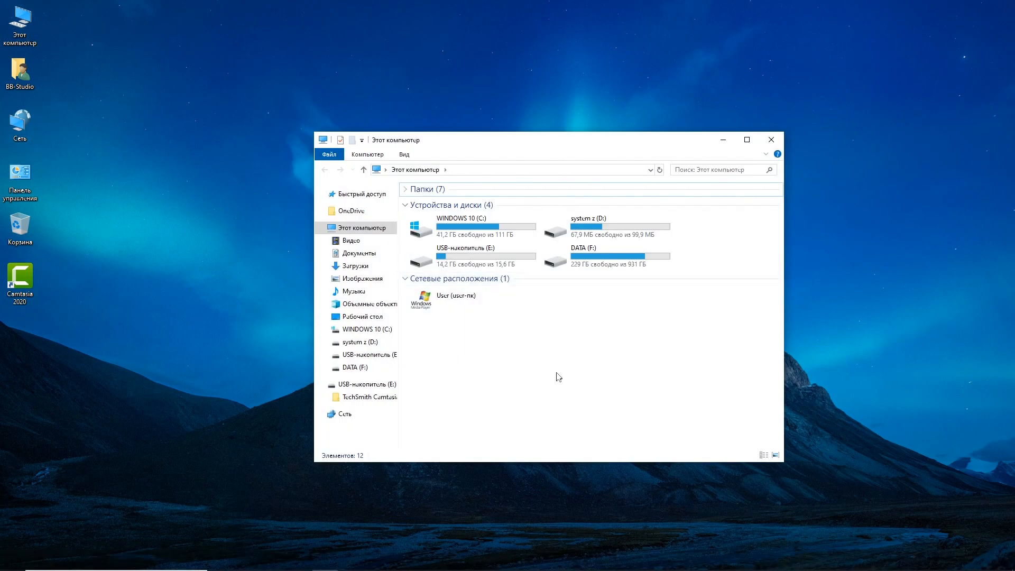
pyautogui.click(350, 240)
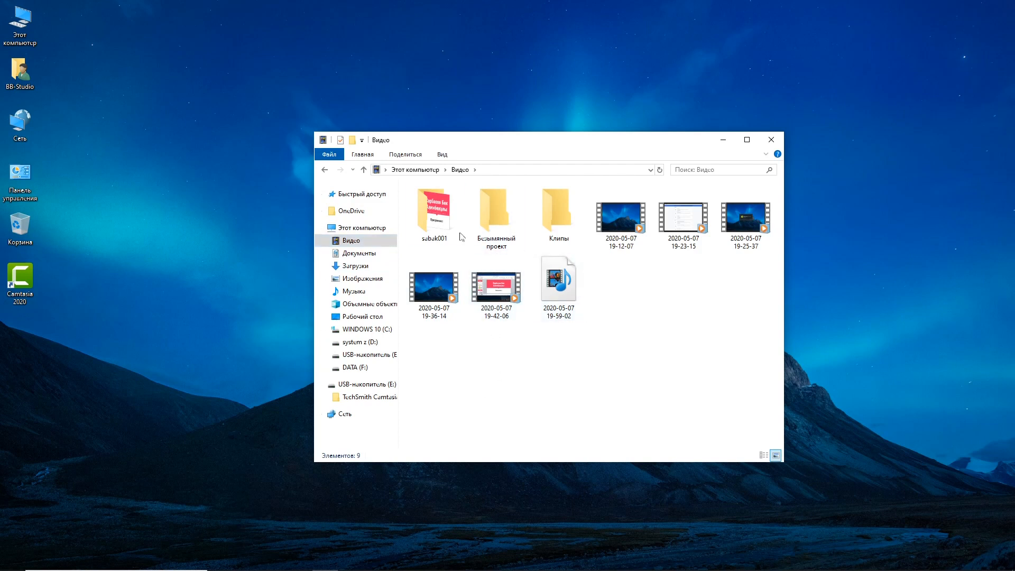
pyautogui.doubleClick(434, 216)
pyautogui.click(363, 169)
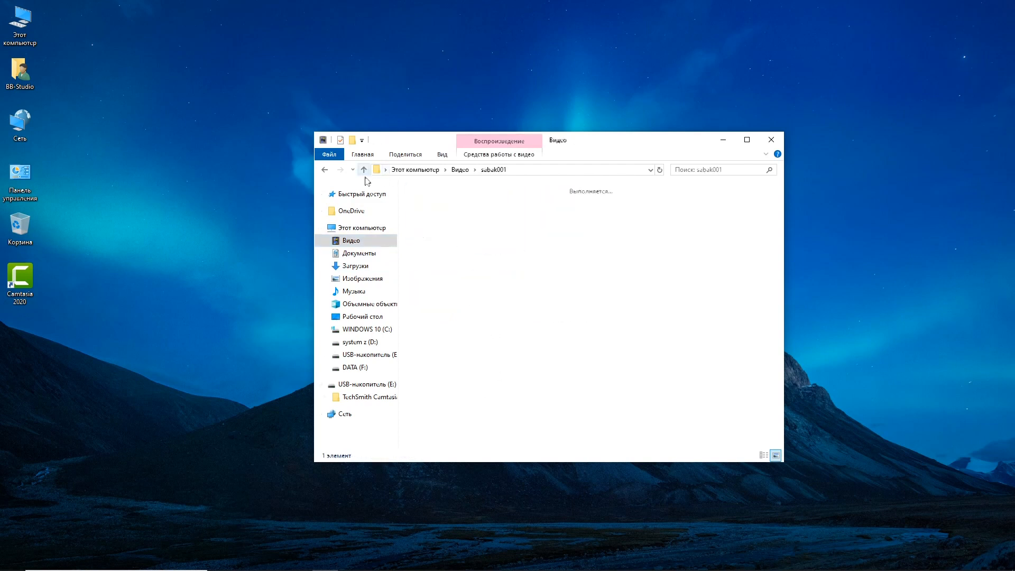
pyautogui.doubleClick(447, 226)
pyautogui.doubleClick(439, 216)
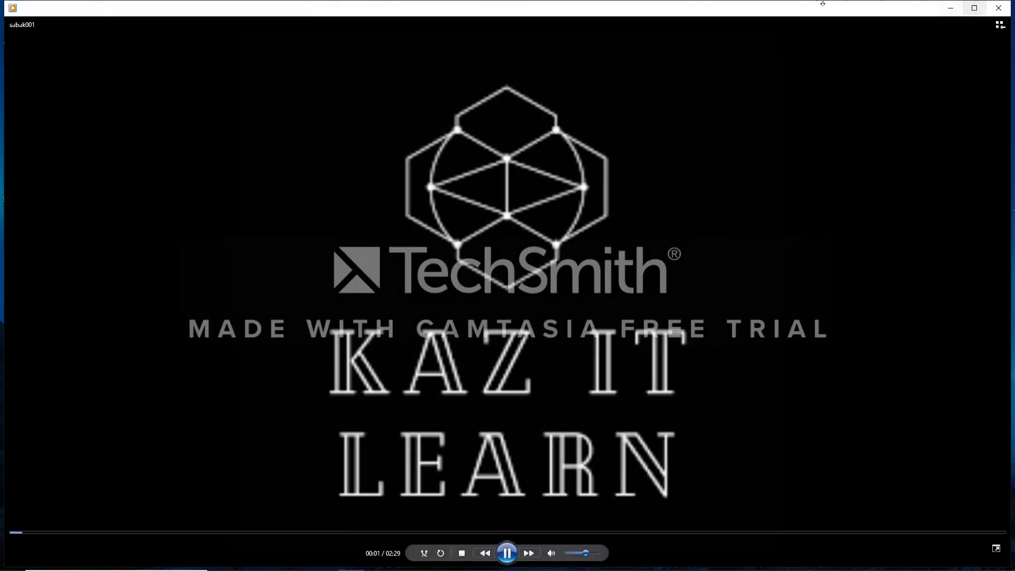
# Shrink and reposition the player window, check the sabak001 video at several points, and close the player.
pyautogui.doubleClick(582, 3)
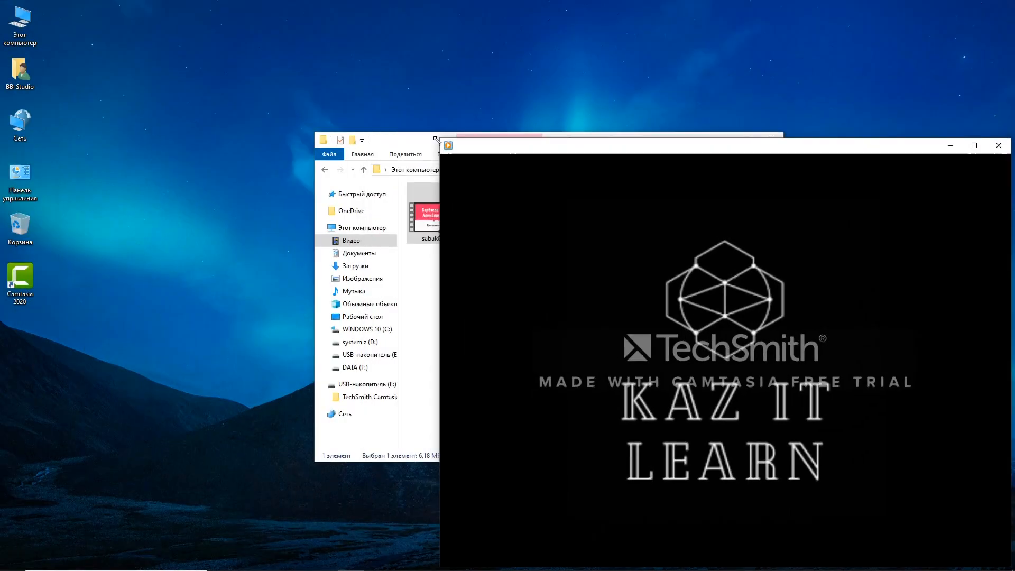
pyautogui.moveTo(628, 148); pyautogui.dragTo(479, 71)
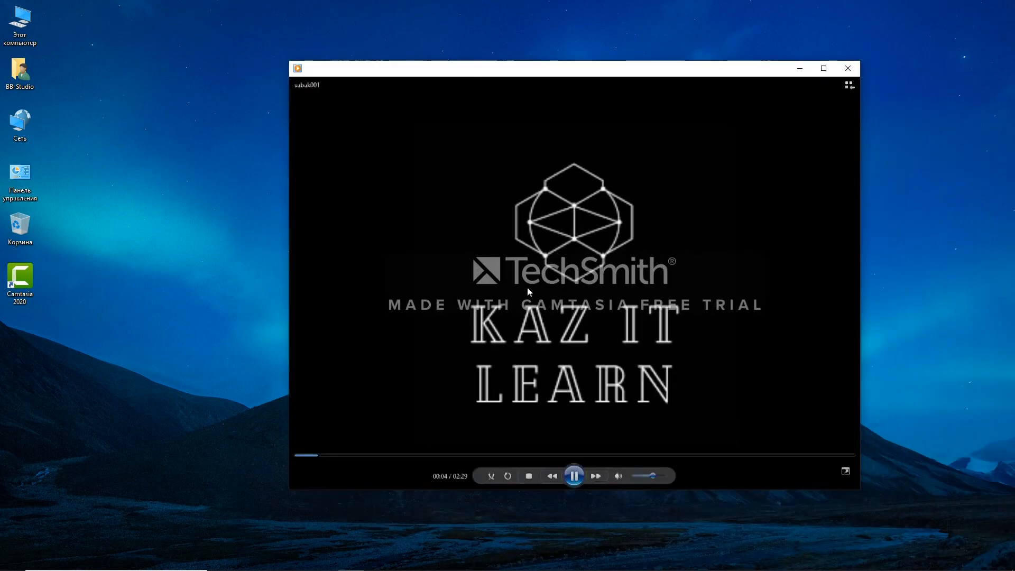
pyautogui.click(430, 456)
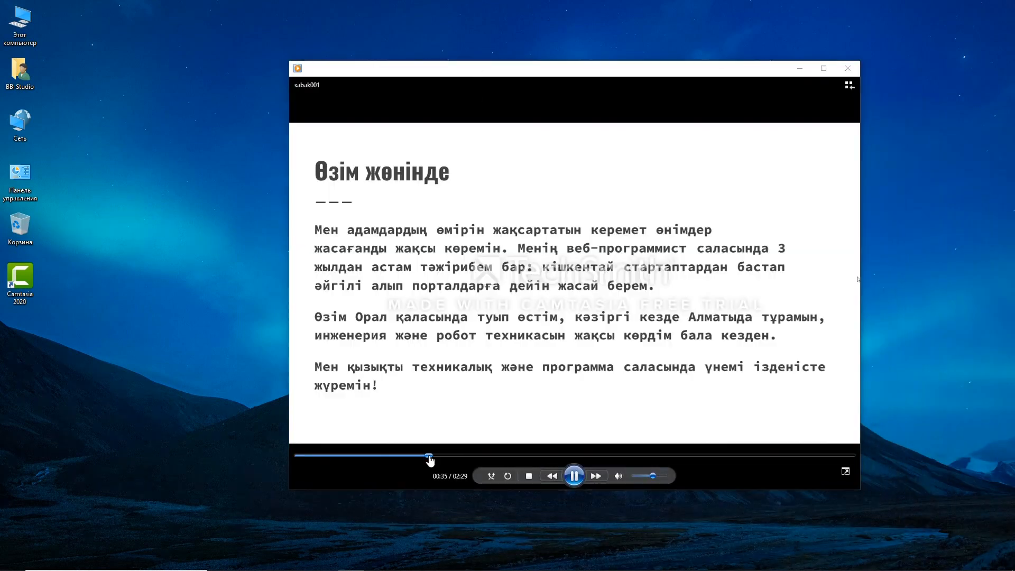
pyautogui.click(567, 454)
pyautogui.click(651, 457)
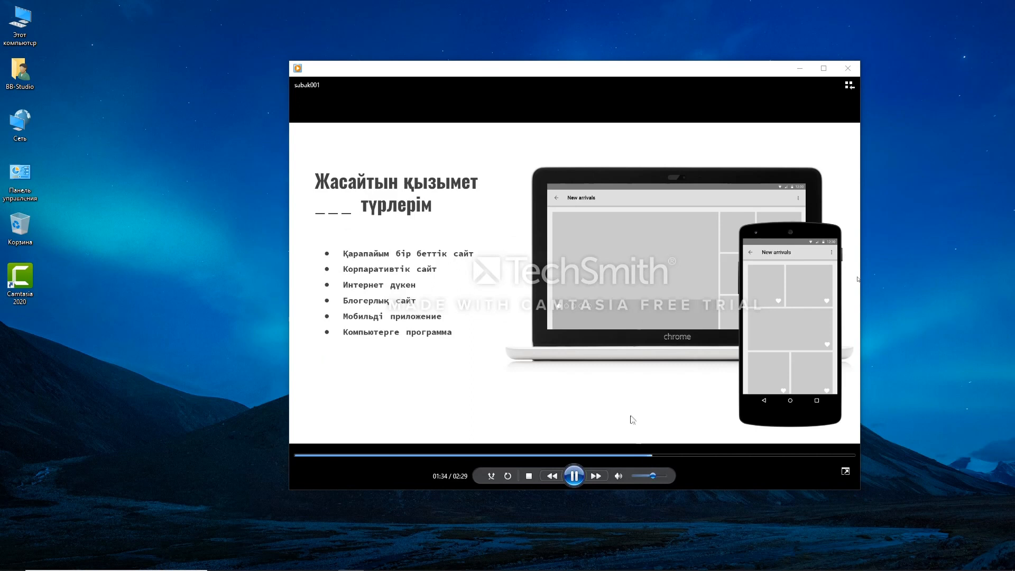
pyautogui.click(555, 439)
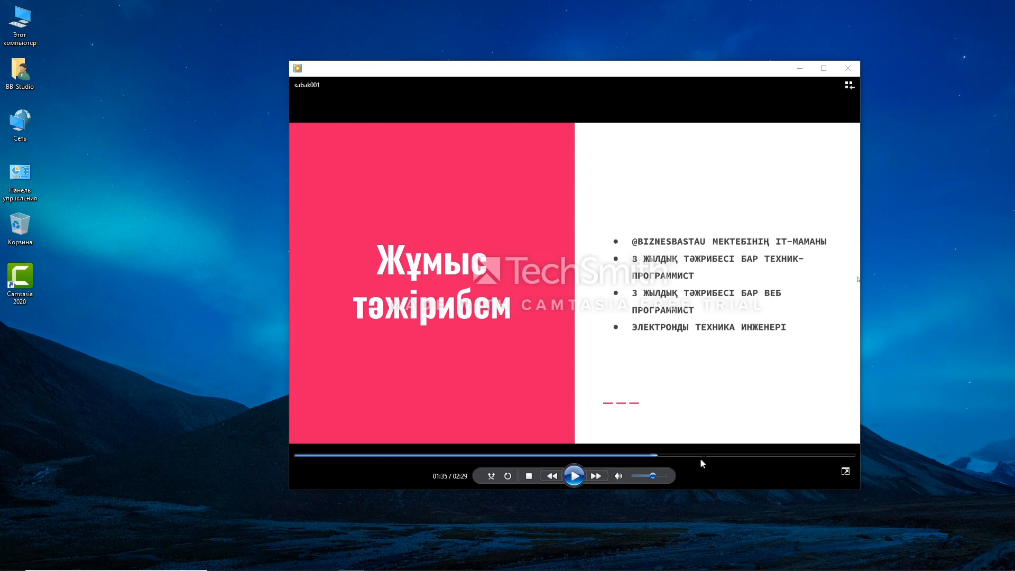
pyautogui.click(847, 69)
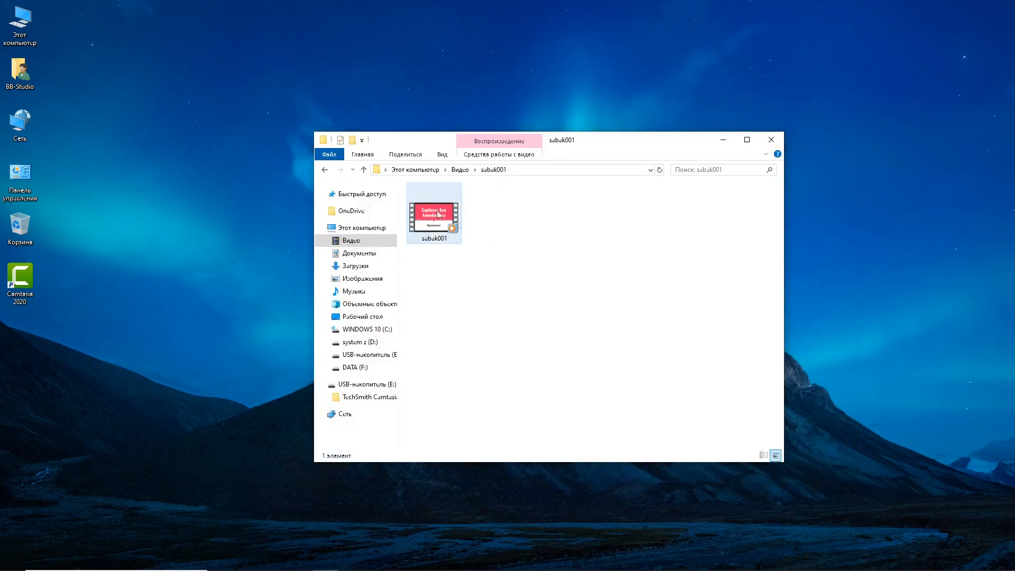
# Move the sabak001 folder window aside, switch to Google Chrome and open a new browser tab.
pyautogui.moveTo(431, 144); pyautogui.dragTo(482, 145)
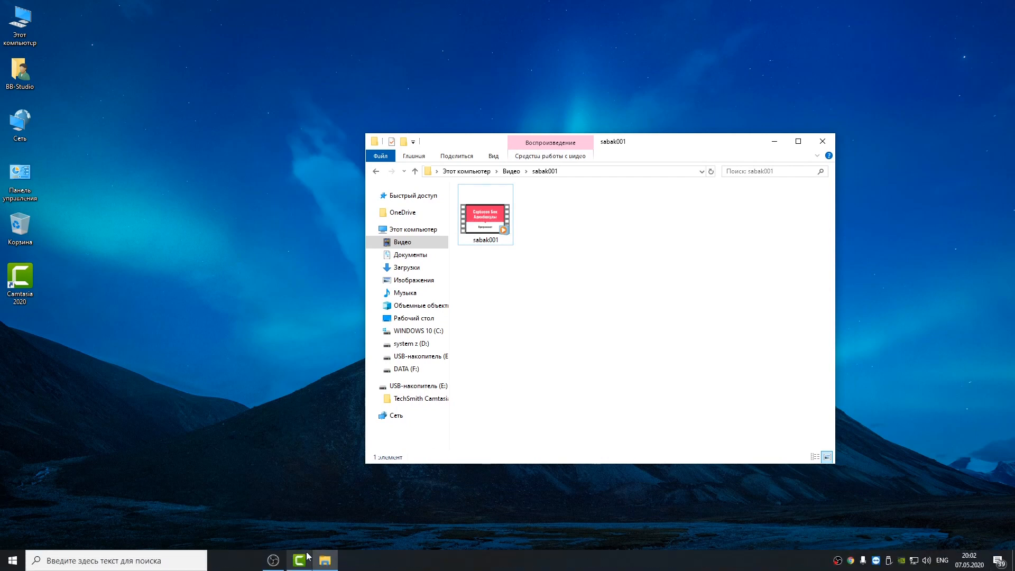
pyautogui.click(165, 439)
pyautogui.click(95, 562)
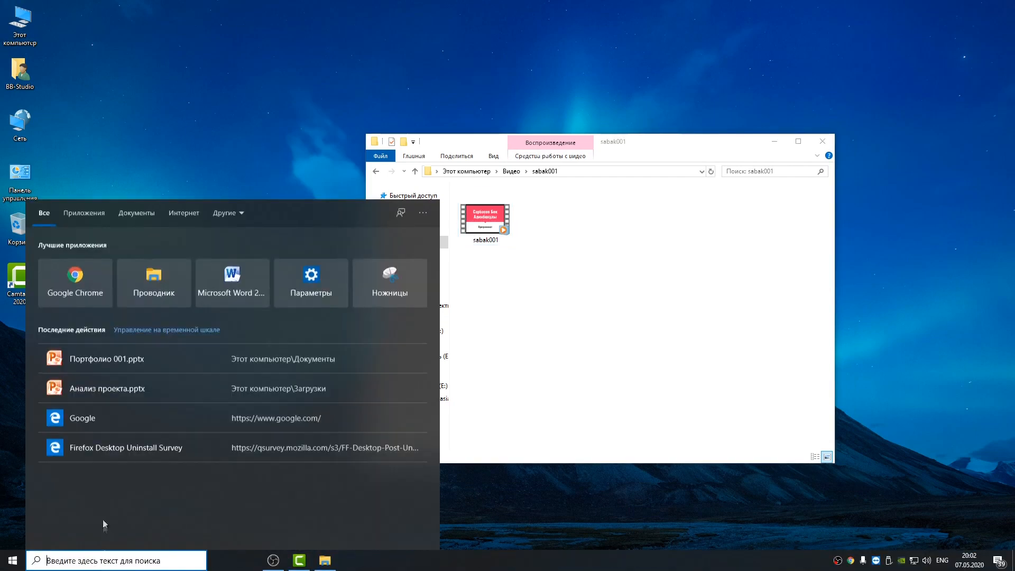
pyautogui.click(80, 281)
pyautogui.click(248, 254)
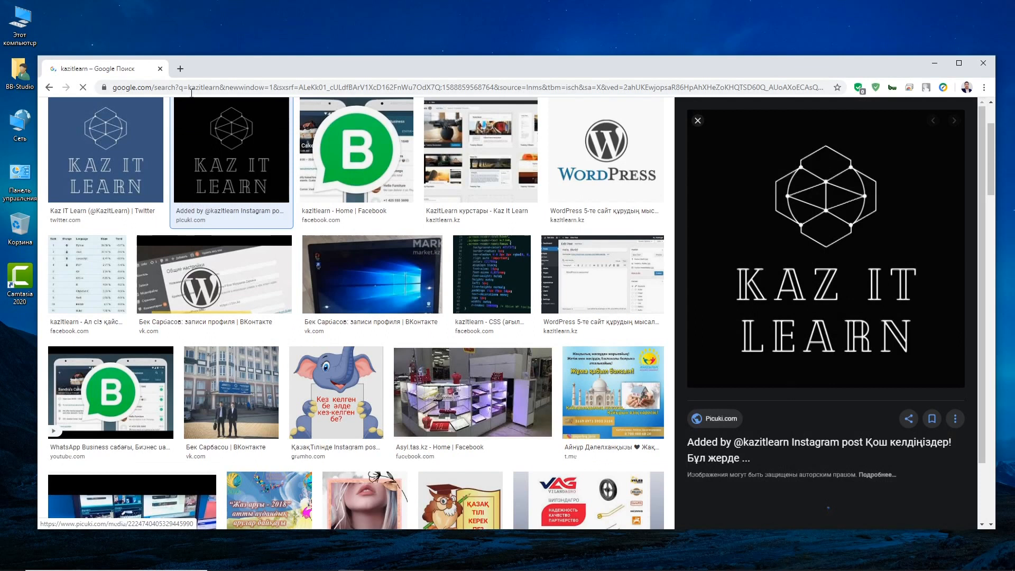
pyautogui.click(181, 69)
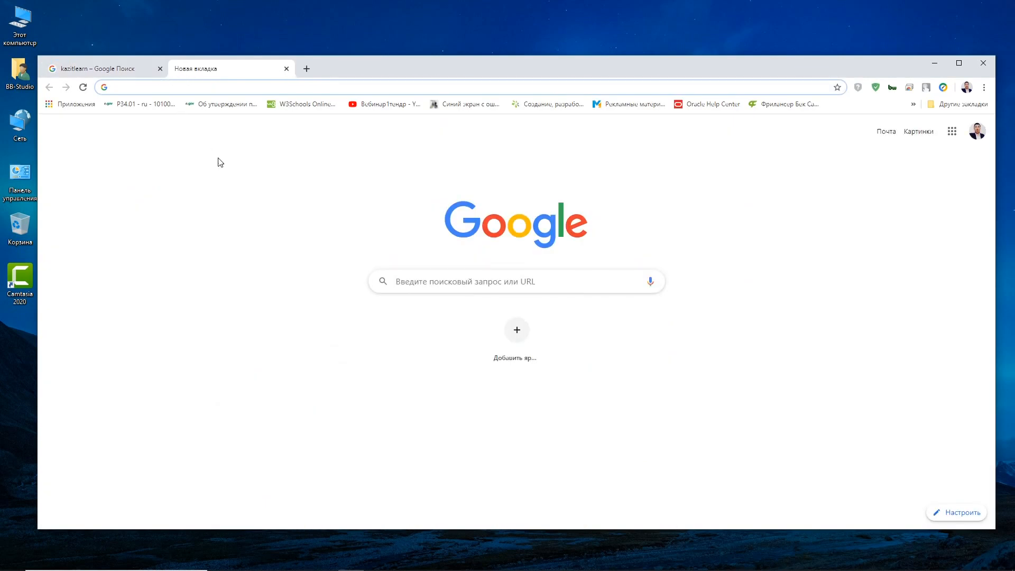
# Open YouTube from the Google apps and switch to the other signed-in account.
pyautogui.click(952, 131)
pyautogui.click(903, 233)
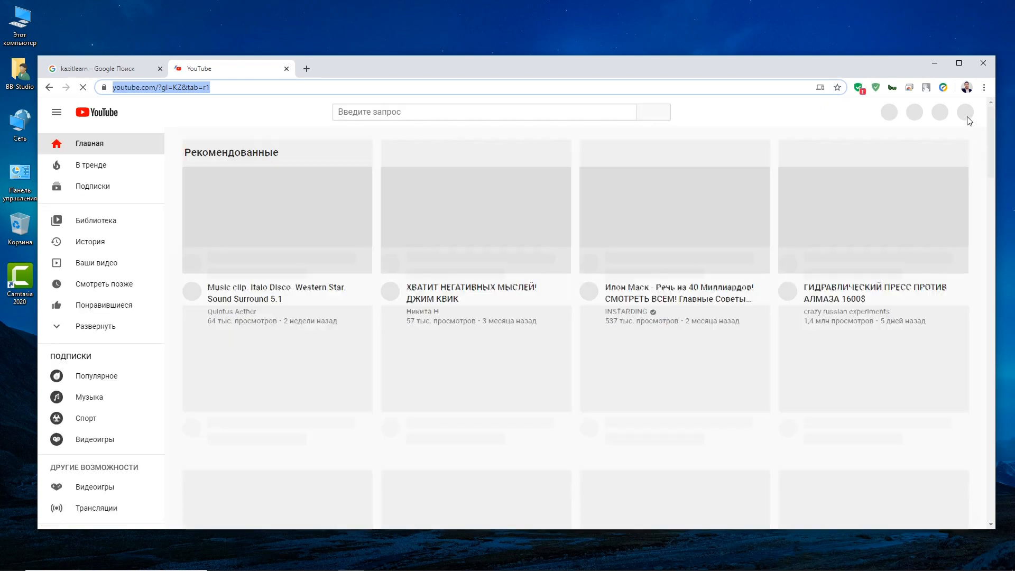
pyautogui.click(962, 112)
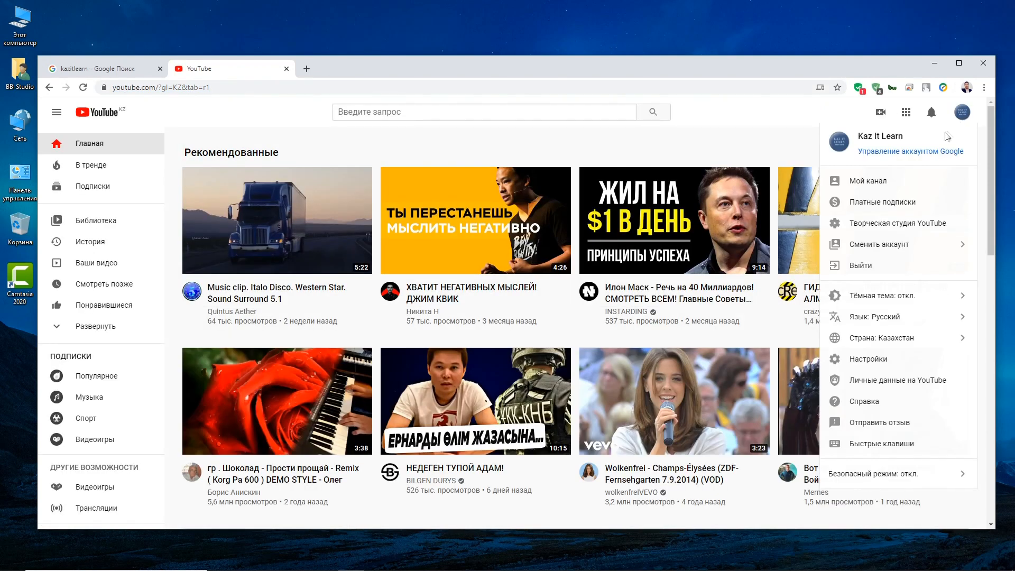
pyautogui.click(823, 251)
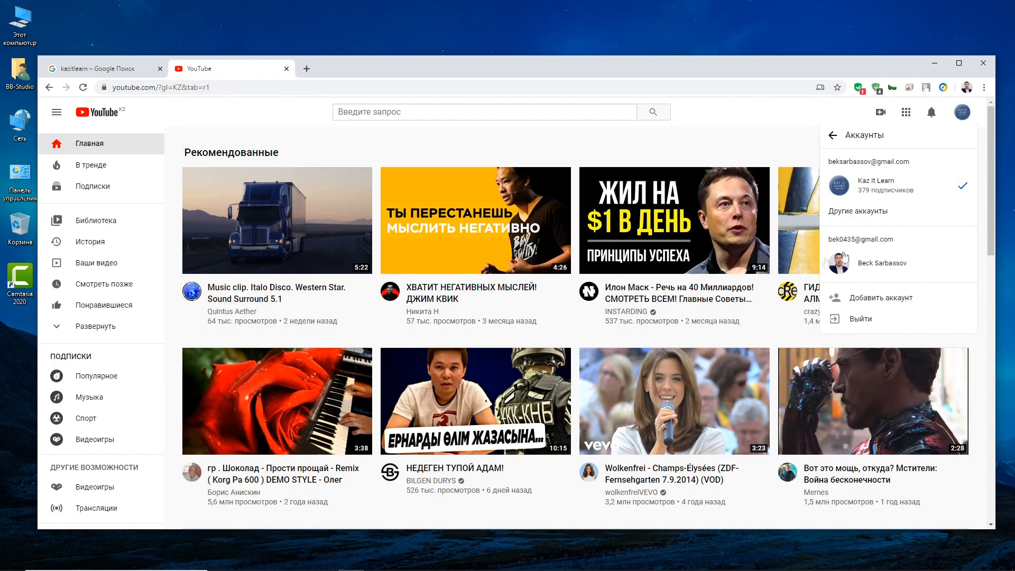
pyautogui.click(858, 264)
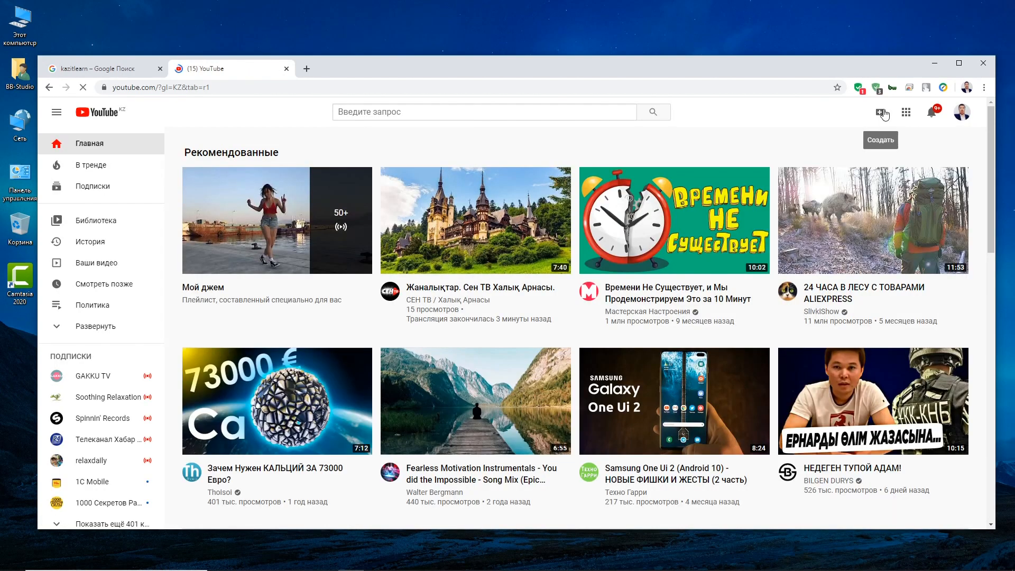
# Start a new video upload and choose the sabak001 video from the sabak001 folder in Videos.
pyautogui.click(881, 112)
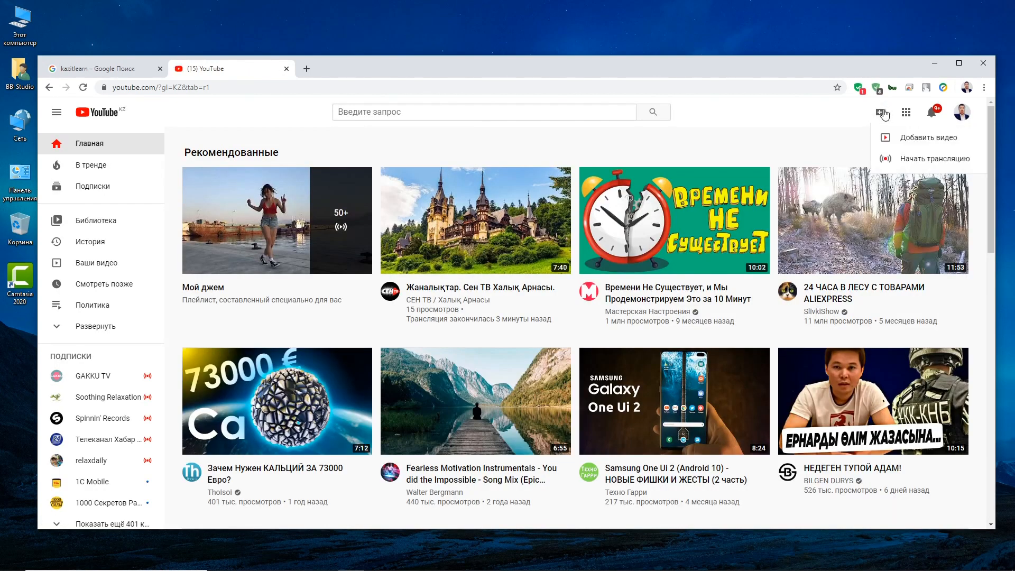
pyautogui.click(902, 139)
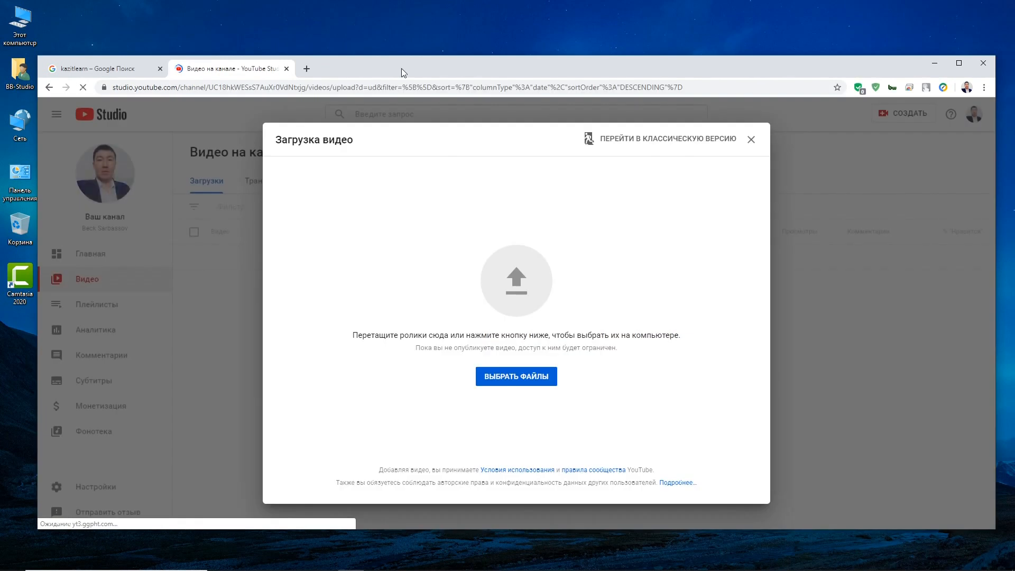
pyautogui.moveTo(405, 75); pyautogui.dragTo(467, 73)
pyautogui.click(579, 375)
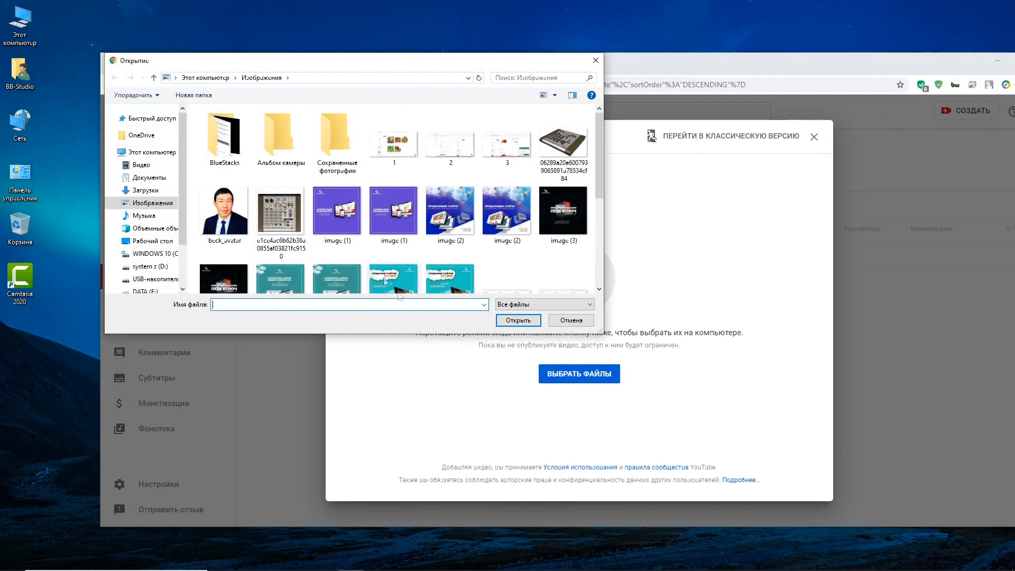
pyautogui.click(141, 165)
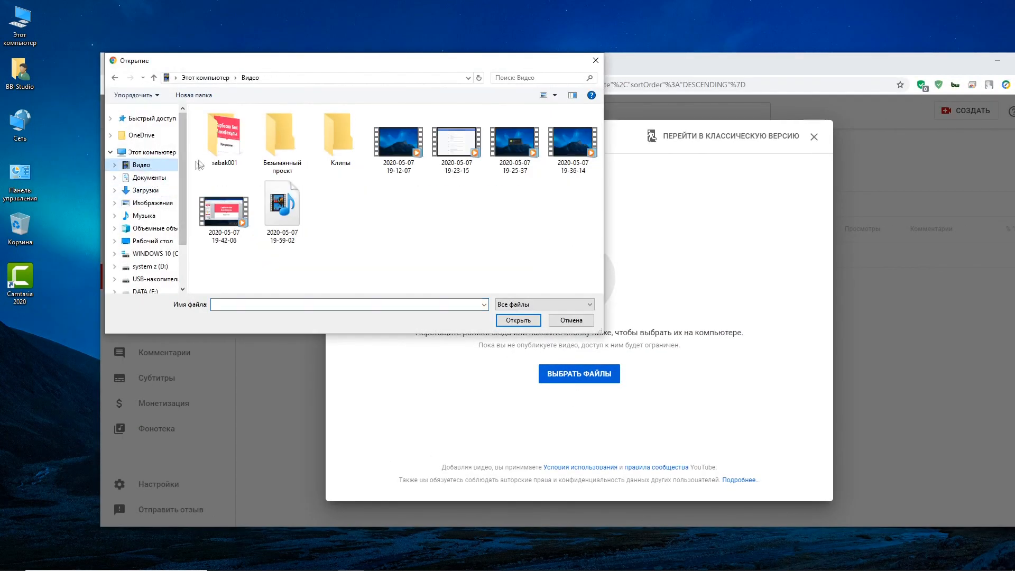
pyautogui.doubleClick(225, 141)
pyautogui.click(225, 141)
pyautogui.click(518, 319)
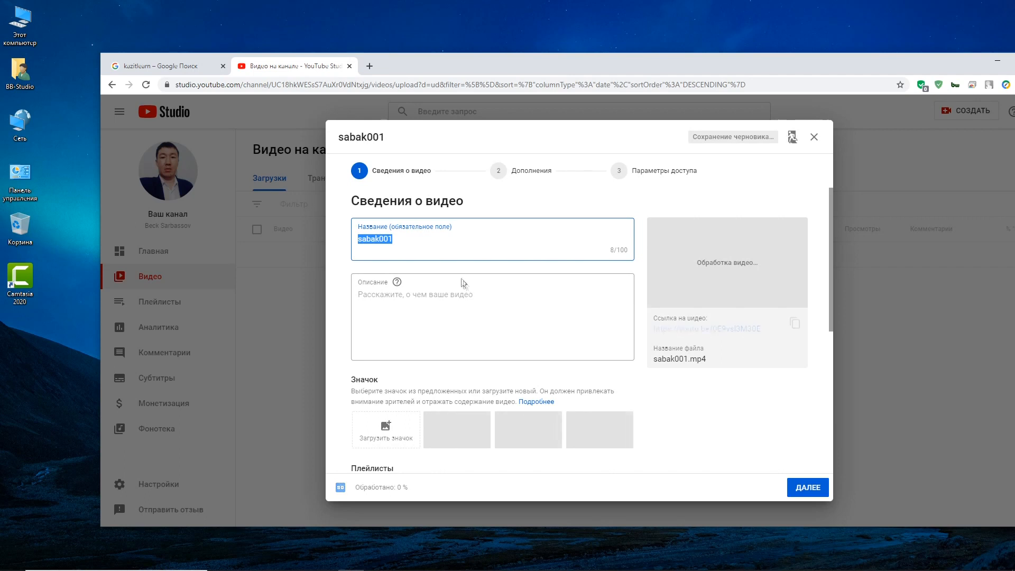
# Title the video "Camtasia test" and enter the description "Бұл таныстыру сабағы".
pyautogui.write('Camtasia tes')
pyautogui.click(421, 320)
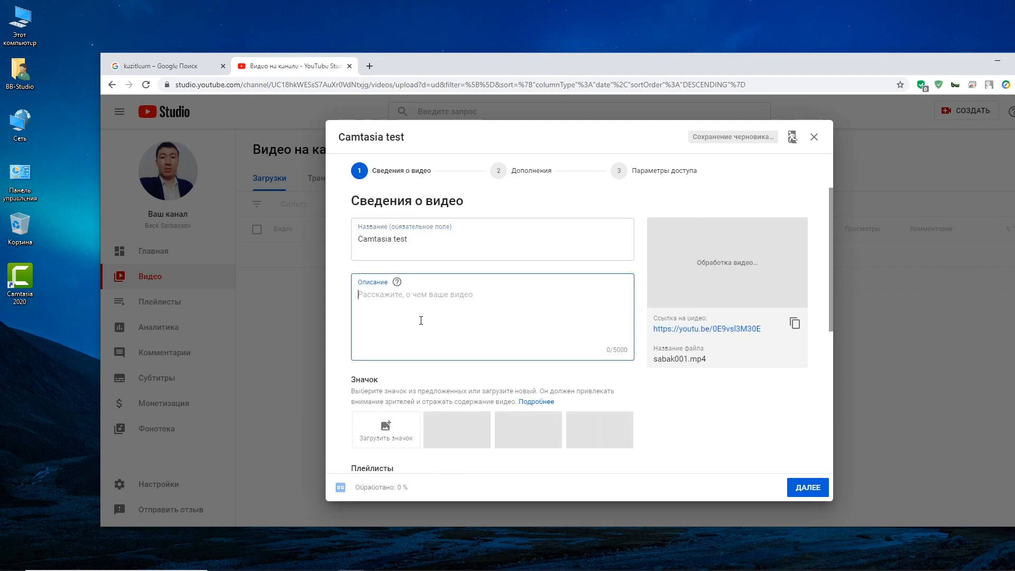
pyautogui.write('Бул таныстыру сабағы')
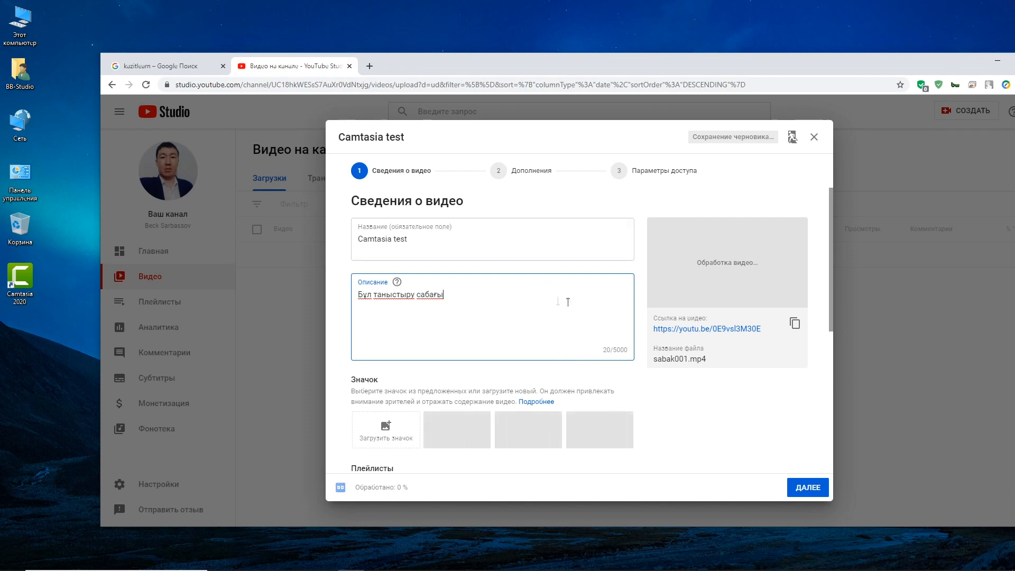
# Check the available playlists for the video and close the list without choosing one.
pyautogui.scroll(-3, 711, 277)
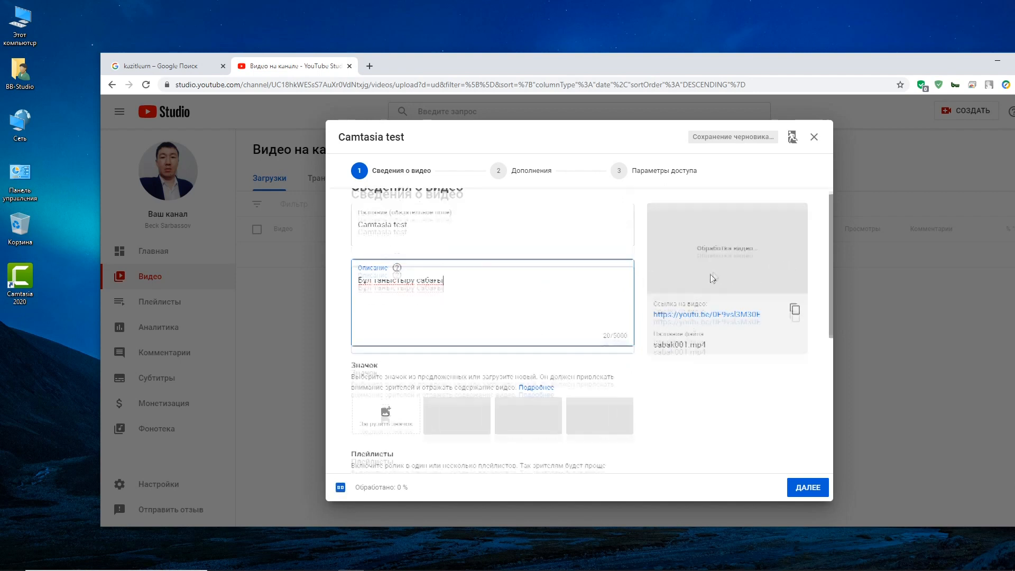
pyautogui.click(439, 360)
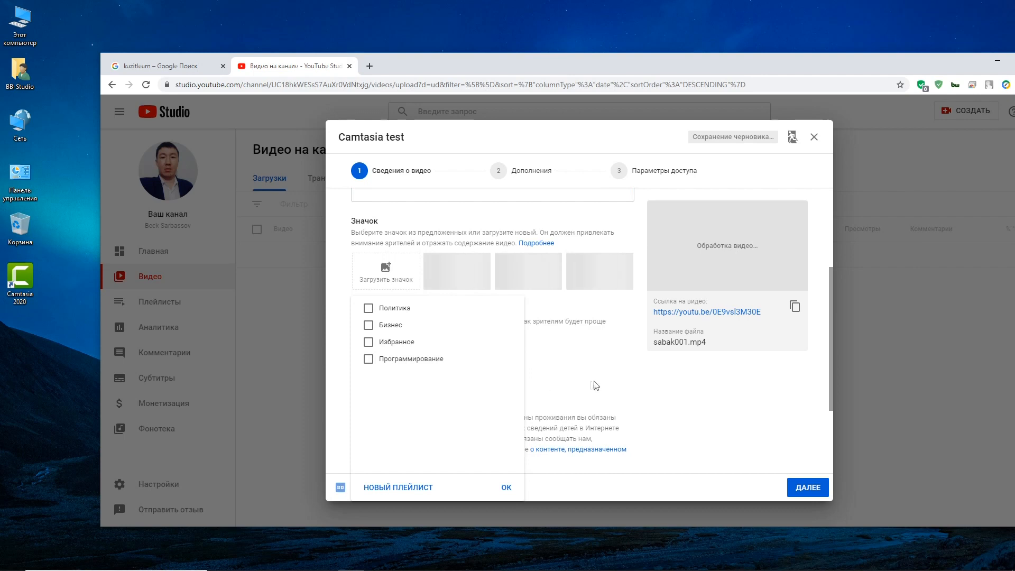
pyautogui.click(515, 486)
# Mark the video as not made for kids and expand the additional age restriction options.
pyautogui.scroll(-3, 605, 415)
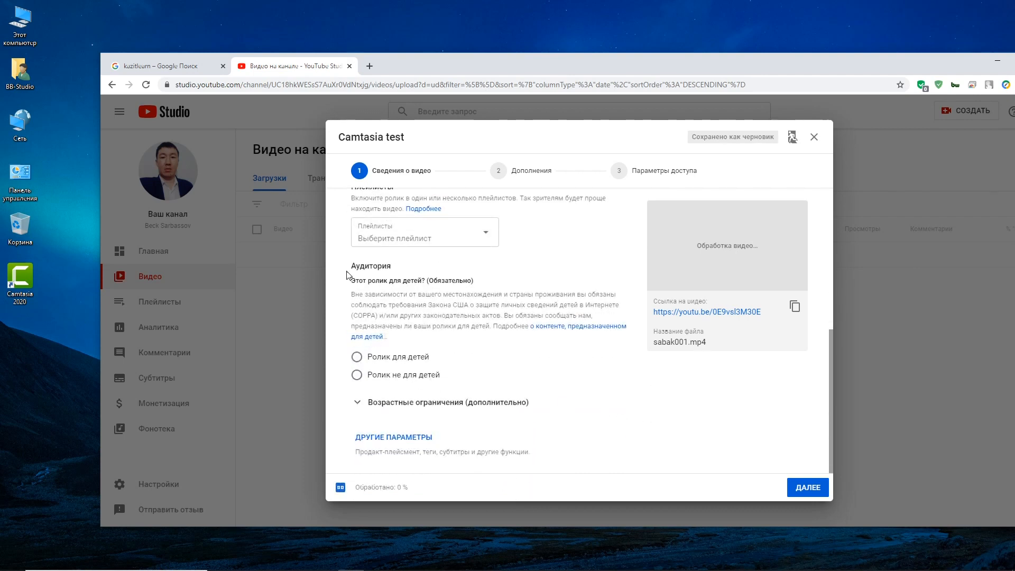
pyautogui.moveTo(359, 266); pyautogui.dragTo(426, 281)
pyautogui.click(500, 283)
pyautogui.click(385, 377)
pyautogui.click(375, 406)
pyautogui.scroll(-2, 386, 412)
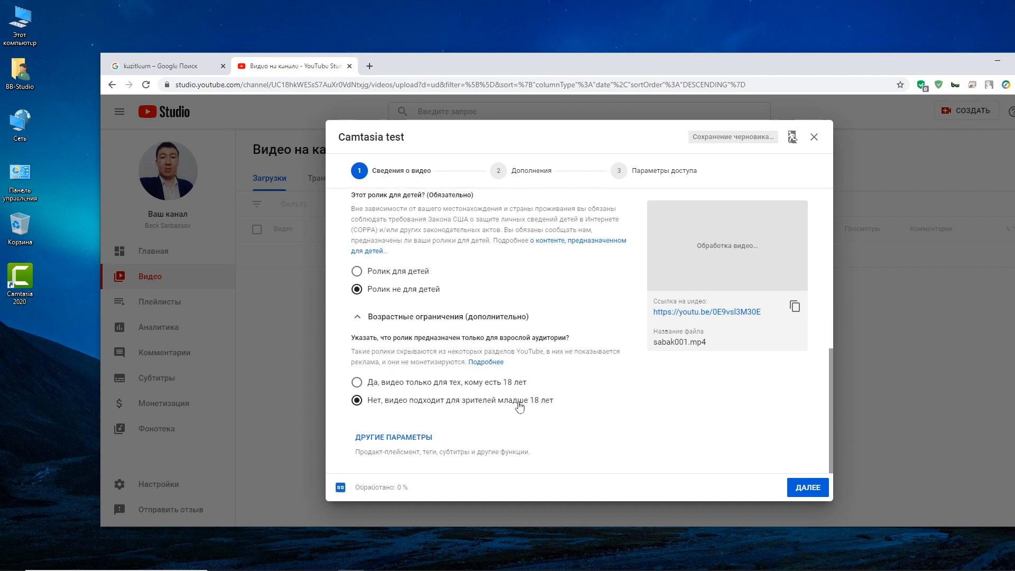
# Upload the Kaz It Learn logo image "Без названия" from the Pictures folder as the video's thumbnail.
pyautogui.scroll(3, 478, 409)
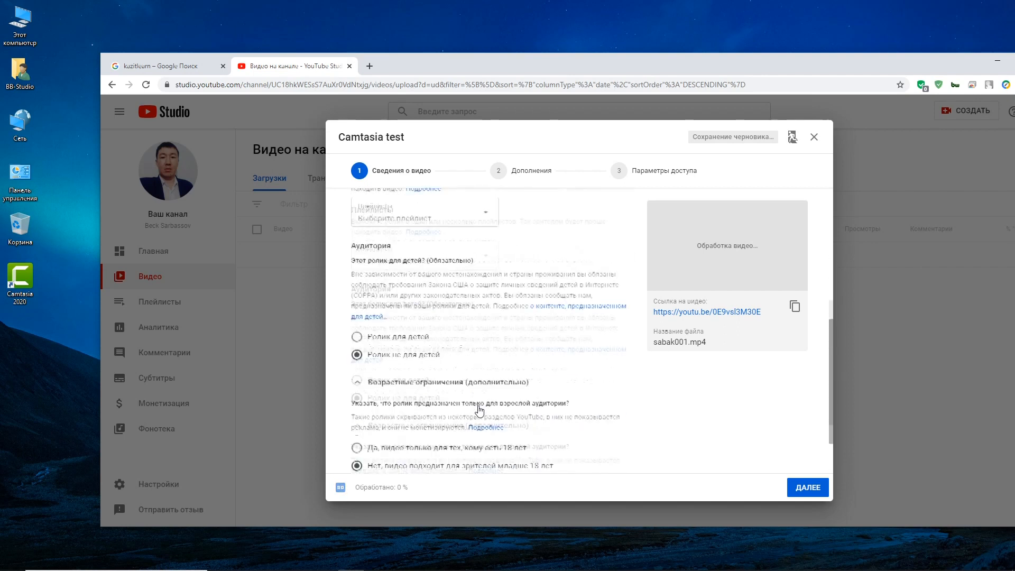
pyautogui.moveTo(354, 356); pyautogui.dragTo(643, 412)
pyautogui.moveTo(568, 377); pyautogui.dragTo(352, 353)
pyautogui.scroll(4, 376, 365)
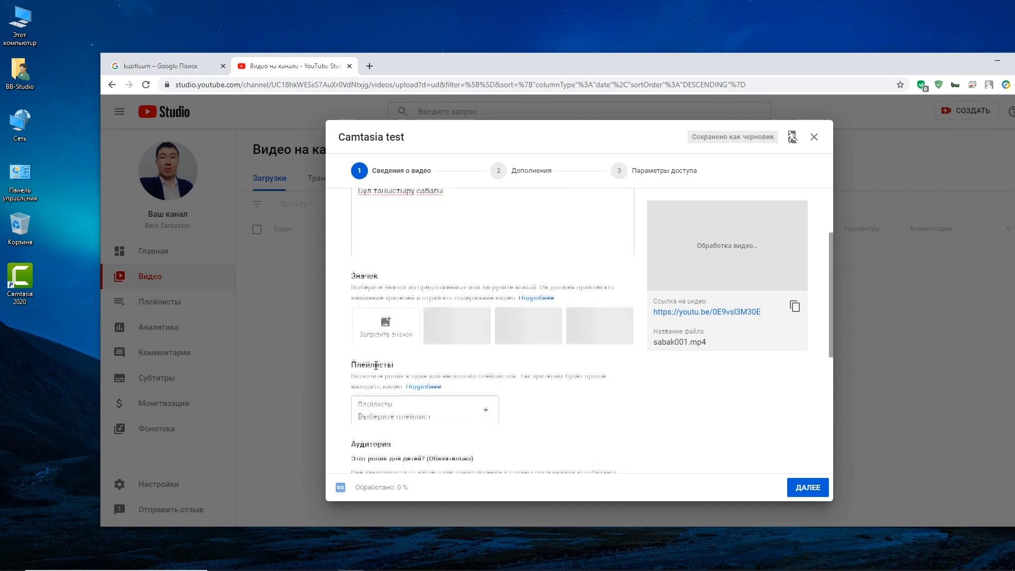
pyautogui.scroll(-3, 463, 295)
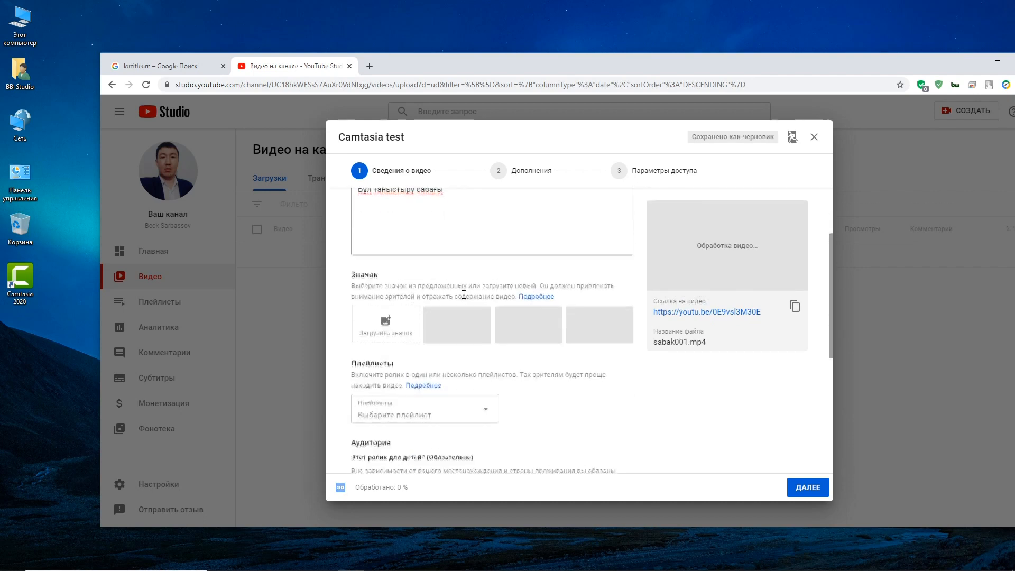
pyautogui.click(393, 277)
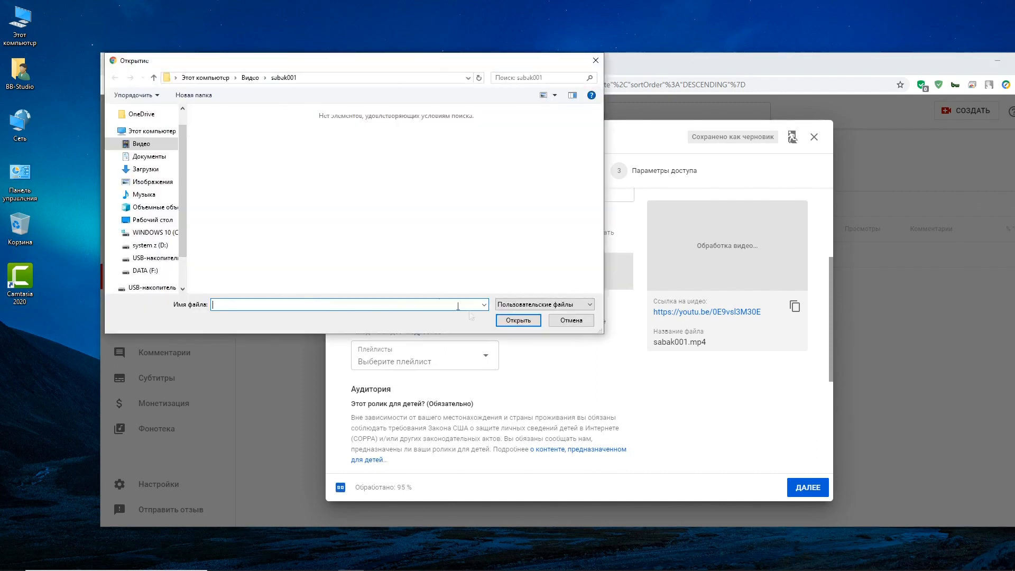
pyautogui.click(152, 181)
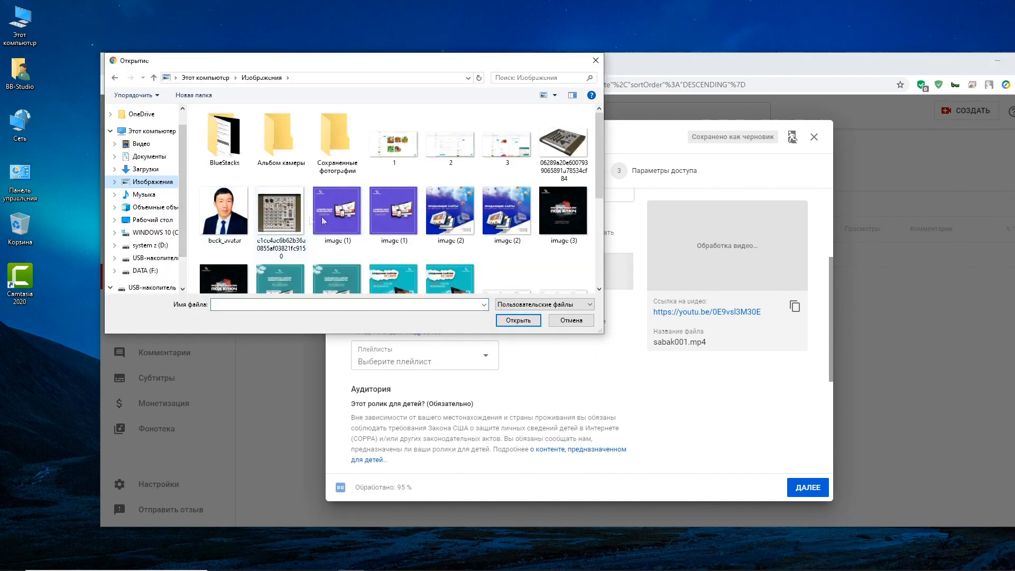
pyautogui.scroll(-2, 433, 229)
pyautogui.scroll(-2, 432, 229)
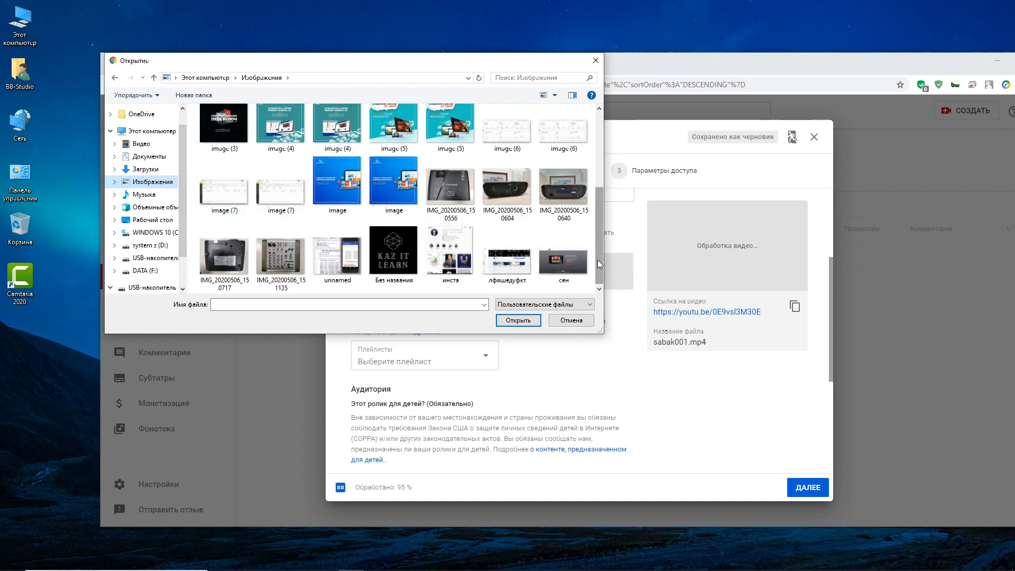
pyautogui.click(393, 252)
pyautogui.click(518, 321)
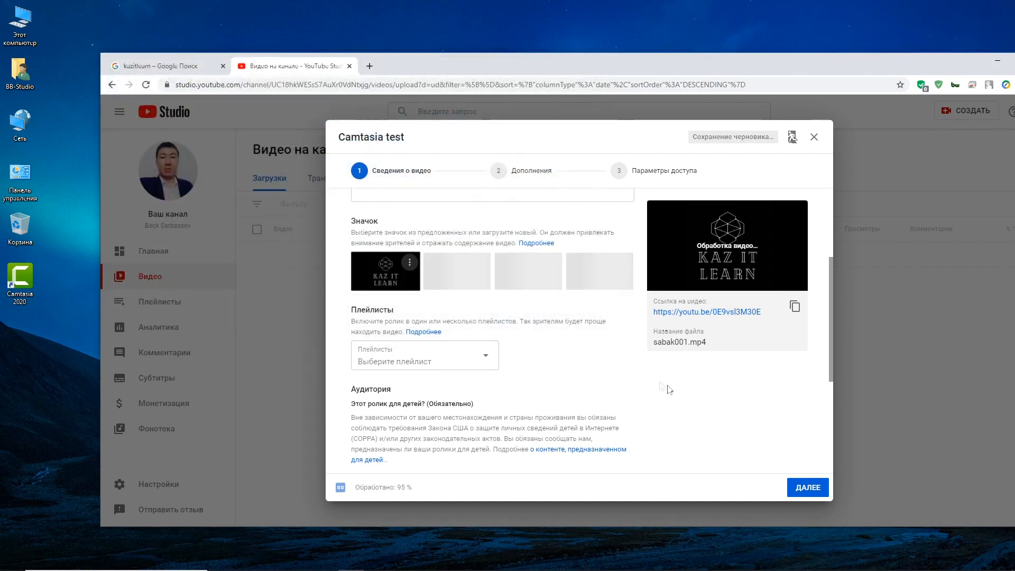
# Advance past the video details and the extras without adding an end screen or cards, to the access settings.
pyautogui.scroll(-1, 604, 376)
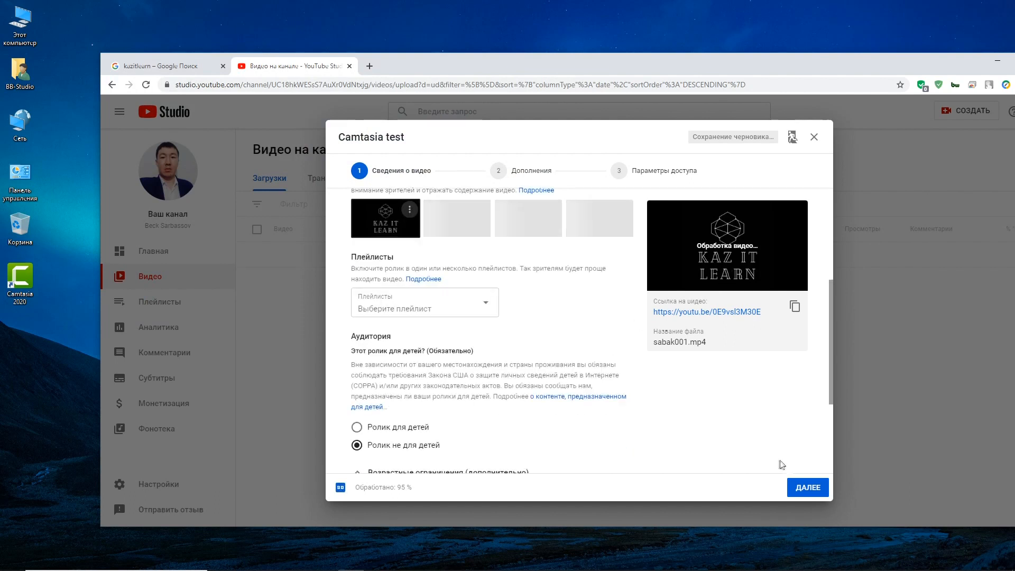
pyautogui.click(797, 483)
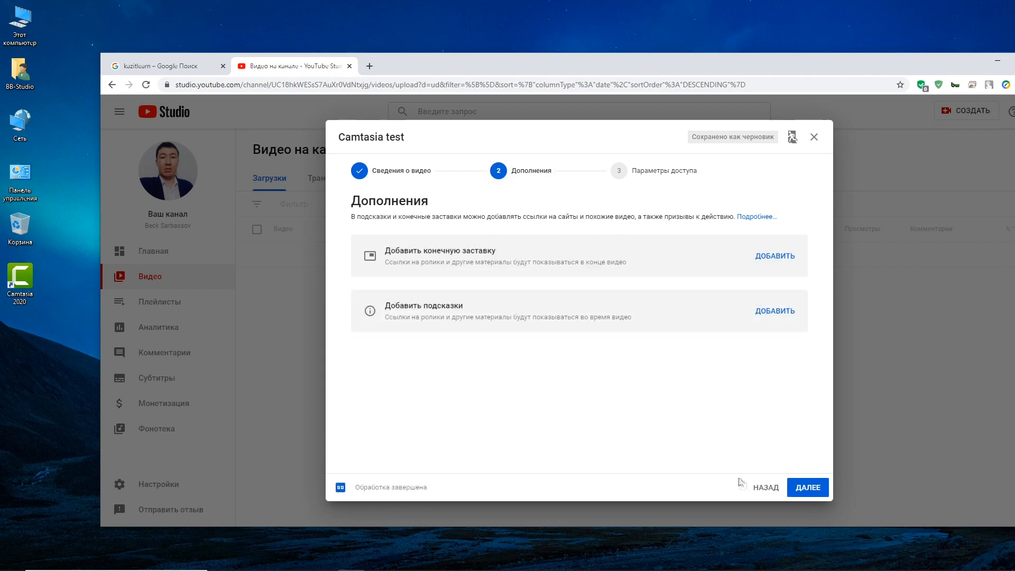
pyautogui.click(805, 488)
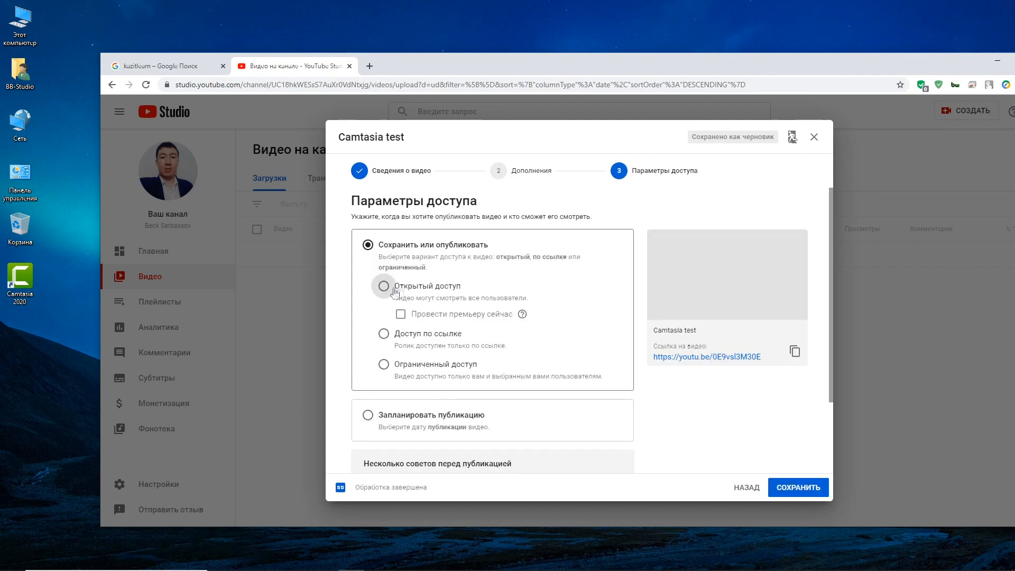
# Try the public, link-only and restricted access options for the video.
pyautogui.click(384, 286)
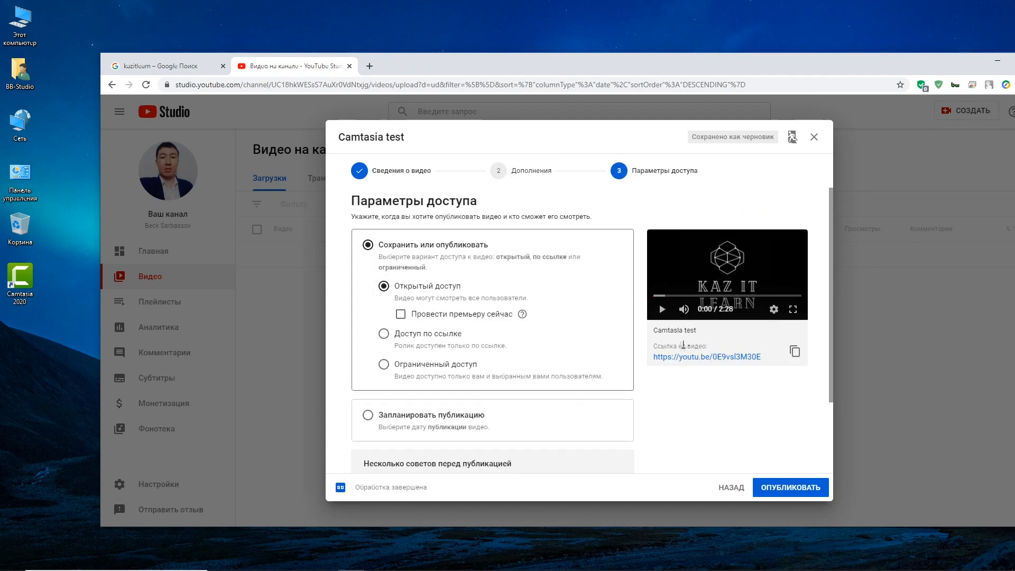
pyautogui.scroll(-1, 708, 312)
pyautogui.click(384, 280)
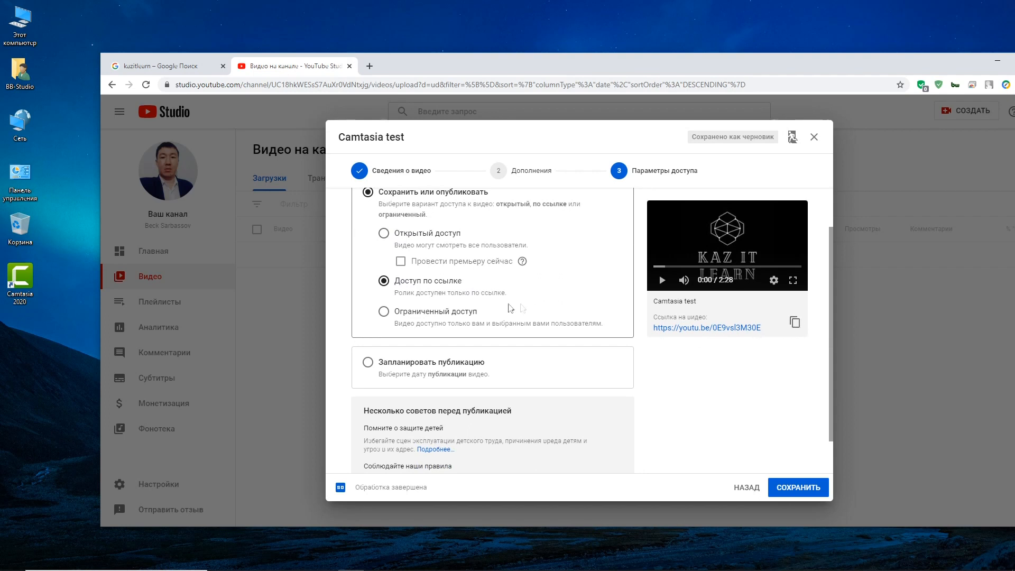
pyautogui.scroll(1, 671, 349)
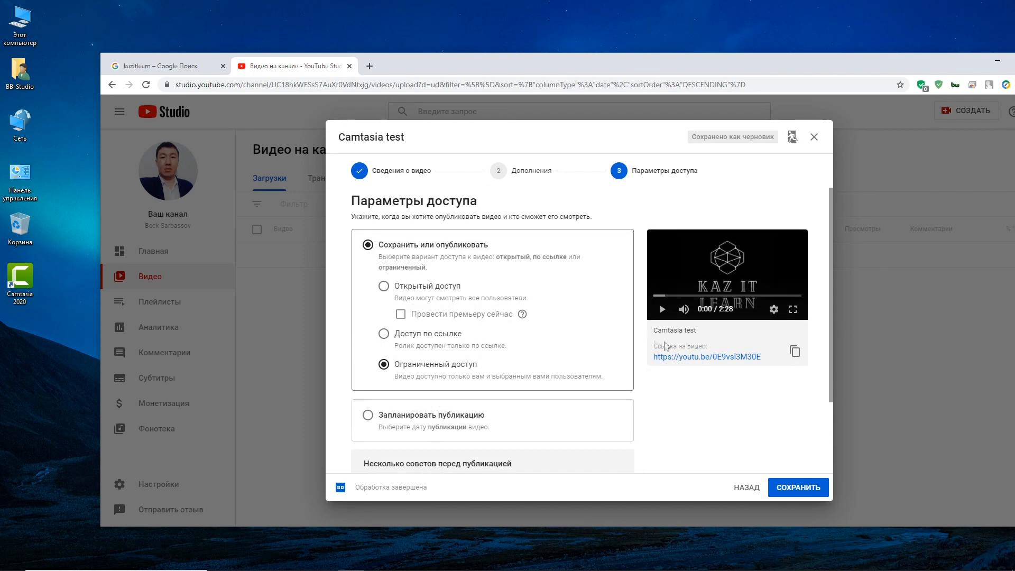
pyautogui.scroll(-1, 785, 361)
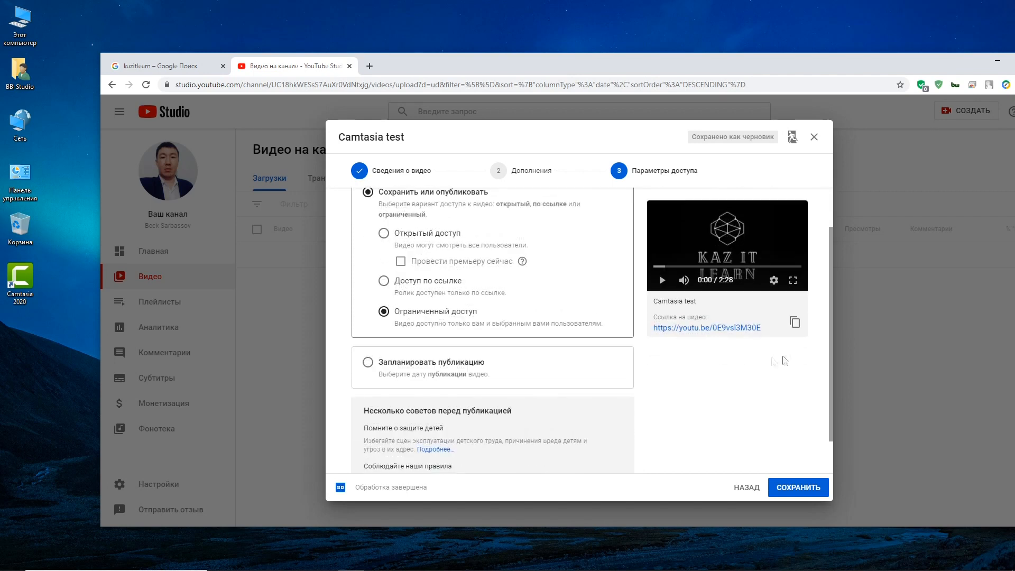
# Choose scheduled publication and set its date to 15 May 2020.
pyautogui.click(505, 357)
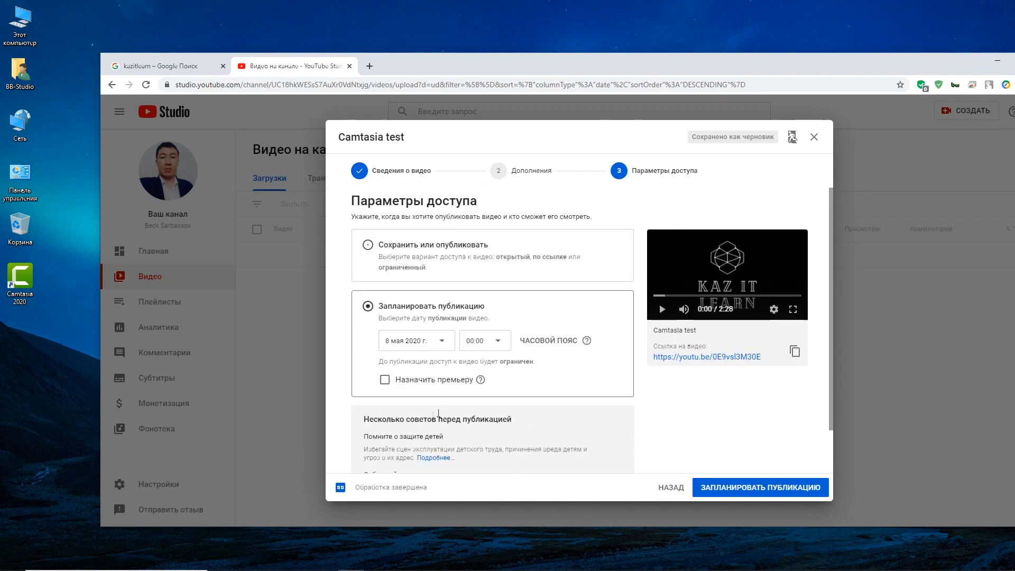
pyautogui.click(436, 341)
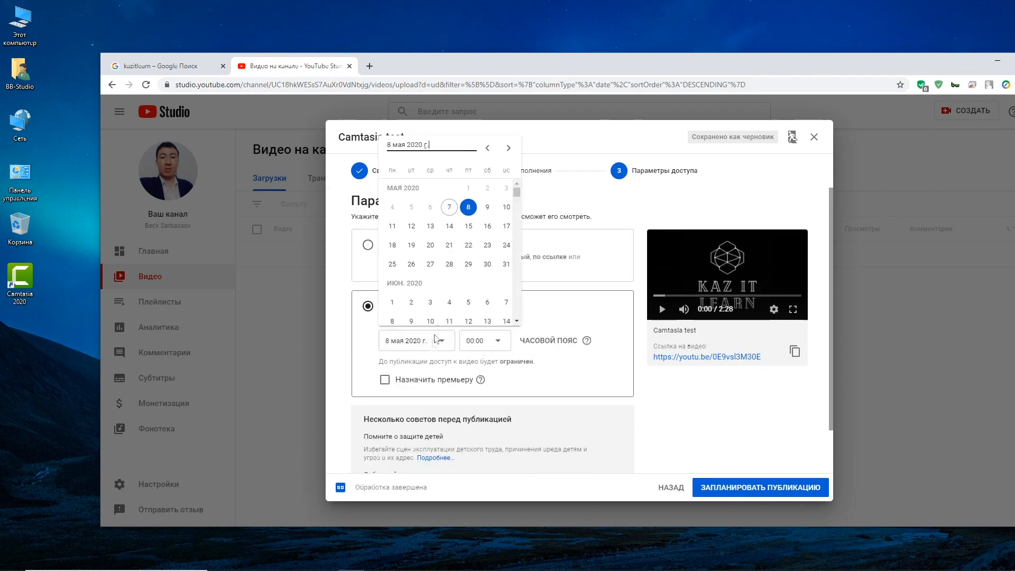
pyautogui.click(469, 226)
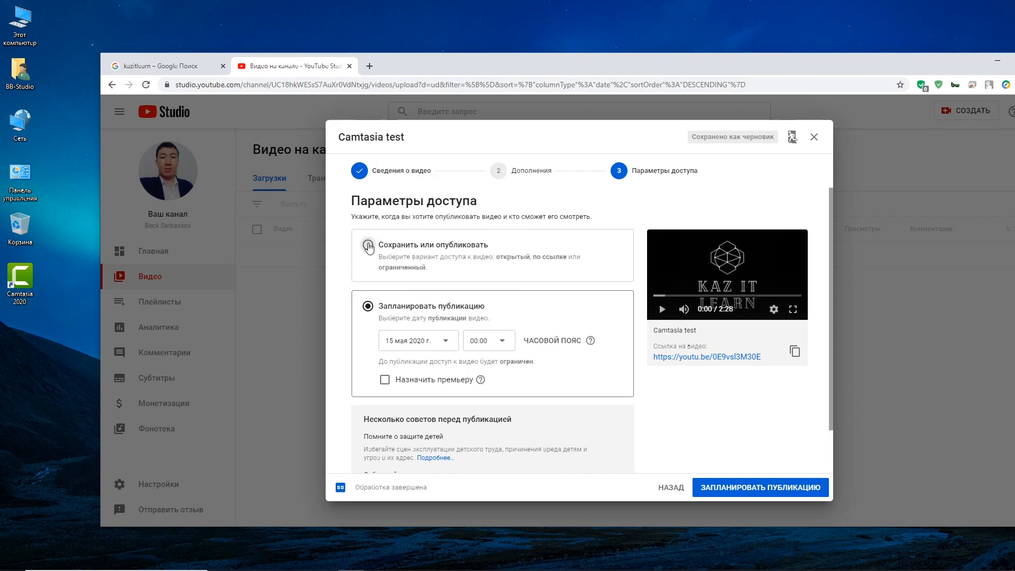
# Choose saving or publishing instead of scheduling, set the access to public, and review the pre-publication tips.
pyautogui.click(368, 245)
pyautogui.click(384, 288)
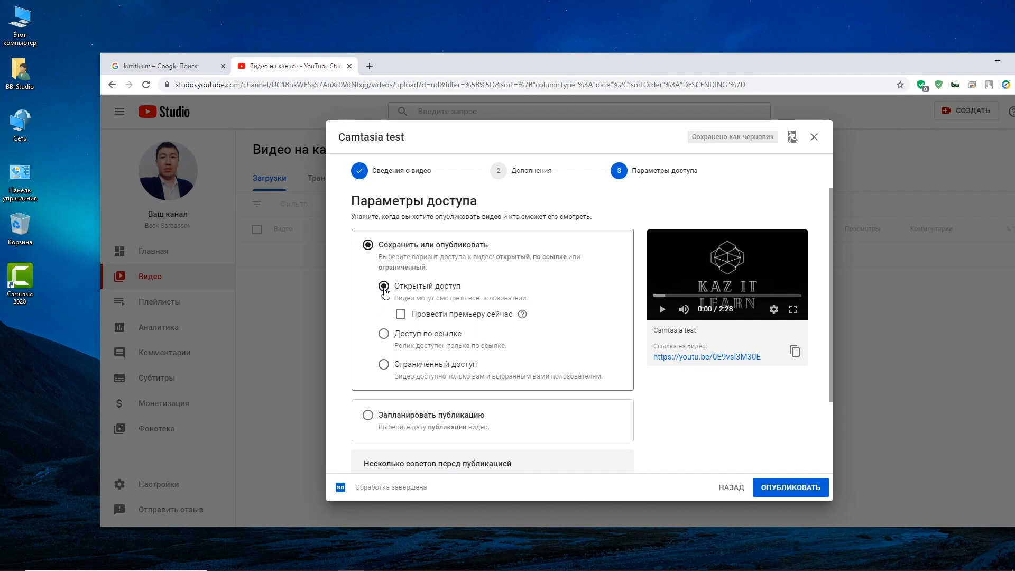
pyautogui.scroll(-2, 713, 350)
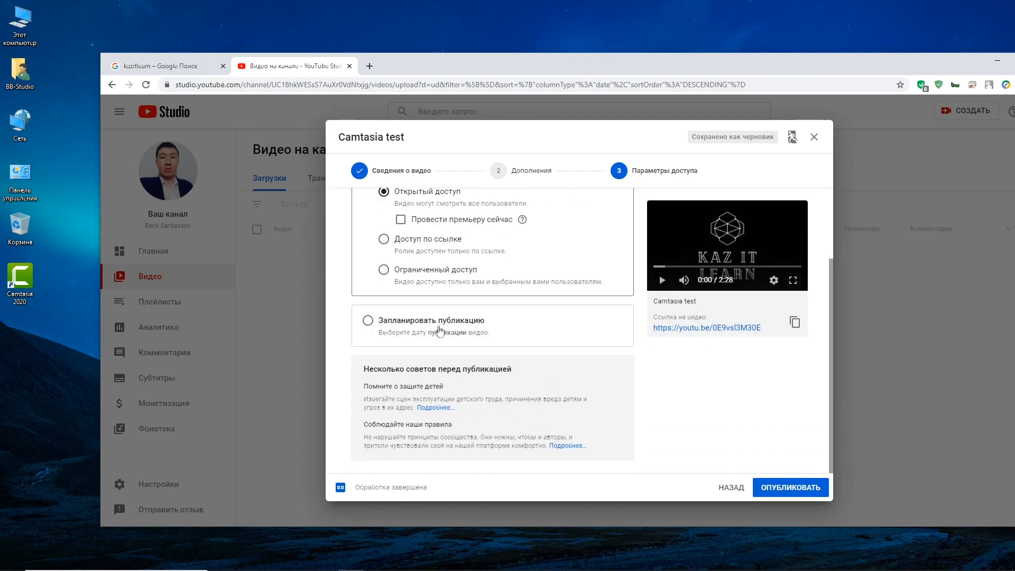
pyautogui.scroll(2, 581, 400)
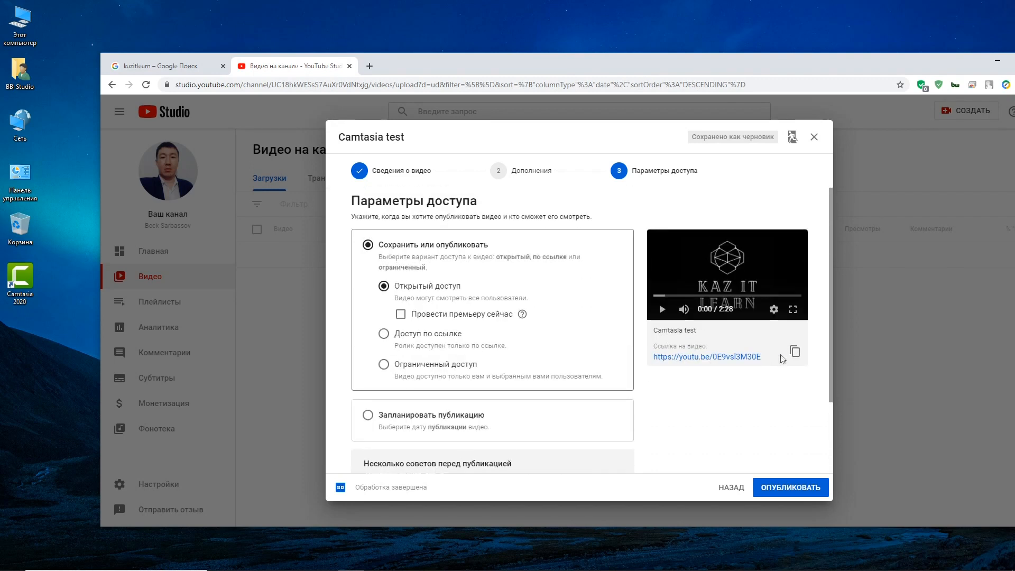
# Publish the Camtasia test video, copy its share link, and dismiss the publication confirmation.
pyautogui.click(770, 489)
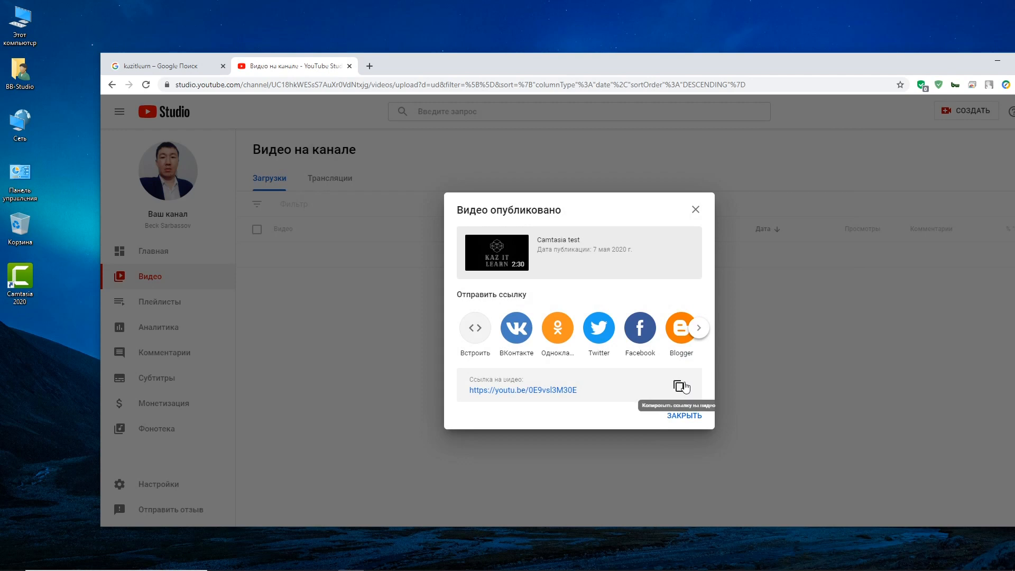
pyautogui.click(678, 385)
pyautogui.click(687, 415)
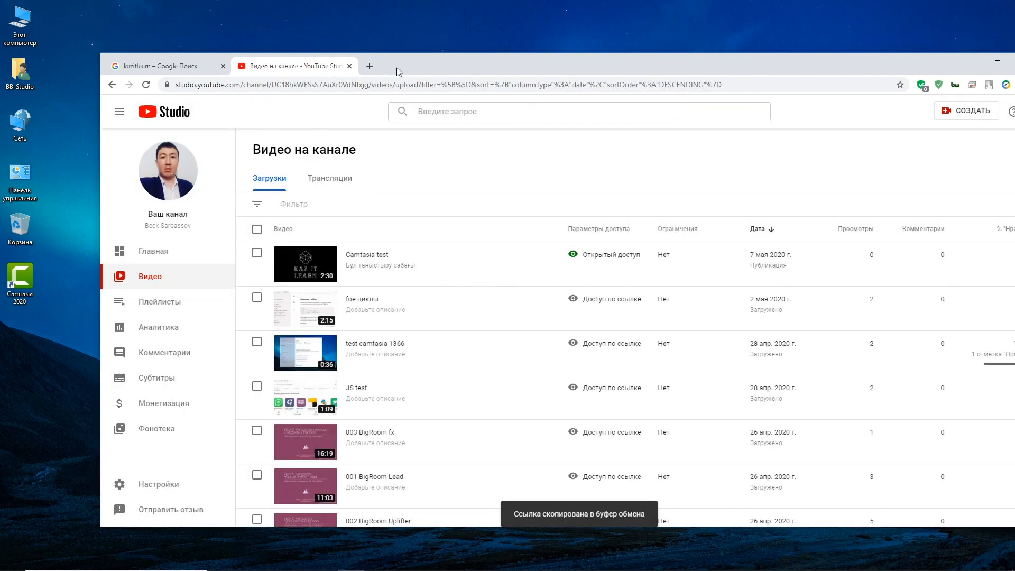
# Open the copied video link in a new browser tab.
pyautogui.moveTo(398, 72); pyautogui.dragTo(338, 57)
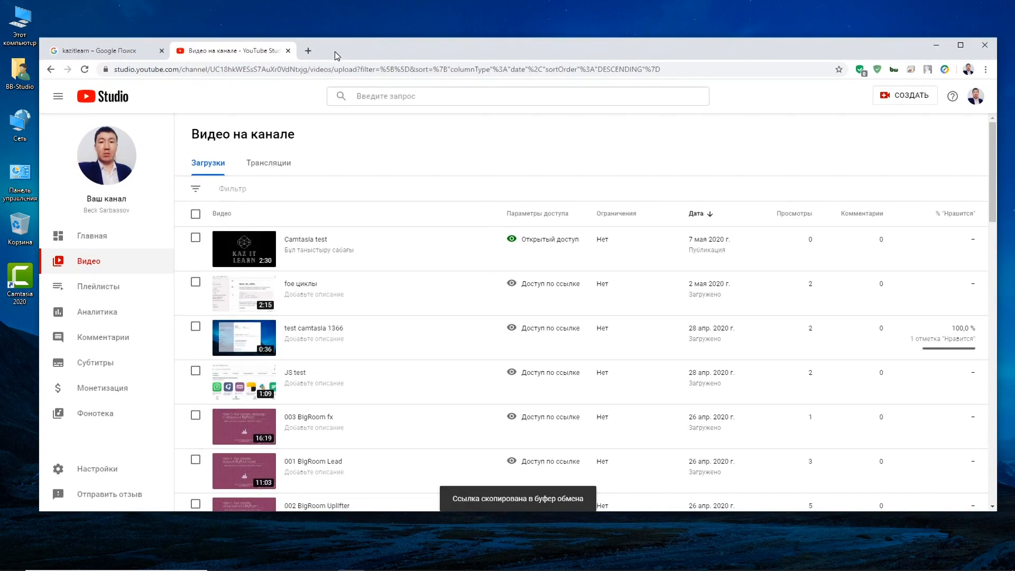
pyautogui.click(308, 51)
pyautogui.rightClick(305, 68)
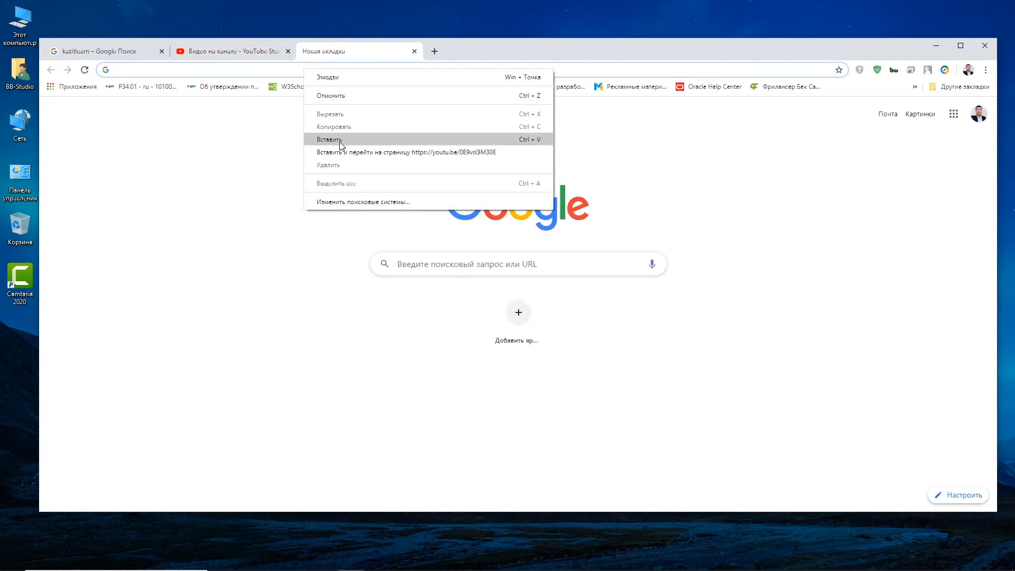
pyautogui.click(329, 140)
pyautogui.press('Return')
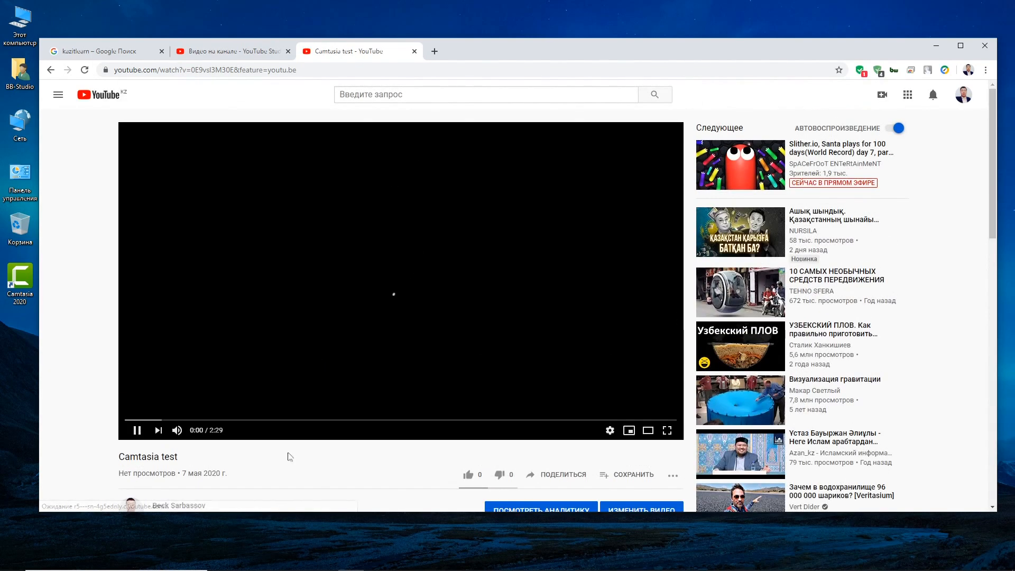
# Set the published video's playback quality to 1080p.
pyautogui.click(609, 429)
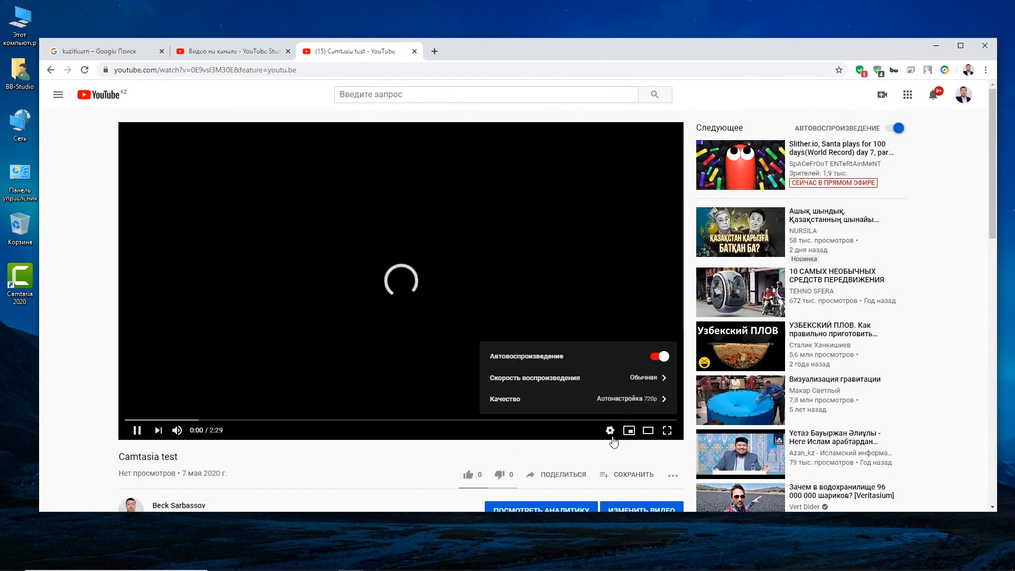
pyautogui.click(618, 404)
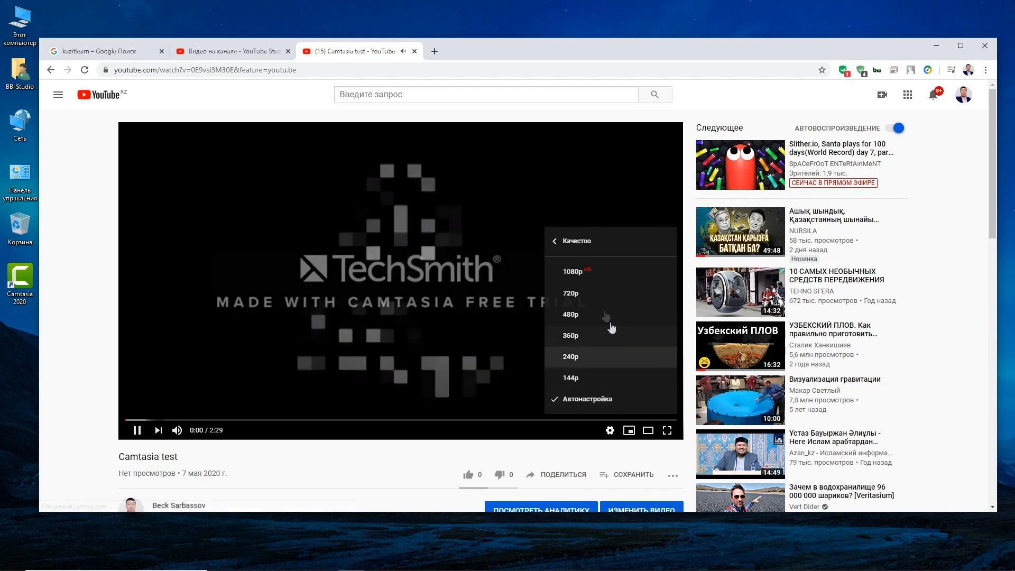
pyautogui.click(587, 273)
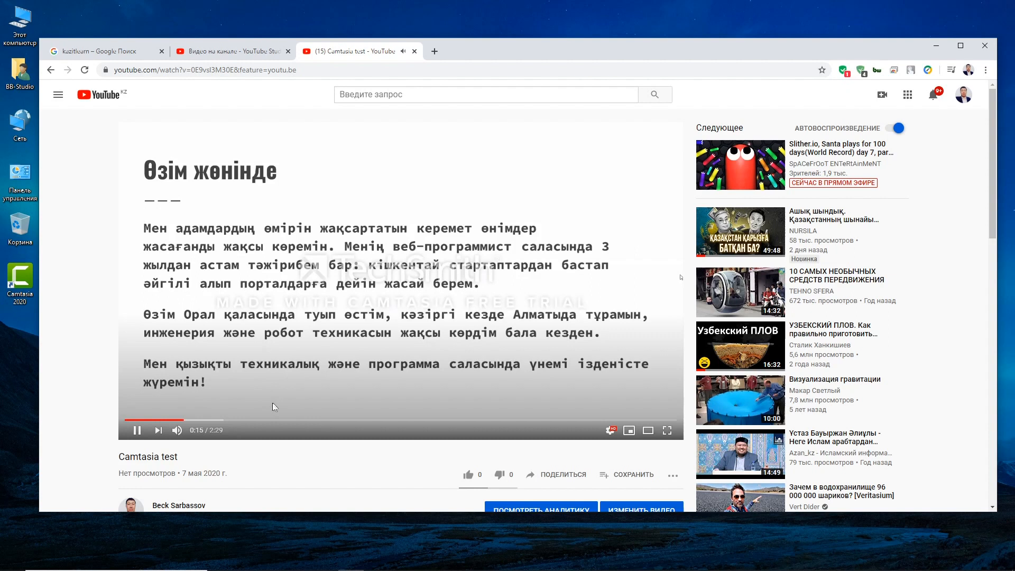
# Skip ahead in the published video, pause it, and look over the details below the player.
pyautogui.click(290, 419)
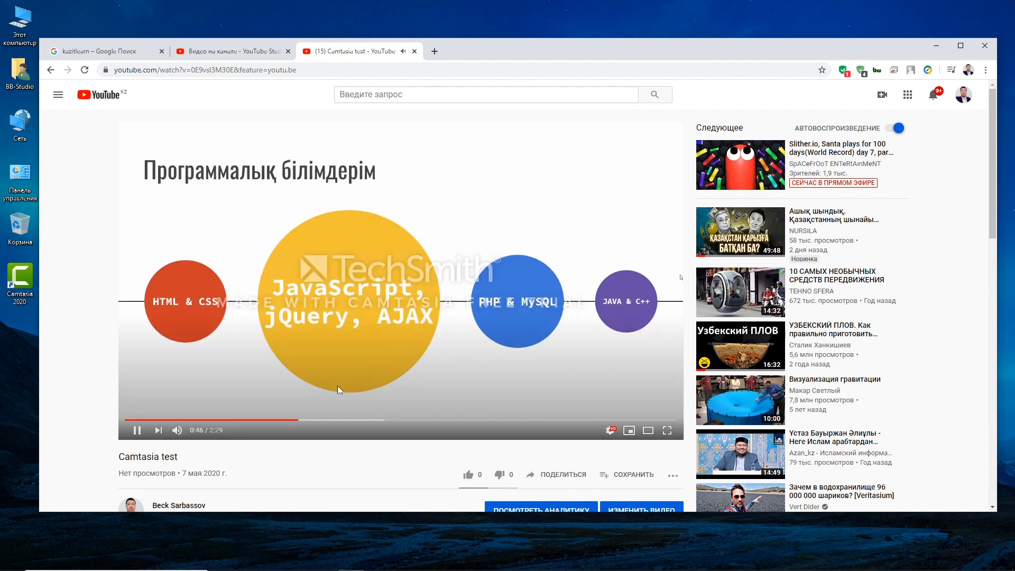
pyautogui.click(232, 369)
pyautogui.scroll(-4, 265, 318)
pyautogui.scroll(3, 380, 359)
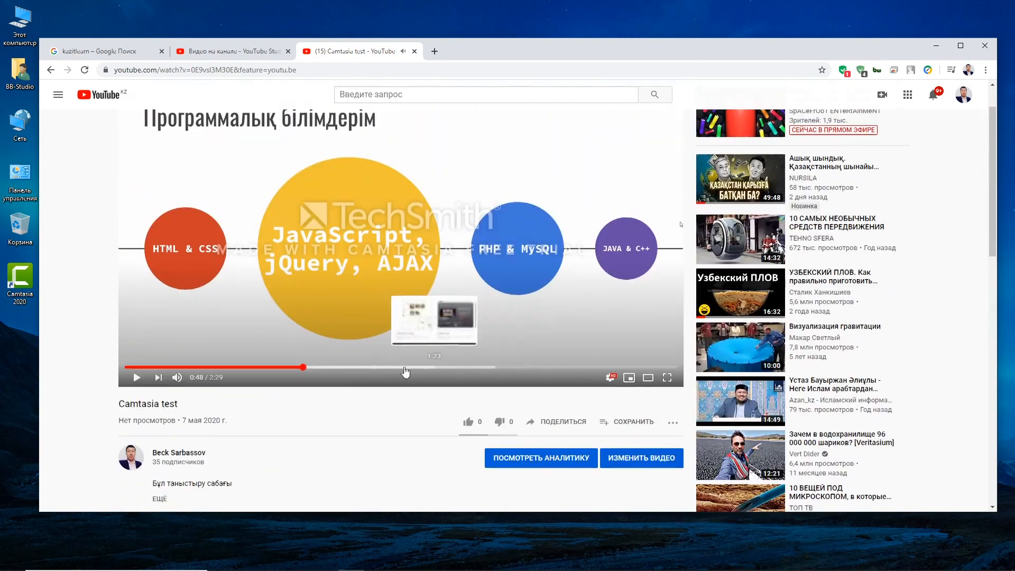
pyautogui.scroll(1, 253, 141)
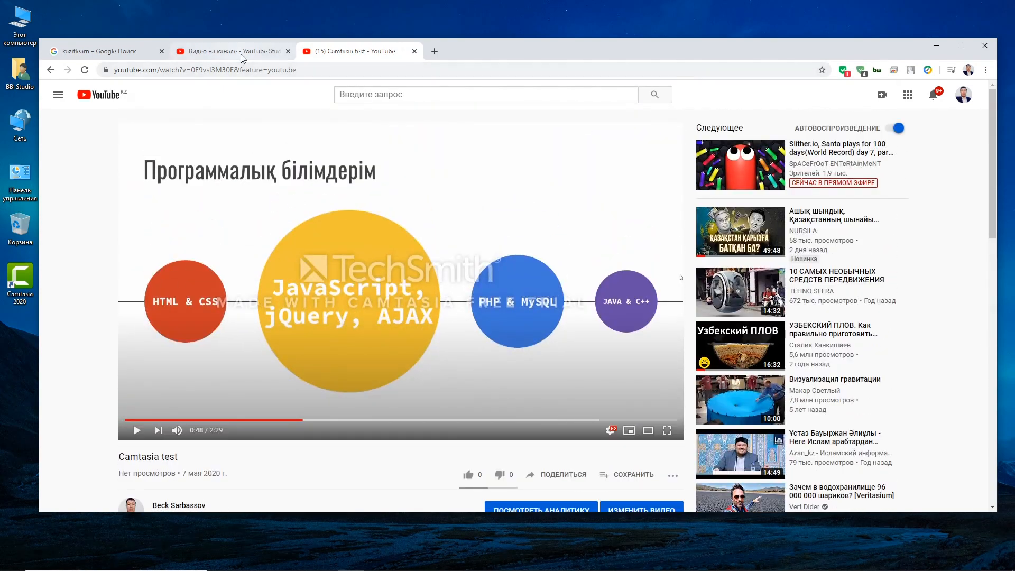
# Open the account's own YouTube channel page and look through its uploaded videos.
pyautogui.click(963, 96)
pyautogui.click(869, 175)
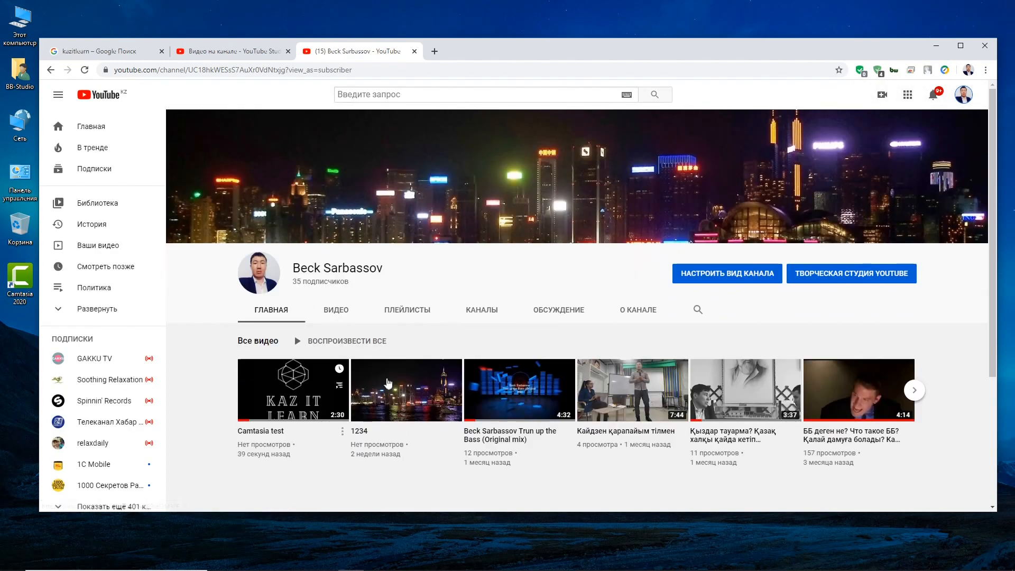
pyautogui.scroll(-3, 333, 410)
pyautogui.scroll(3, 333, 410)
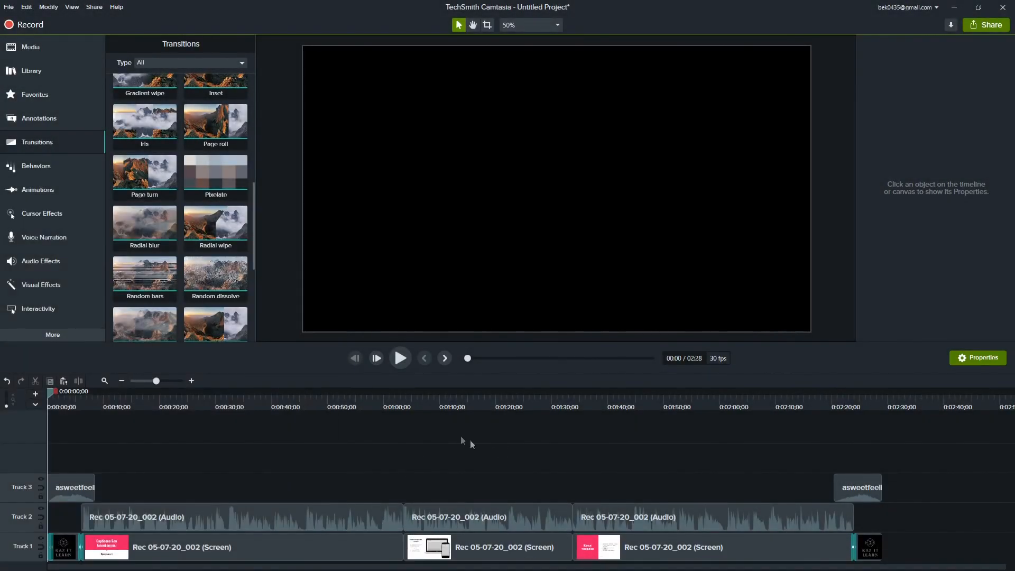
# Switch to Camtasia and save the project as 1234 in the Documents > Camtasia folder.
pyautogui.moveTo(329, 403); pyautogui.dragTo(1, 405)
pyautogui.click(8, 7)
pyautogui.click(138, 98)
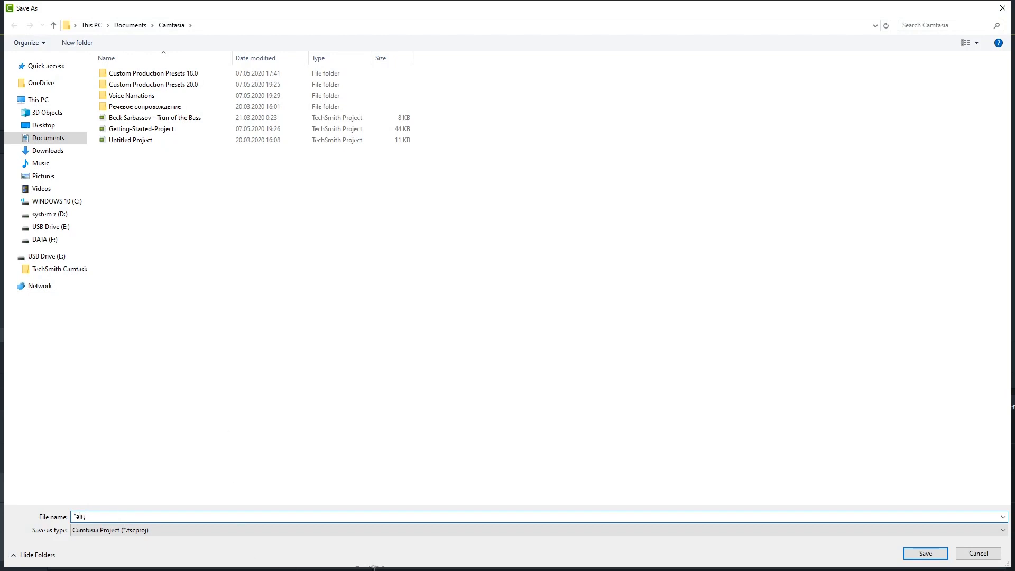
pyautogui.click(924, 553)
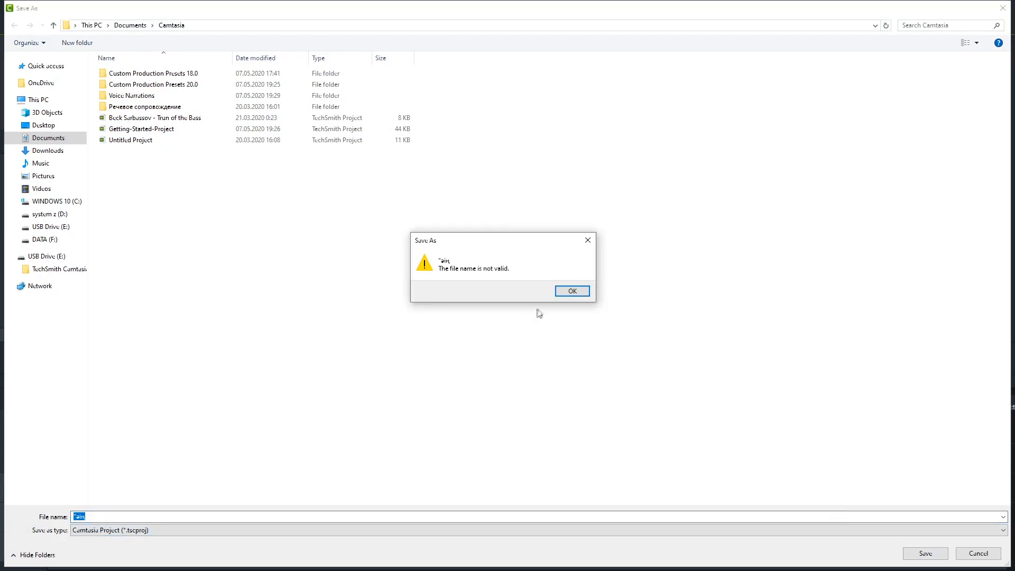
pyautogui.click(572, 291)
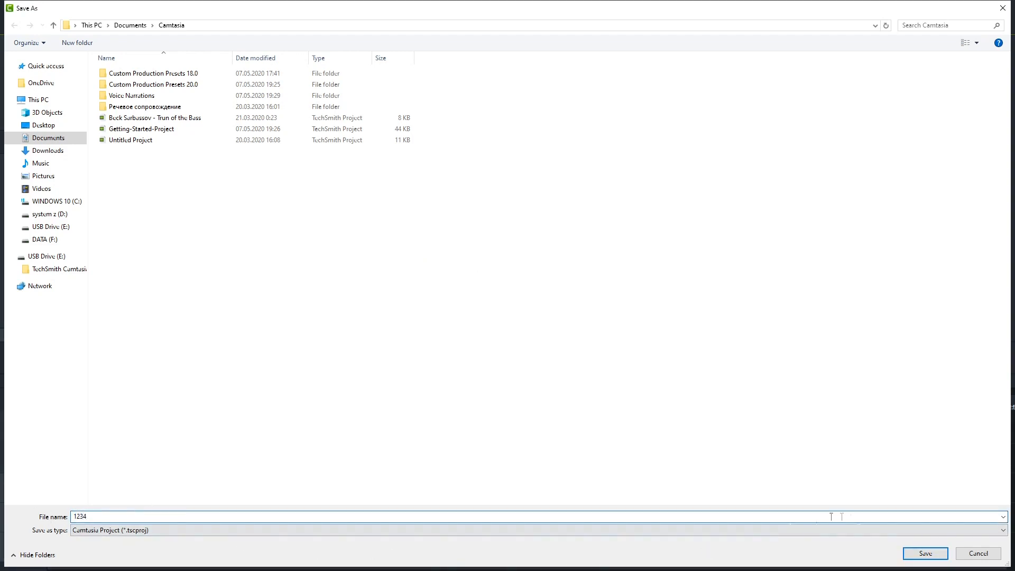
pyautogui.click(924, 552)
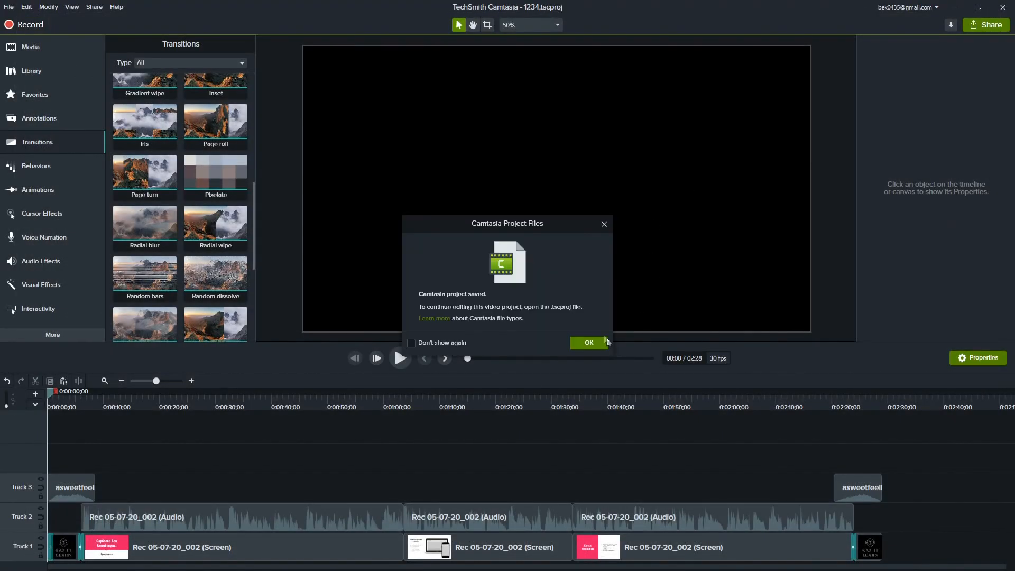
pyautogui.click(588, 342)
pyautogui.click(977, 7)
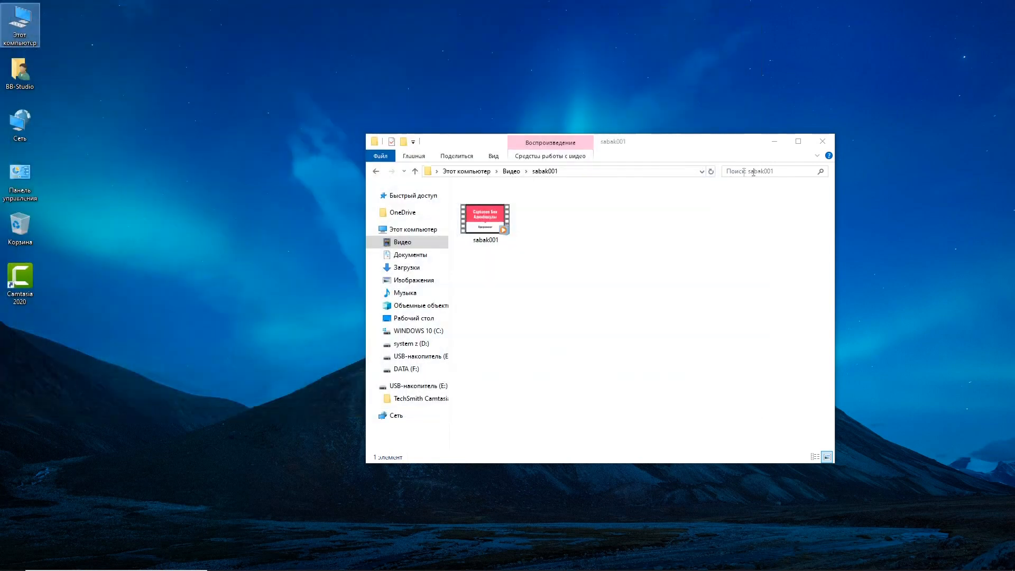
# In File Explorer, locate the saved 1234 project in the Documents > Camtasia folder, and close the window.
pyautogui.click(618, 270)
pyautogui.click(408, 255)
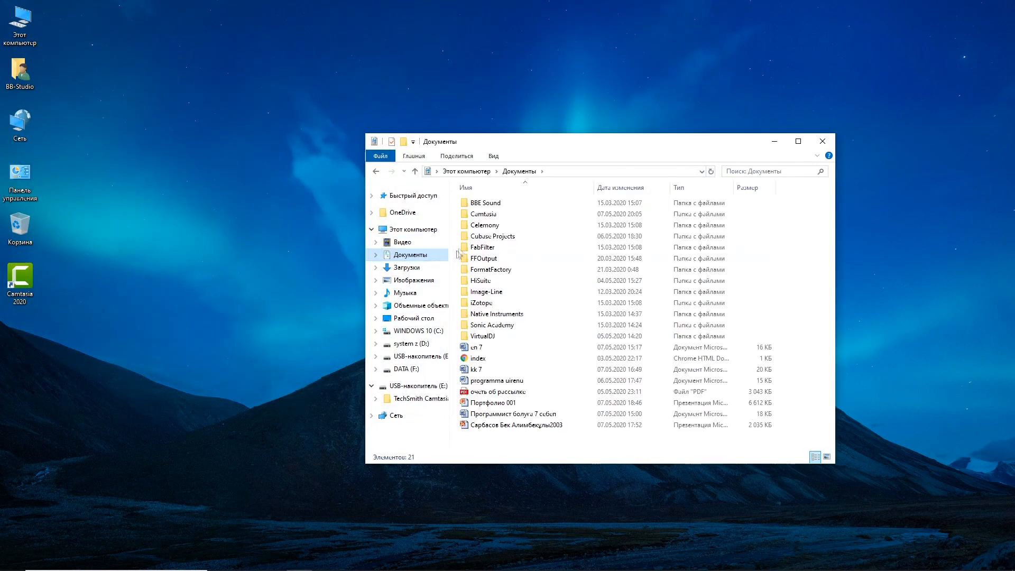
pyautogui.click(506, 235)
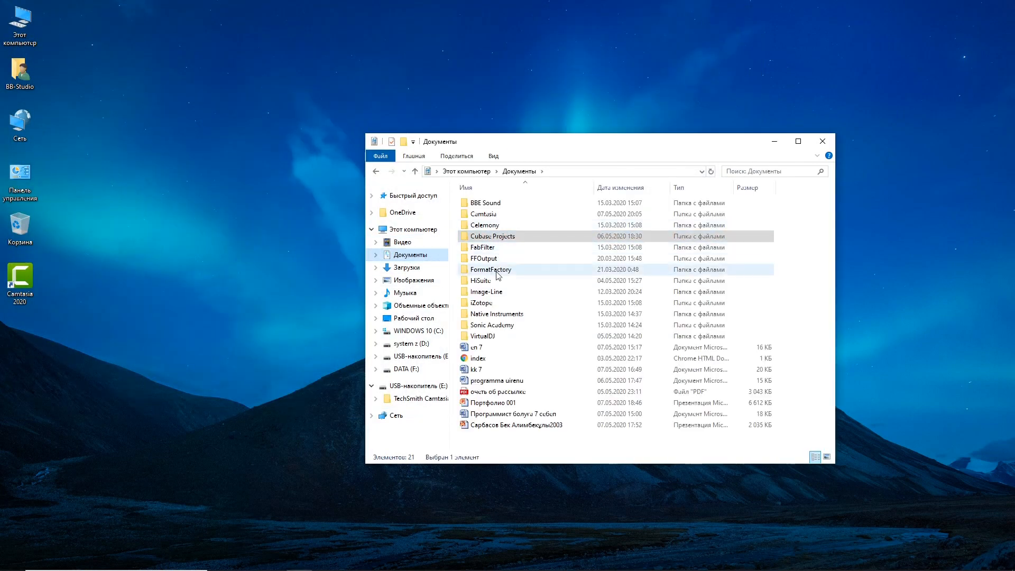
pyautogui.click(495, 216)
pyautogui.doubleClick(495, 217)
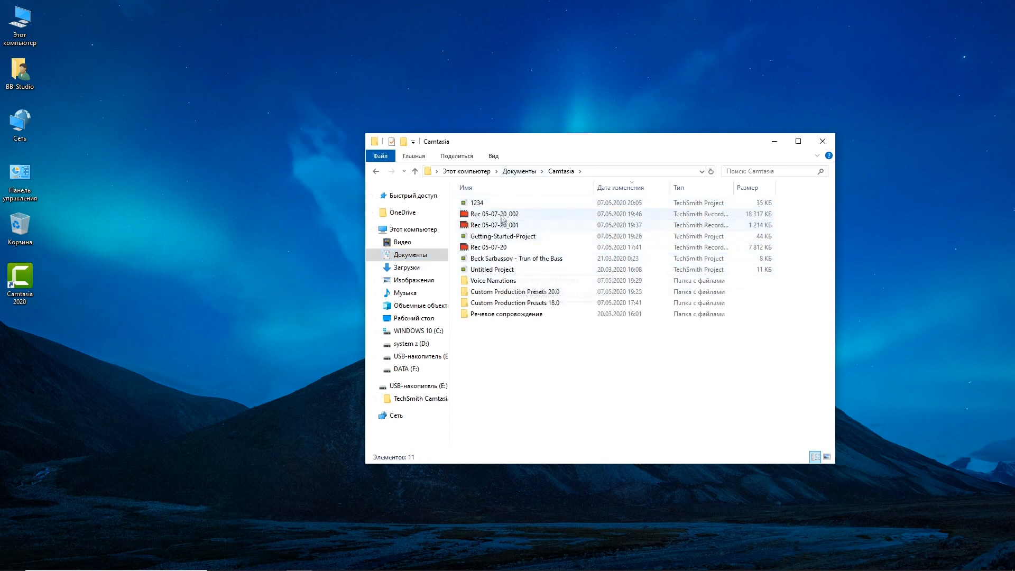
pyautogui.click(473, 204)
pyautogui.click(560, 390)
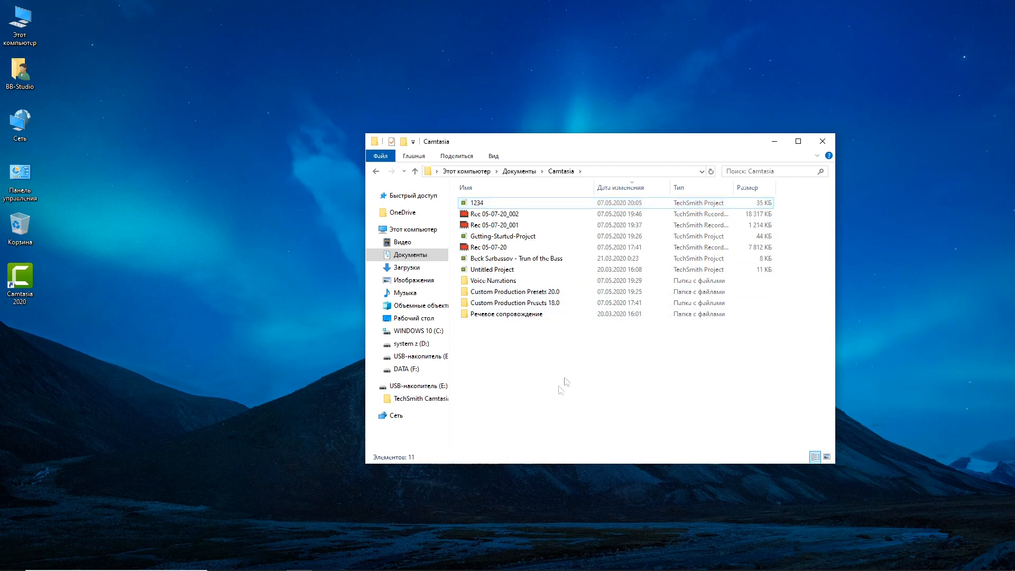
pyautogui.click(820, 142)
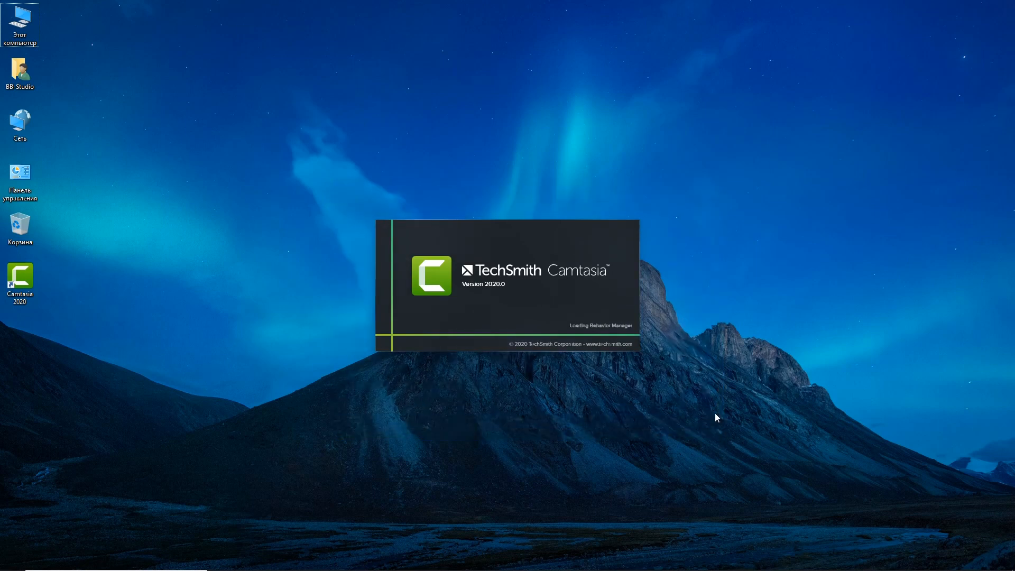
pyautogui.click(583, 402)
pyautogui.moveTo(267, 415); pyautogui.dragTo(231, 417)
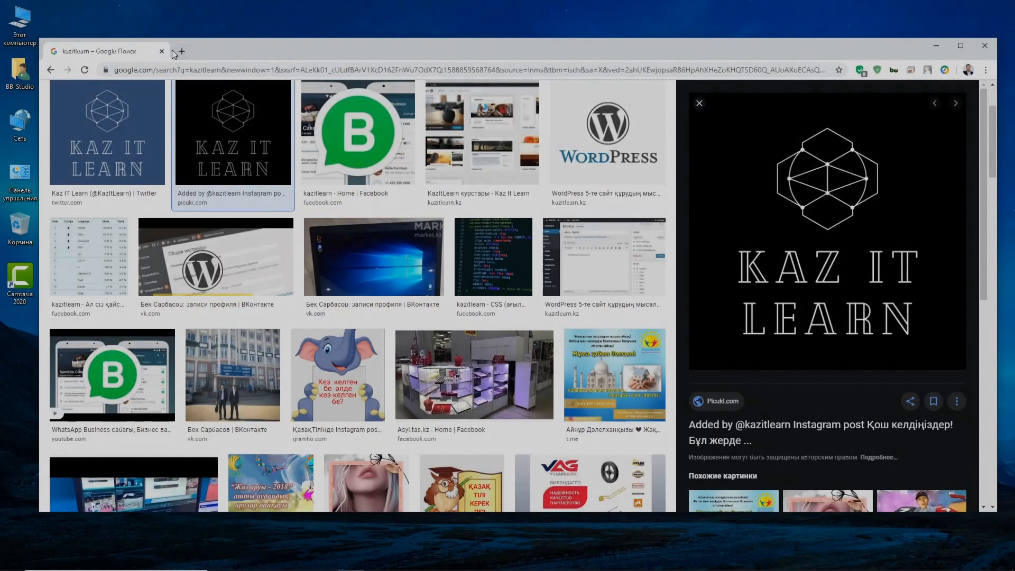
# In the browser, open a blank tab, close the kazitlearn image search, and reposition the window slightly.
pyautogui.click(181, 51)
pyautogui.click(156, 51)
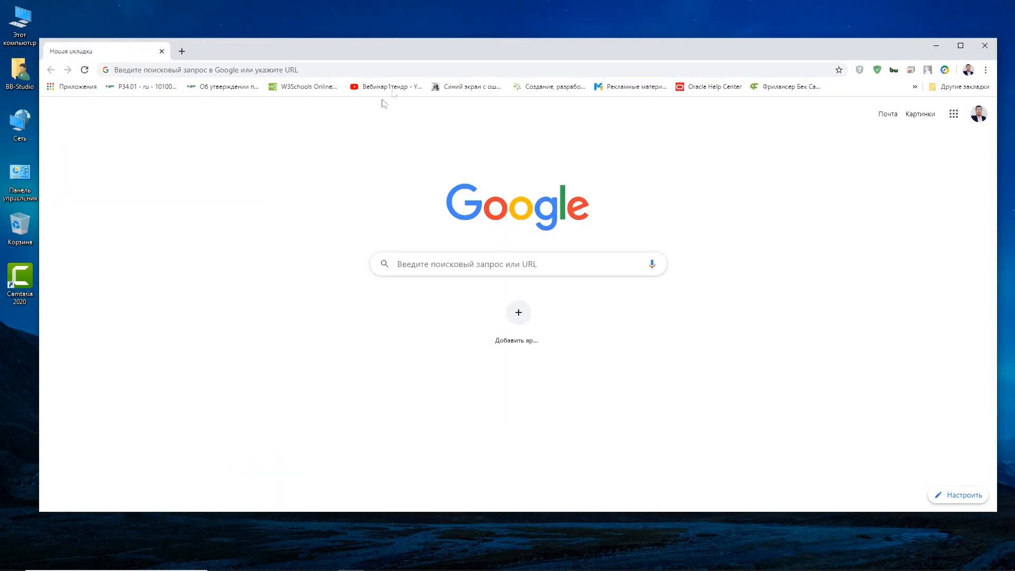
pyautogui.moveTo(420, 52); pyautogui.dragTo(430, 45)
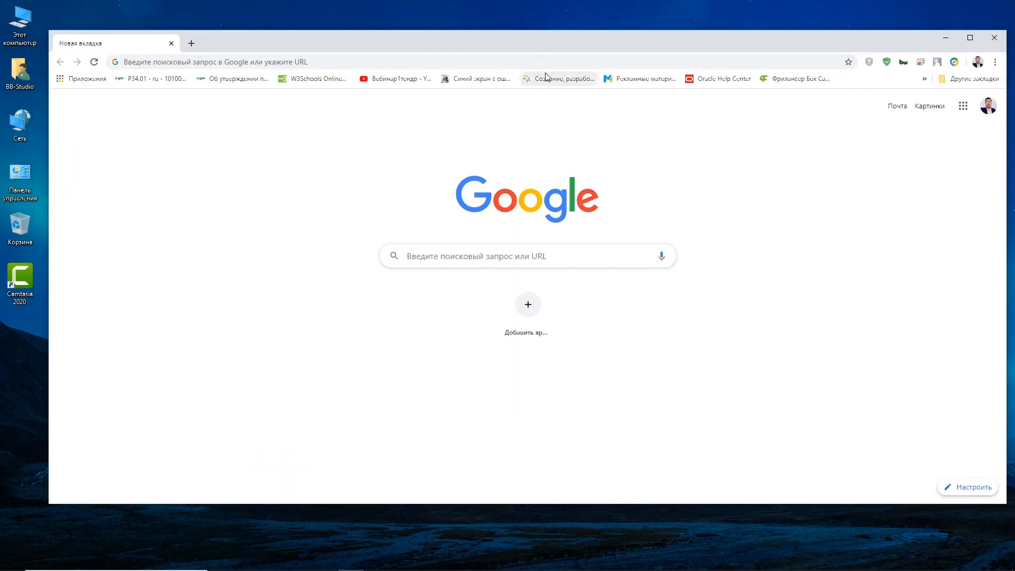
pyautogui.click(554, 248)
pyautogui.click(700, 211)
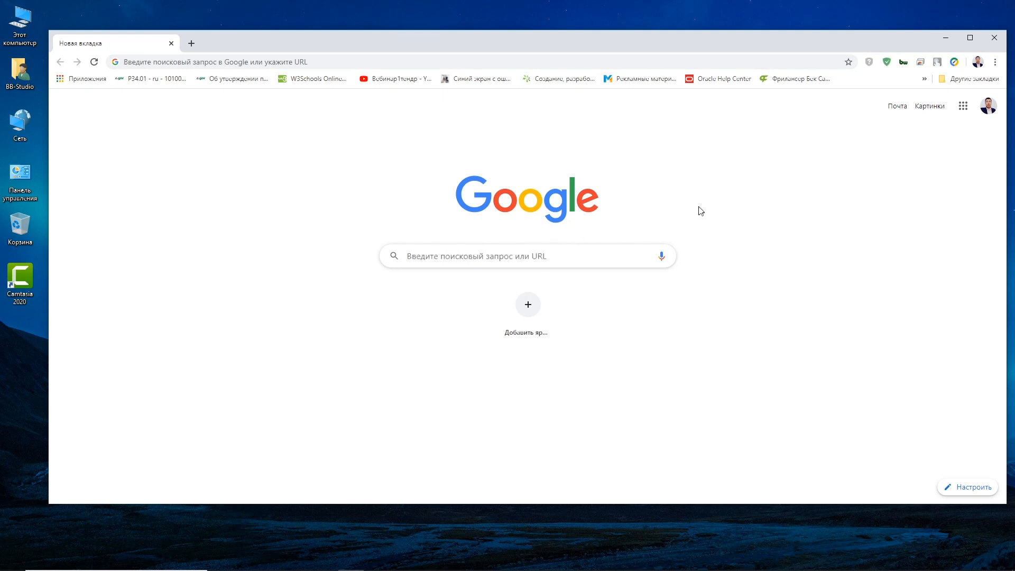